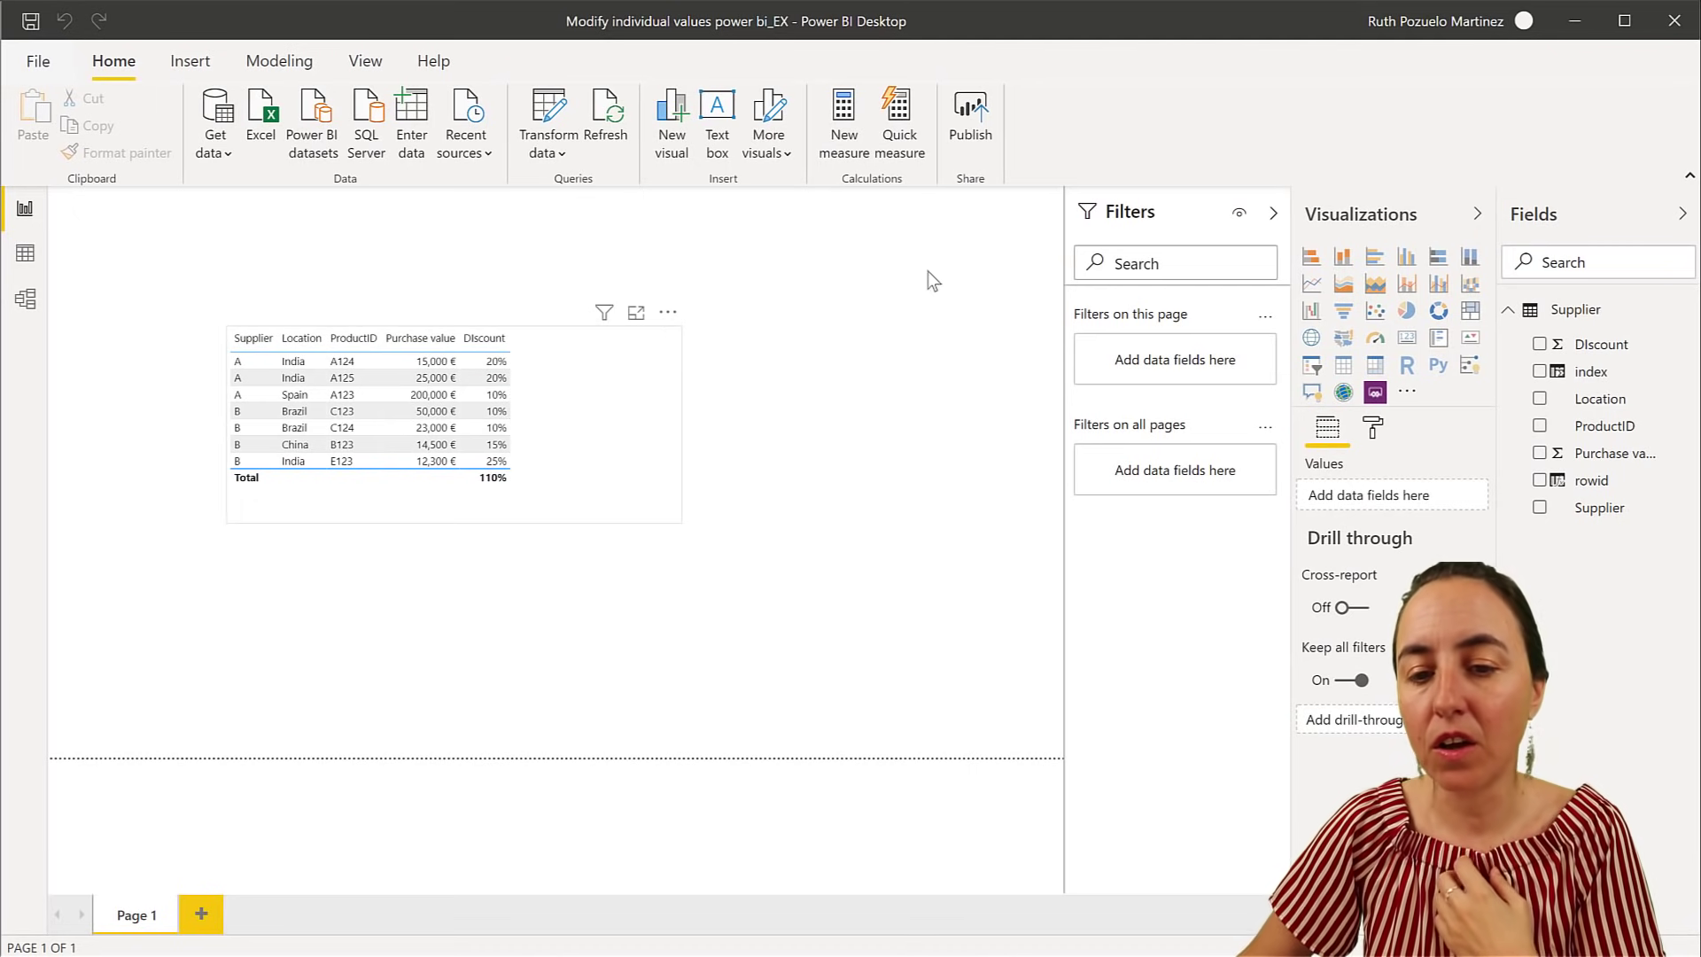
Inspect the Create Table data behind the Supplier query's Source step in Power Query Editor
{"action": "left_click", "coordinate": [548, 119]}
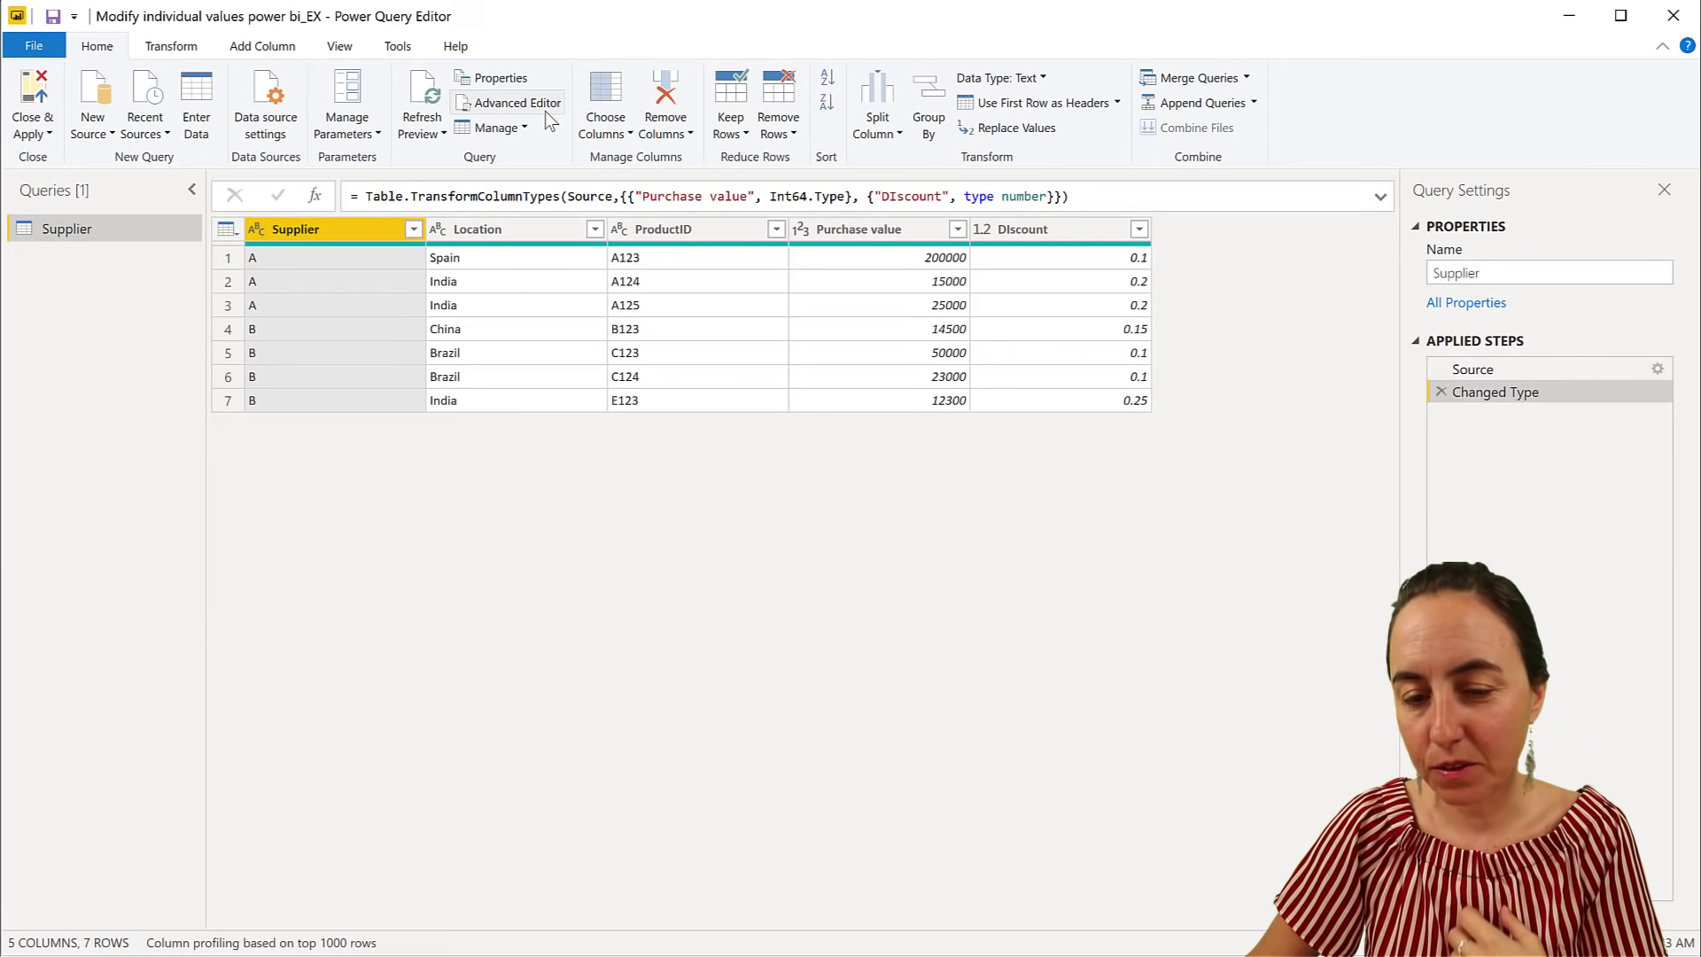
{"action": "left_click", "coordinate": [1655, 370]}
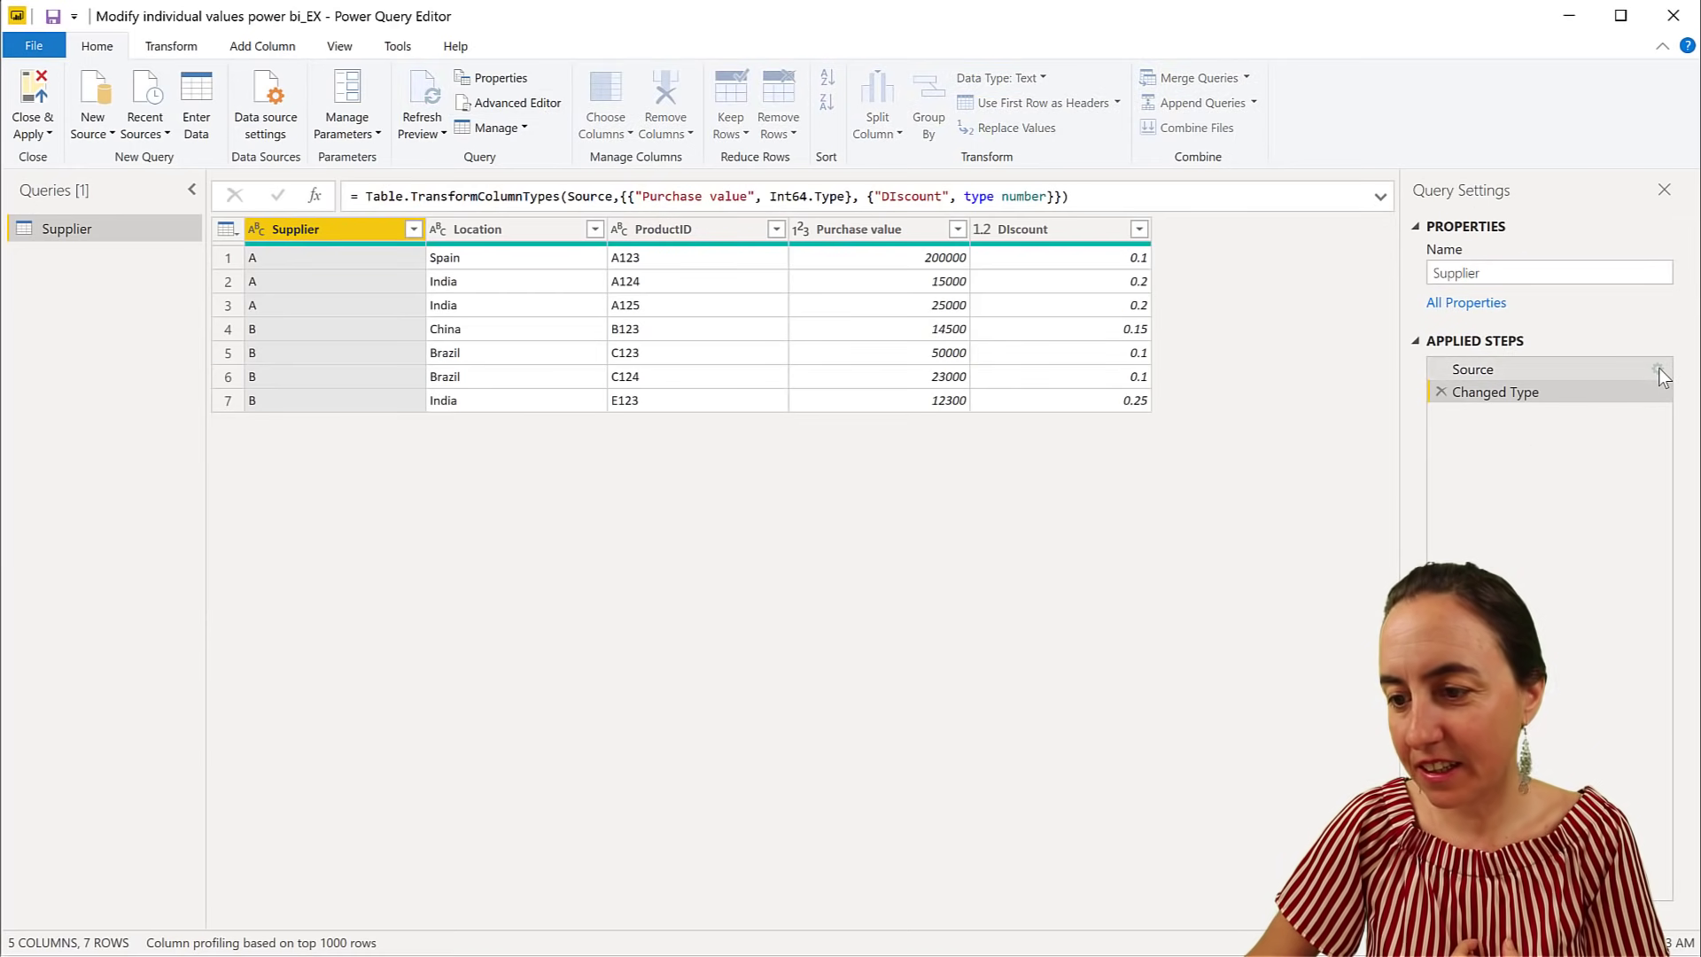
{"action": "left_click", "coordinate": [1657, 370]}
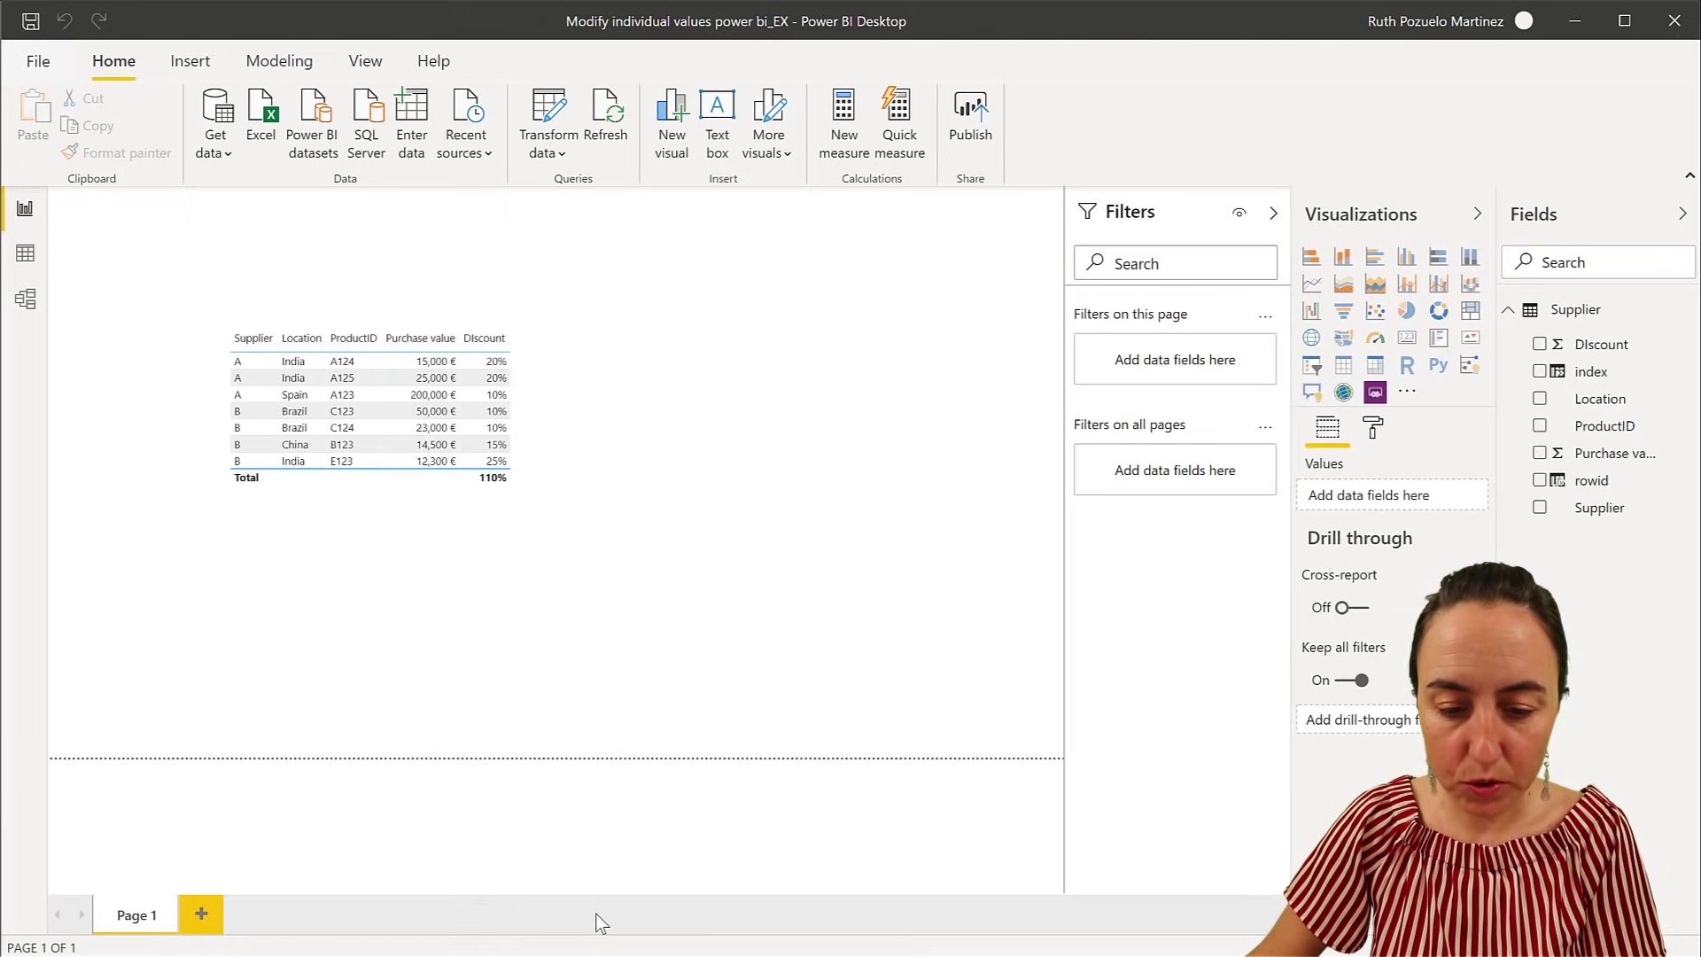
Create a new empty SharePoint list named Discounts on the Youtube site
{"action": "key", "text": "alt+Tab"}
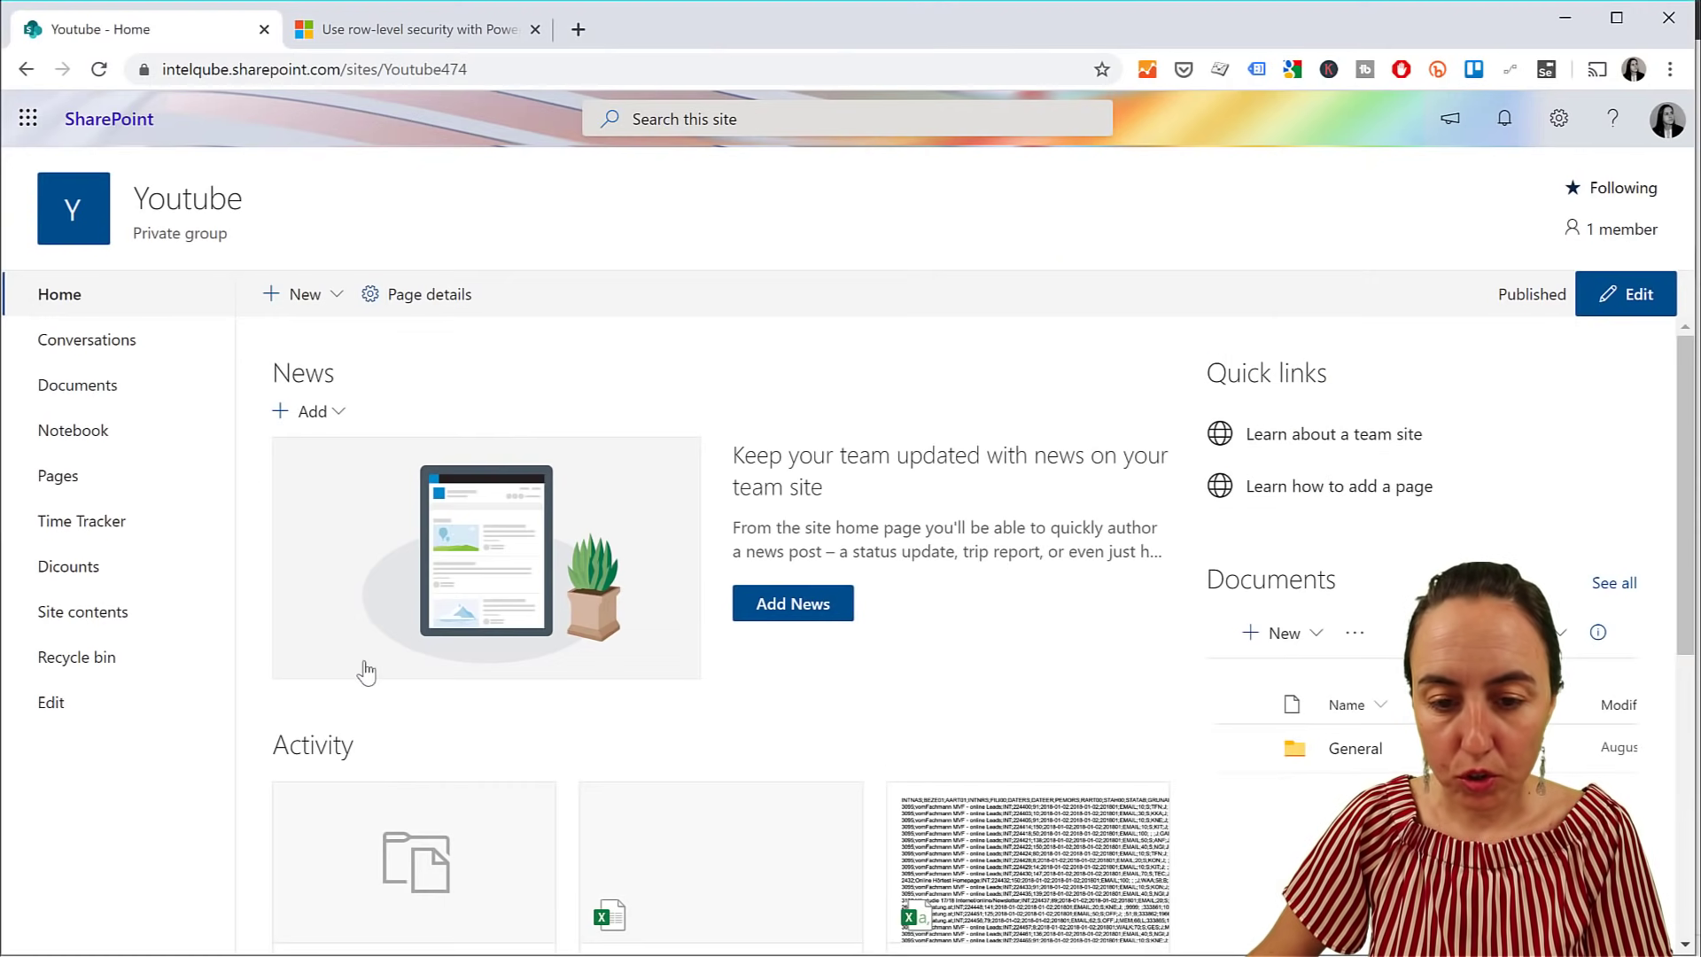
{"action": "left_click", "coordinate": [295, 303]}
{"action": "left_click", "coordinate": [292, 334]}
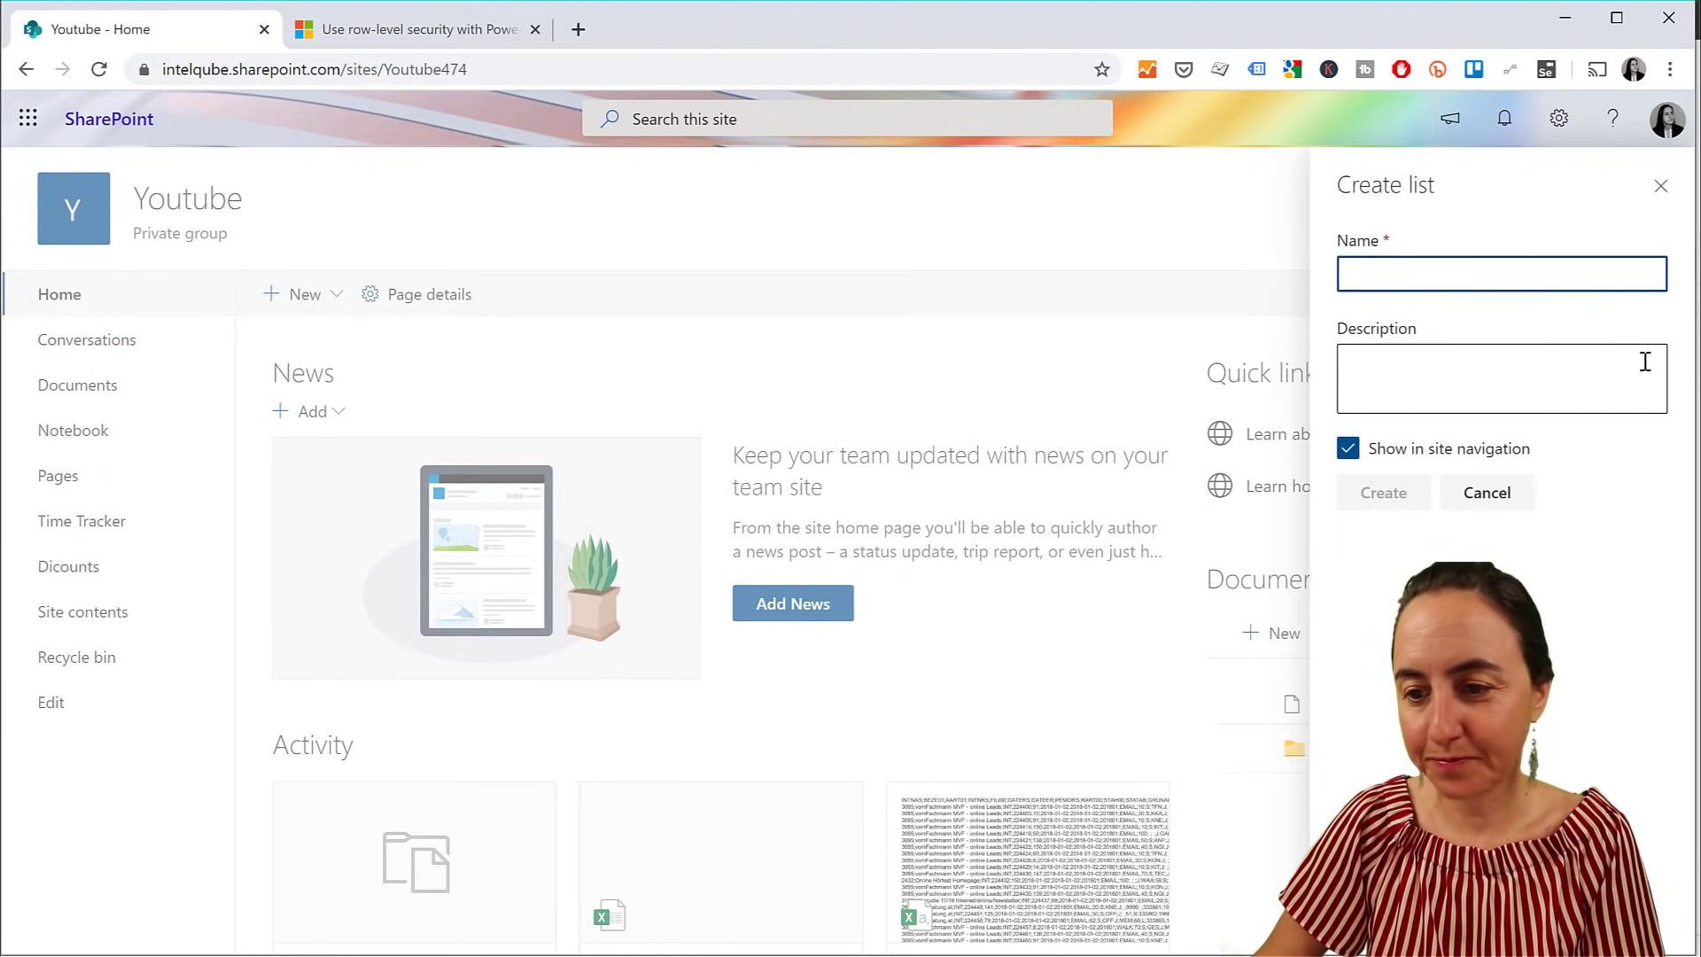
{"action": "type", "text": "Discounts"}
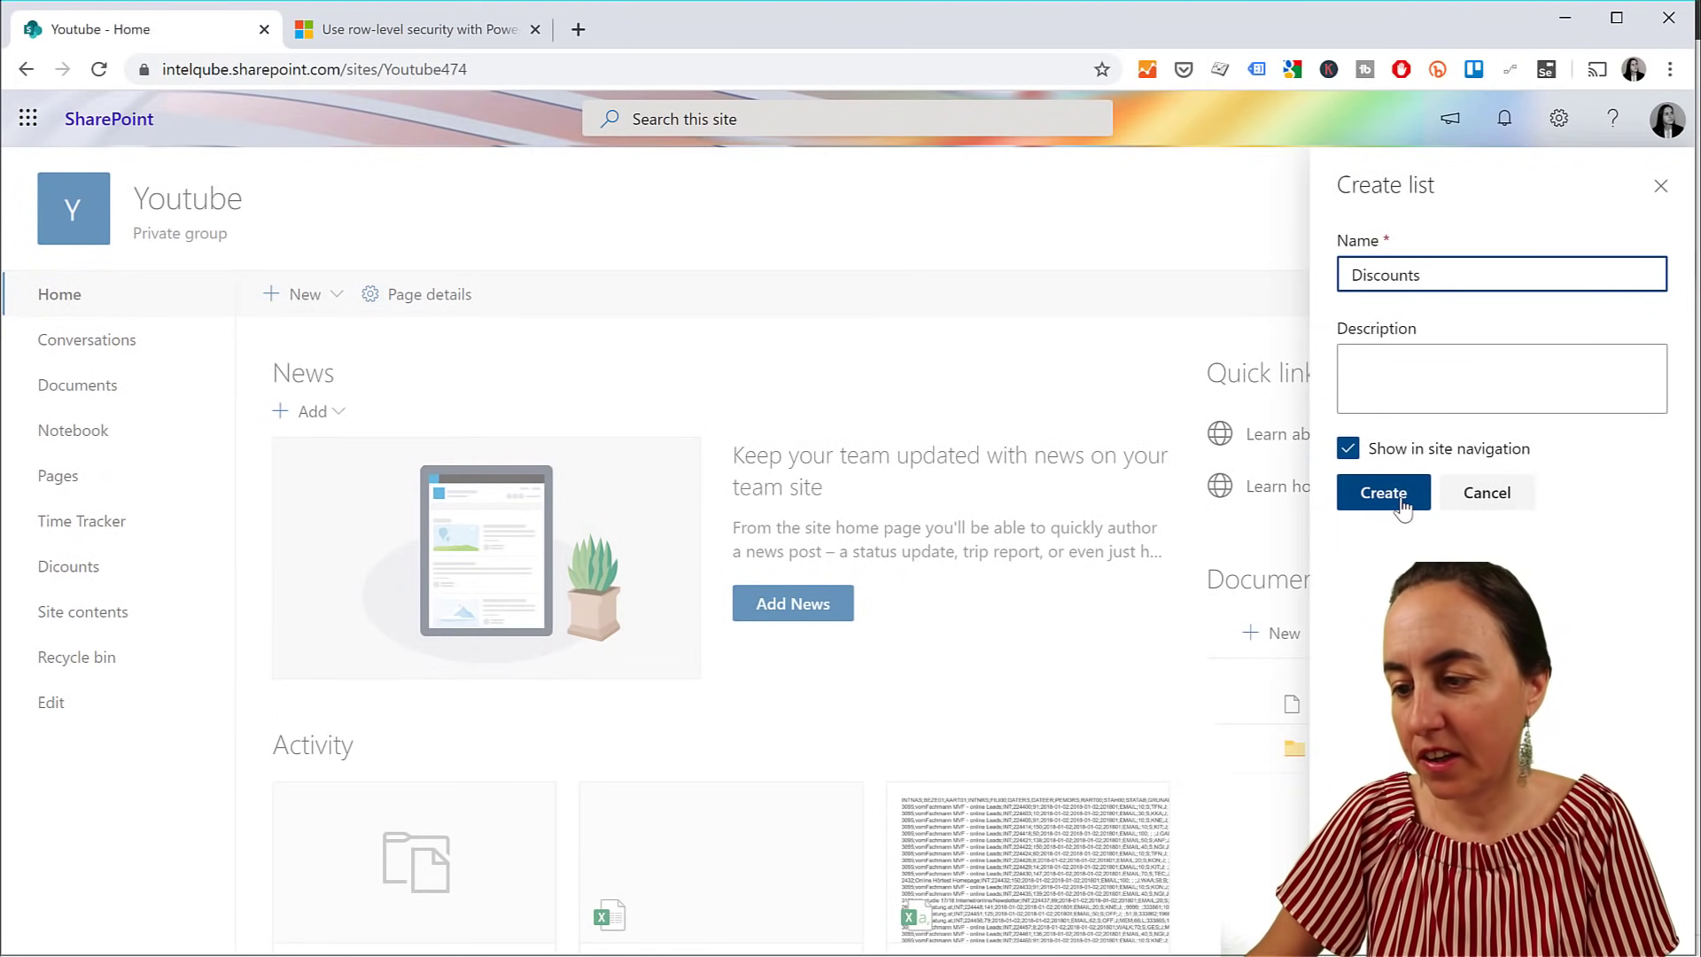
{"action": "left_click", "coordinate": [1400, 502]}
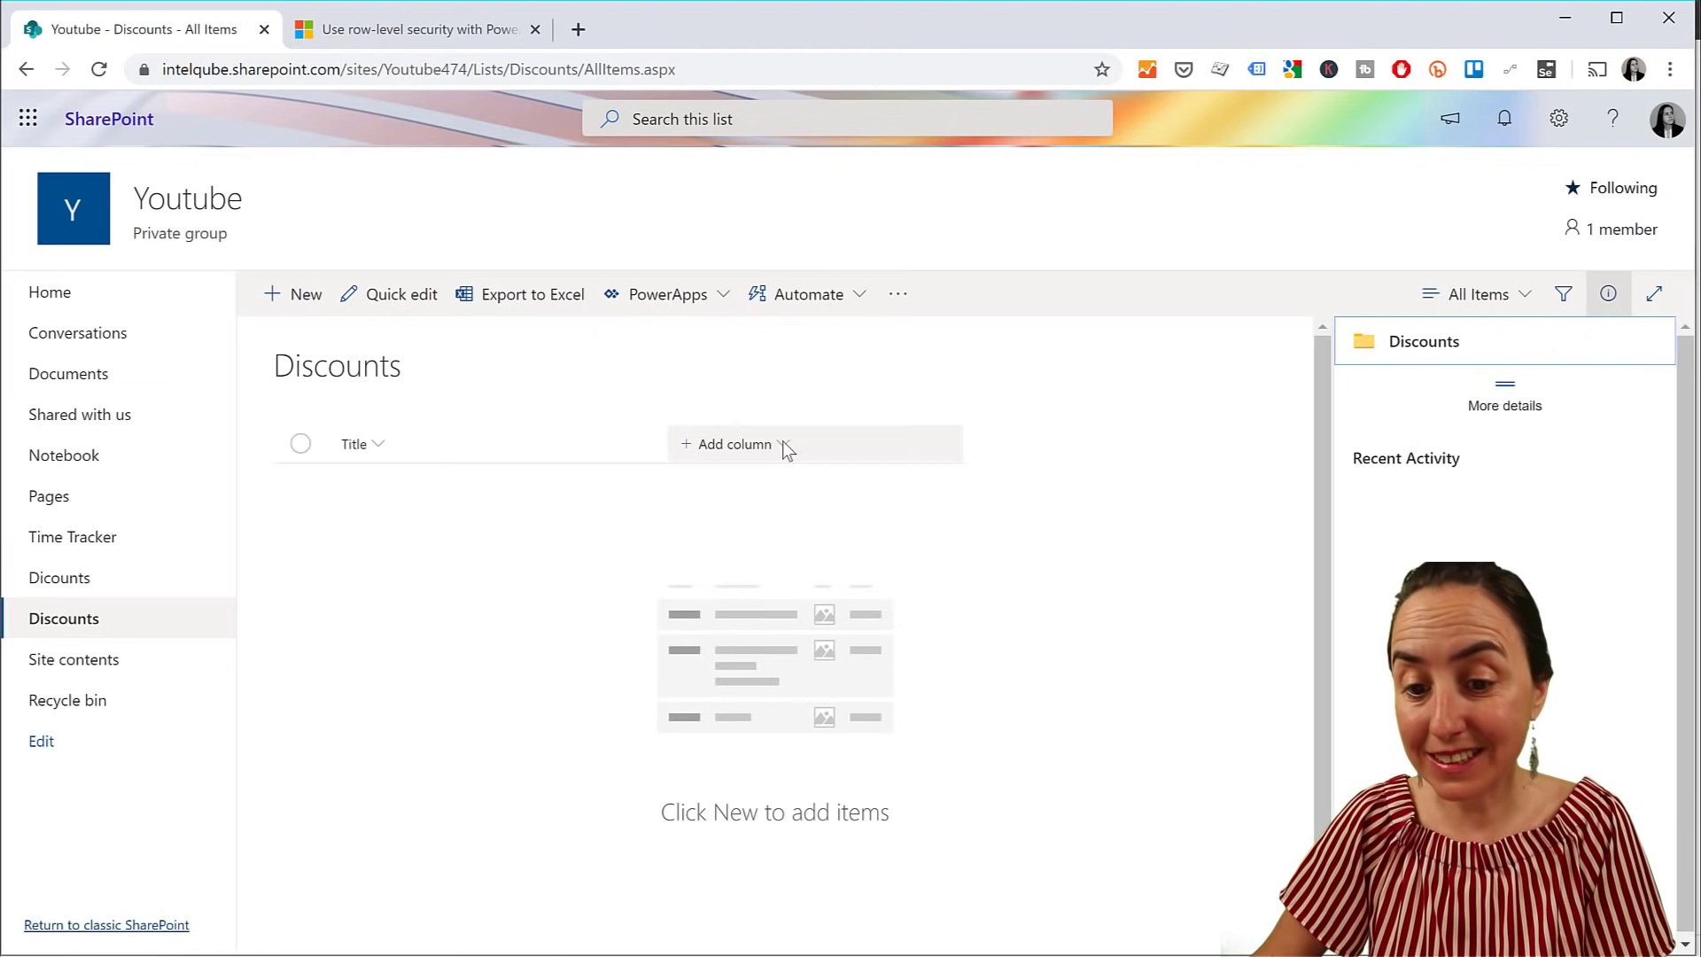
Add a Number column named UpdatedDiscounts, abandoning an accidental text column first
{"action": "left_click", "coordinate": [711, 448]}
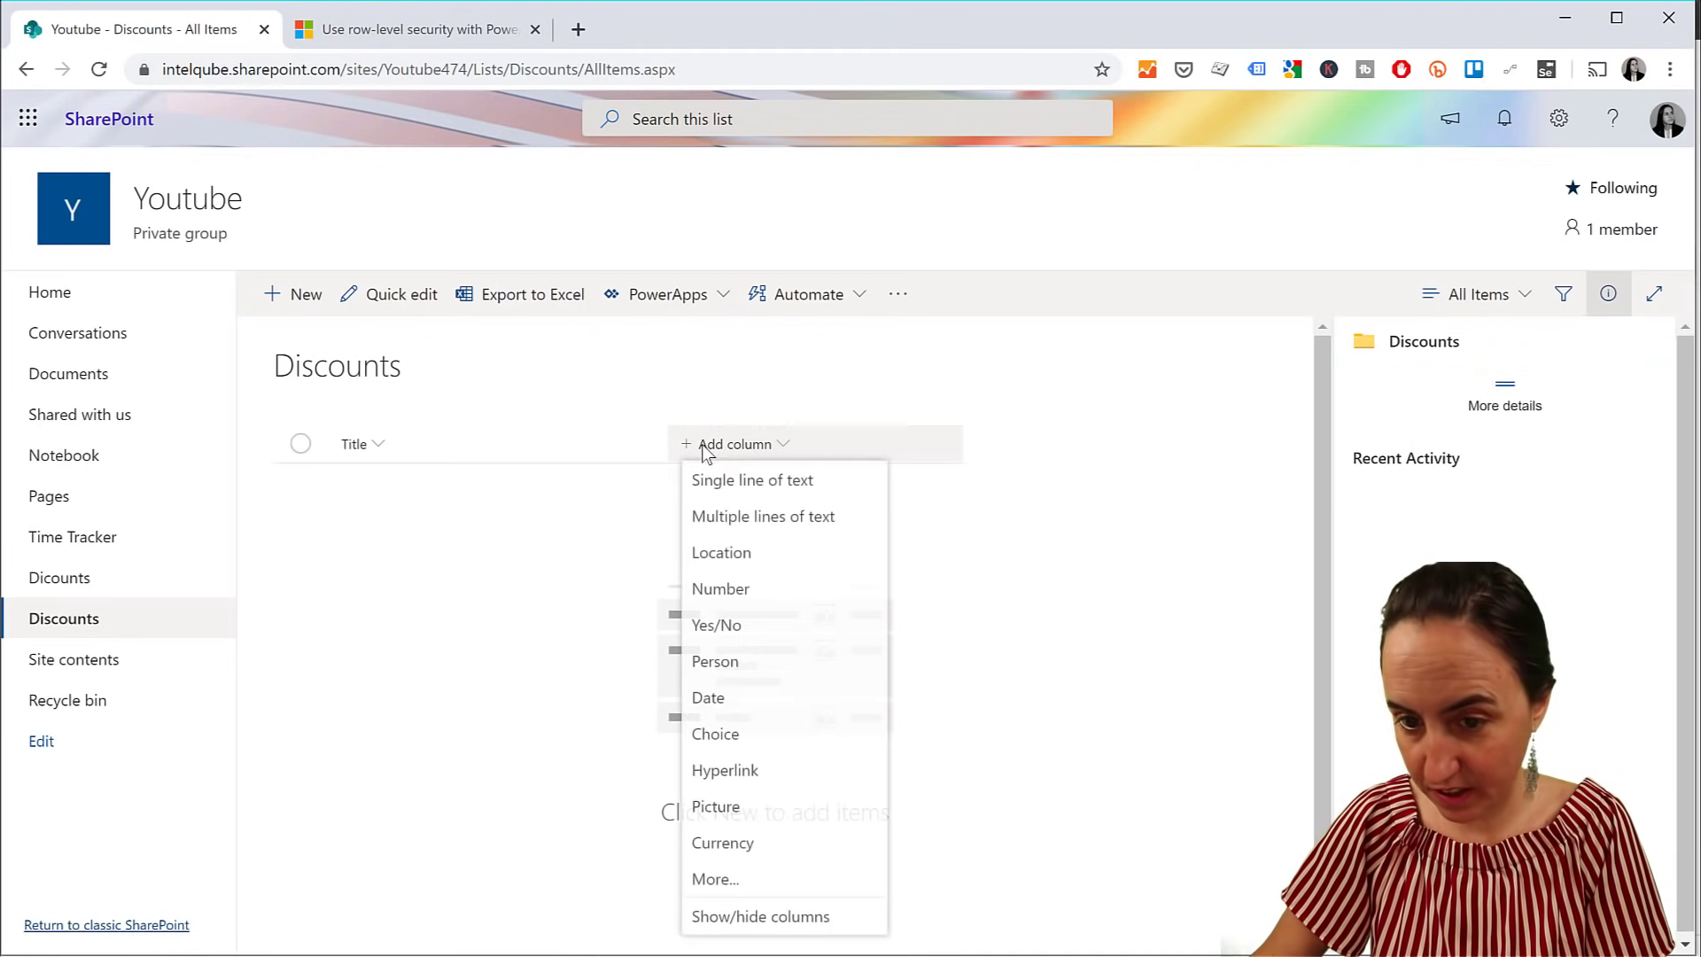
{"action": "left_click", "coordinate": [740, 483]}
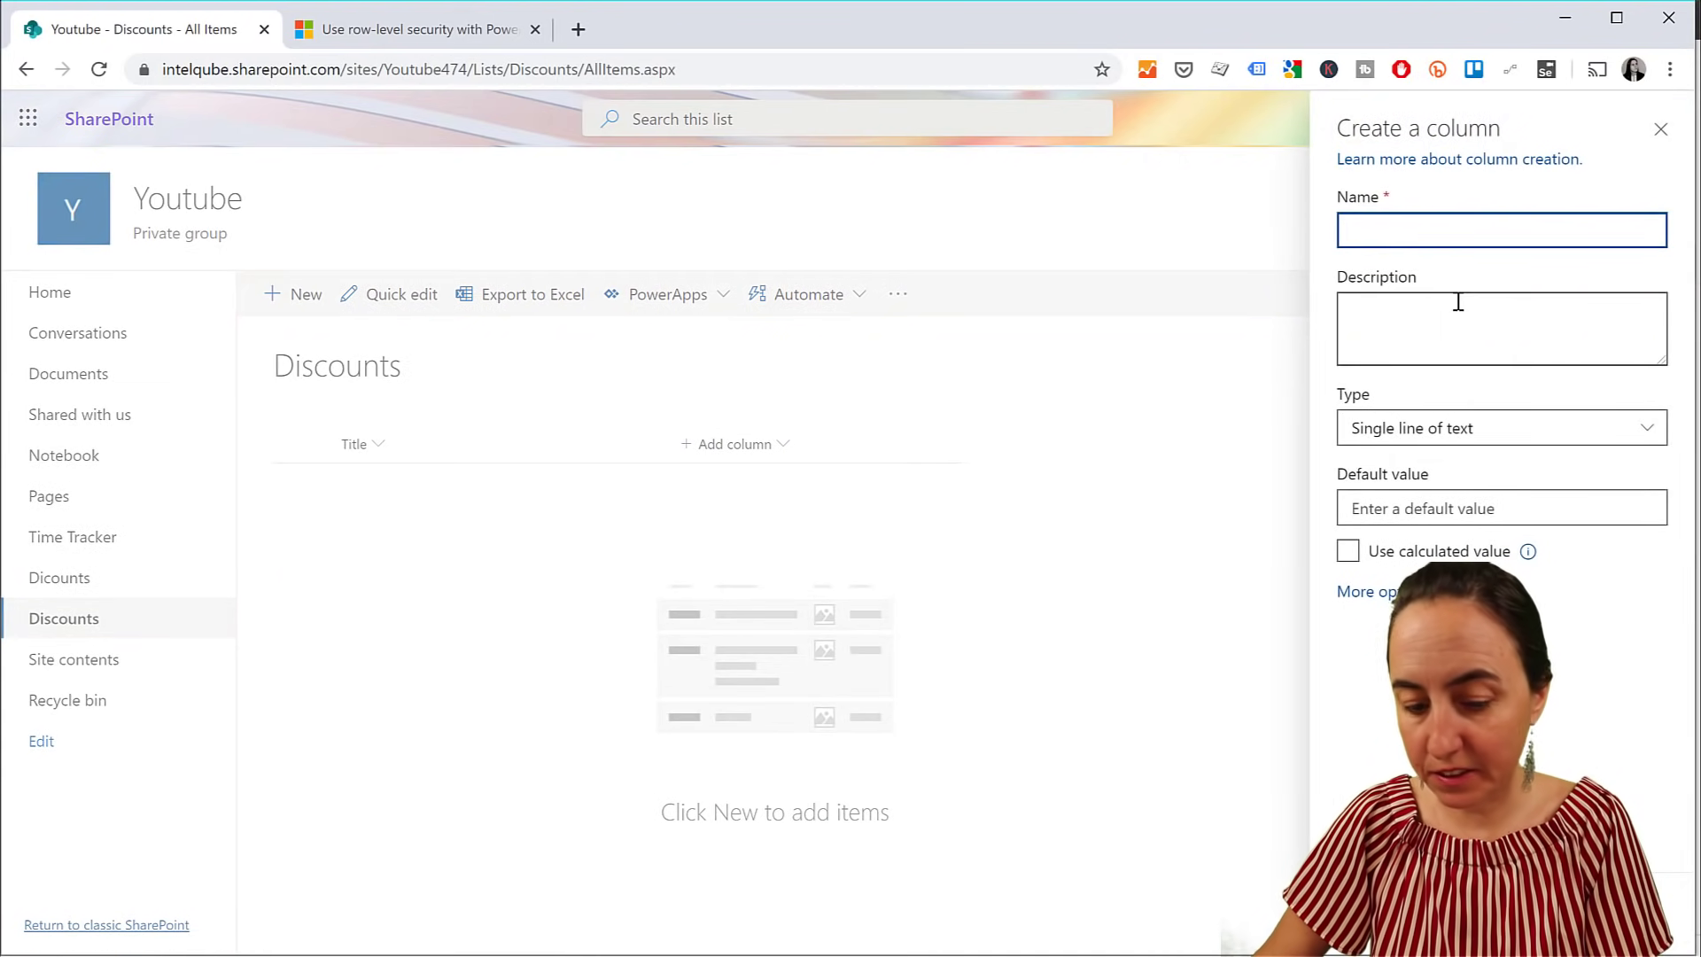
{"action": "left_click", "coordinate": [1660, 129]}
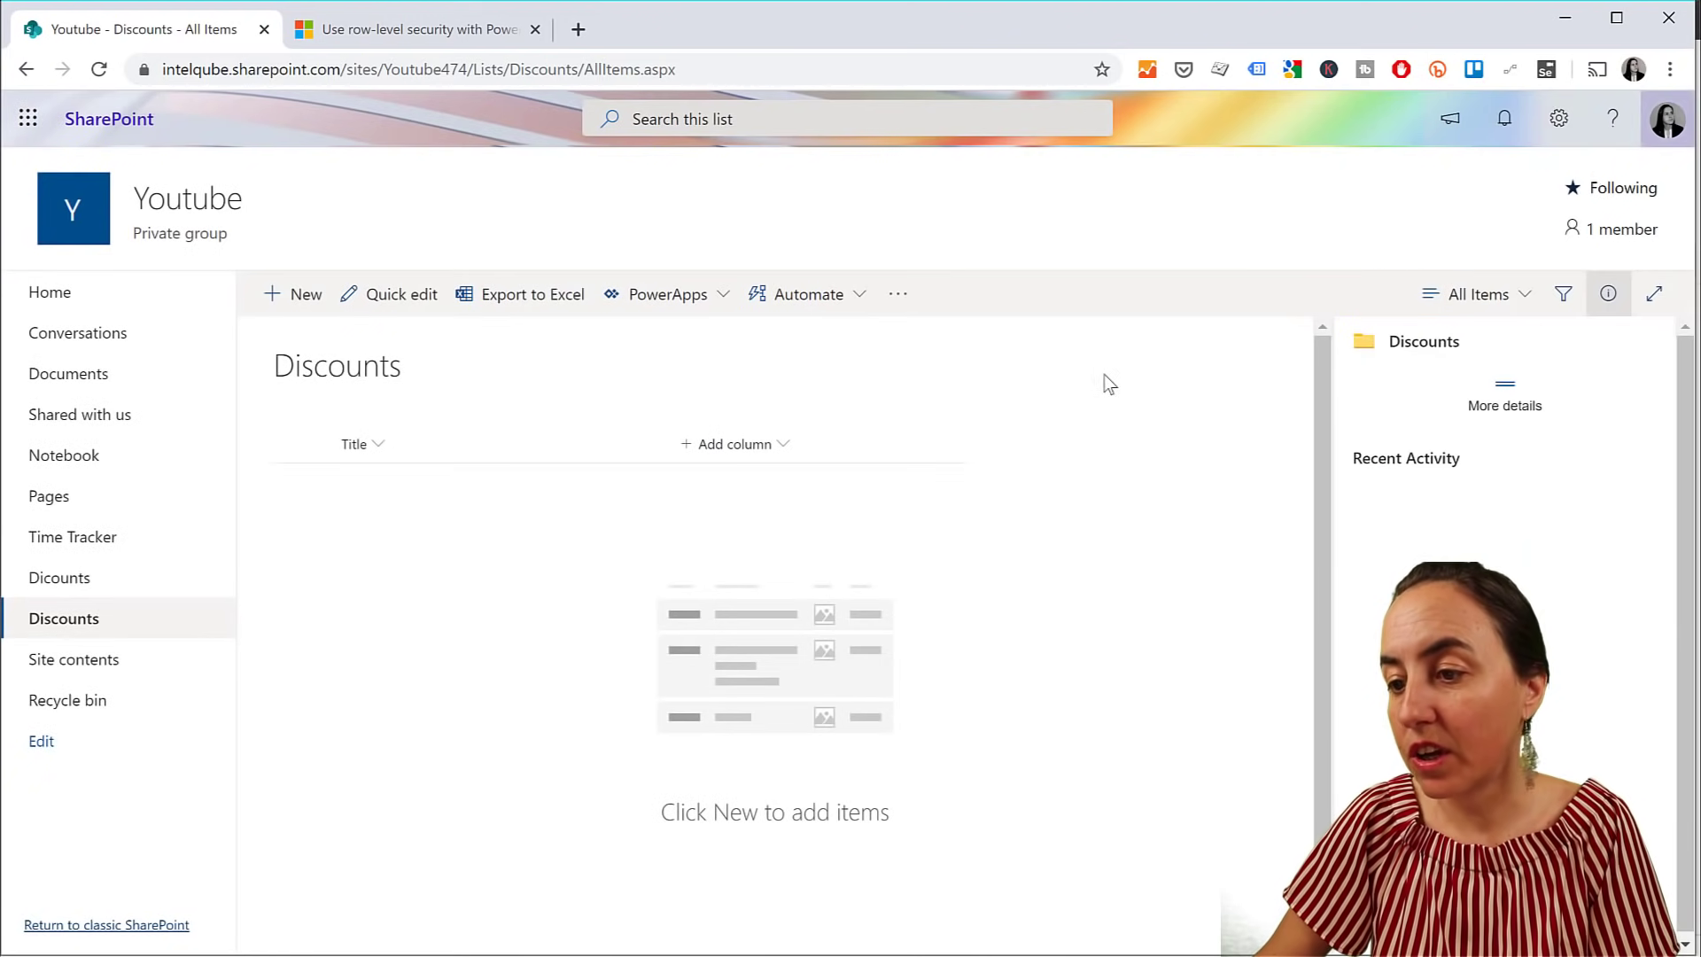
{"action": "left_click", "coordinate": [760, 437]}
{"action": "left_click", "coordinate": [742, 590]}
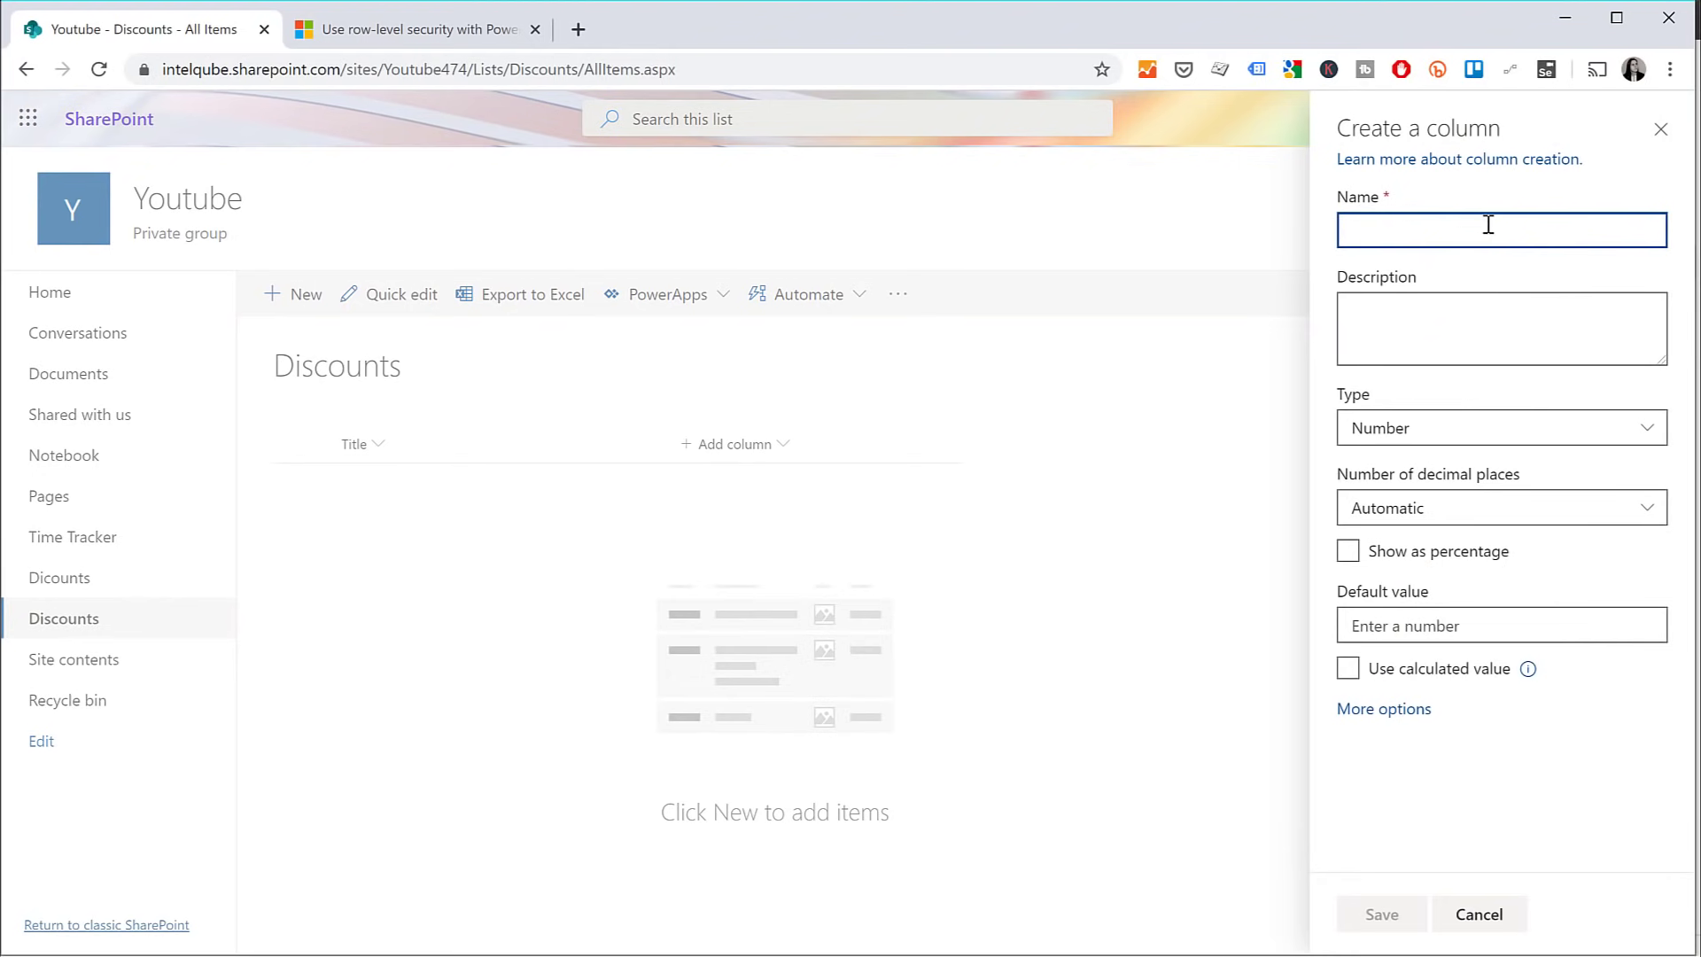
{"action": "type", "text": "Discounts"}
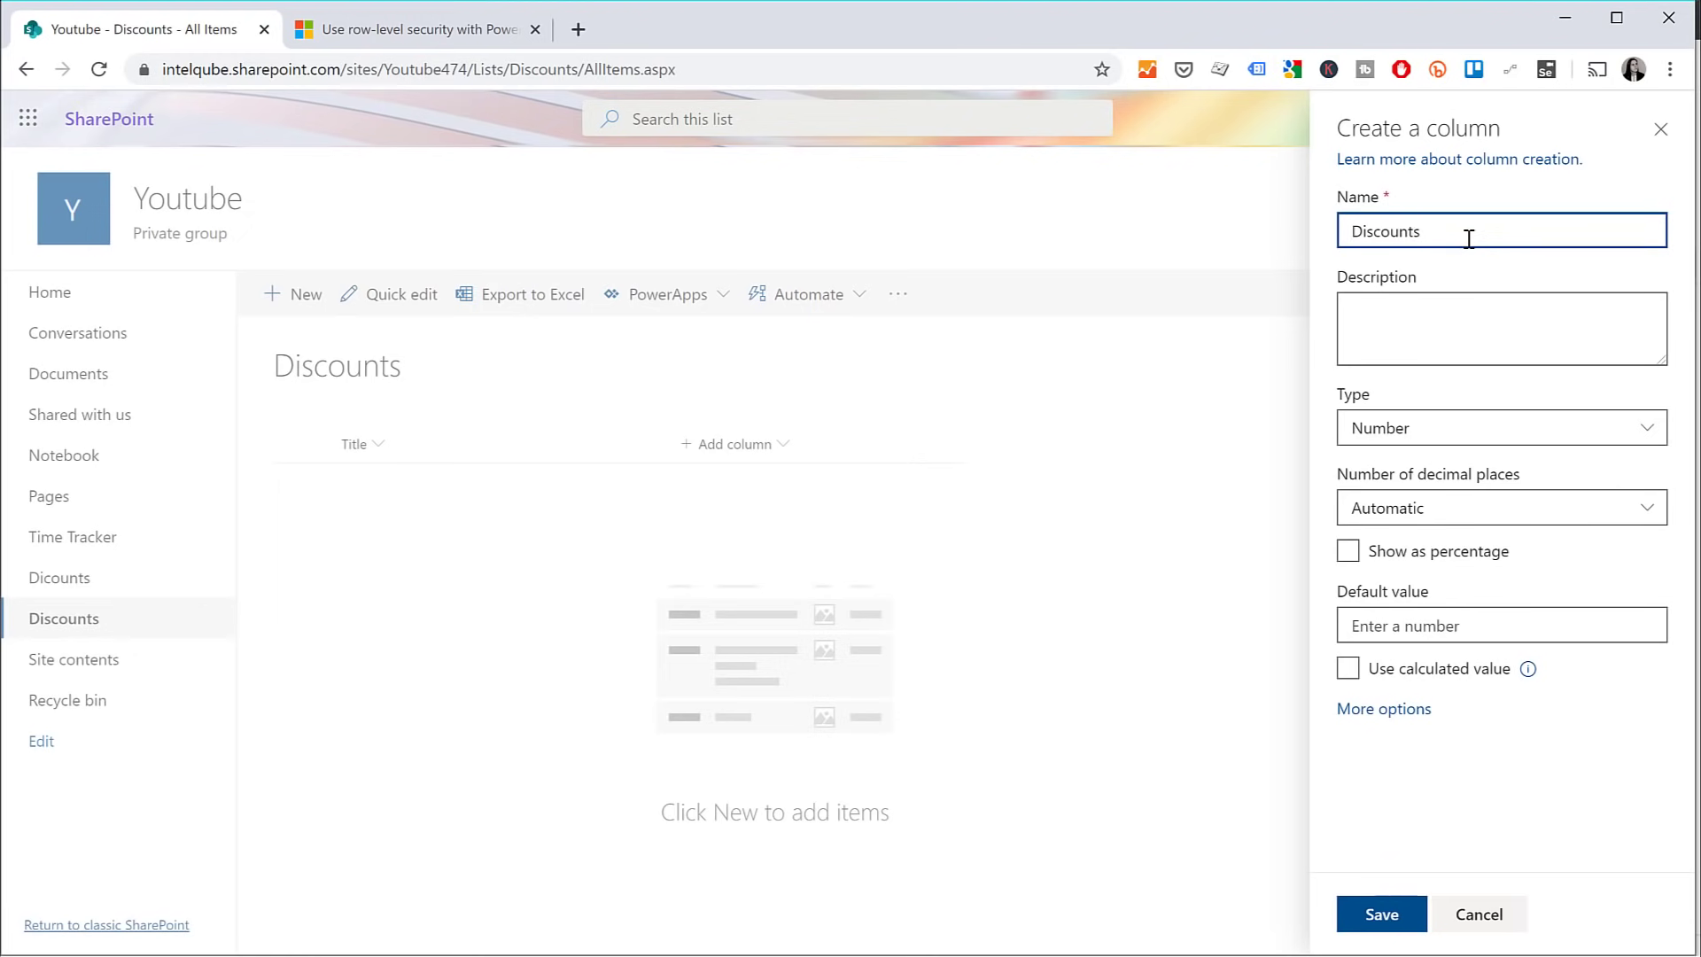
{"action": "type", "text": "Yout"}
{"action": "key", "text": "BackSpace"}
{"action": "key", "text": "BackSpace"}
{"action": "key", "text": "BackSpace"}
{"action": "key", "text": "BackSpace"}
{"action": "type", "text": "Updated"}
{"action": "key", "text": "BackSpace"}
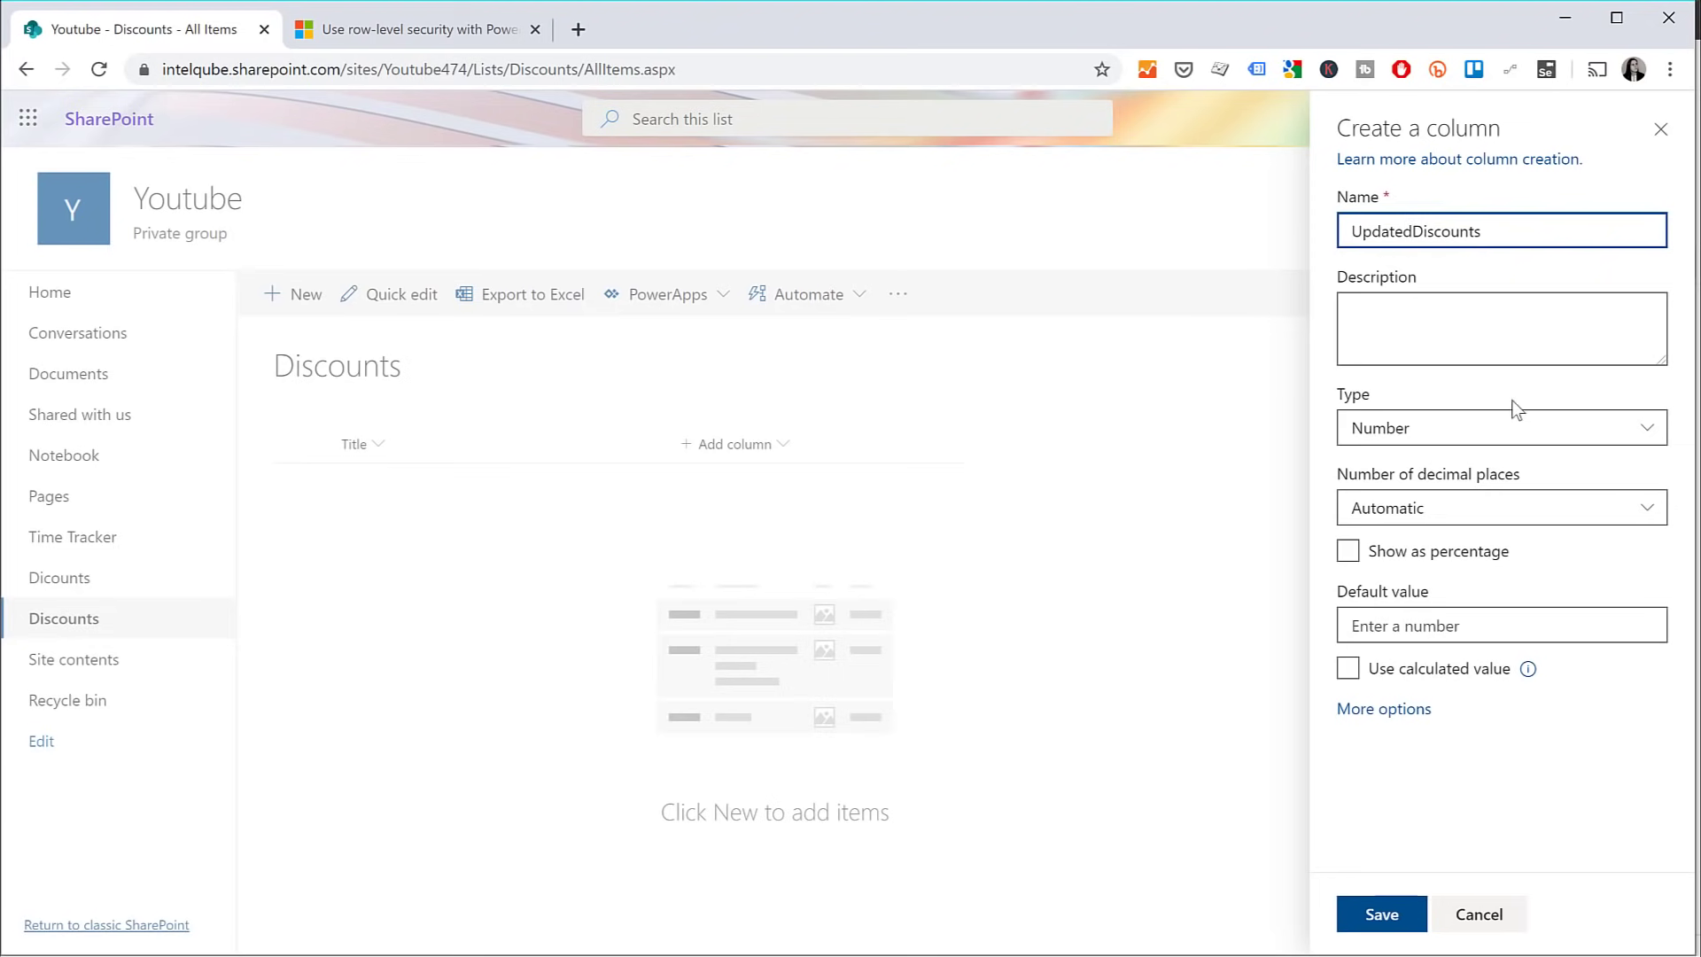
Give UpdatedDiscounts 2 decimal places shown as a percentage, and save the column
{"action": "left_click", "coordinate": [1438, 435]}
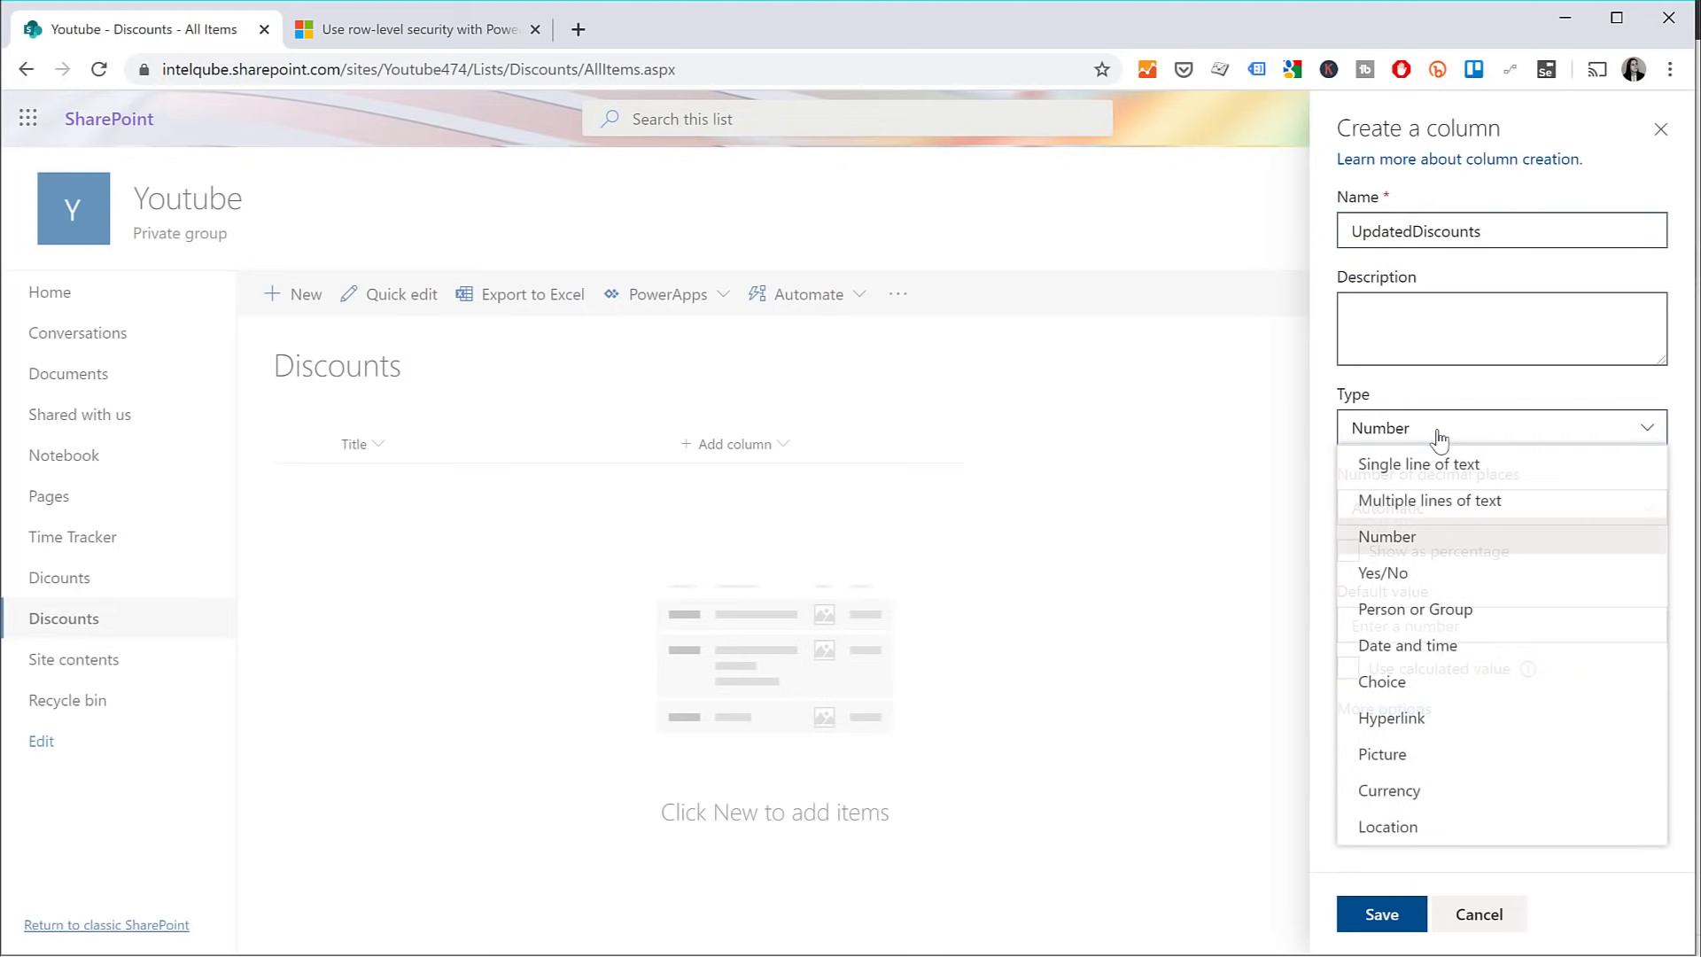
{"action": "left_click", "coordinate": [1444, 538]}
{"action": "left_click", "coordinate": [1448, 519]}
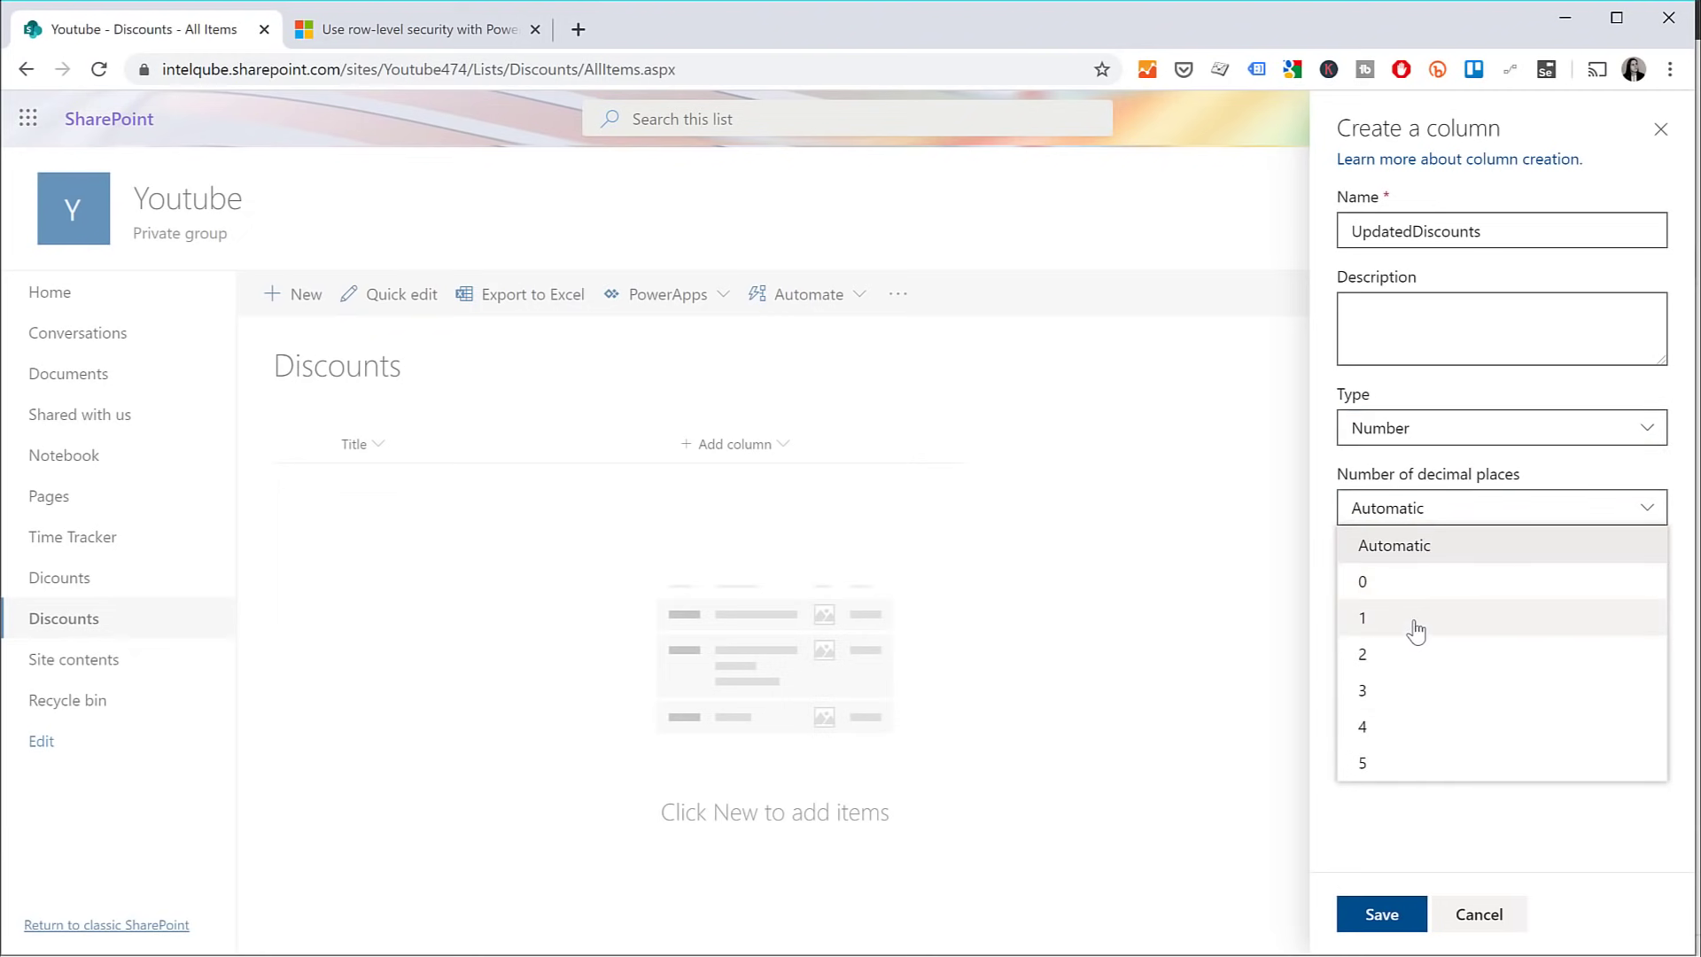
{"action": "left_click", "coordinate": [1417, 653]}
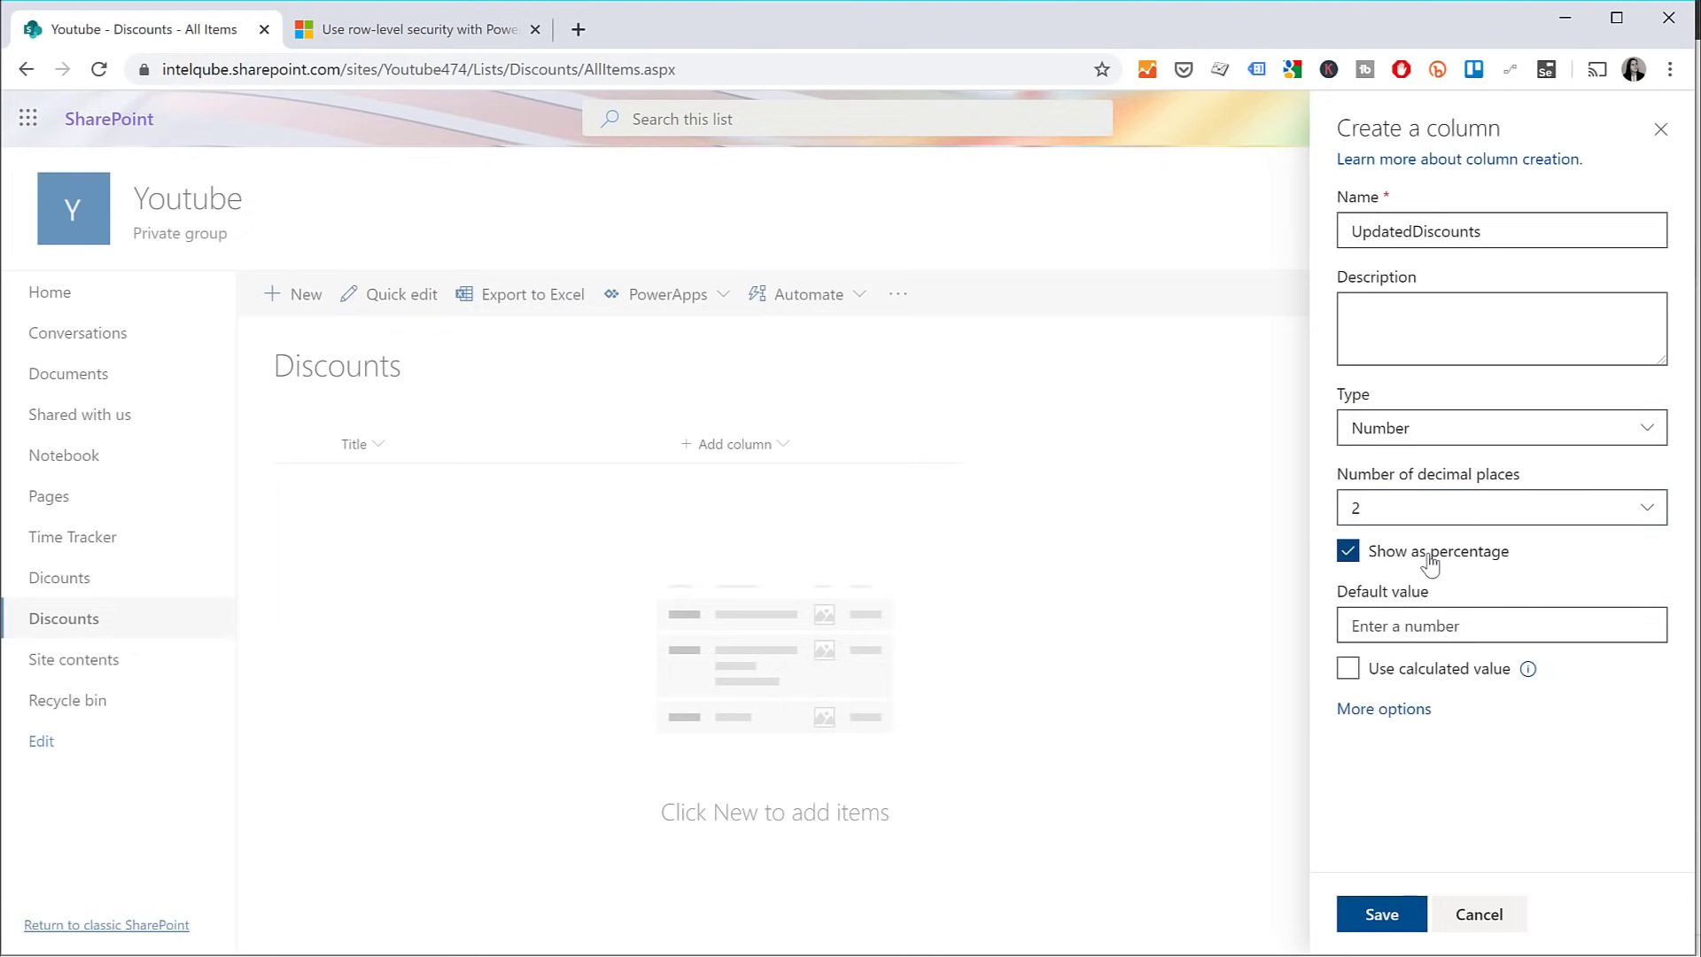
{"action": "left_click", "coordinate": [1383, 913]}
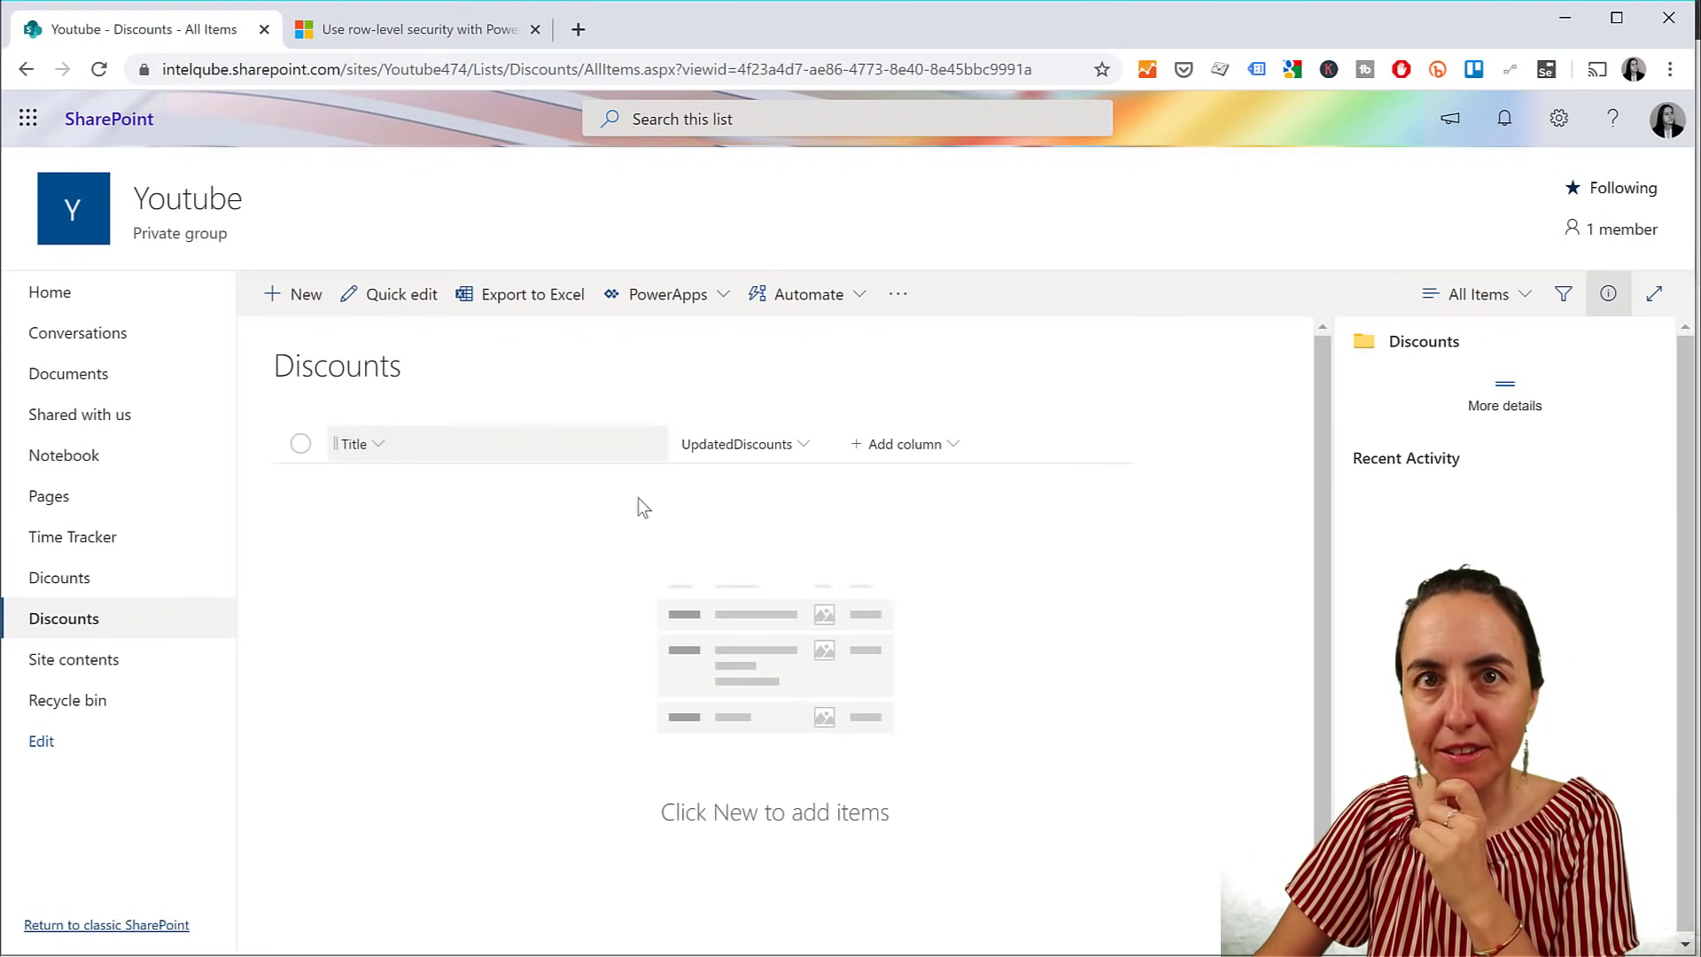
Rename the Discounts list's Title column to RowID in List settings, then return to the list
{"action": "left_click", "coordinate": [1562, 133]}
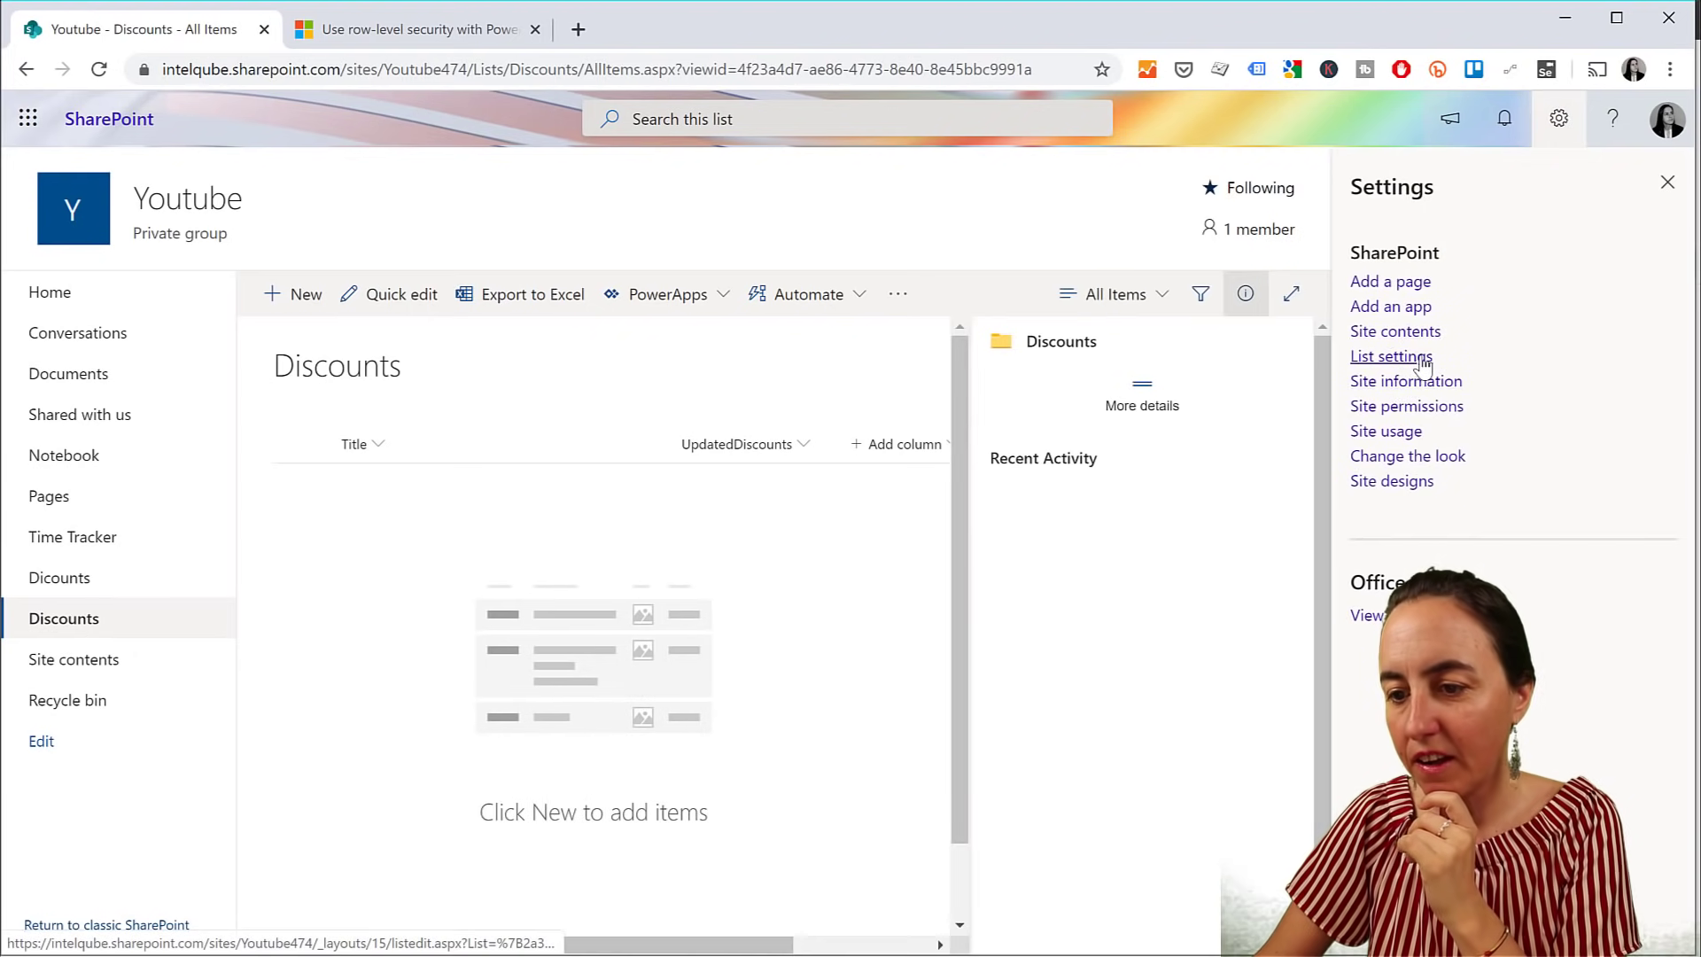
{"action": "left_click", "coordinate": [1422, 358]}
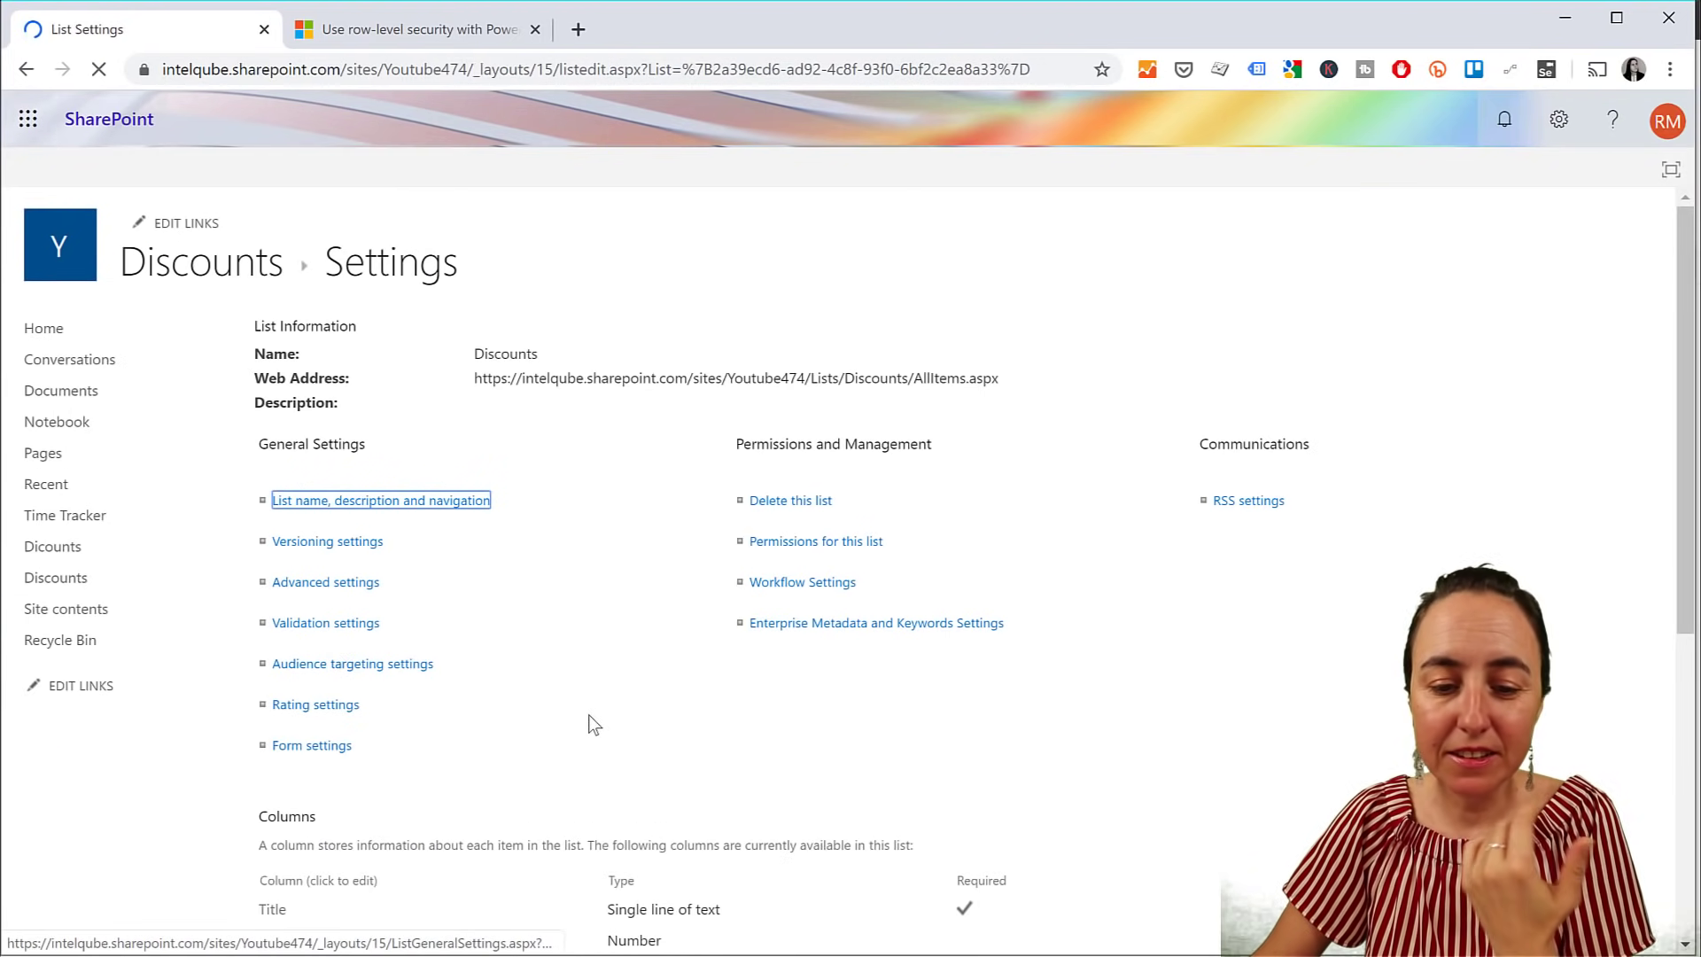
{"action": "scroll", "coordinate": [592, 725], "scroll_direction": "down", "scroll_amount": 4}
{"action": "left_click", "coordinate": [276, 572]}
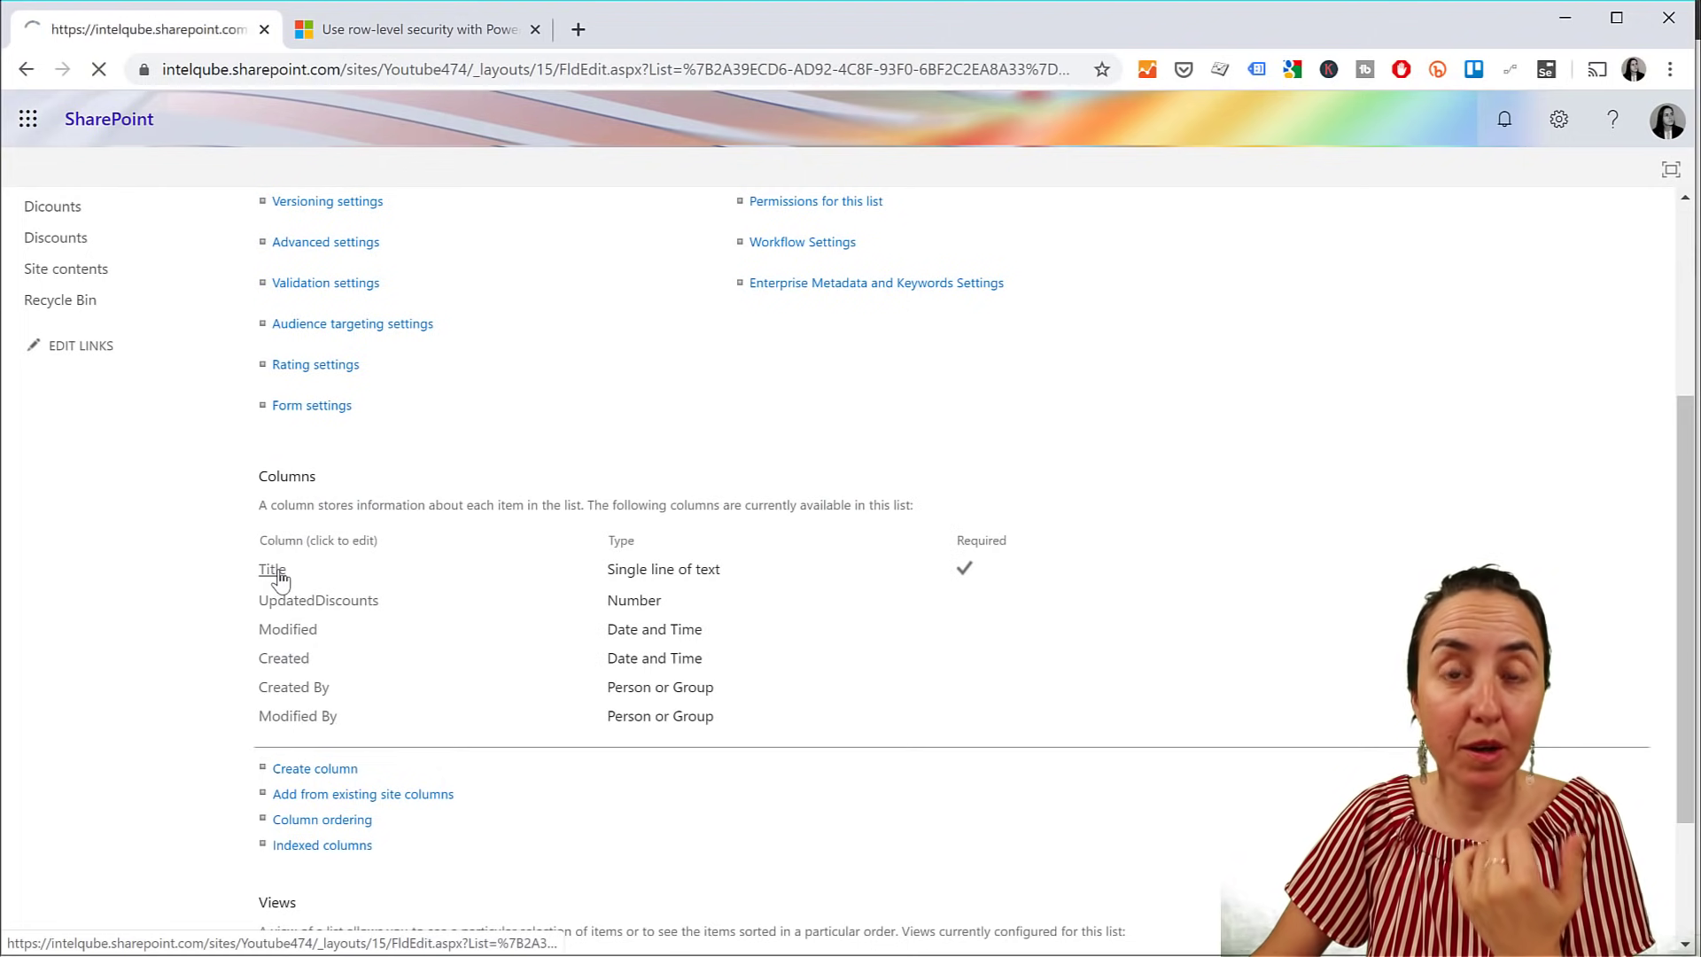
{"action": "type", "text": "RowID"}
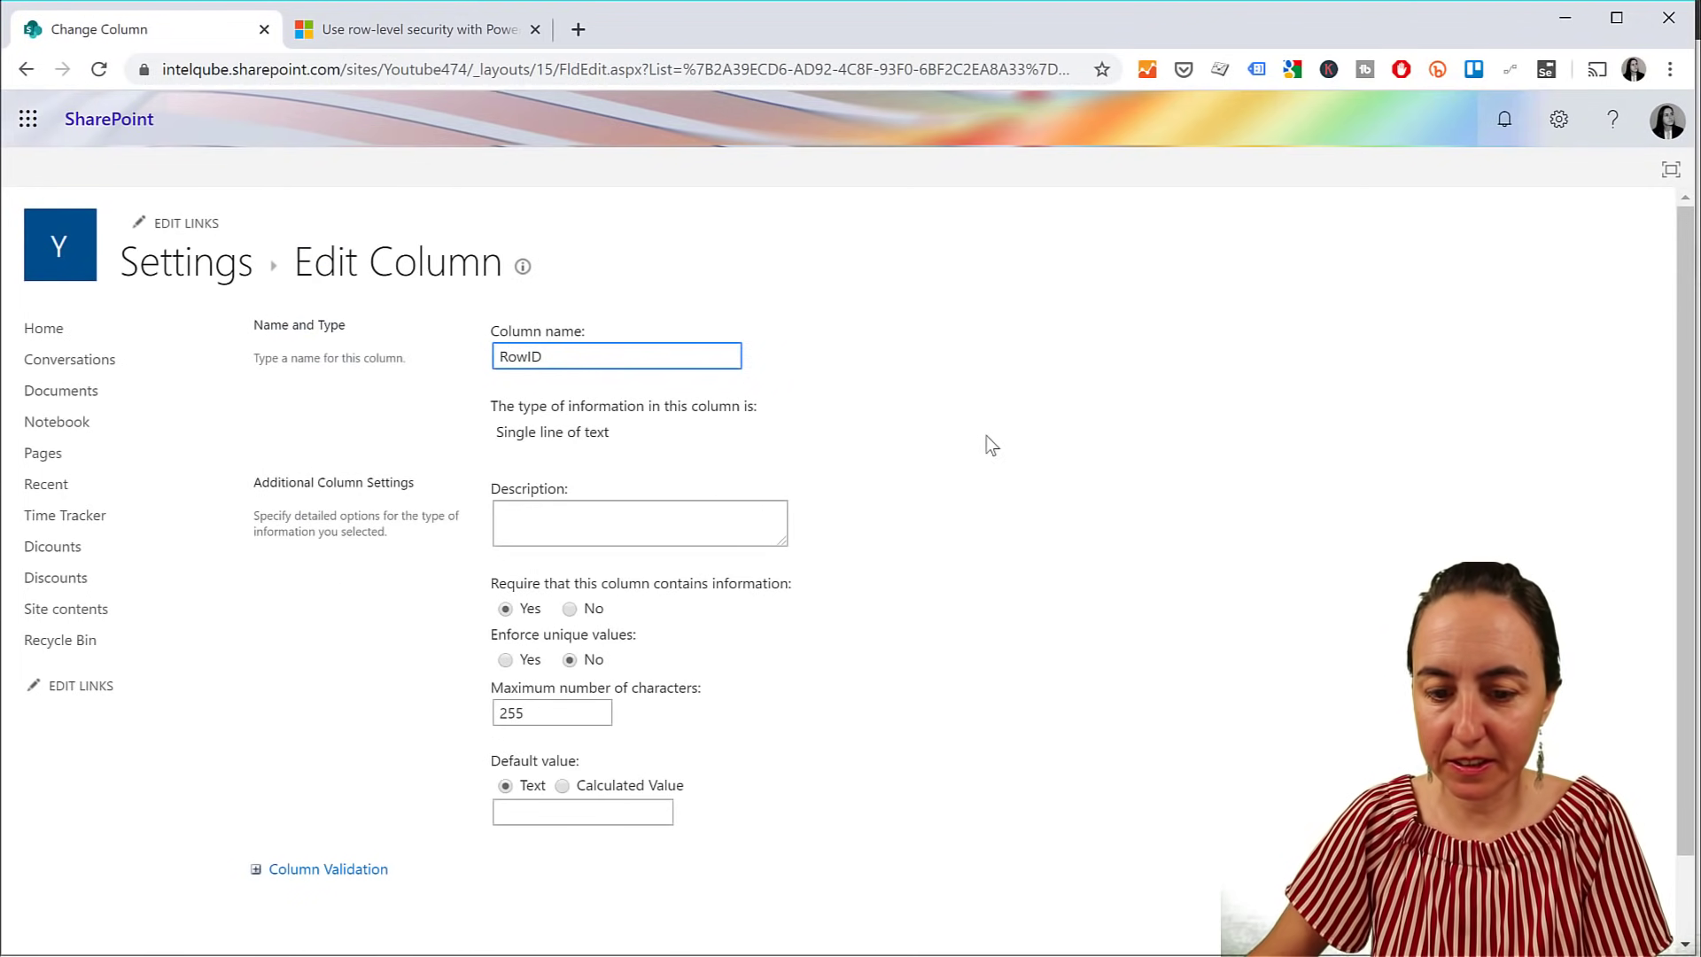
{"action": "scroll", "coordinate": [986, 444], "scroll_direction": "down", "scroll_amount": 1}
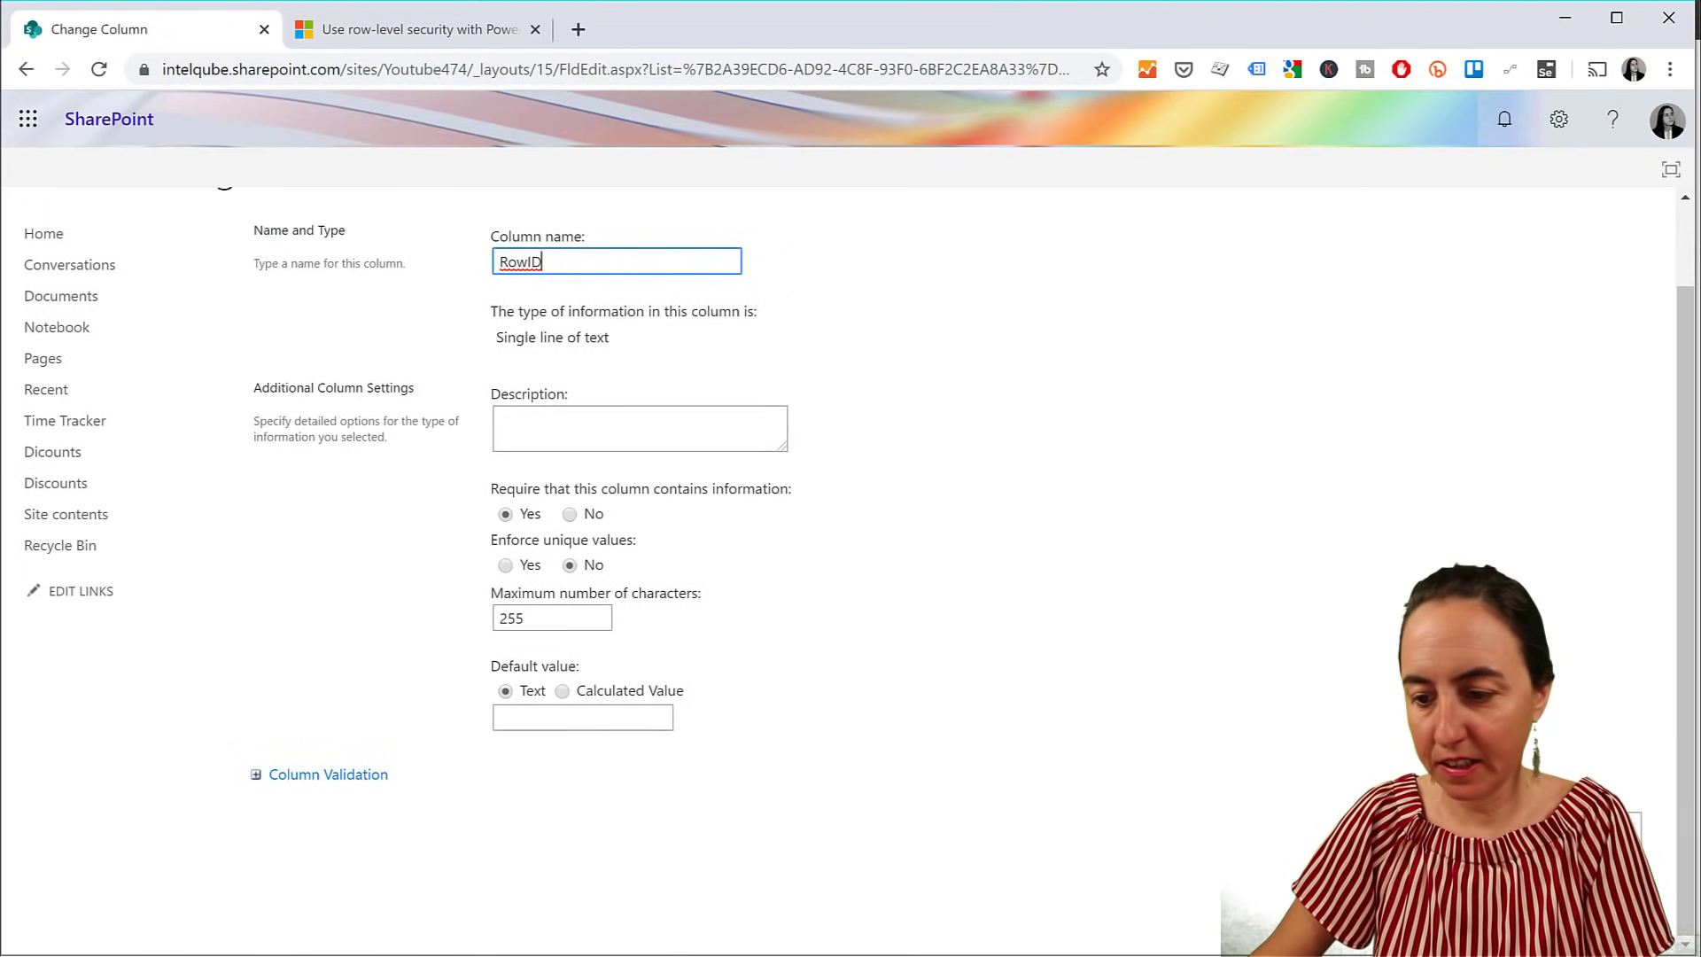
{"action": "key", "text": "Return"}
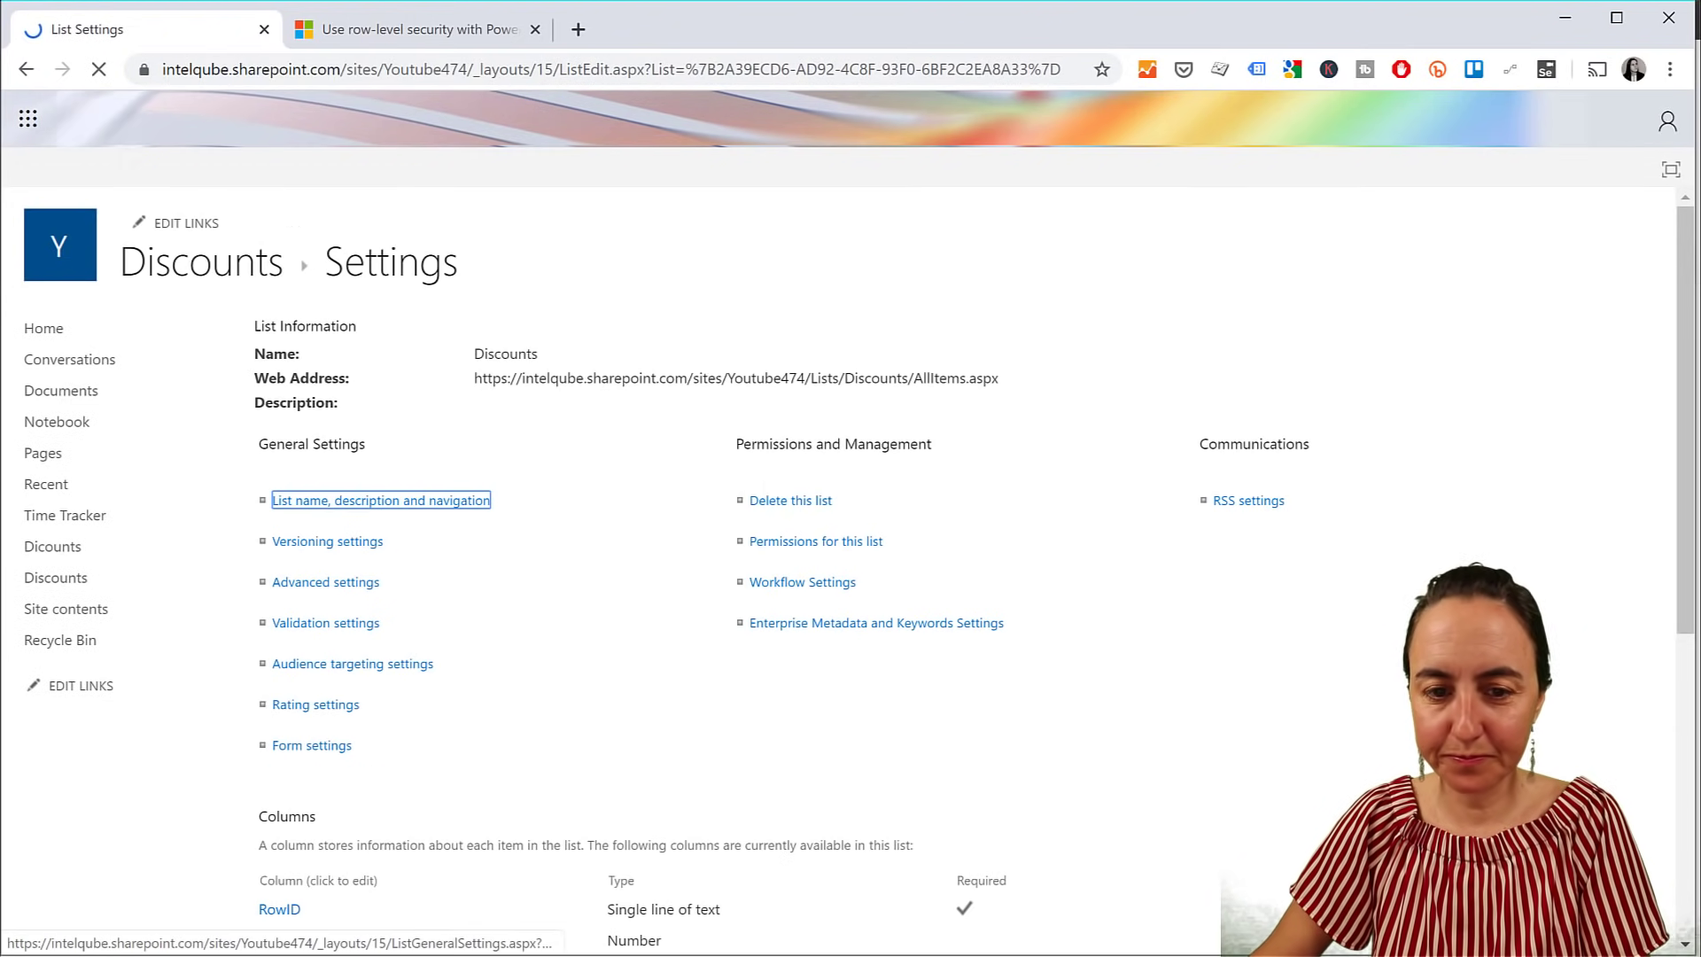
{"action": "left_click", "coordinate": [229, 274]}
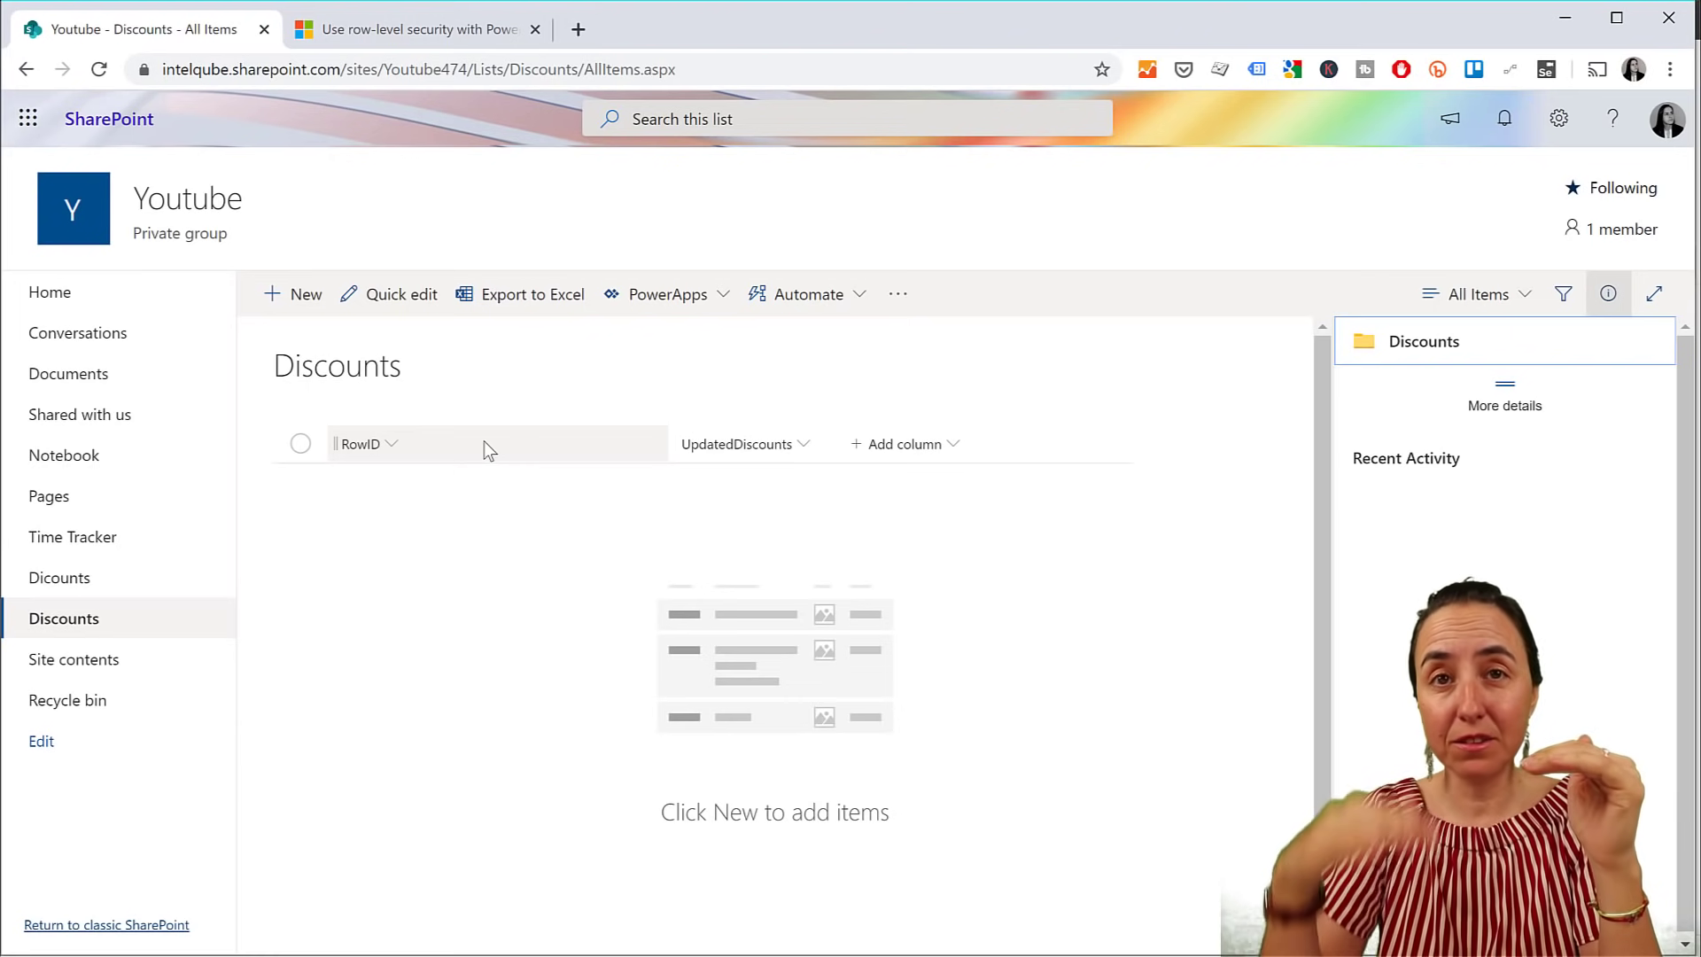
Generate a Power Apps app from the Discounts list, naming it Discount
{"action": "left_click", "coordinate": [687, 301]}
{"action": "left_click", "coordinate": [677, 335]}
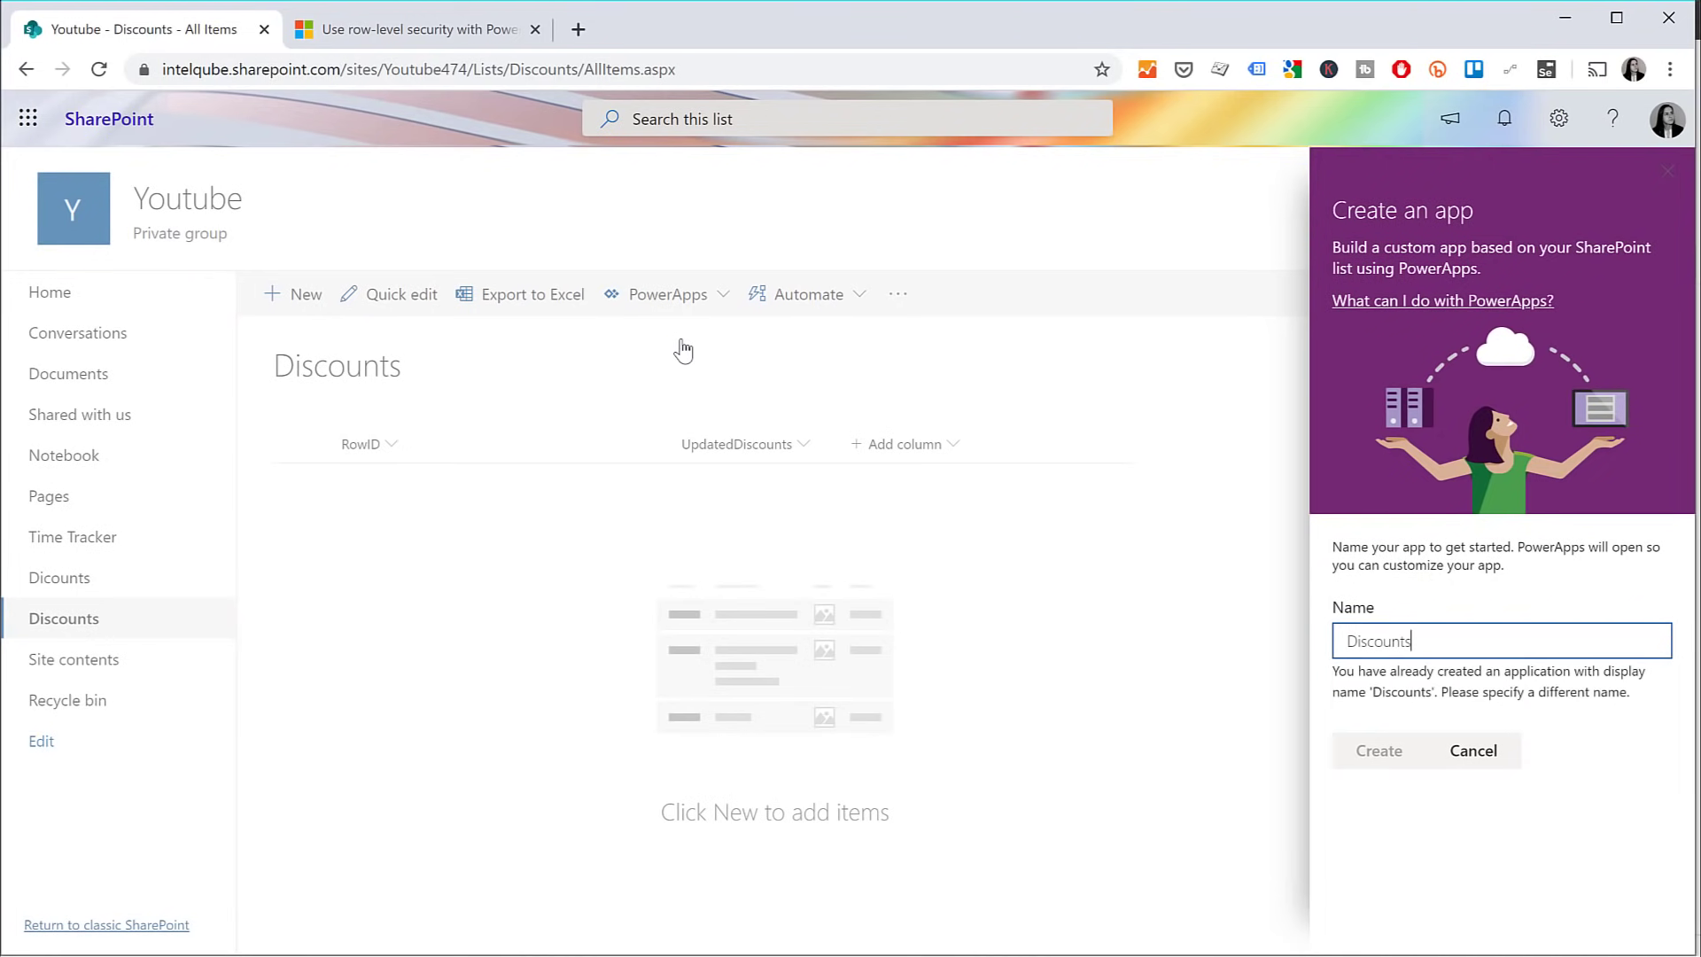
{"action": "key", "text": "BackSpace"}
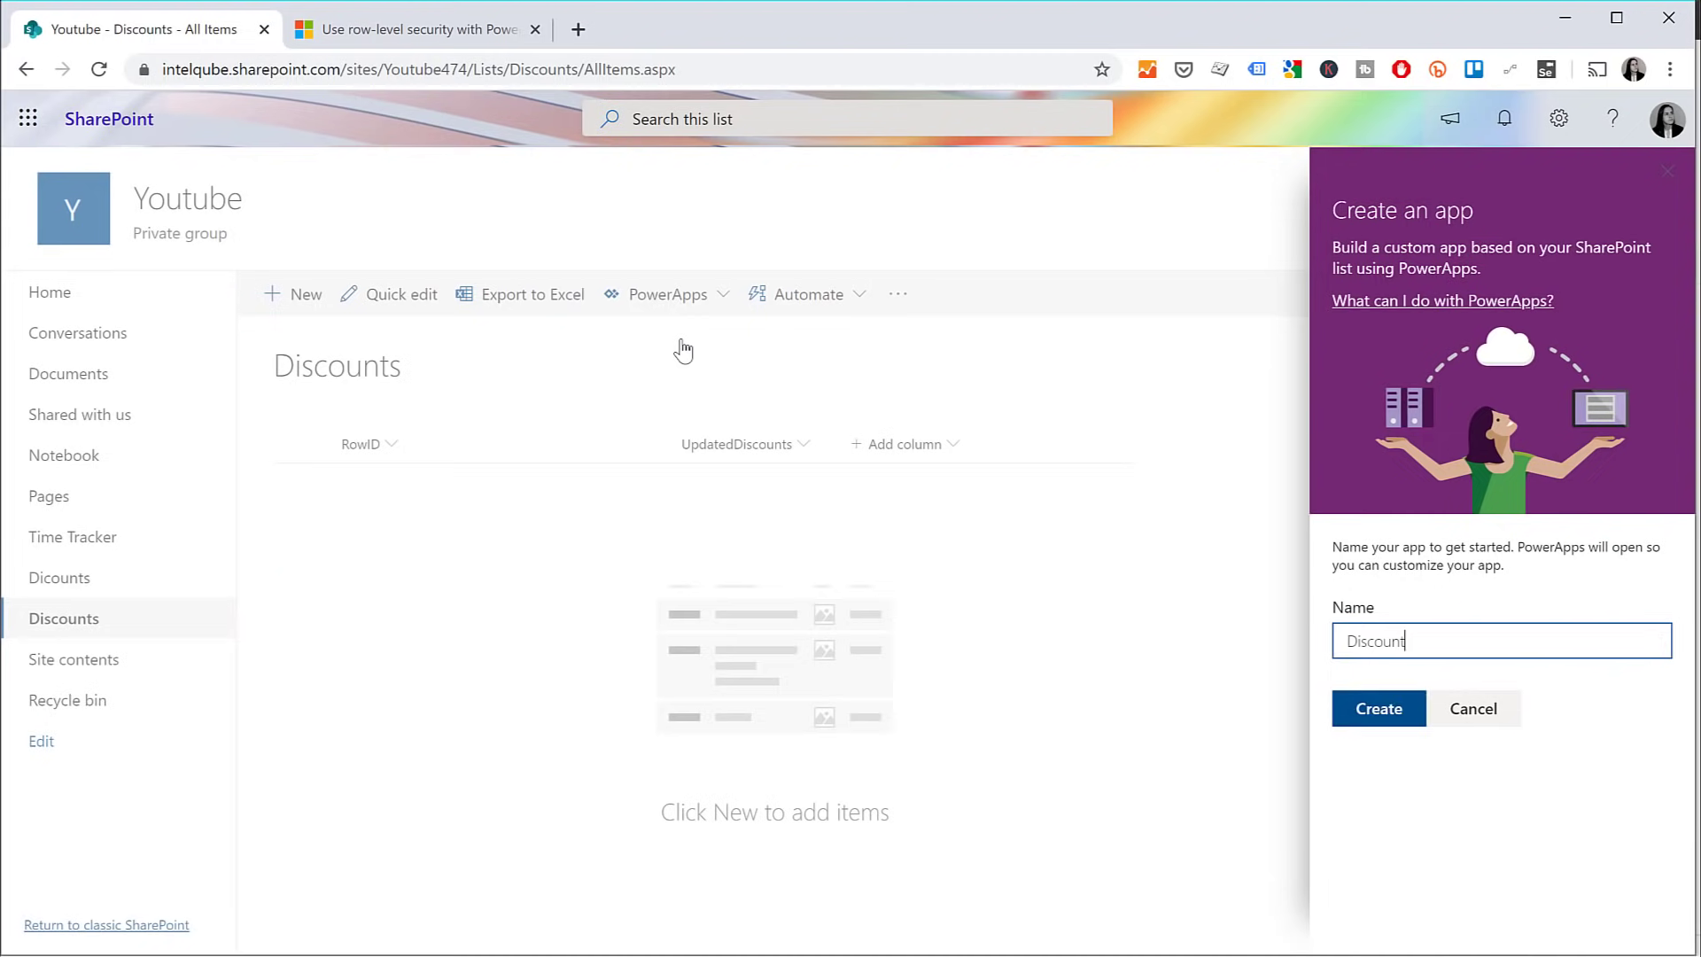
{"action": "left_click", "coordinate": [1379, 709]}
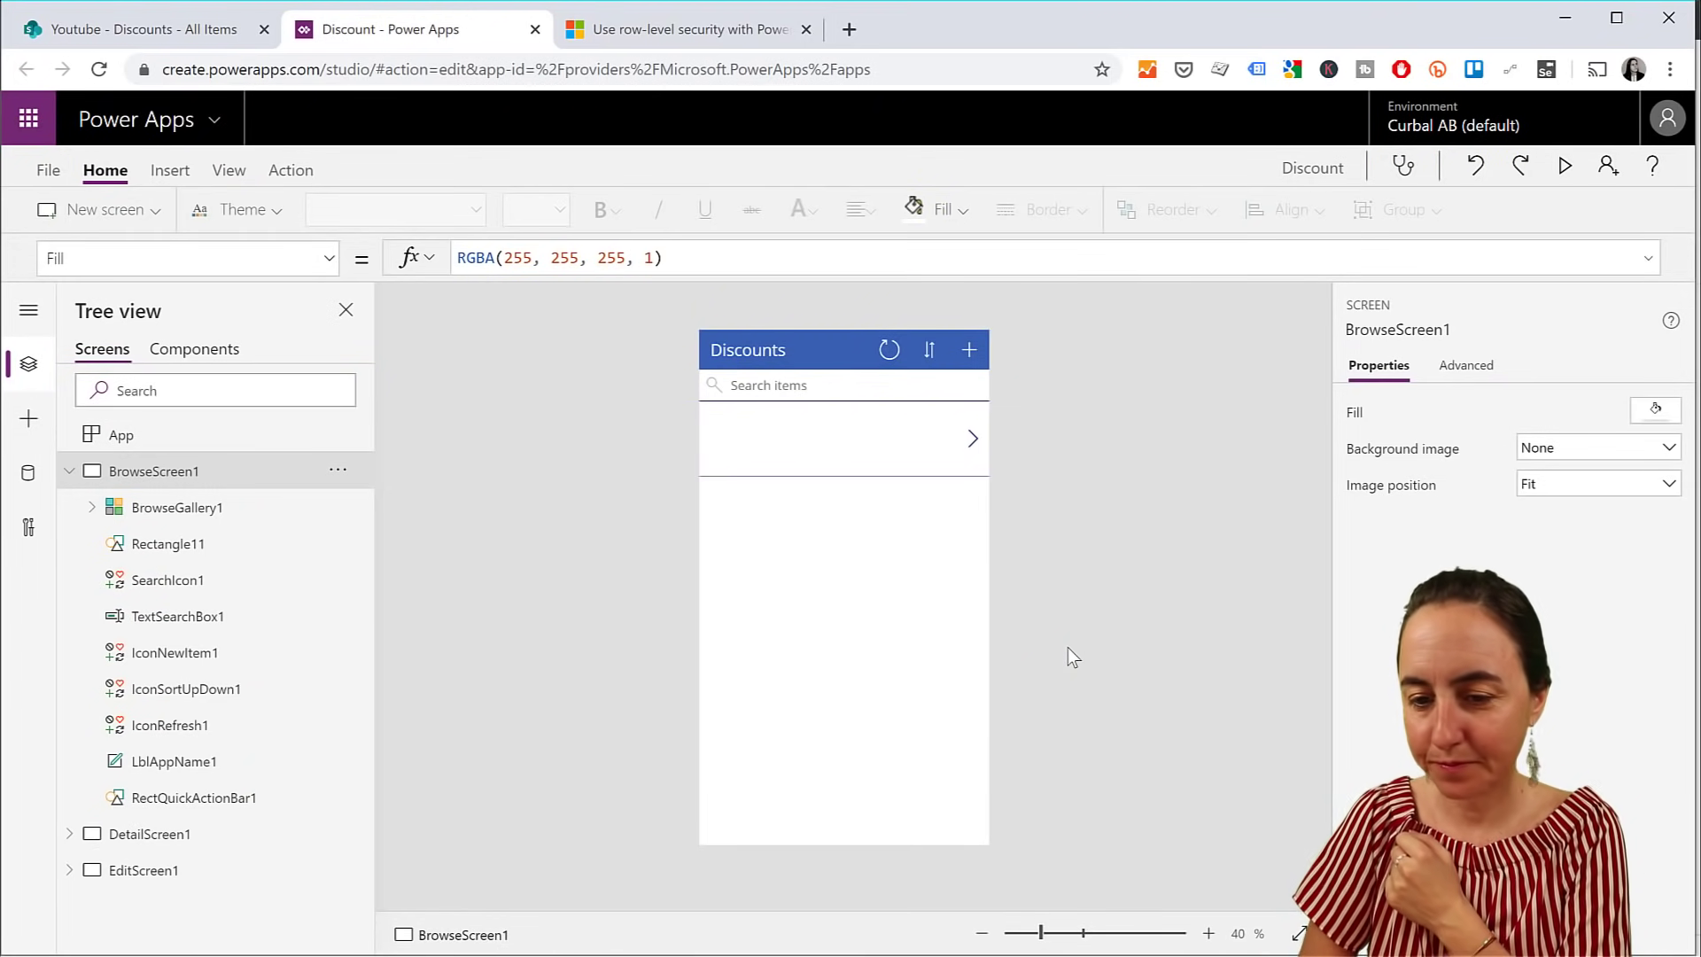
Preview the app's new-item form, then return to the studio editor
{"action": "left_click", "coordinate": [1567, 169]}
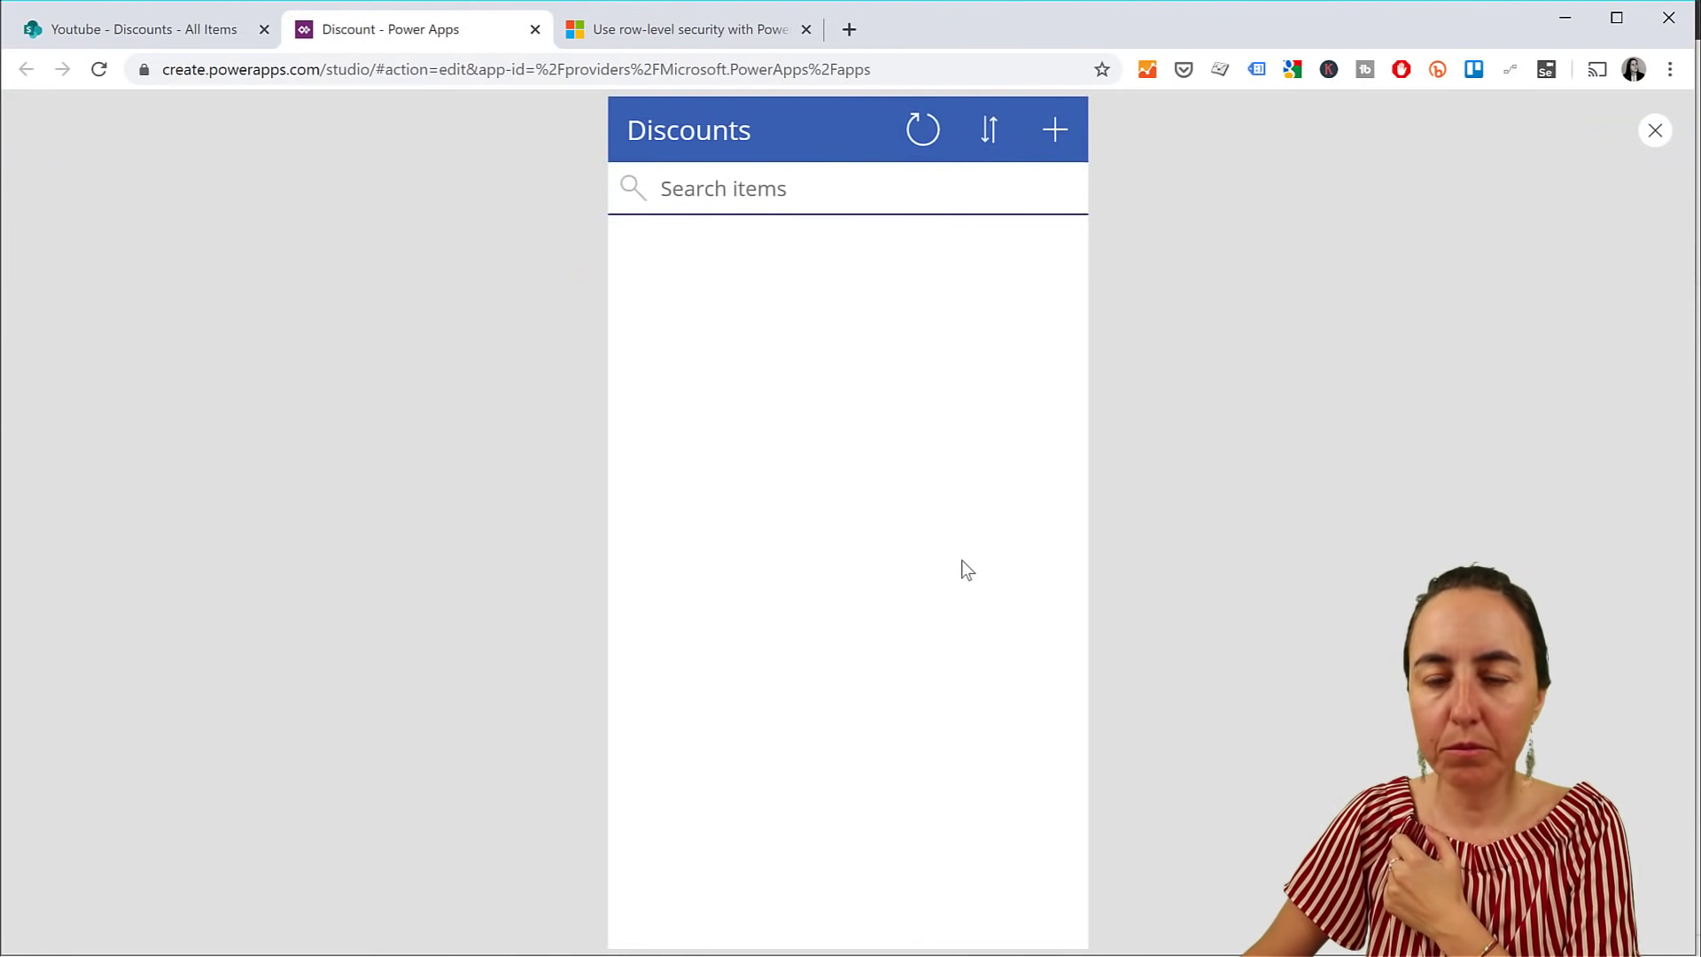
{"action": "left_click", "coordinate": [1054, 133]}
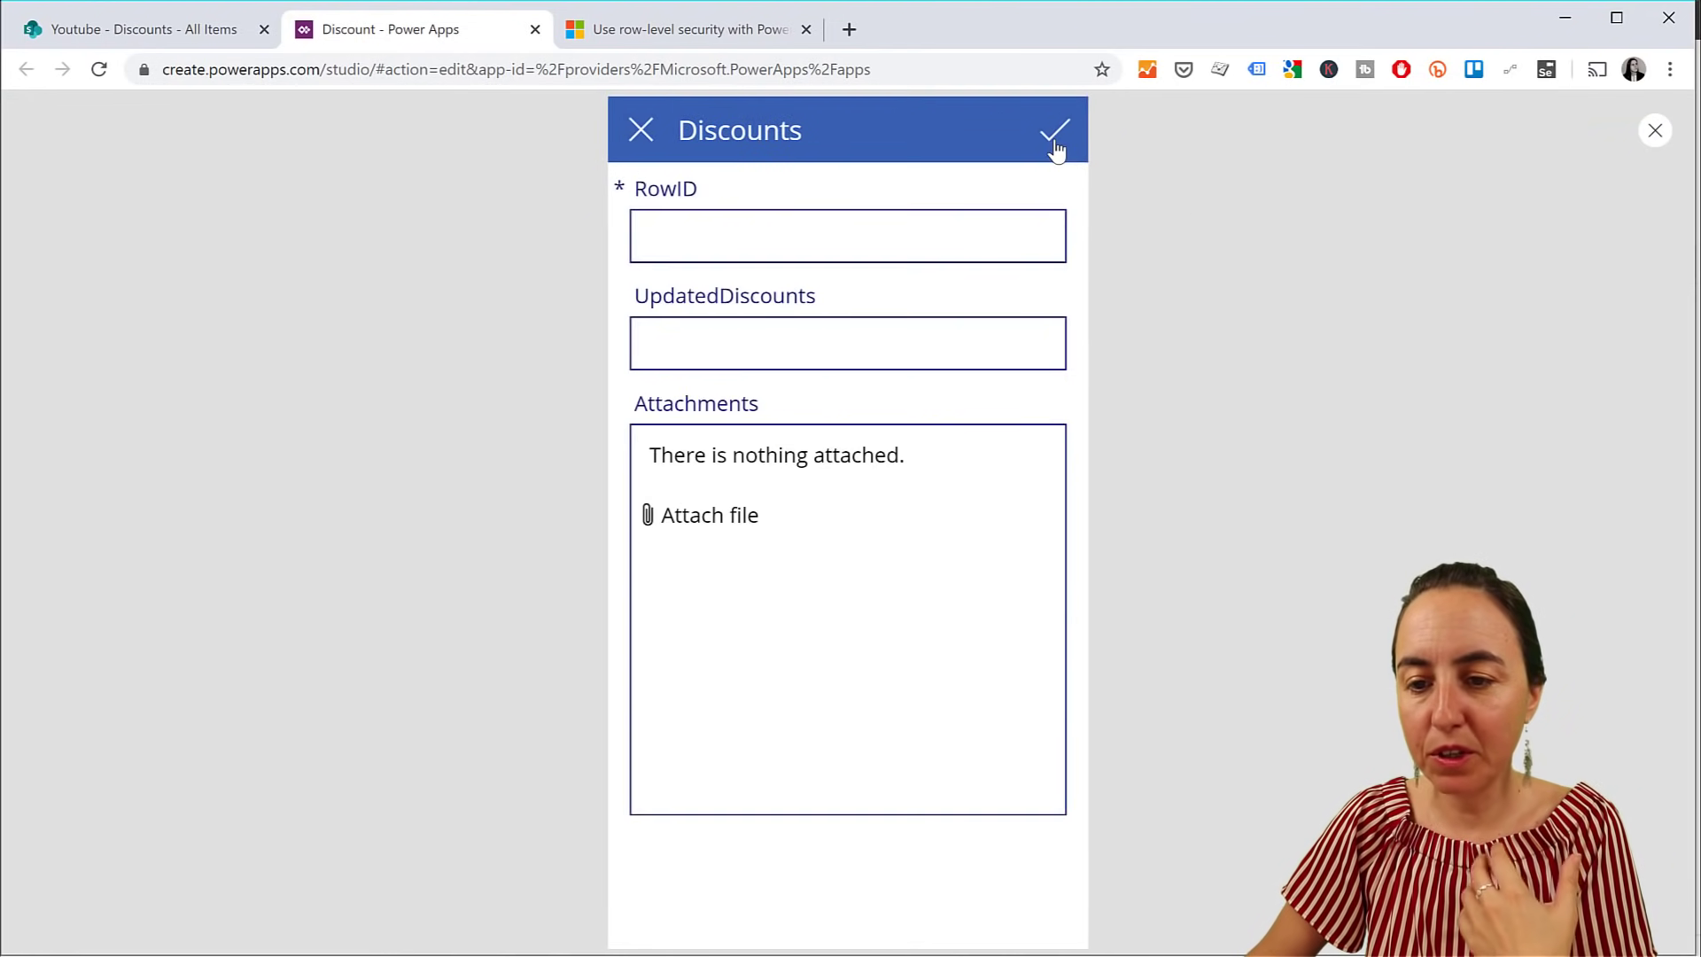
{"action": "left_click", "coordinate": [1654, 133]}
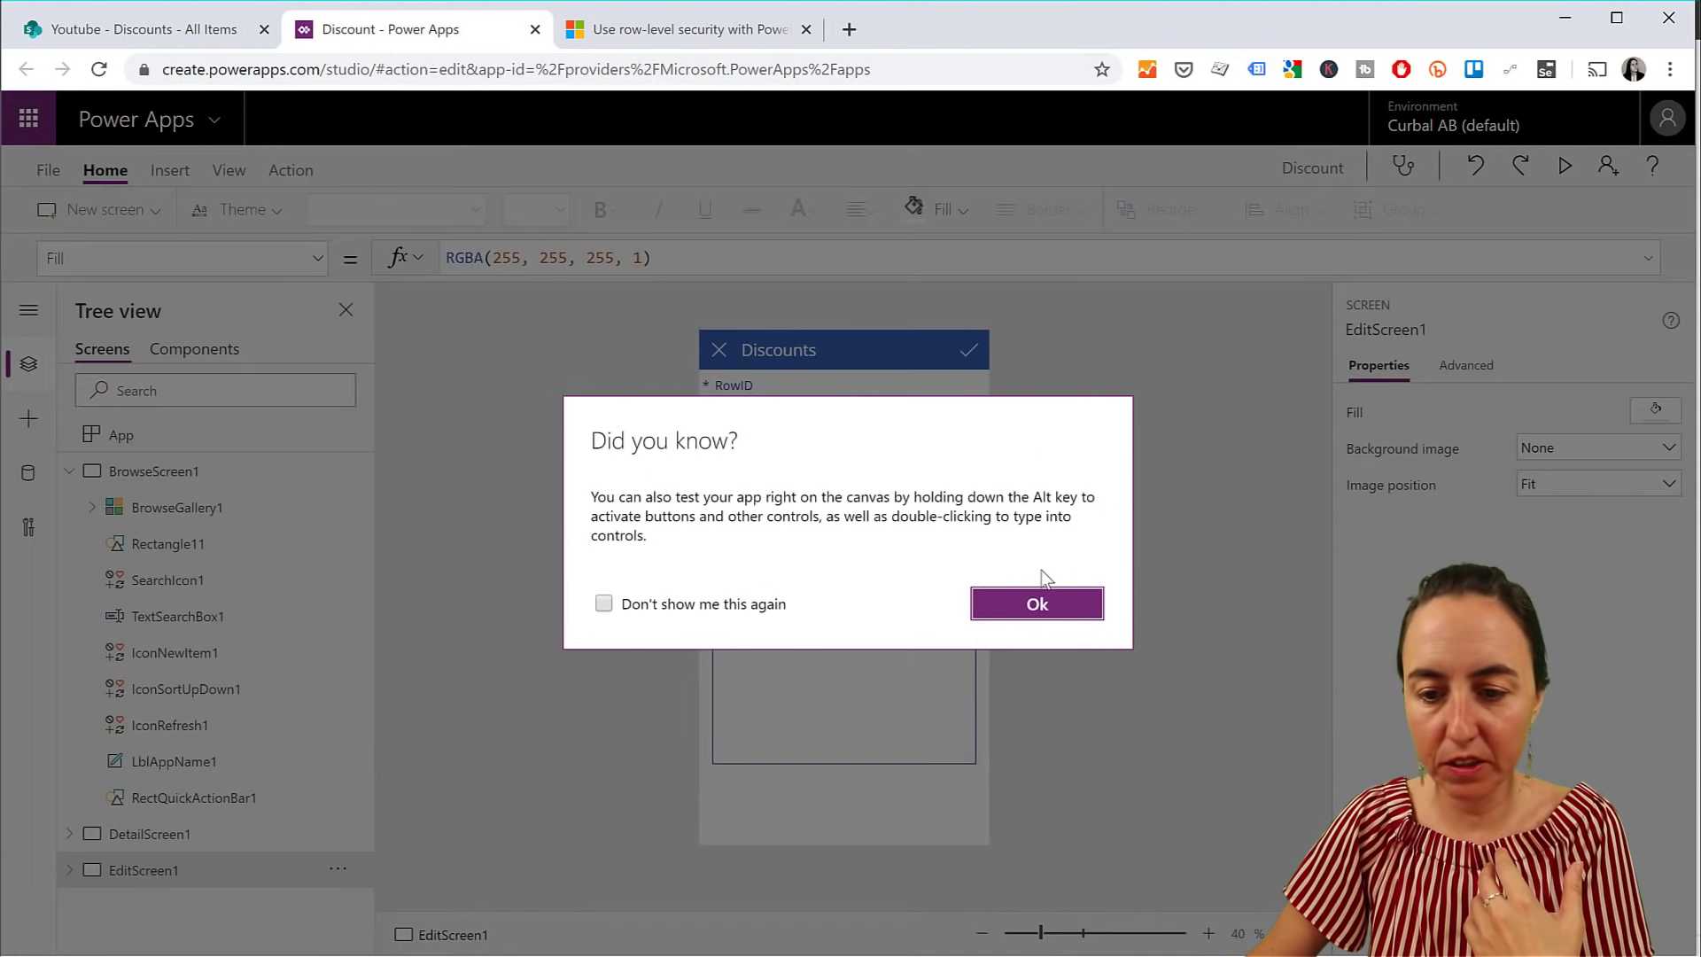
{"action": "left_click", "coordinate": [1041, 603]}
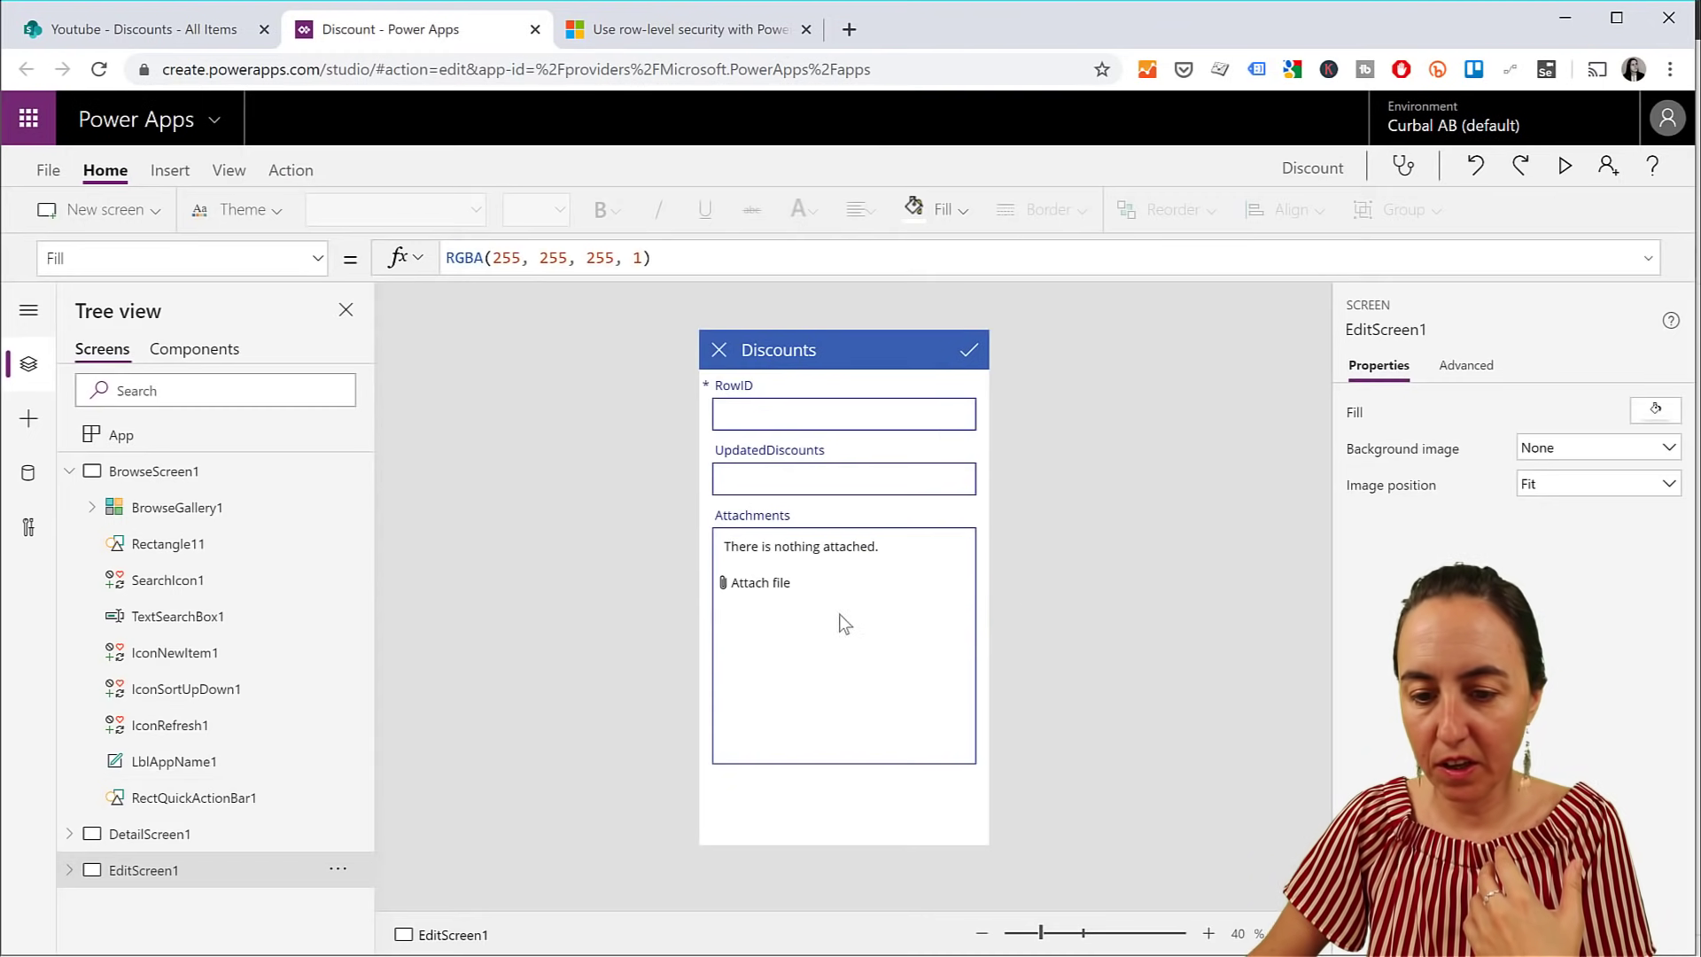
Delete the Attachments card from EditForm1 and preview the app from BrowseScreen1
{"action": "left_click", "coordinate": [816, 544]}
{"action": "key", "text": "Delete"}
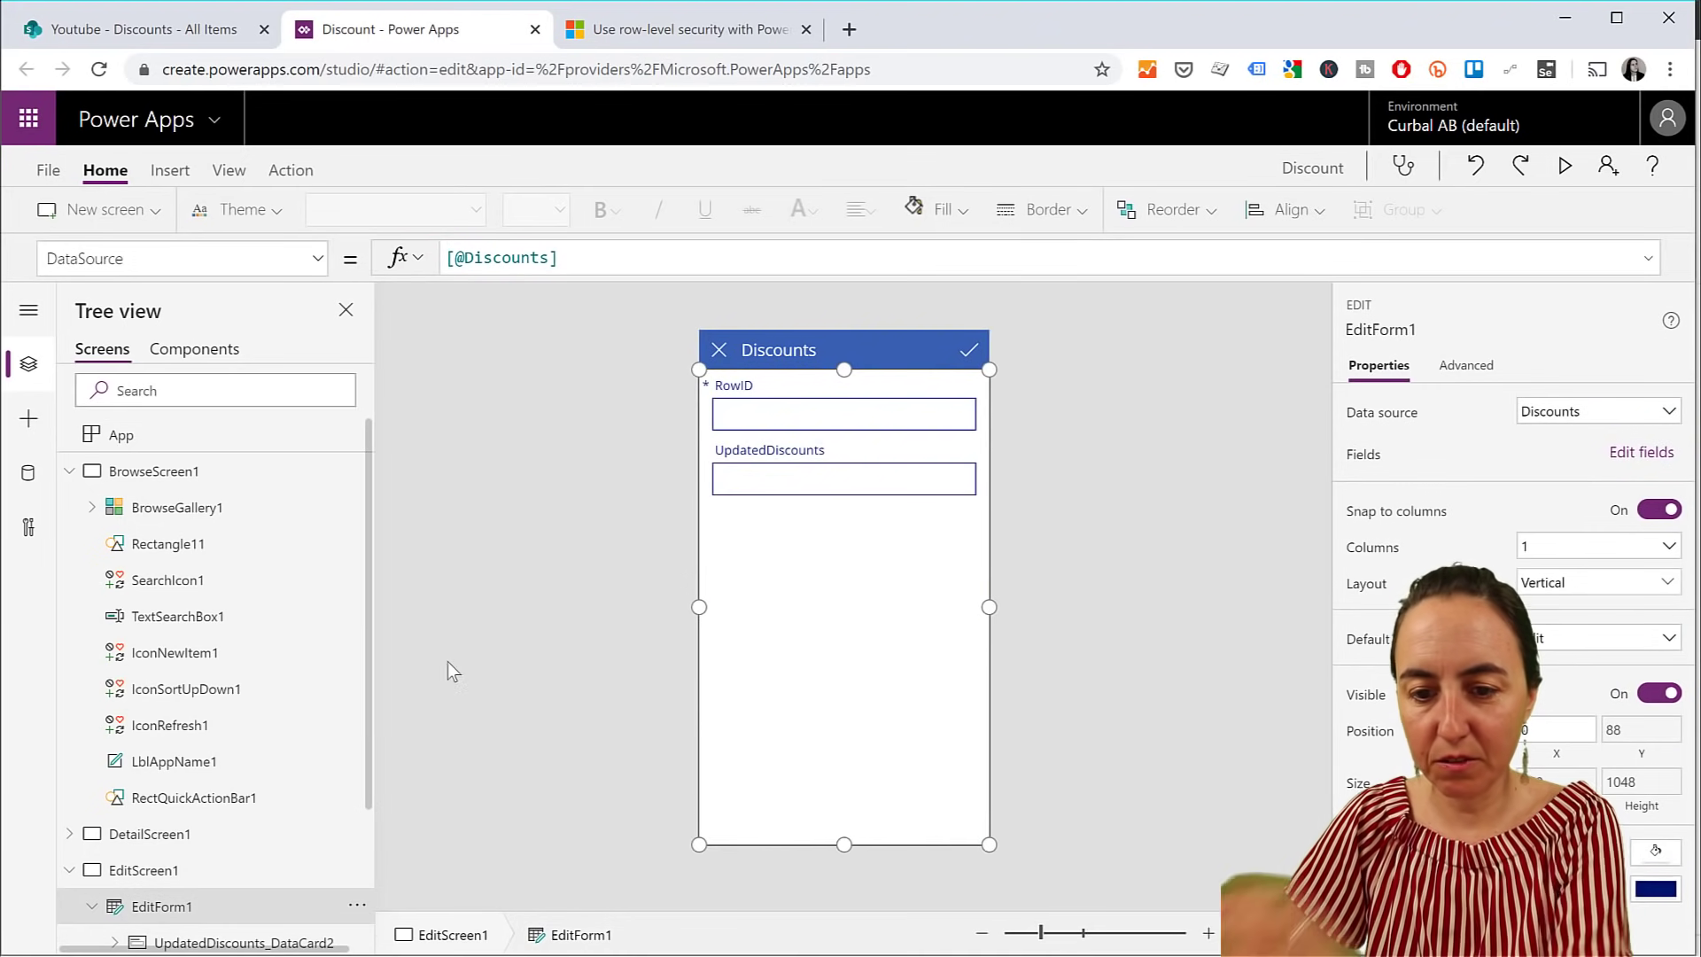
{"action": "left_click", "coordinate": [162, 836]}
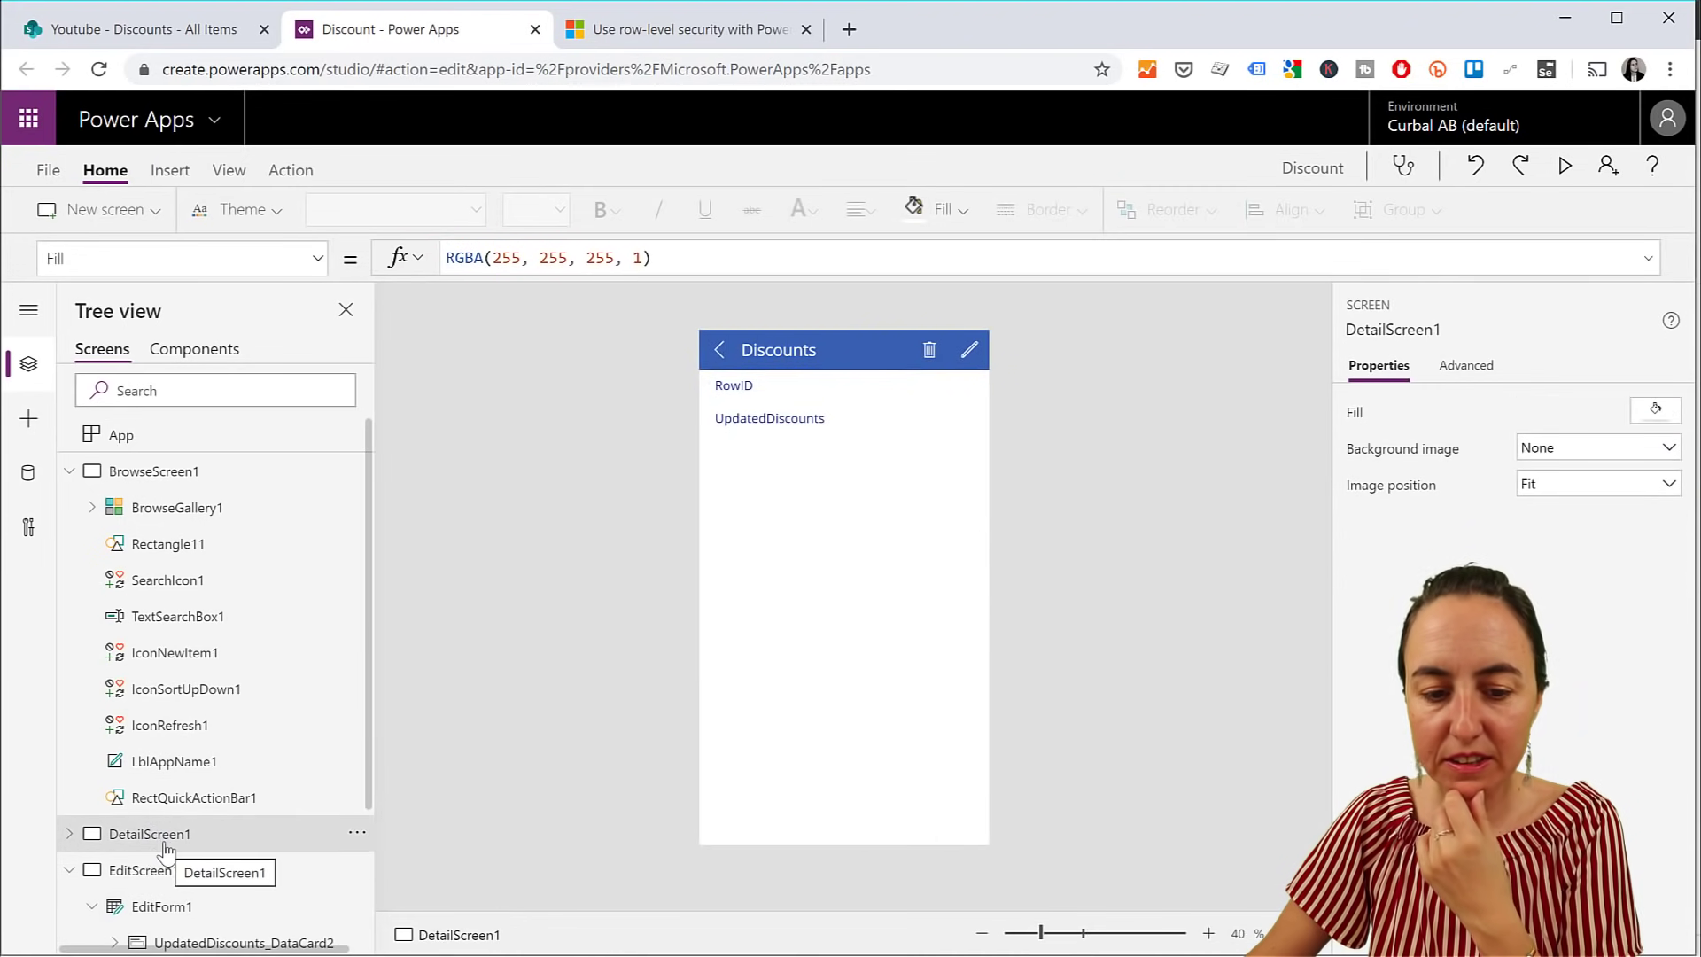
{"action": "left_click", "coordinate": [183, 473]}
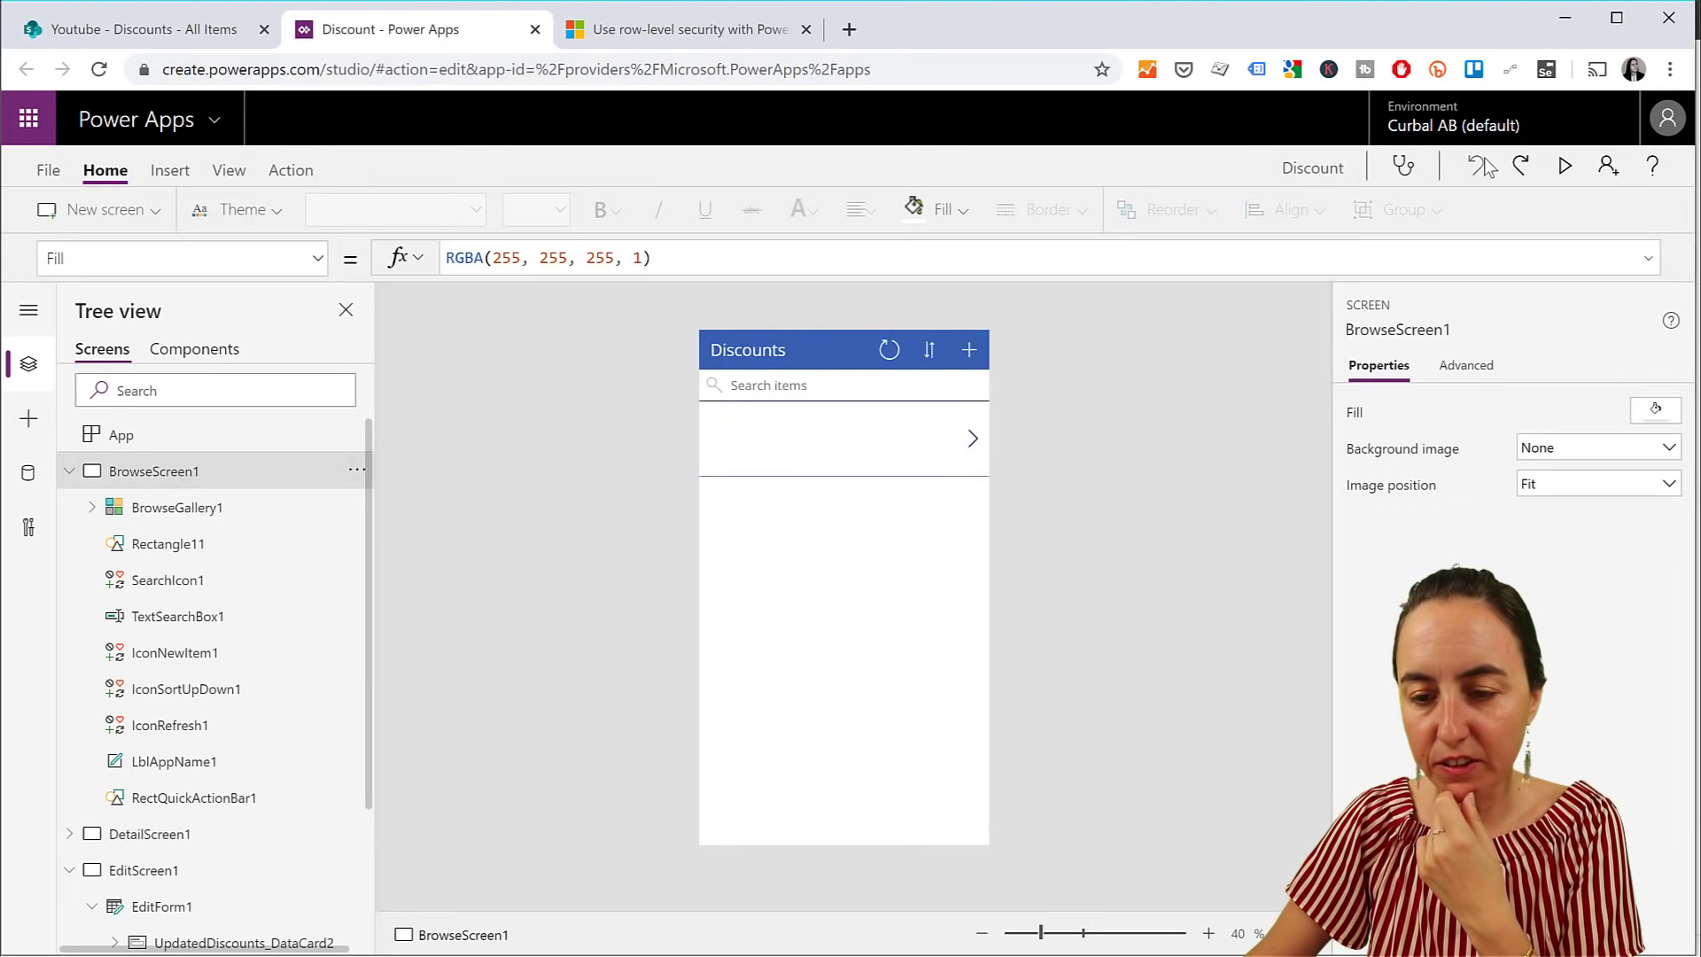
{"action": "left_click", "coordinate": [1566, 168]}
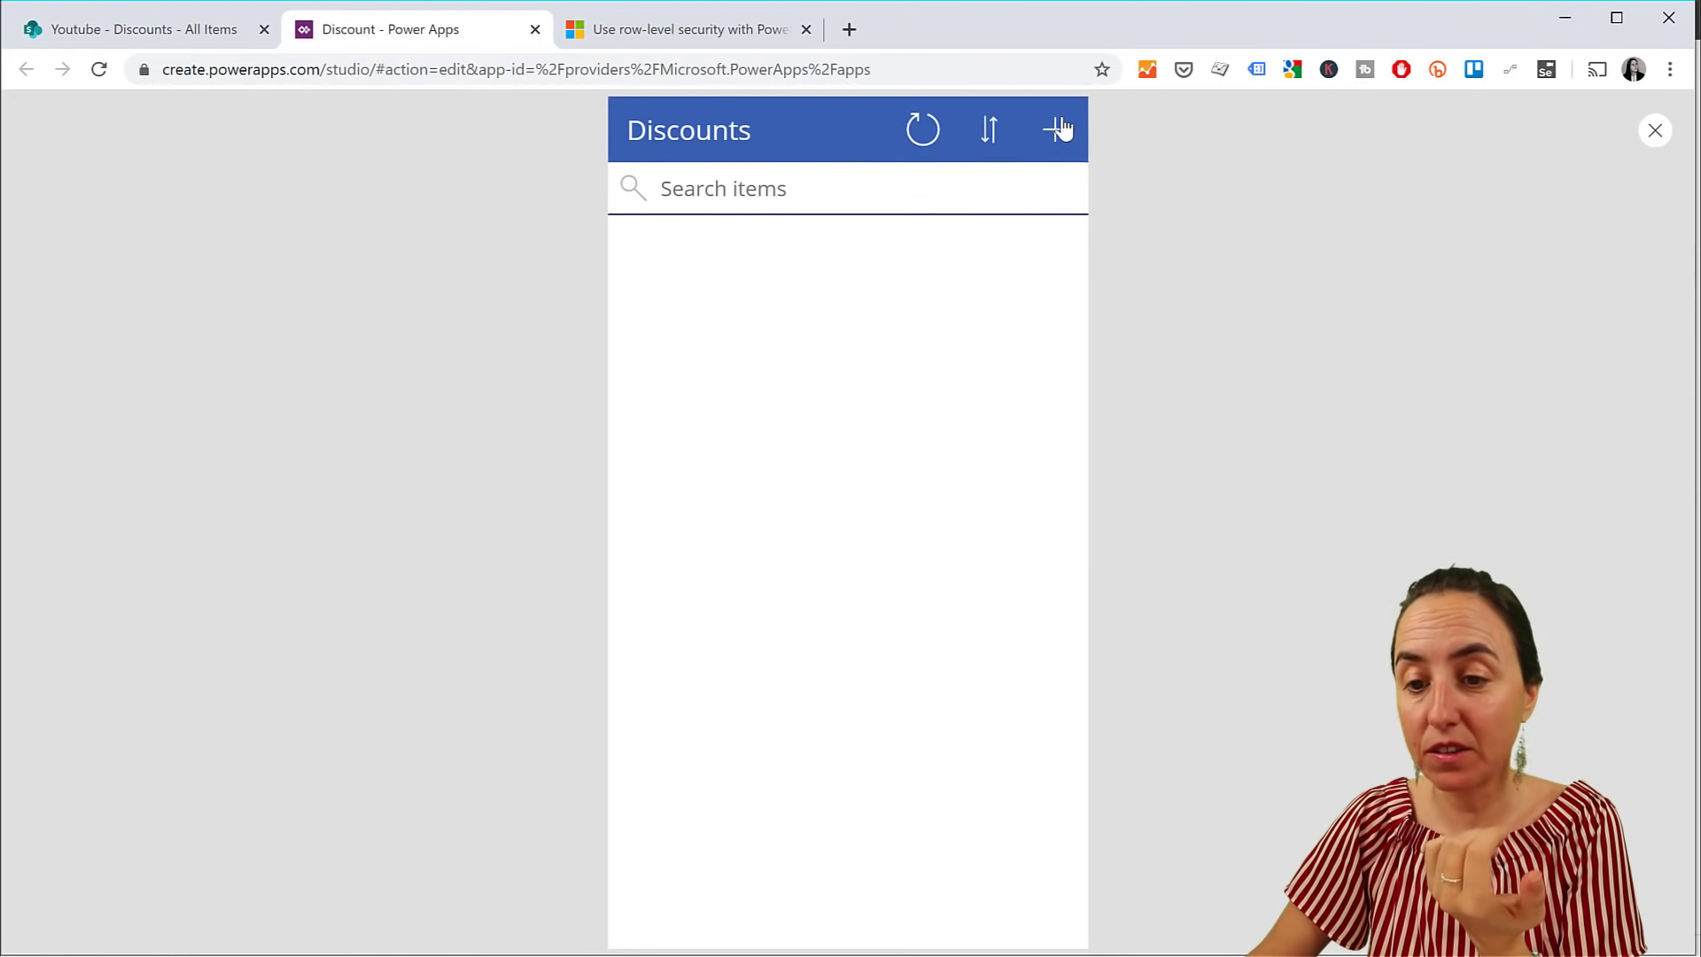
Save a new Discounts item with RowID 12 and UpdatedDiscounts 0.4 in preview
{"action": "left_click", "coordinate": [1060, 130]}
{"action": "left_click", "coordinate": [773, 242]}
{"action": "type", "text": "12"}
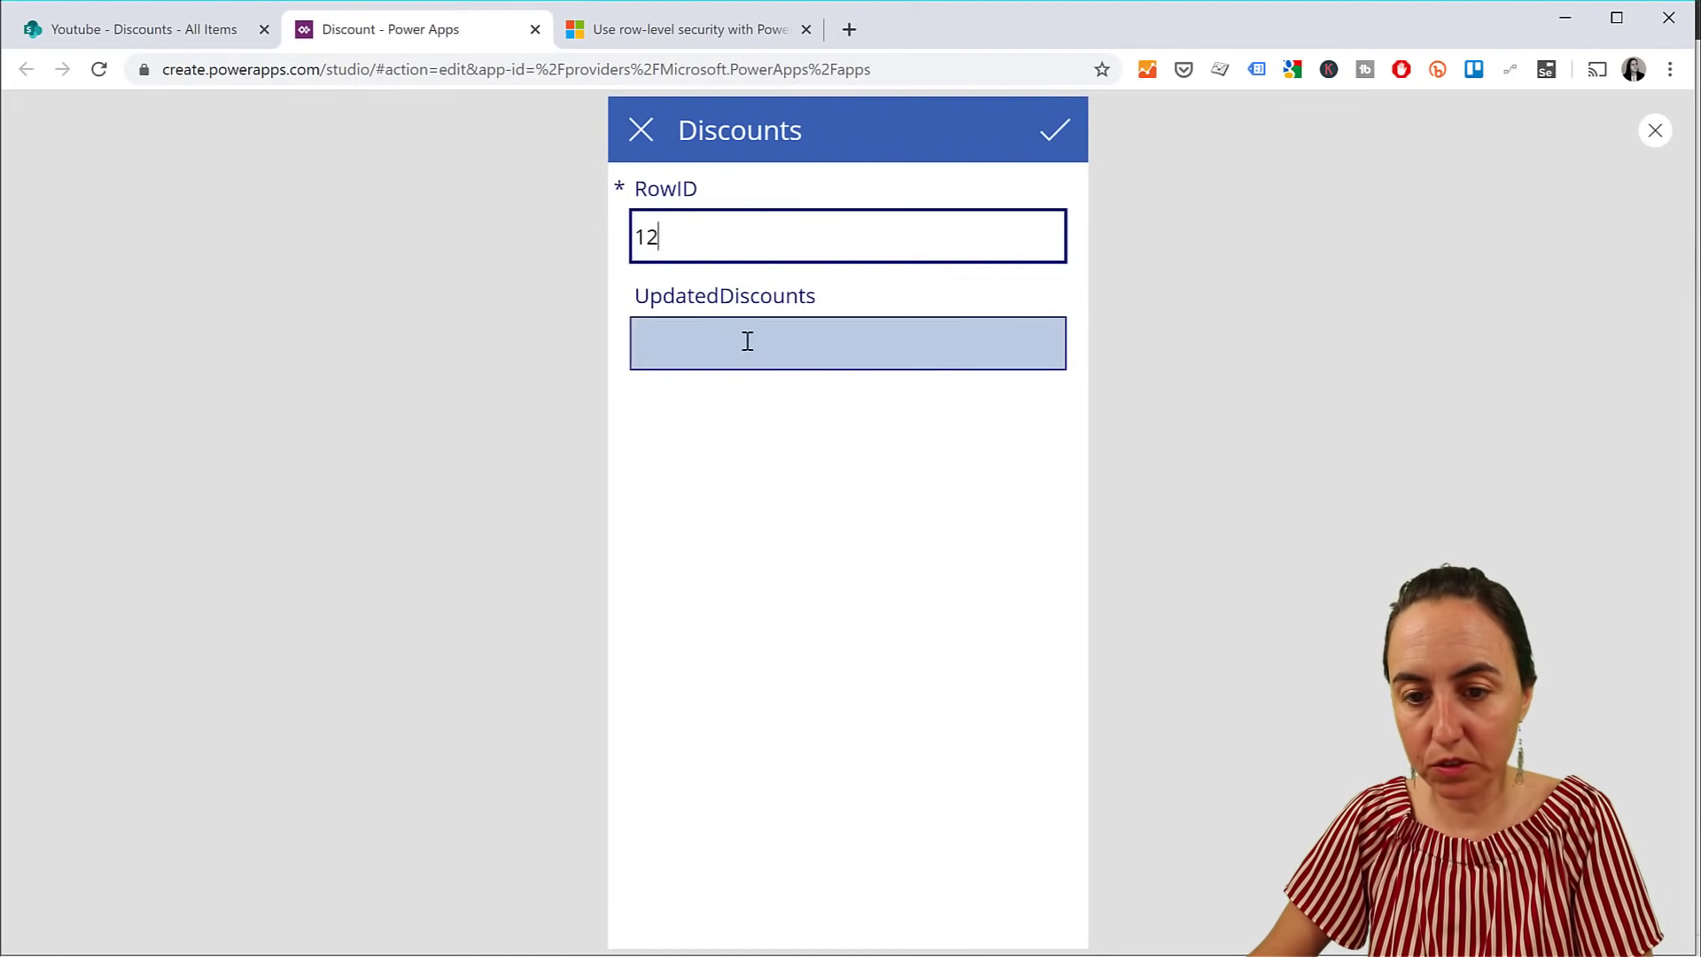
{"action": "left_click", "coordinate": [749, 340]}
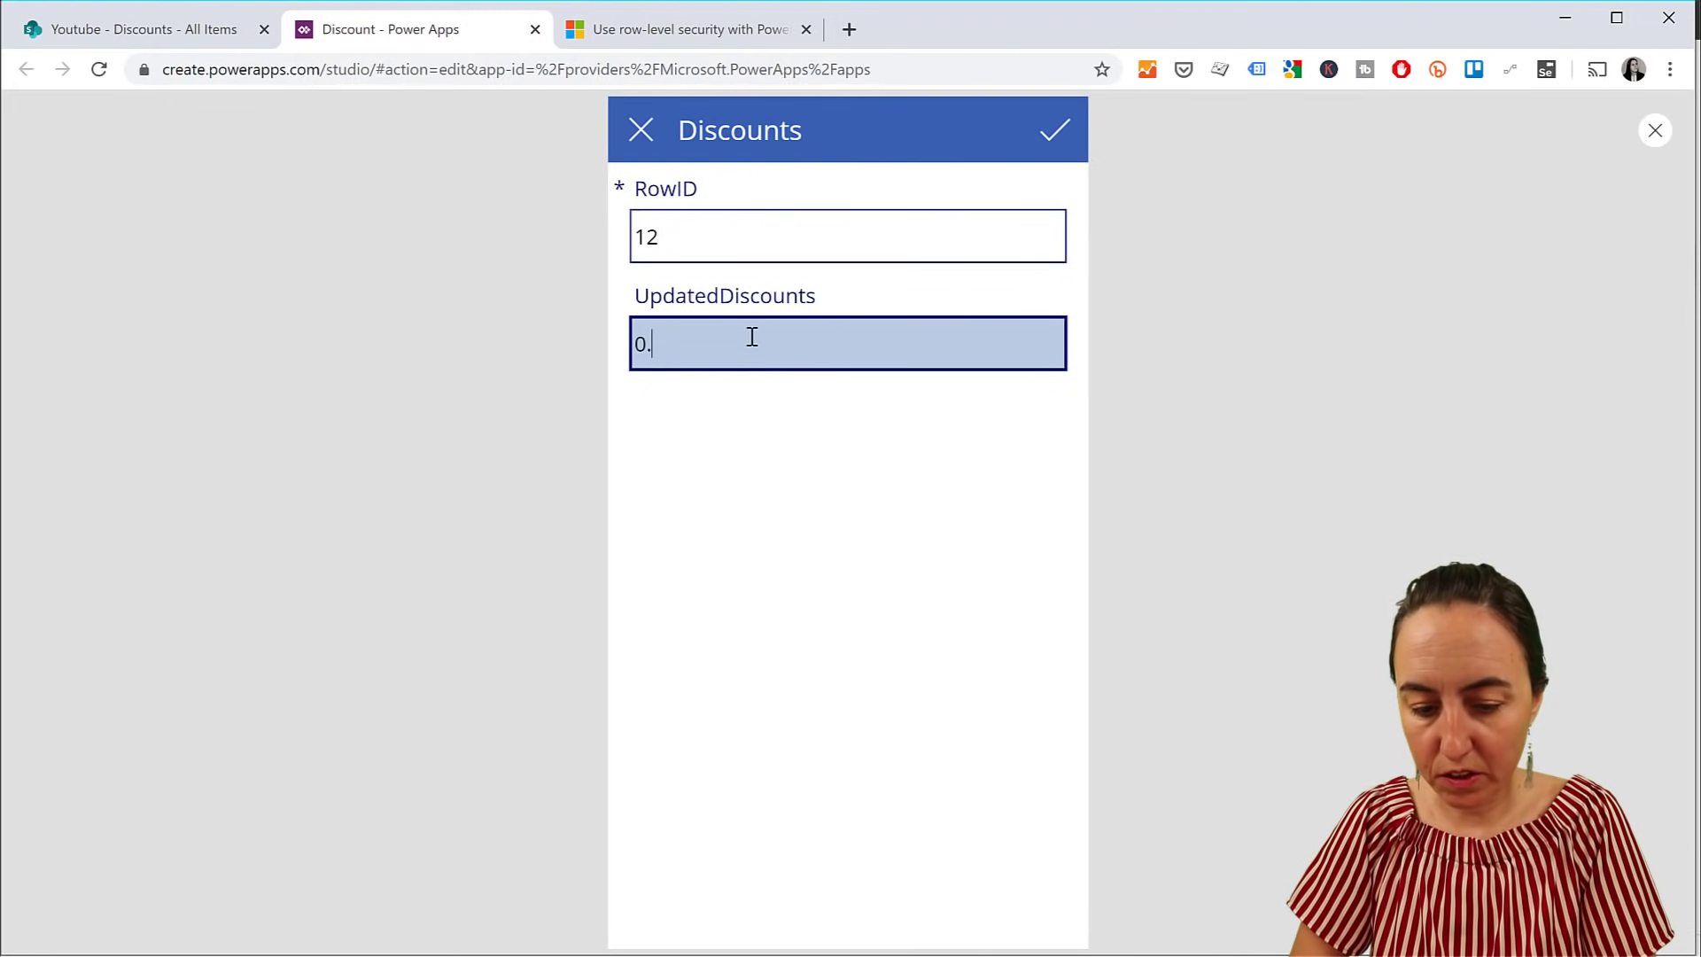
{"action": "left_click", "coordinate": [1056, 133]}
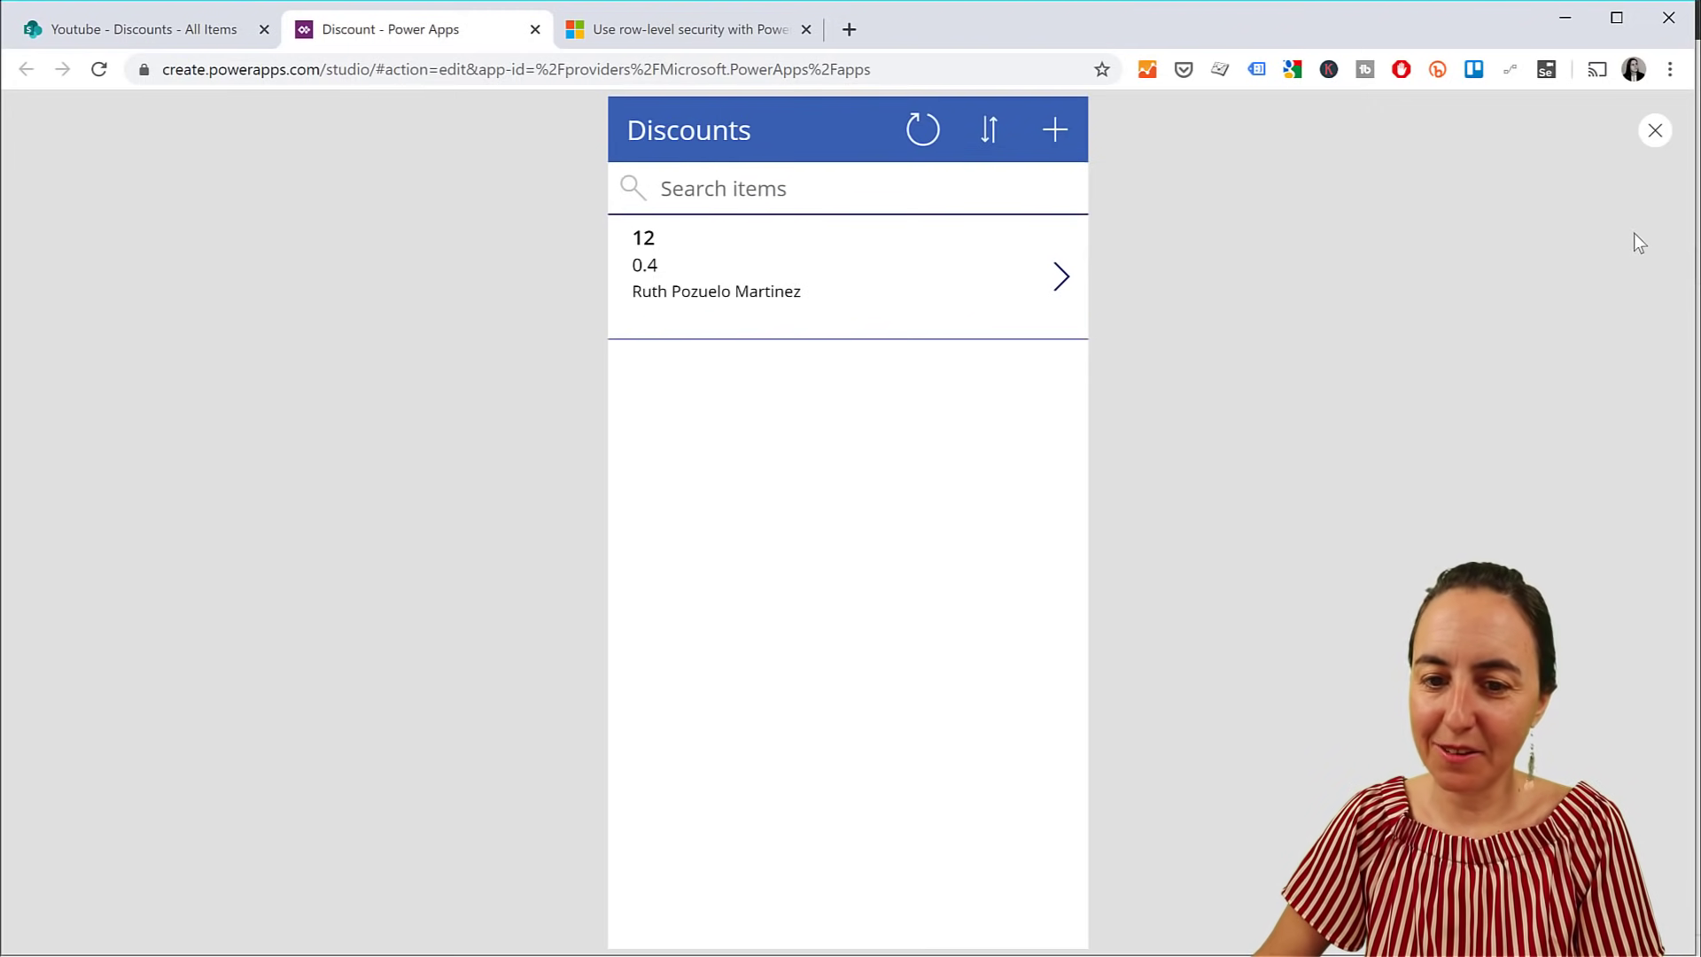
Return to the editor and select the BrowseGallery1 gallery
{"action": "left_click", "coordinate": [1654, 133]}
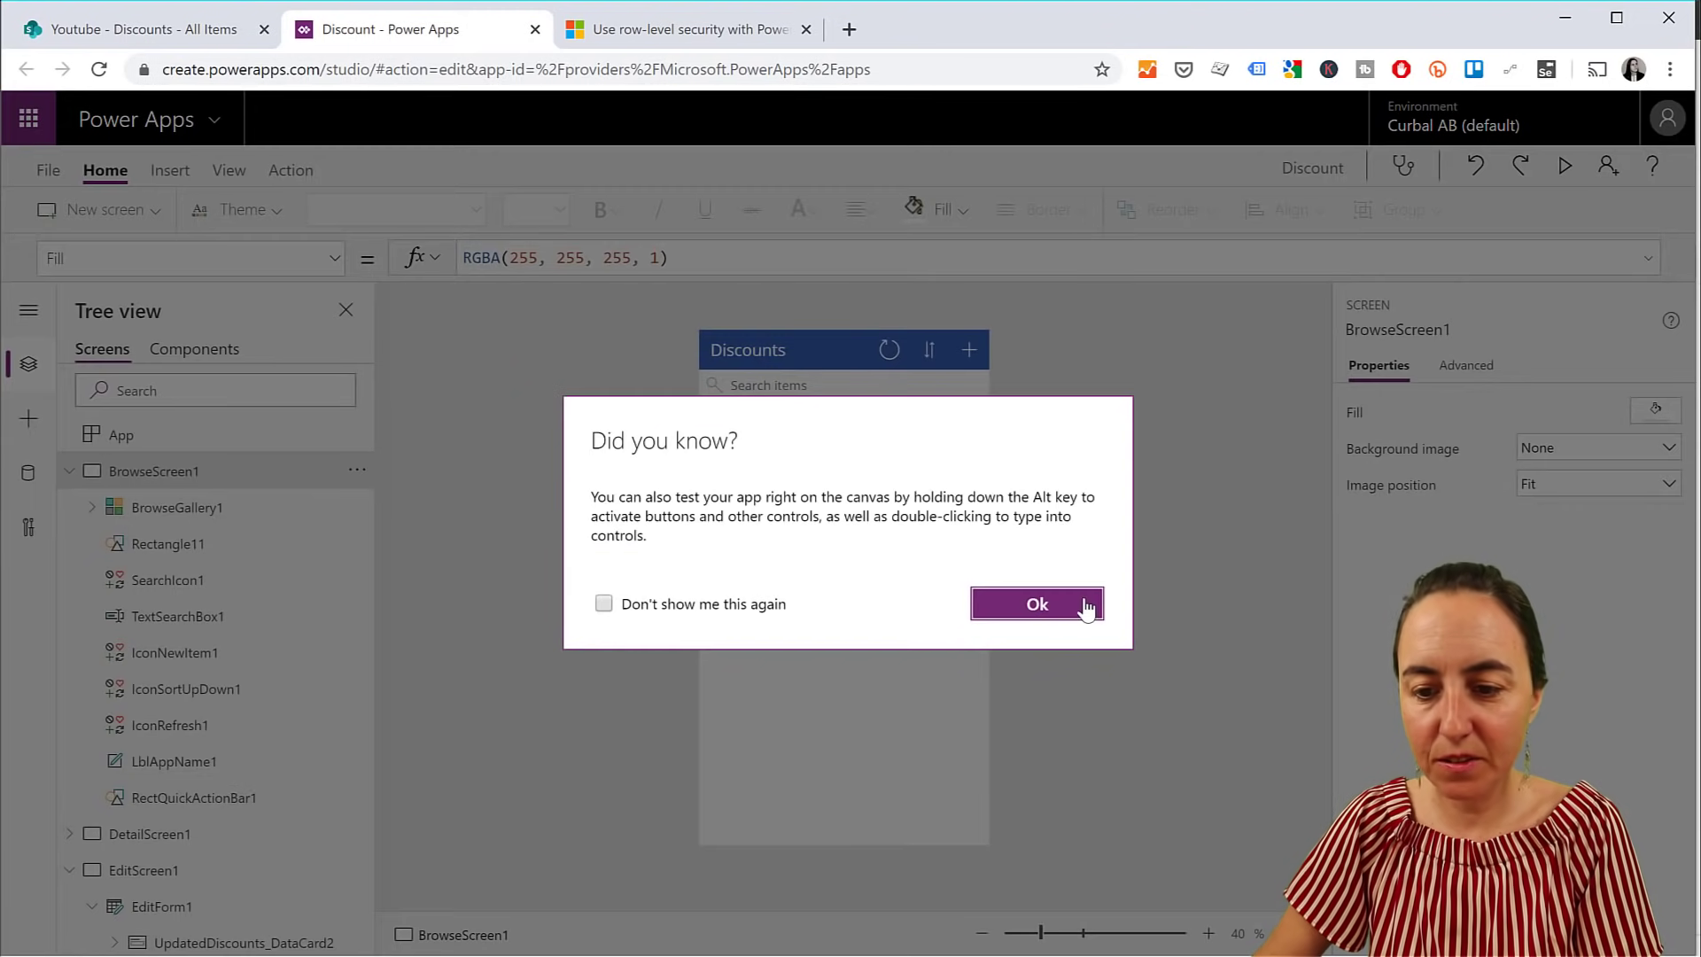
{"action": "left_click", "coordinate": [1086, 609]}
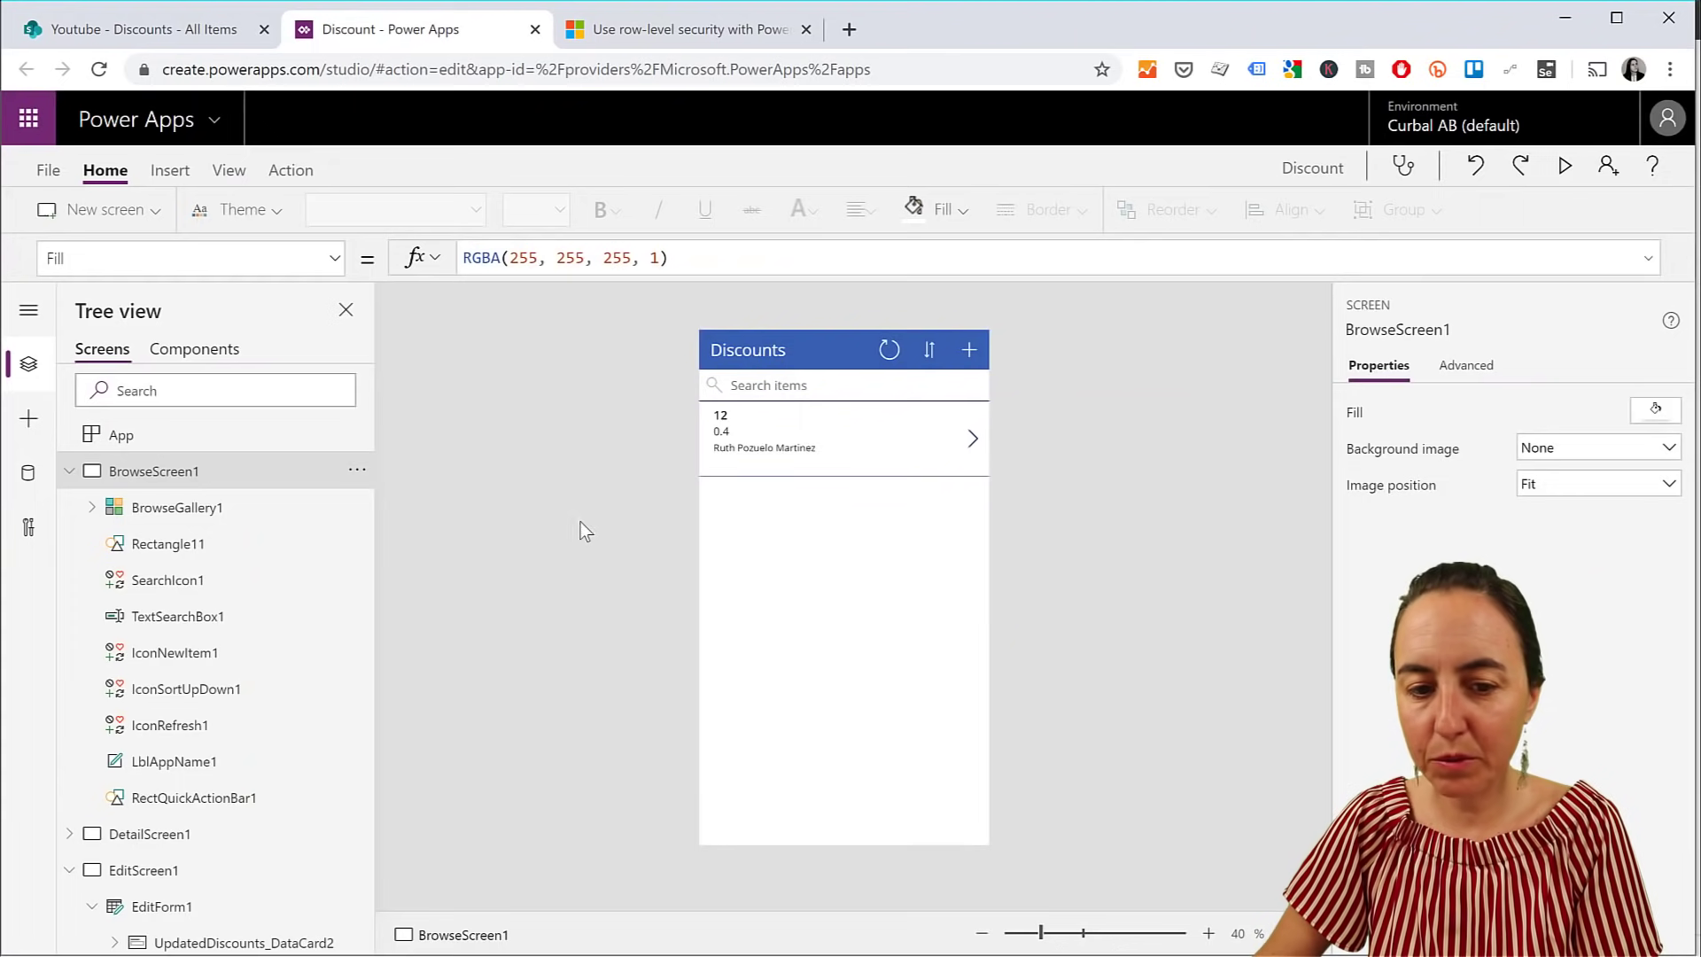
{"action": "left_click", "coordinate": [939, 452]}
{"action": "left_click", "coordinate": [961, 416]}
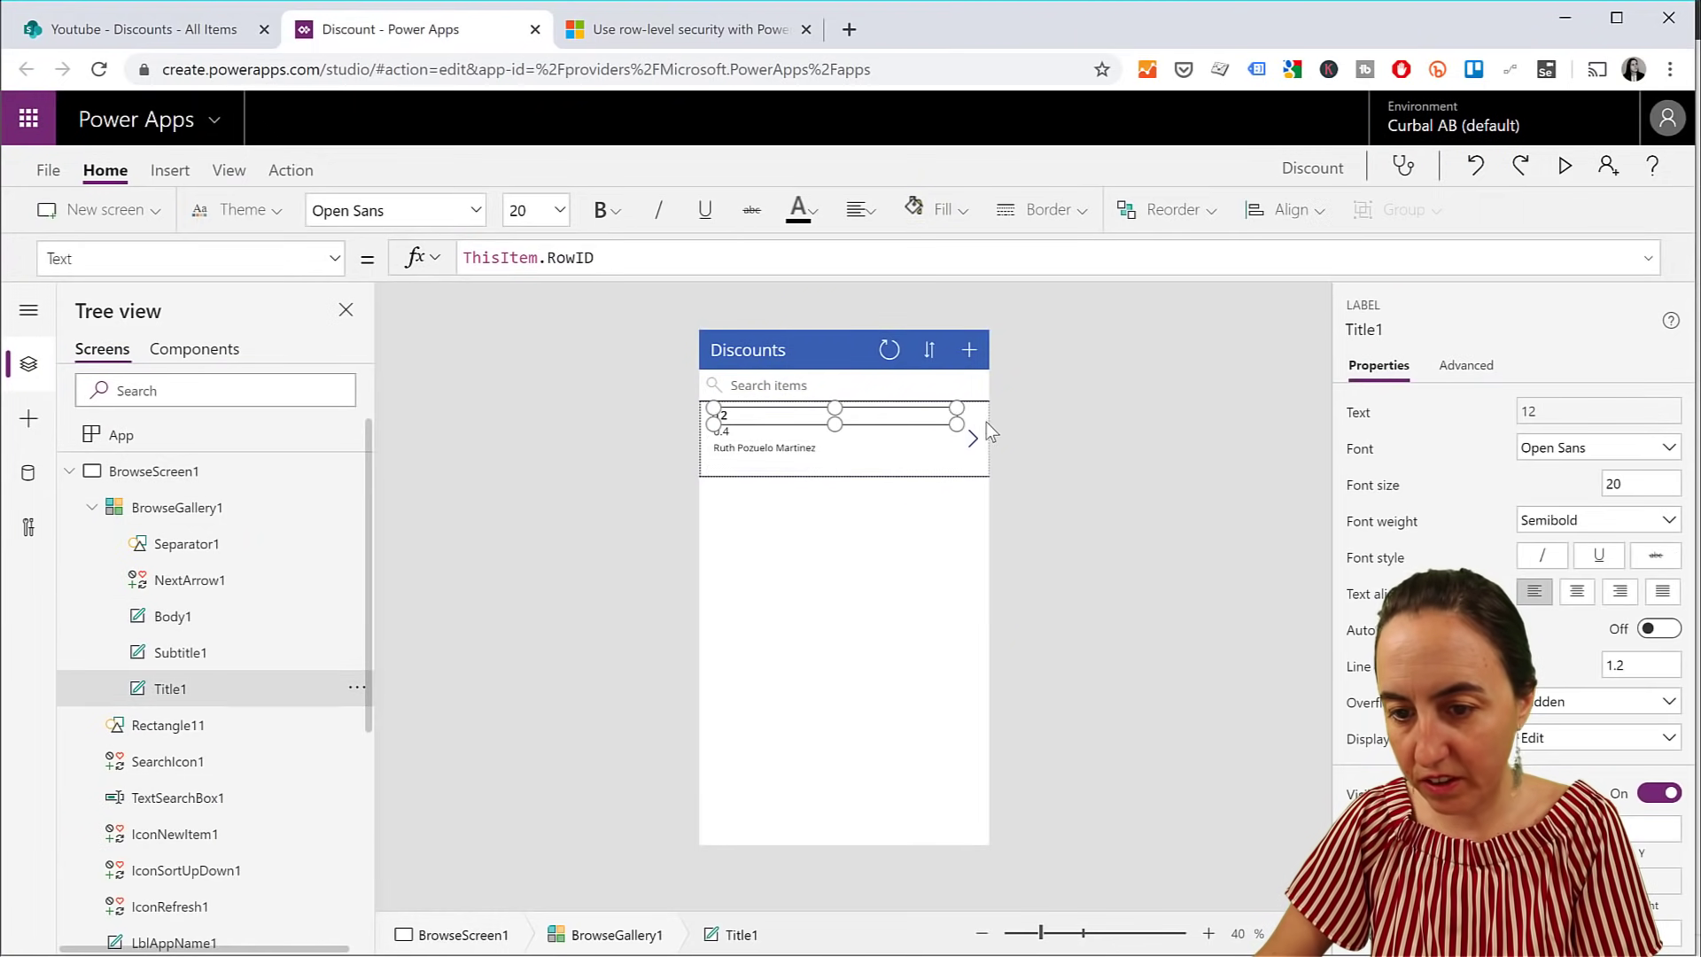
{"action": "left_click", "coordinate": [987, 428]}
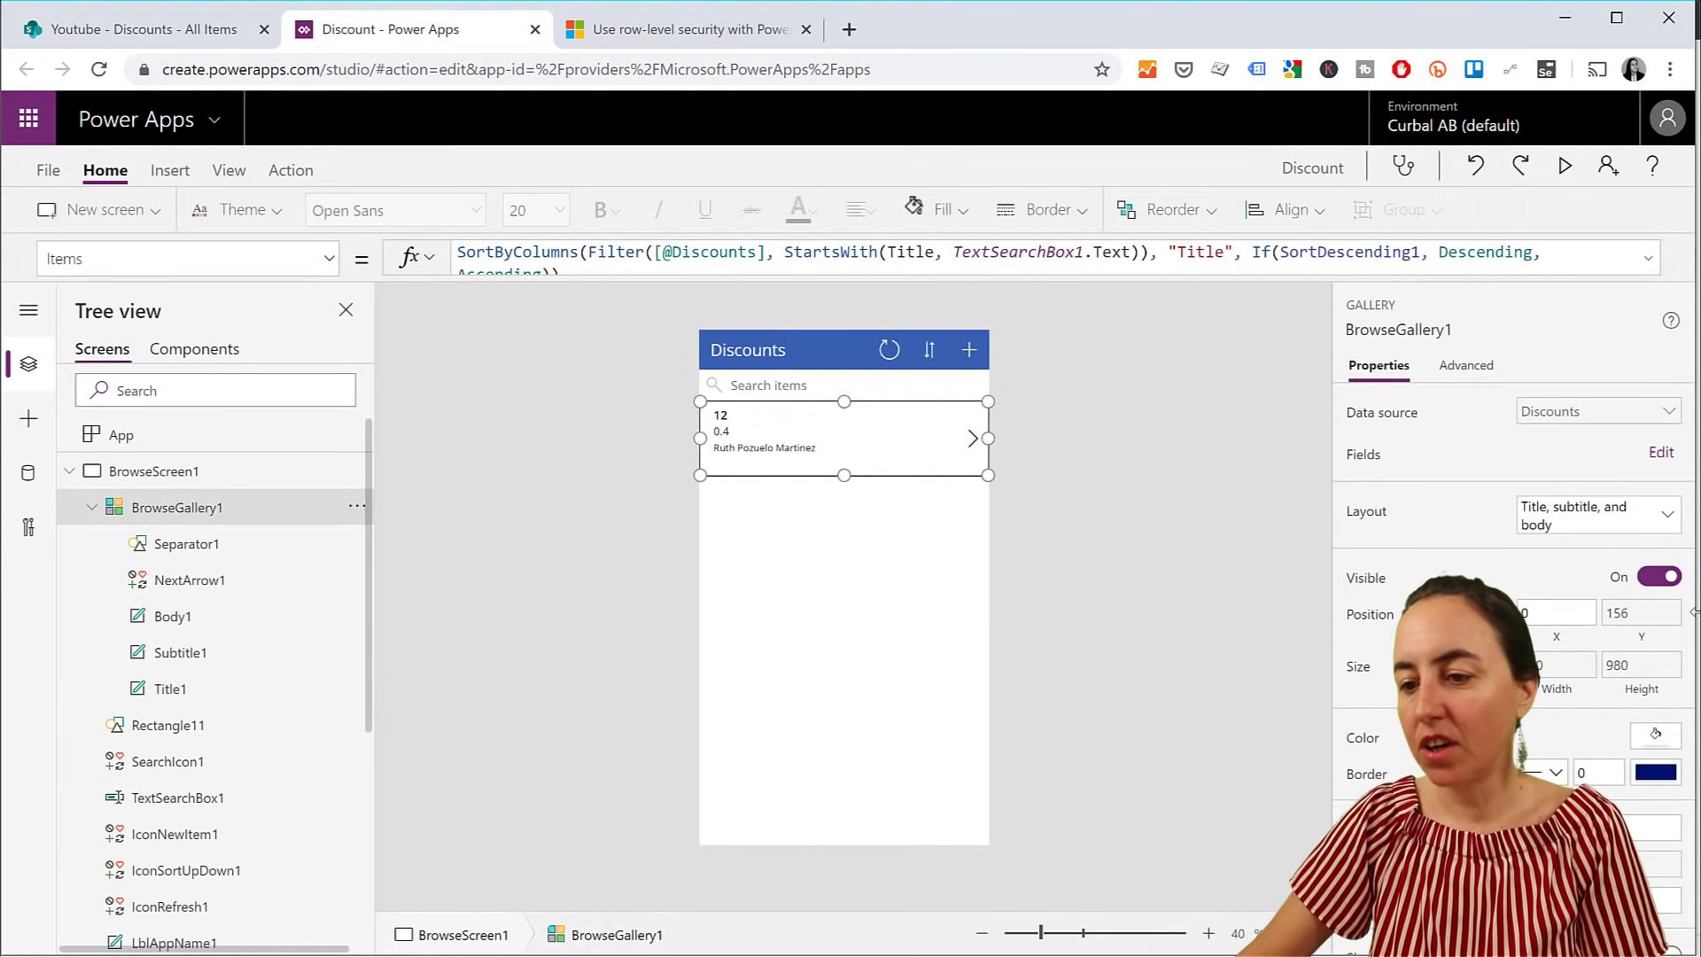
Set the gallery to Title and subtitle layout, zoom to 85%, and move the RowID title right
{"action": "left_click", "coordinate": [1585, 529]}
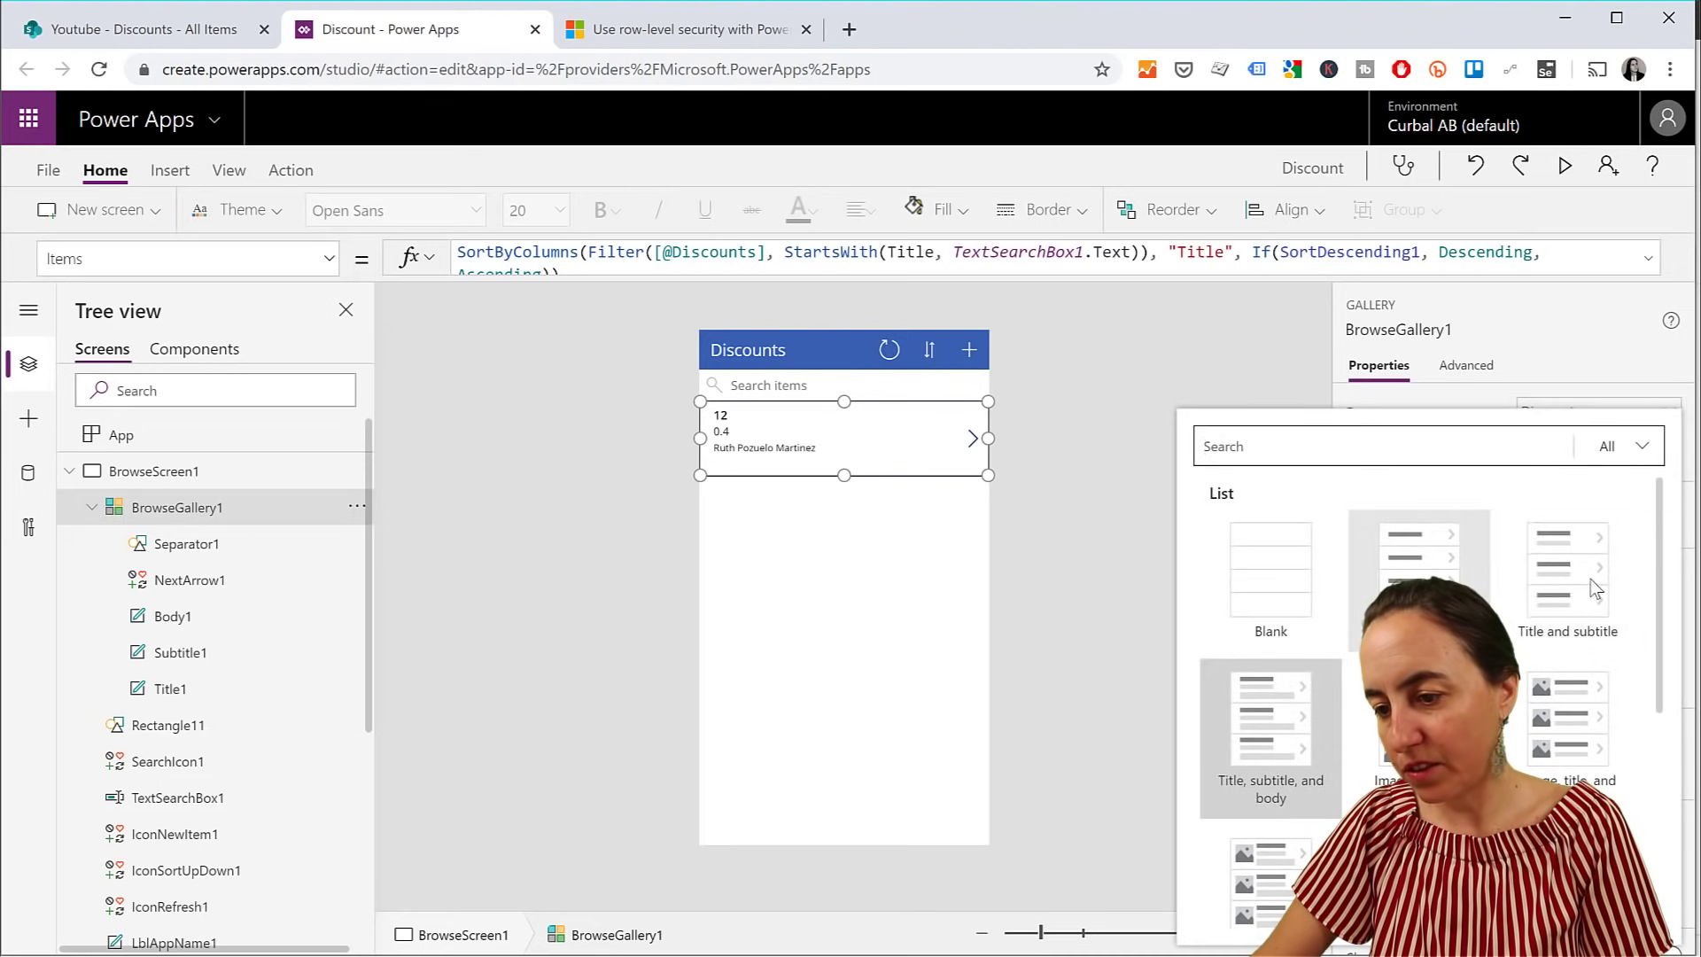
{"action": "left_click", "coordinate": [1118, 518]}
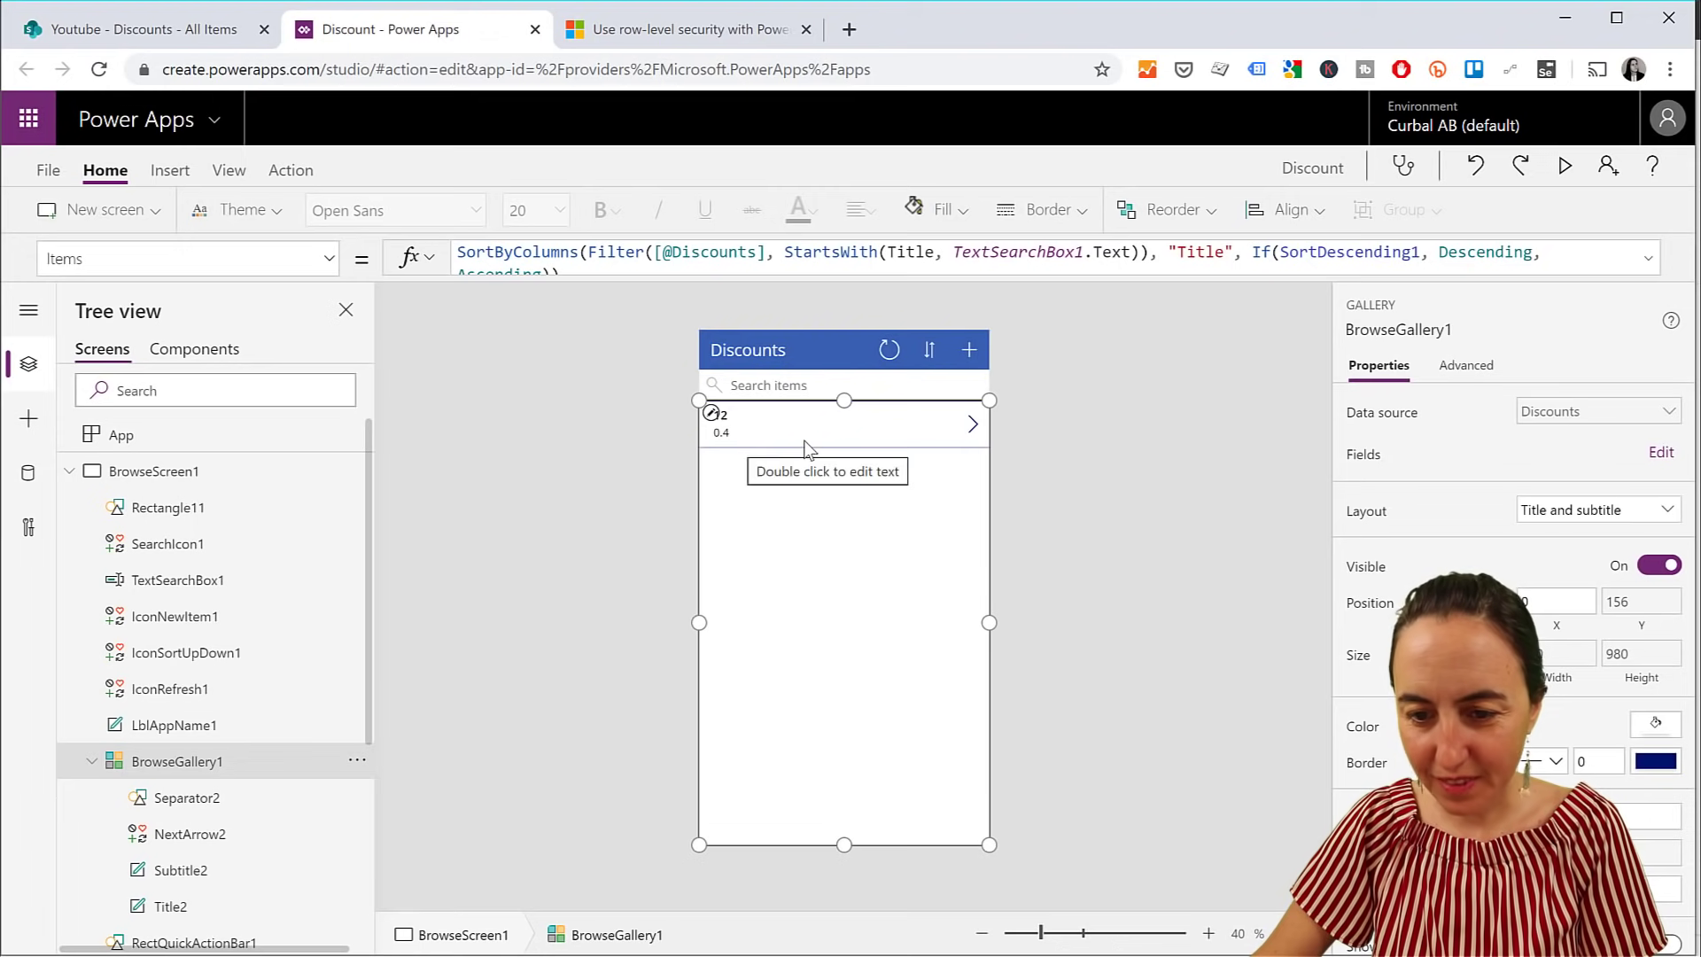
{"action": "left_click_drag", "start_coordinate": [1125, 943], "coordinate": [1082, 932]}
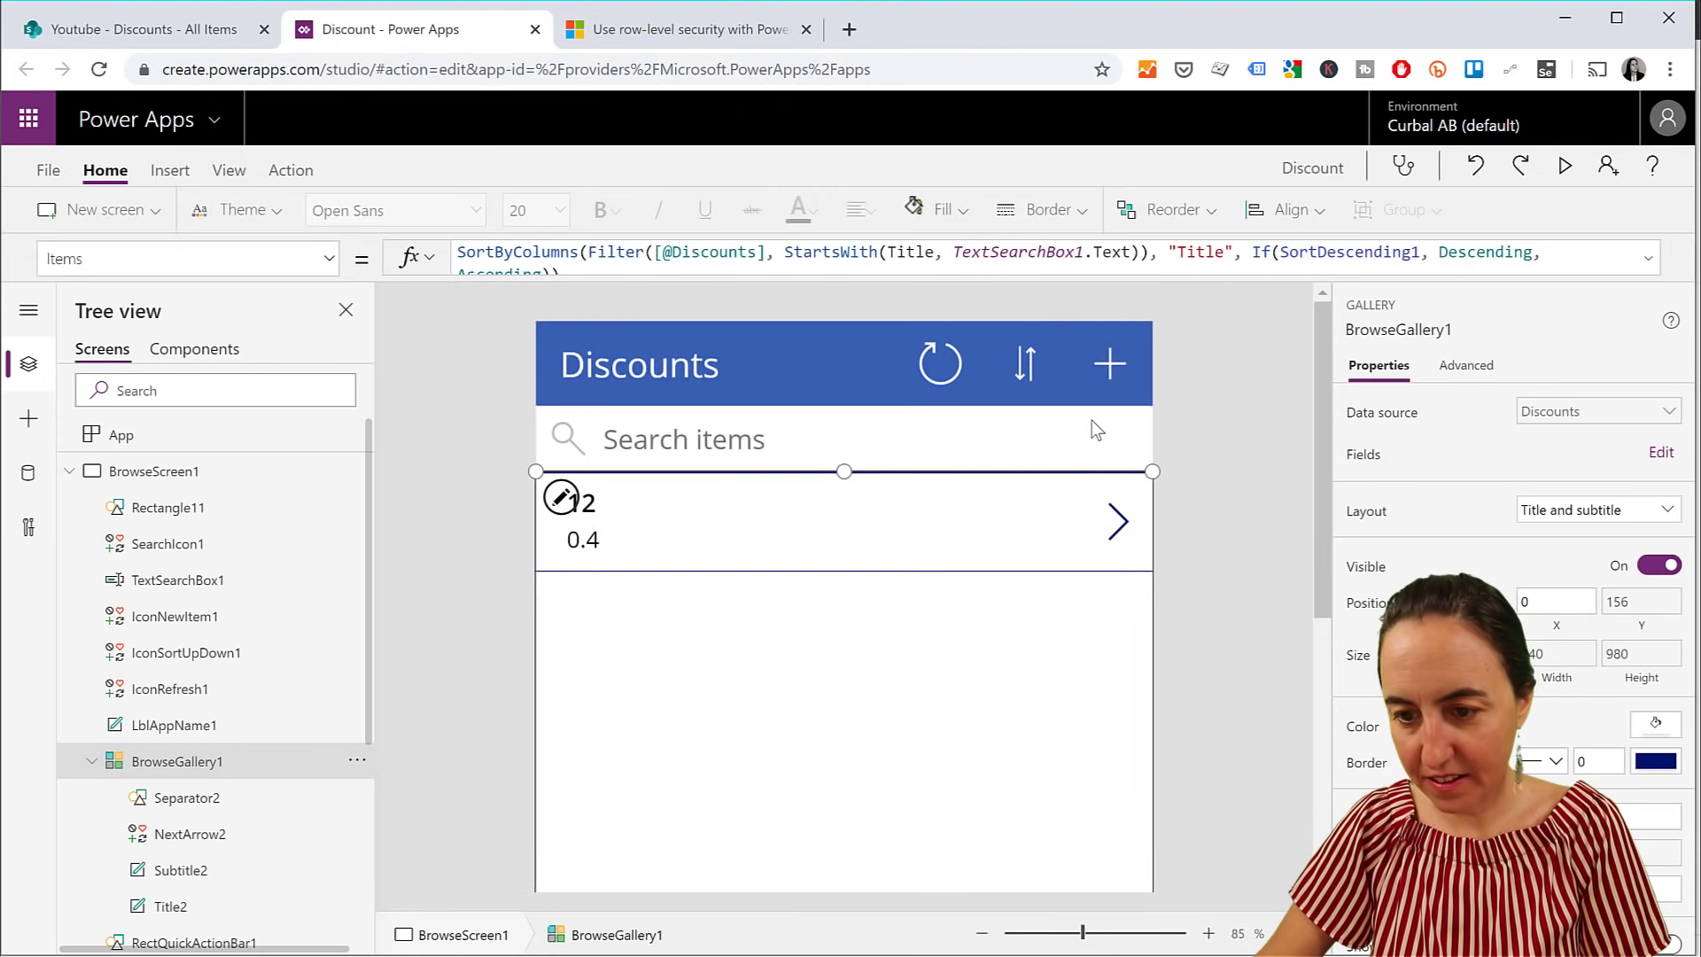
{"action": "left_click", "coordinate": [592, 504]}
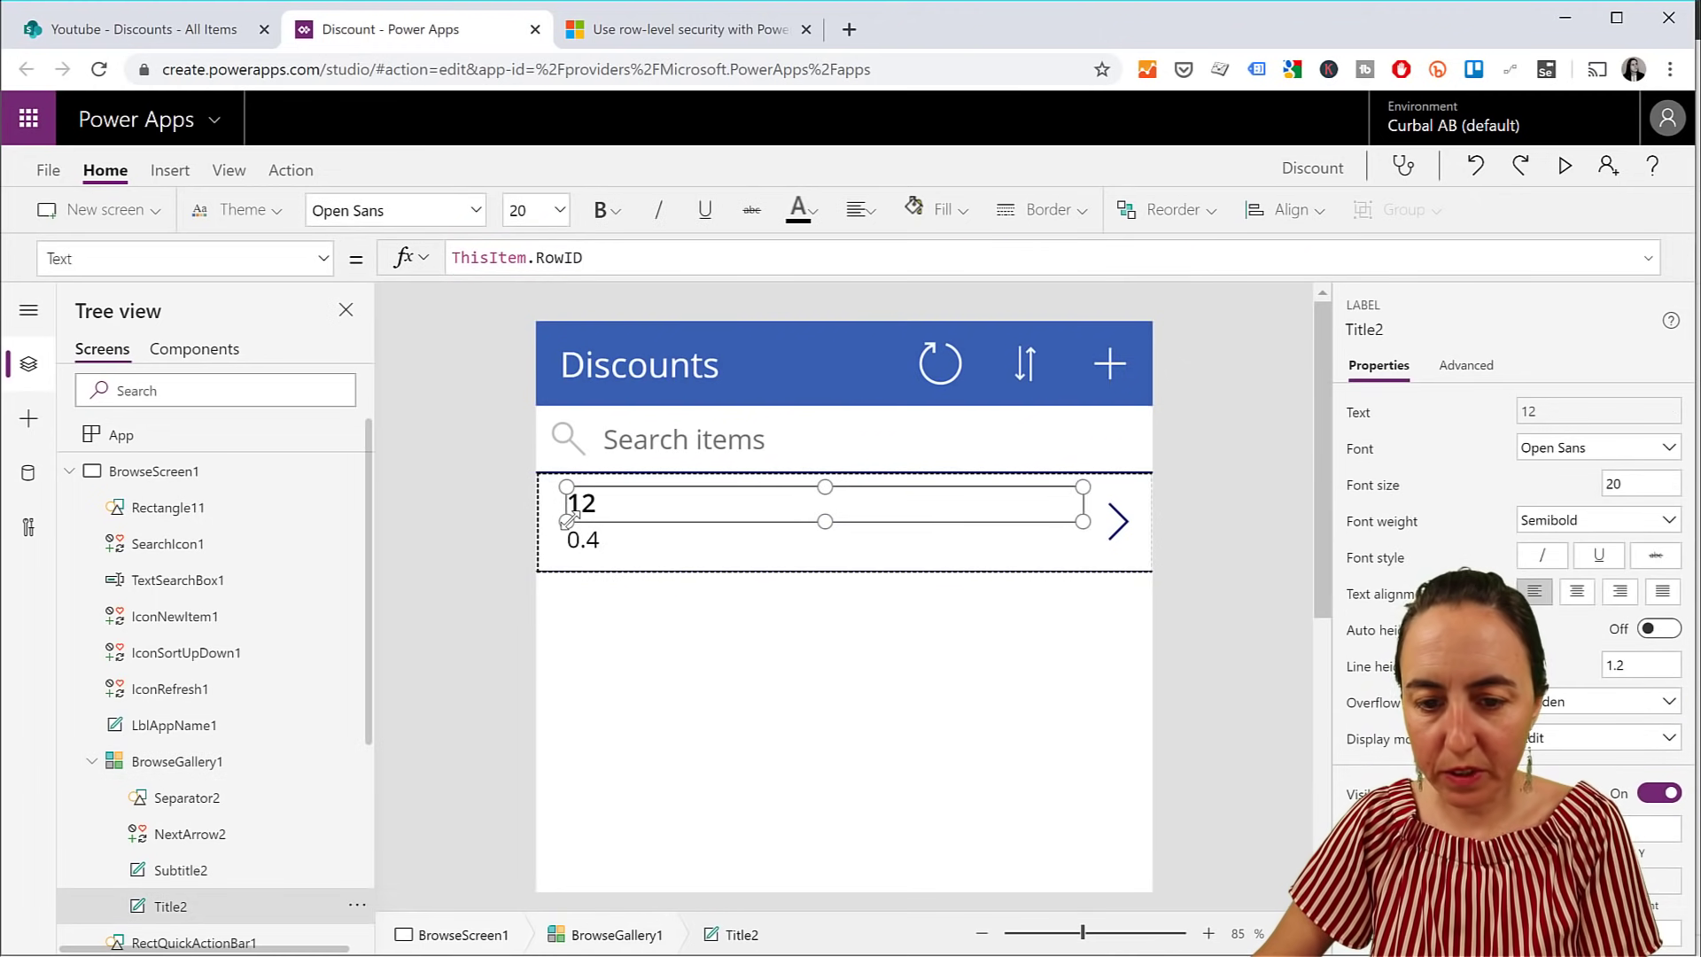
{"action": "left_click_drag", "start_coordinate": [568, 521], "coordinate": [658, 525]}
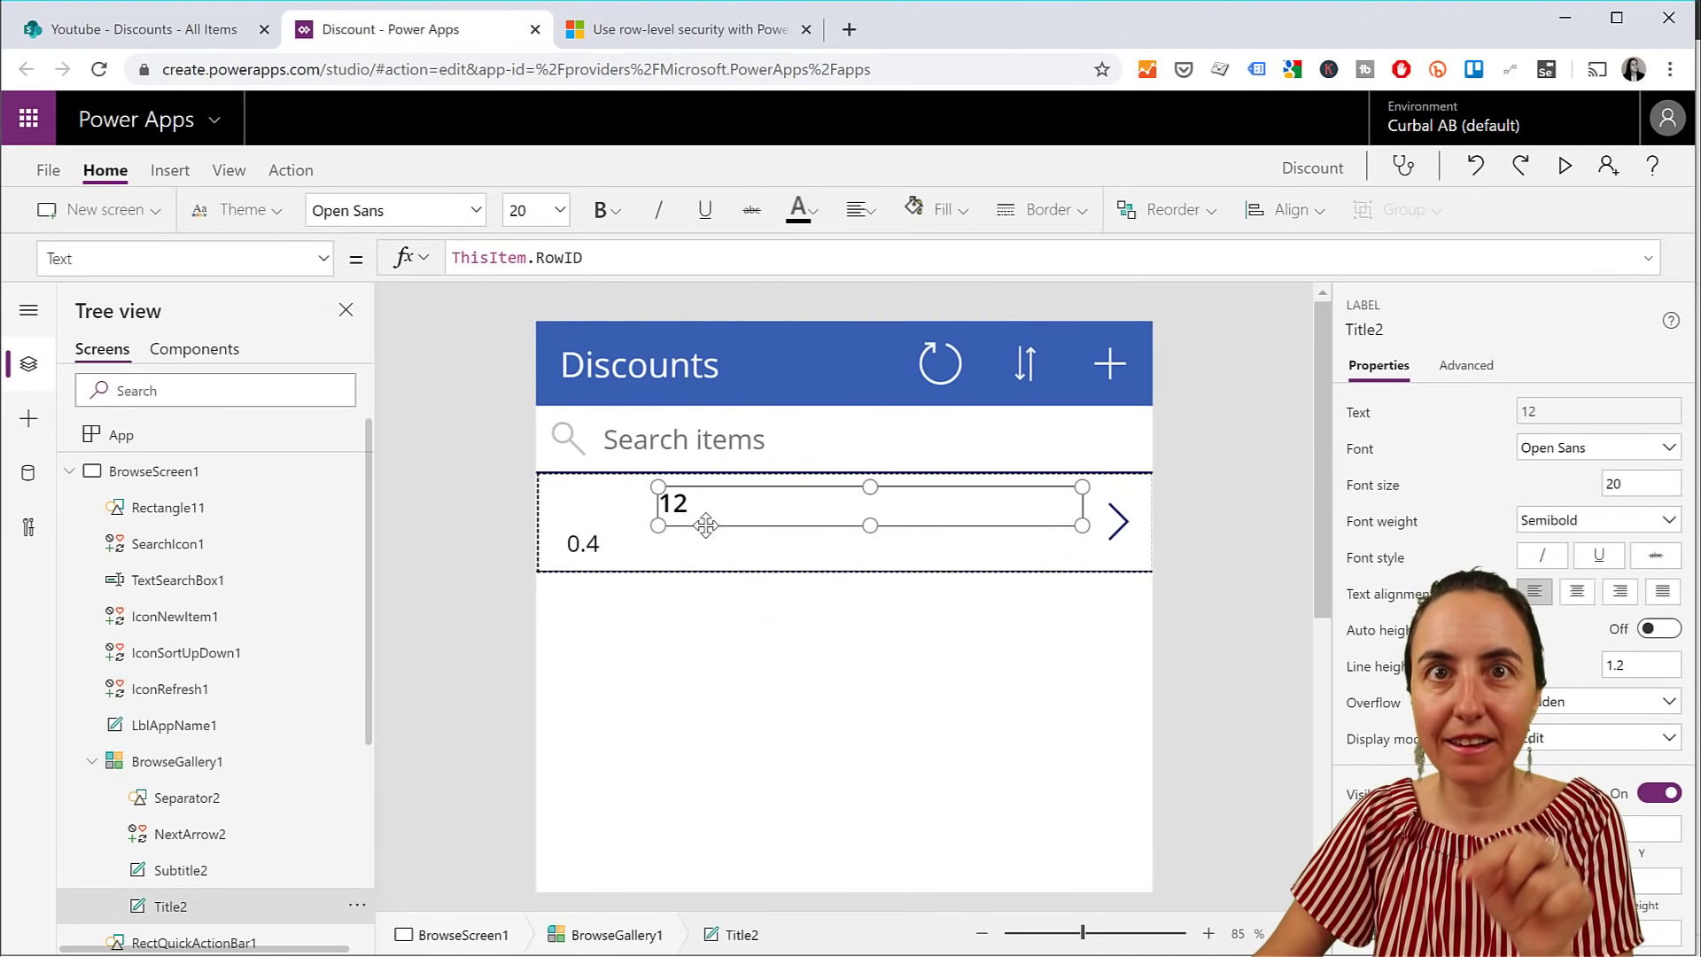
{"action": "left_click", "coordinate": [171, 171]}
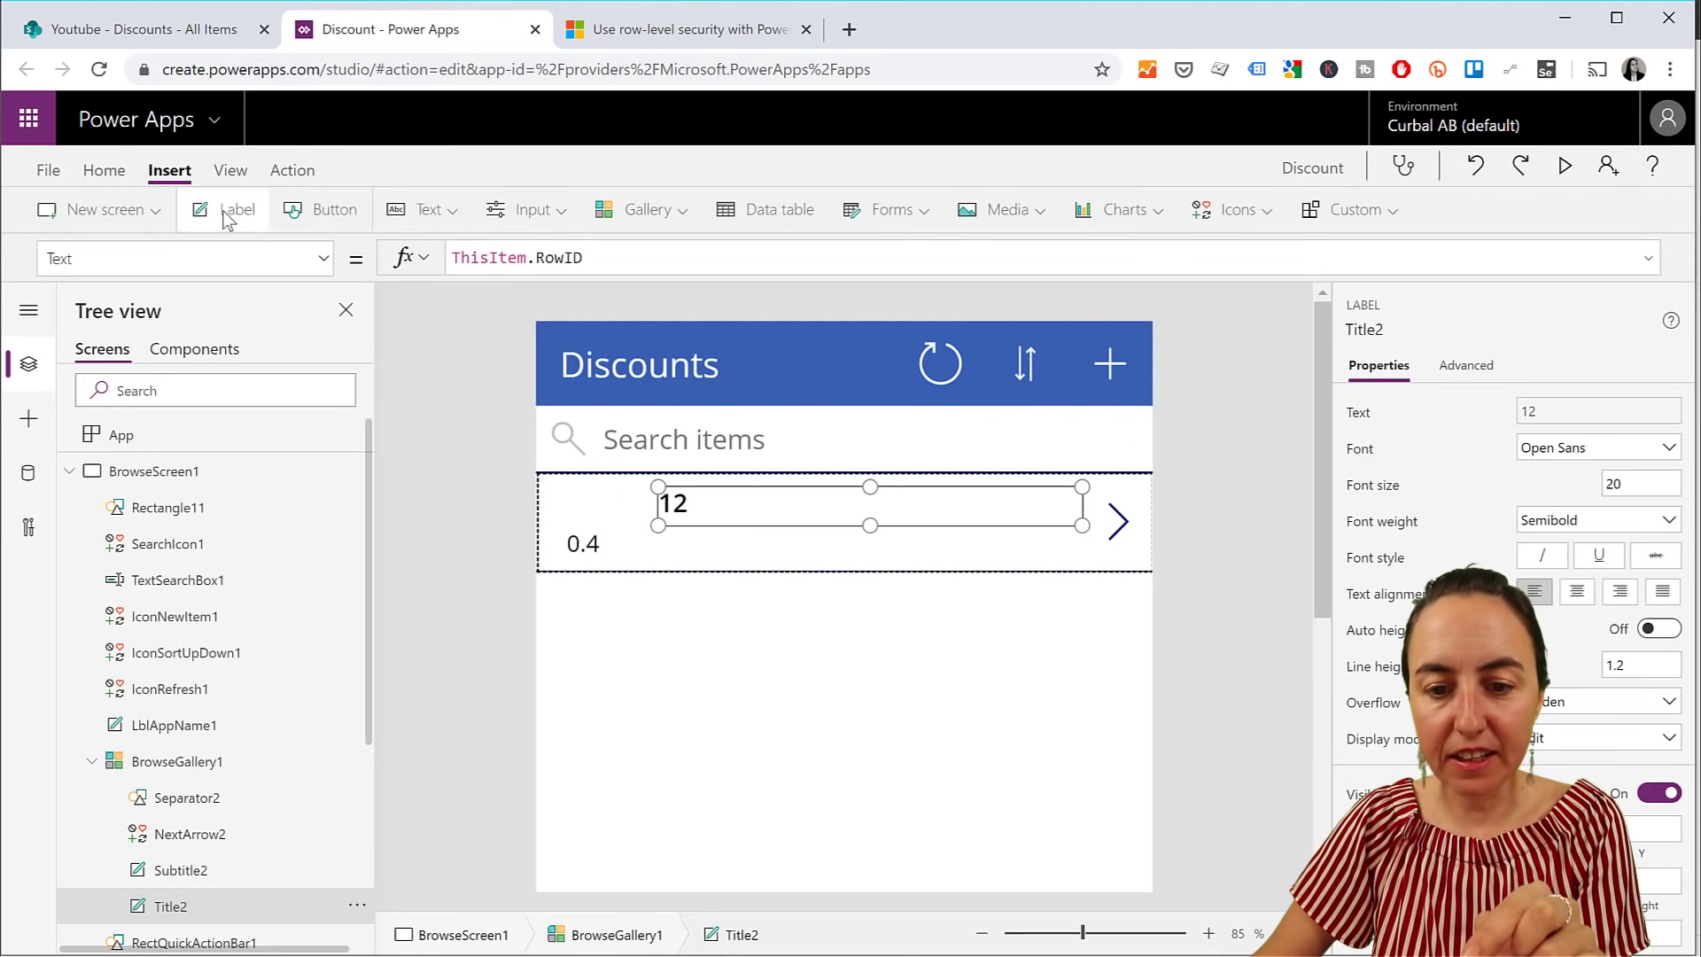
Insert a 'RowID:' label at font size 16, sized to sit before the row's ID
{"action": "left_click", "coordinate": [226, 210]}
{"action": "double_click", "coordinate": [687, 551]}
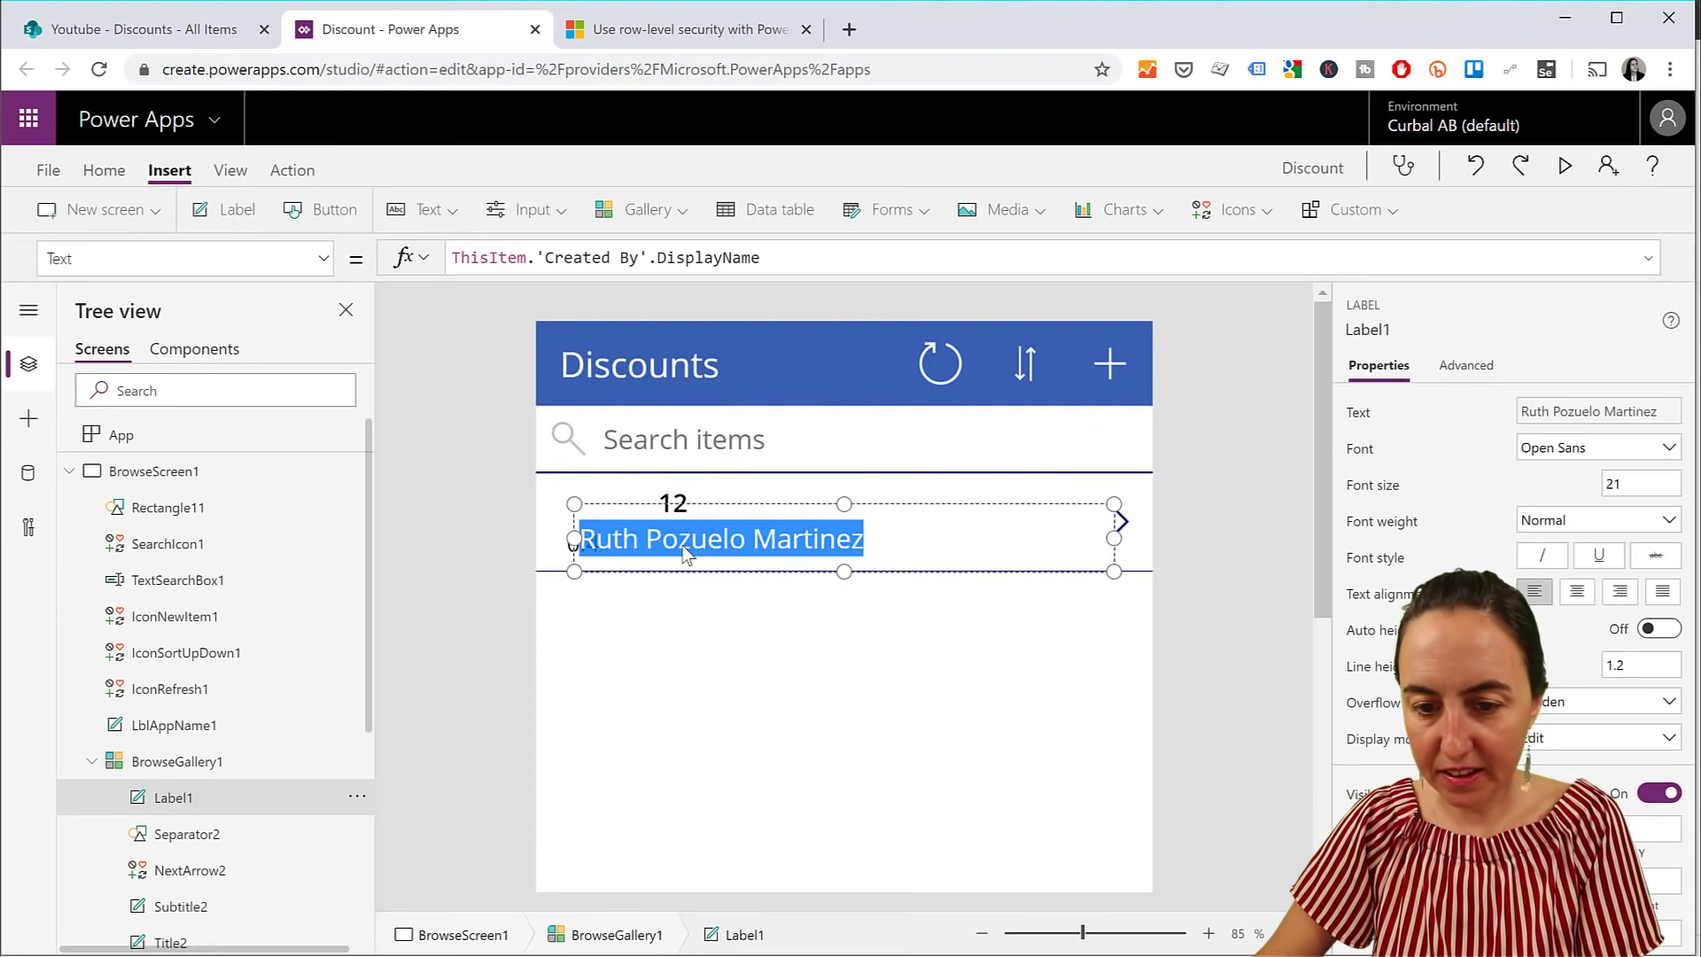
{"action": "type", "text": "Rol"}
{"action": "key", "text": "BackSpace"}
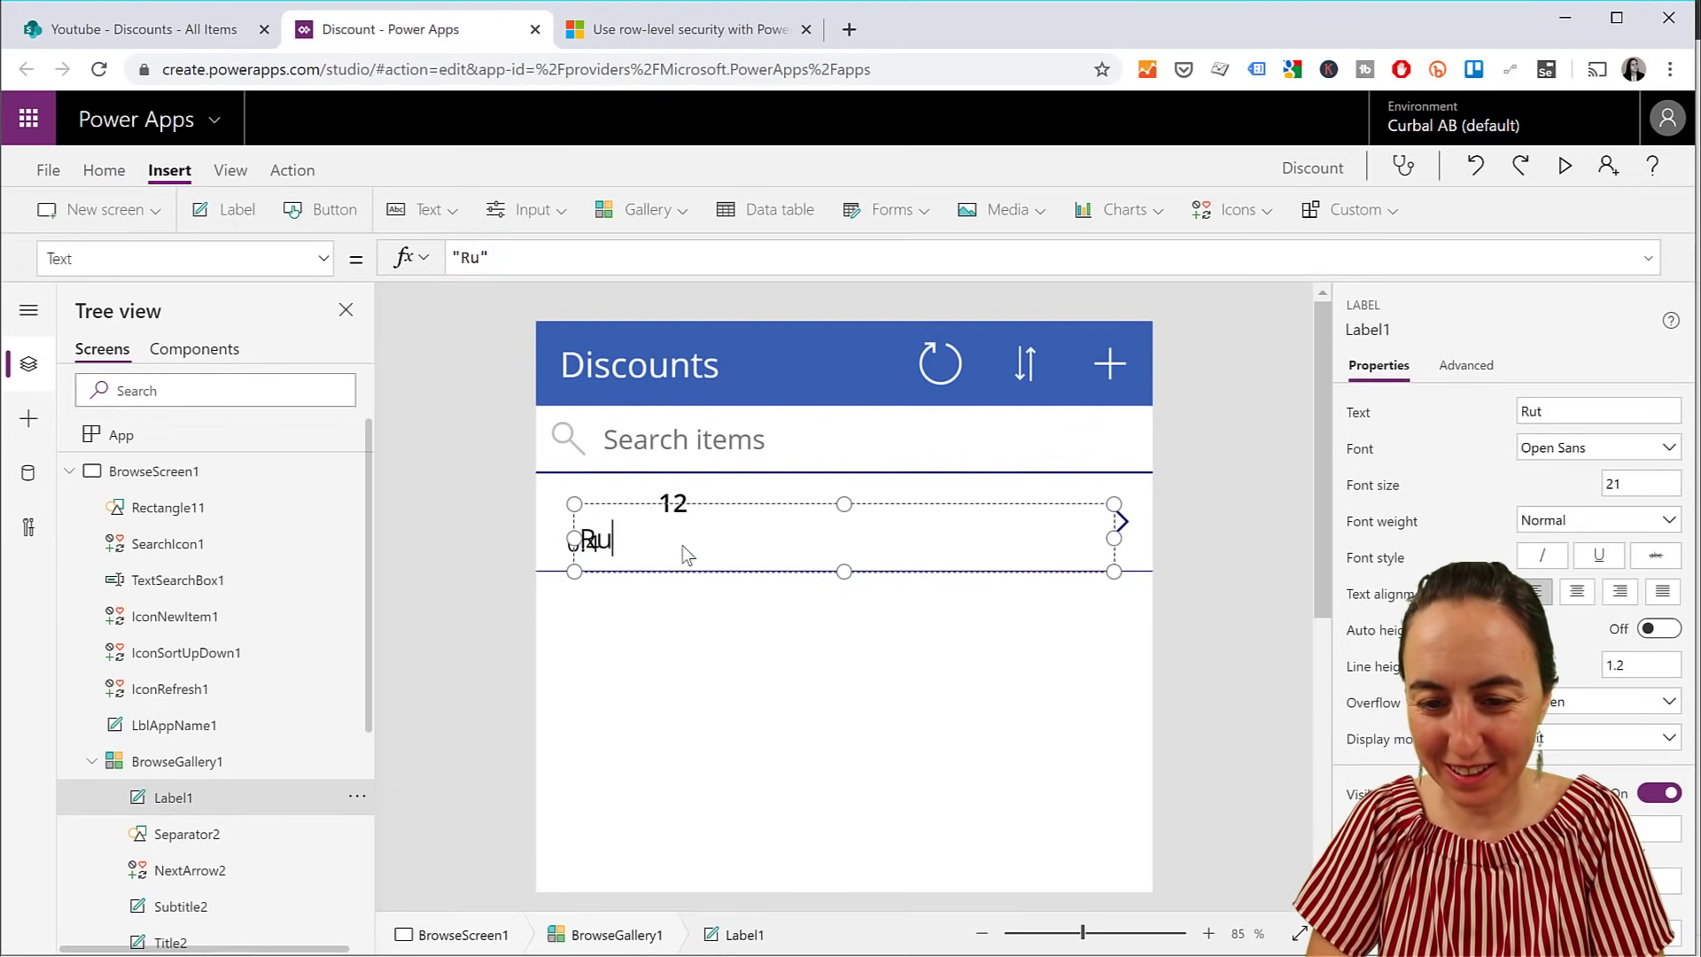
{"action": "type", "text": "wID"}
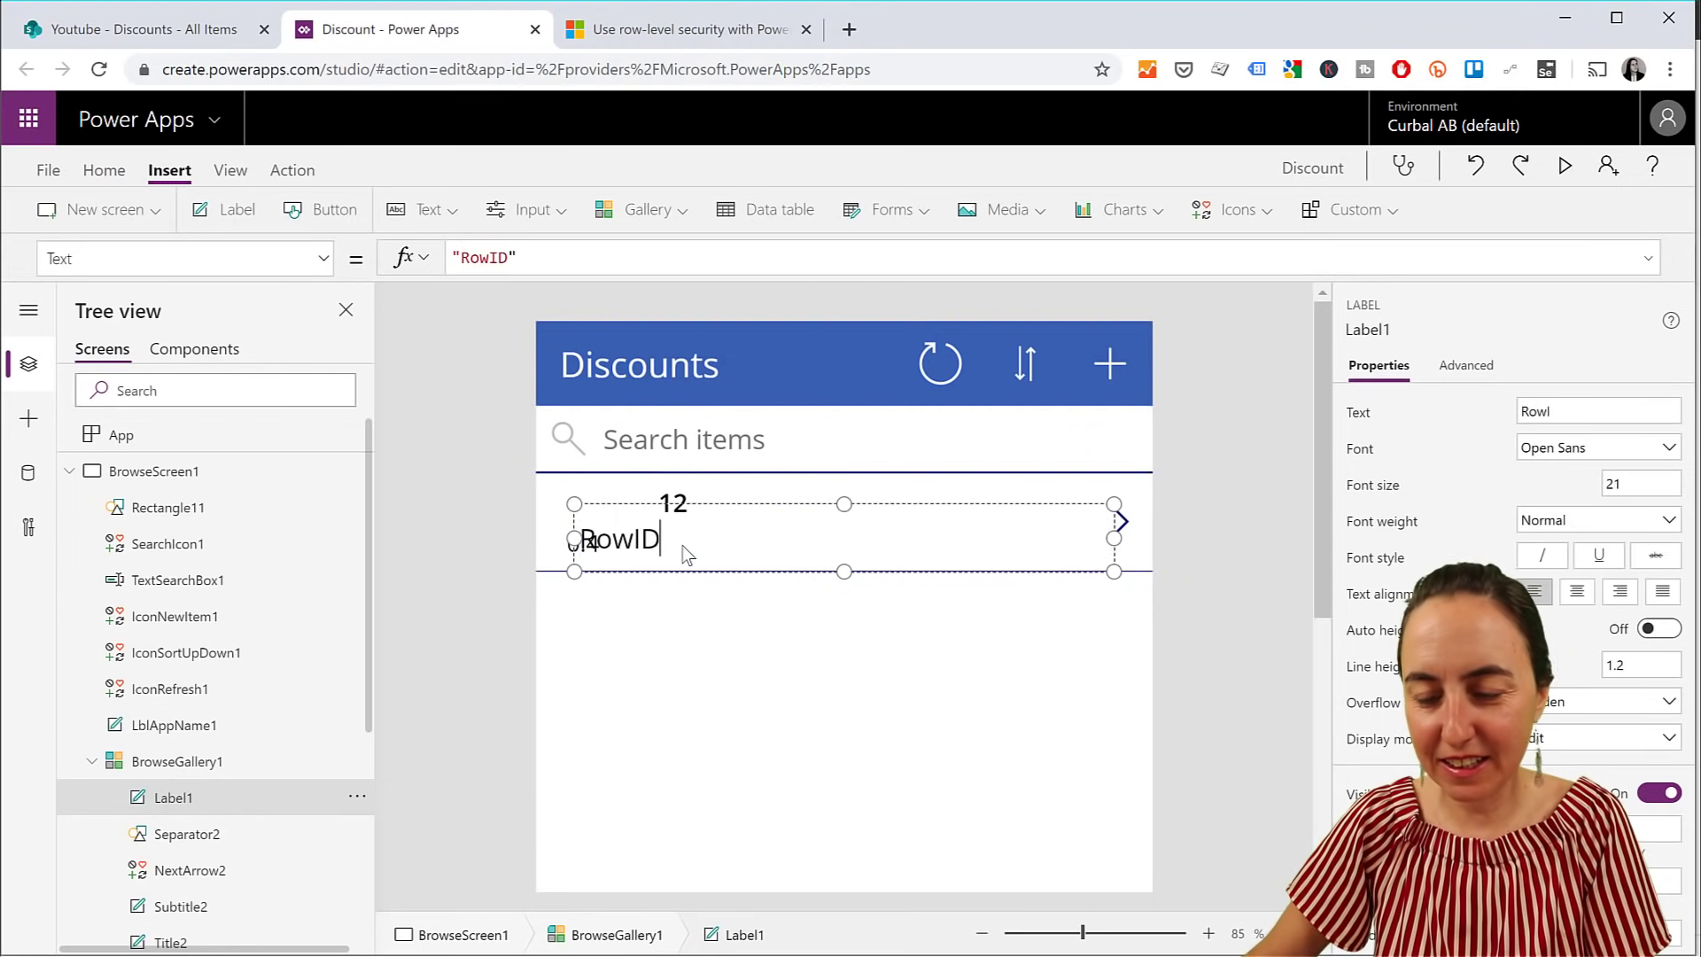
{"action": "type", "text": ":"}
{"action": "left_click", "coordinate": [1605, 484]}
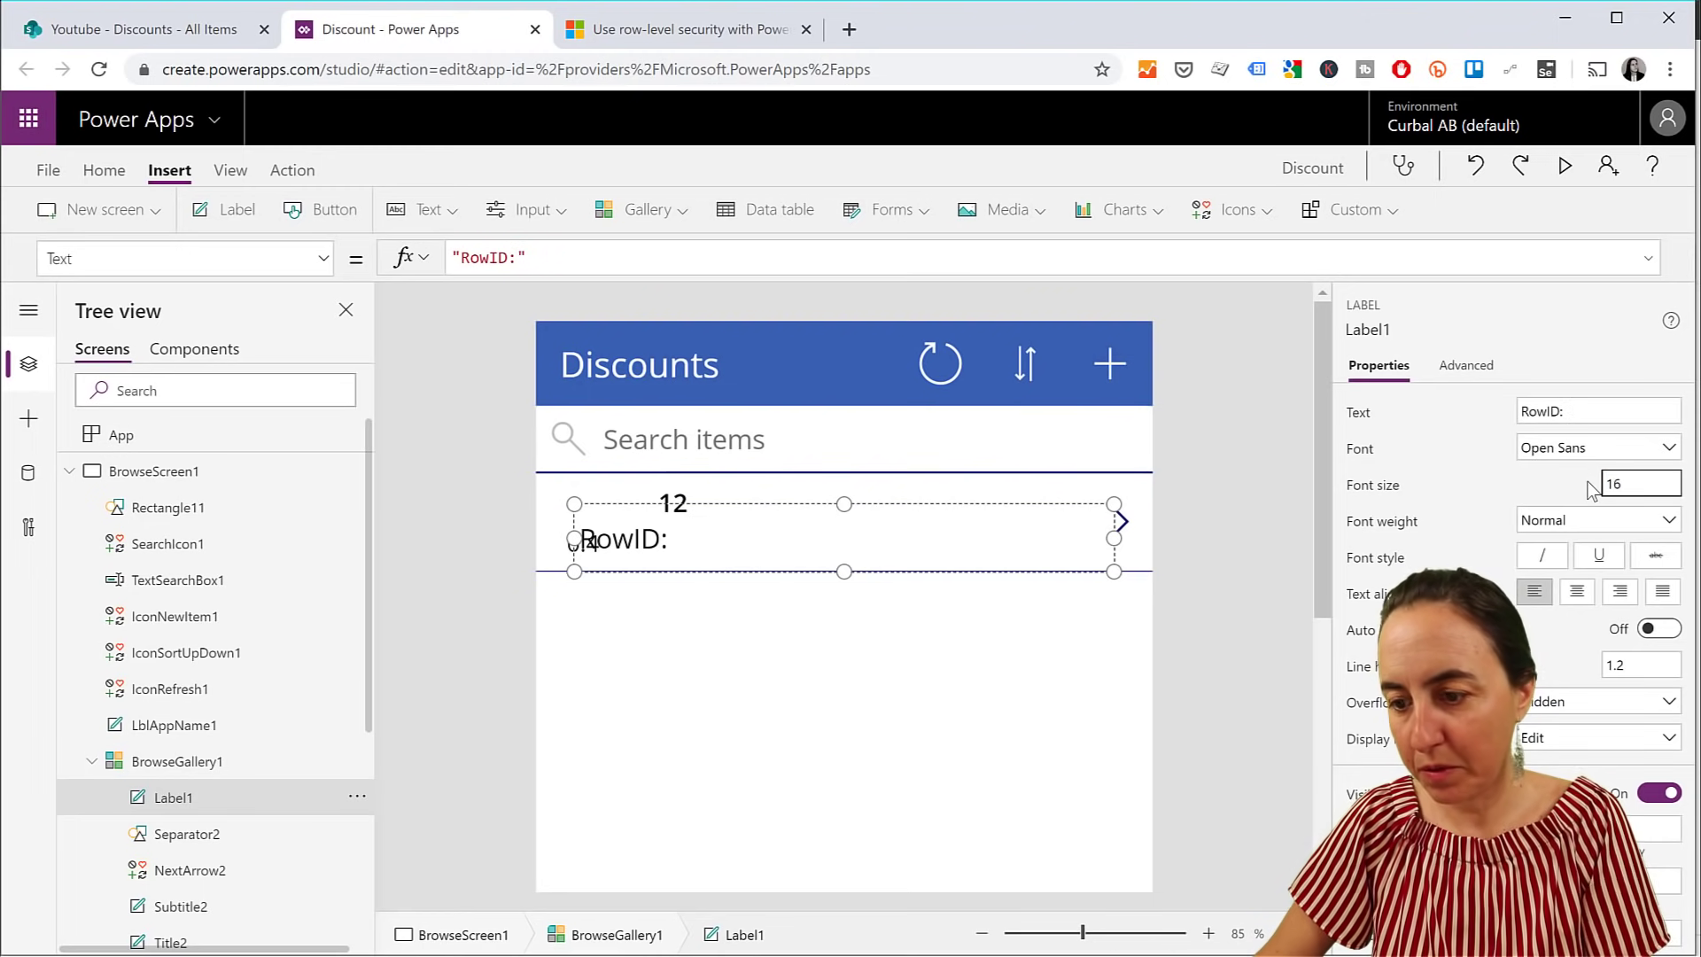
{"action": "left_click_drag", "start_coordinate": [1110, 568], "coordinate": [630, 482]}
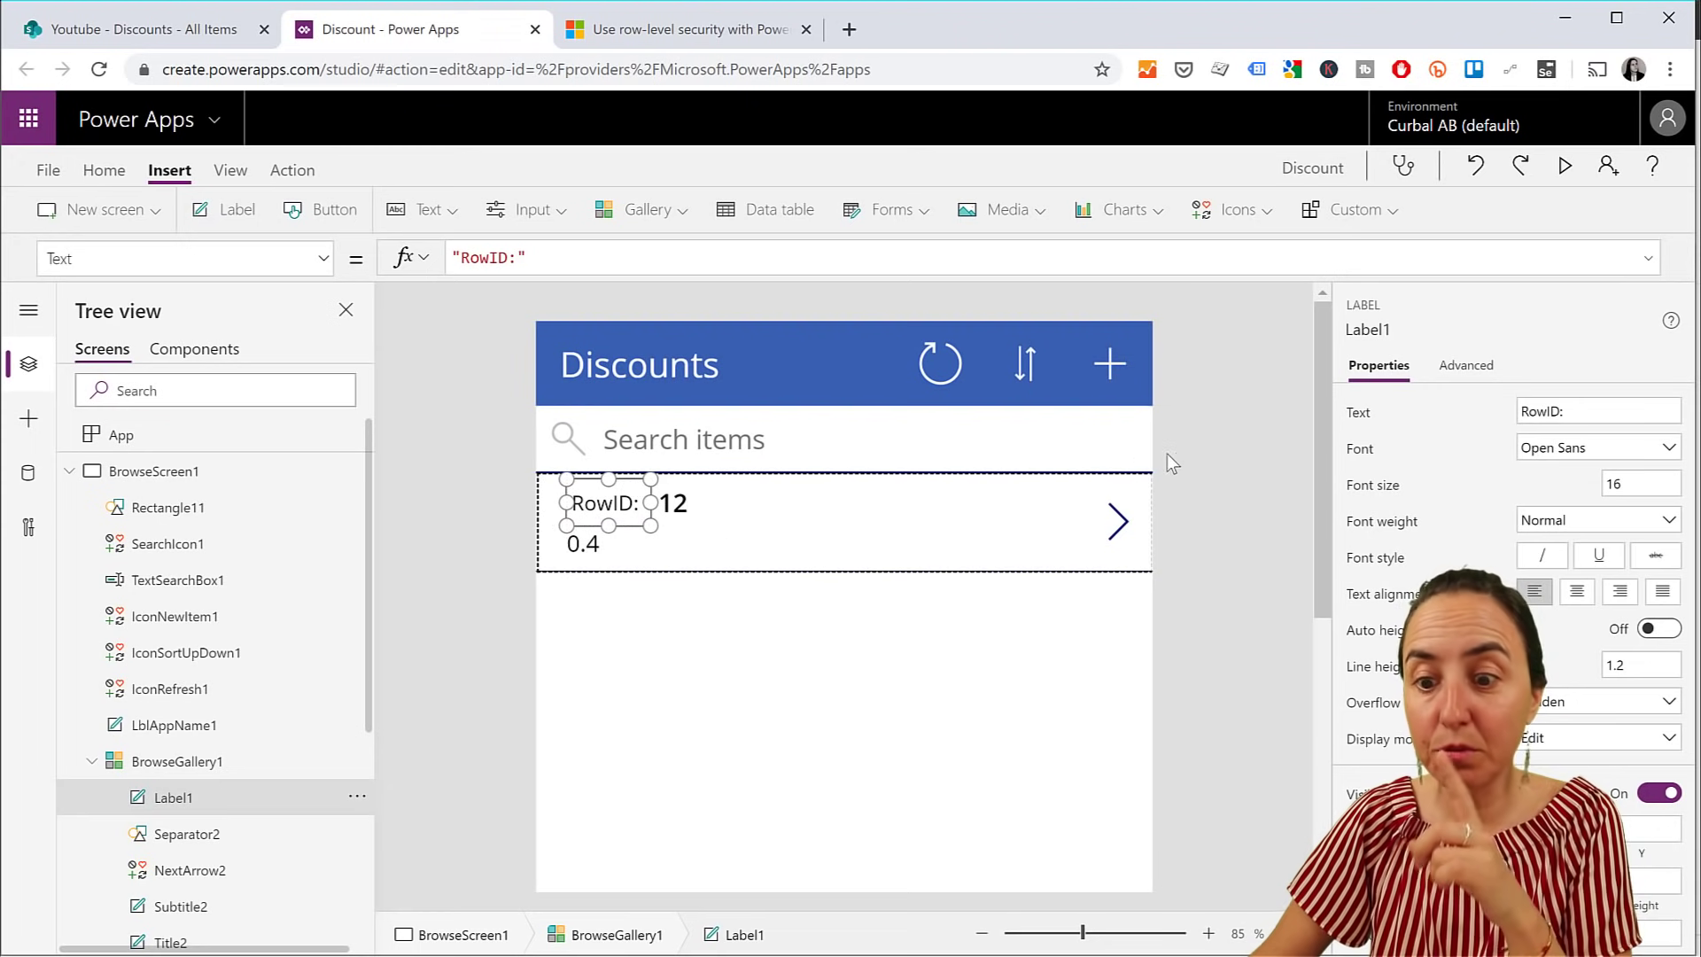
{"action": "left_click", "coordinate": [1249, 432]}
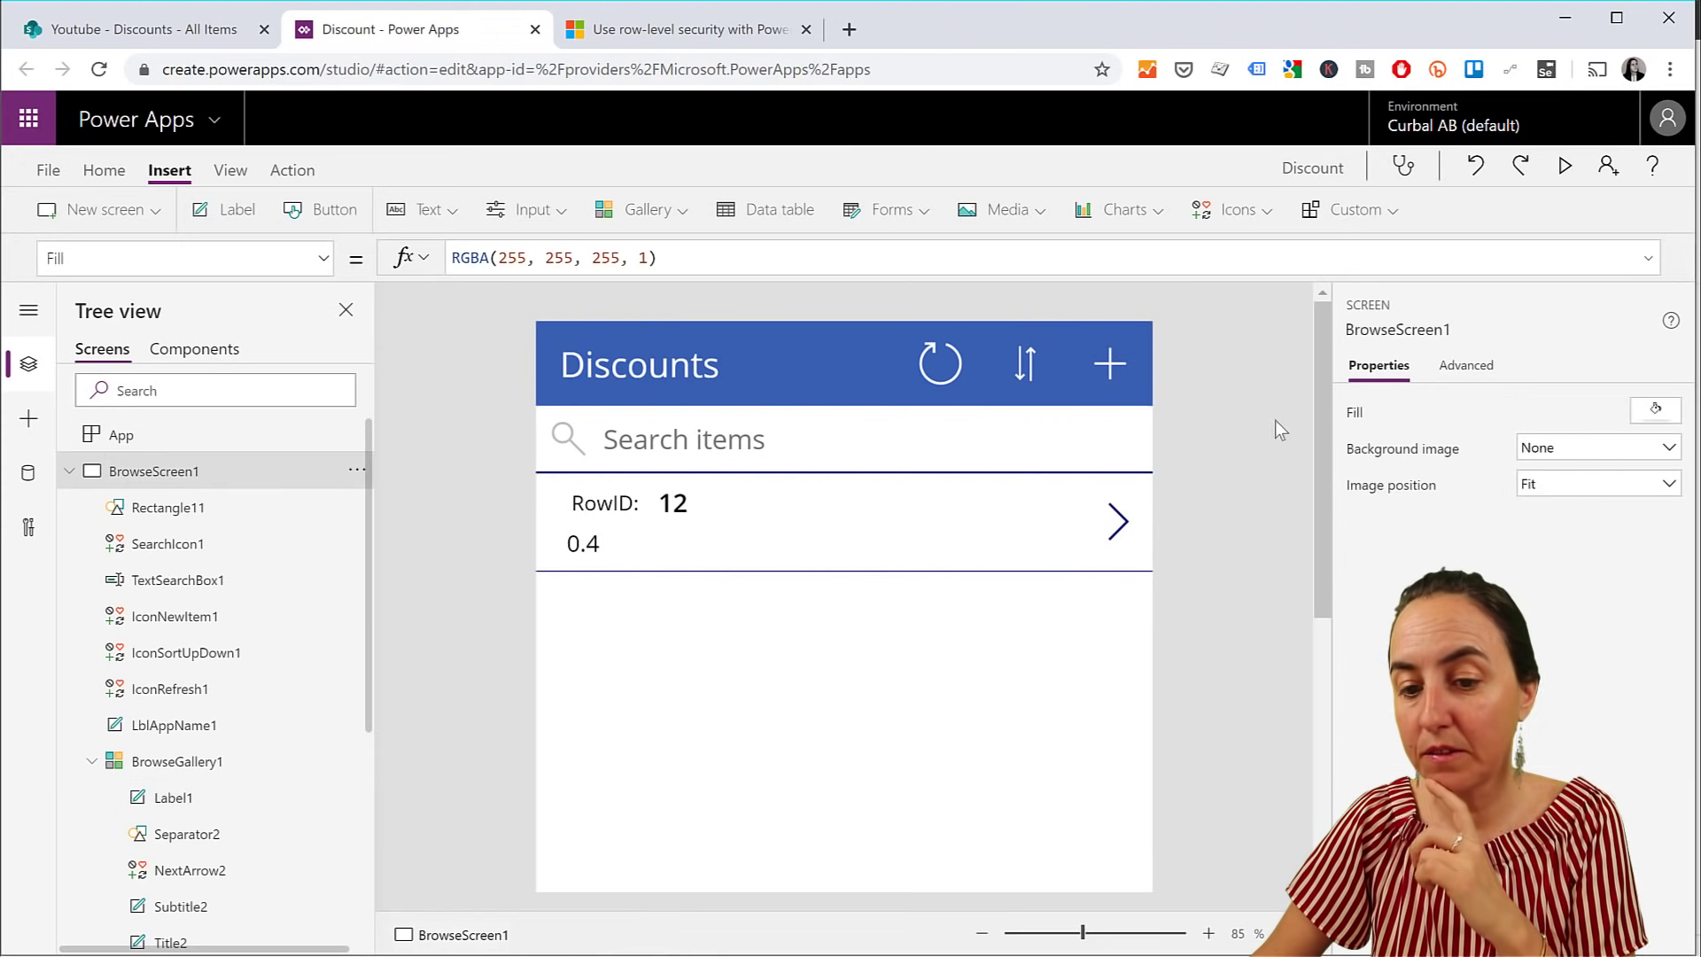
In preview, save RowID 13 with UpdatedDiscounts 0.7, then return to the editor
{"action": "left_click", "coordinate": [1565, 171]}
{"action": "left_click", "coordinate": [1058, 142]}
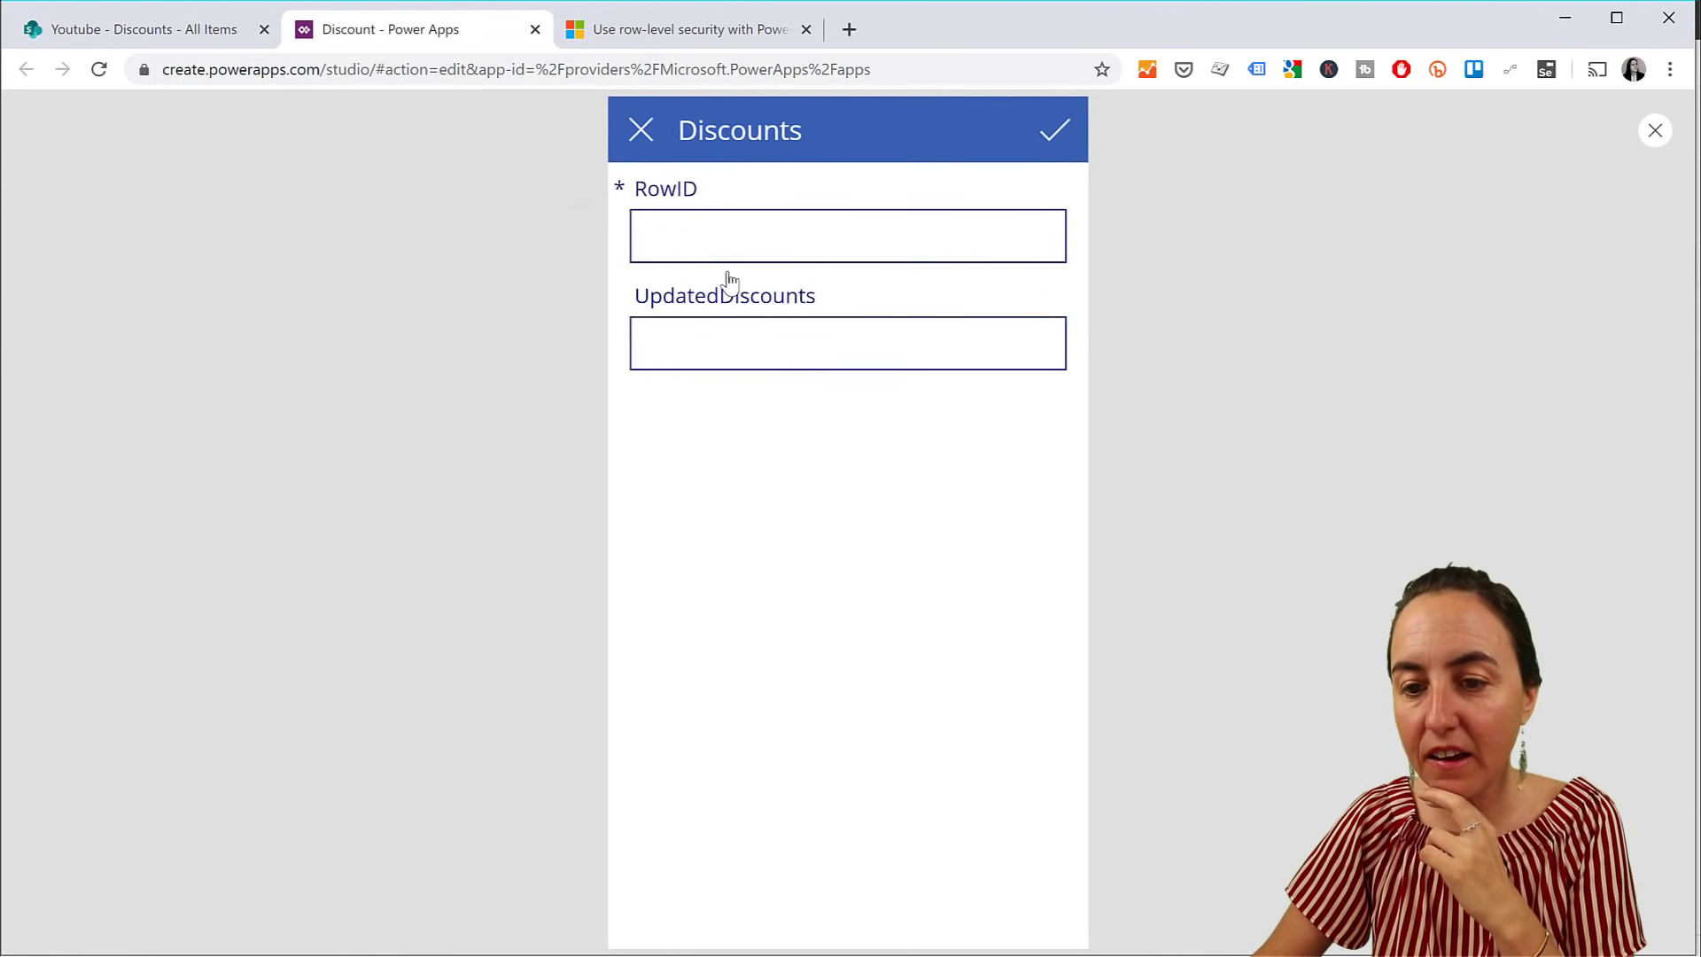
{"action": "left_click", "coordinate": [729, 238]}
{"action": "type", "text": "13"}
{"action": "left_click", "coordinate": [714, 353]}
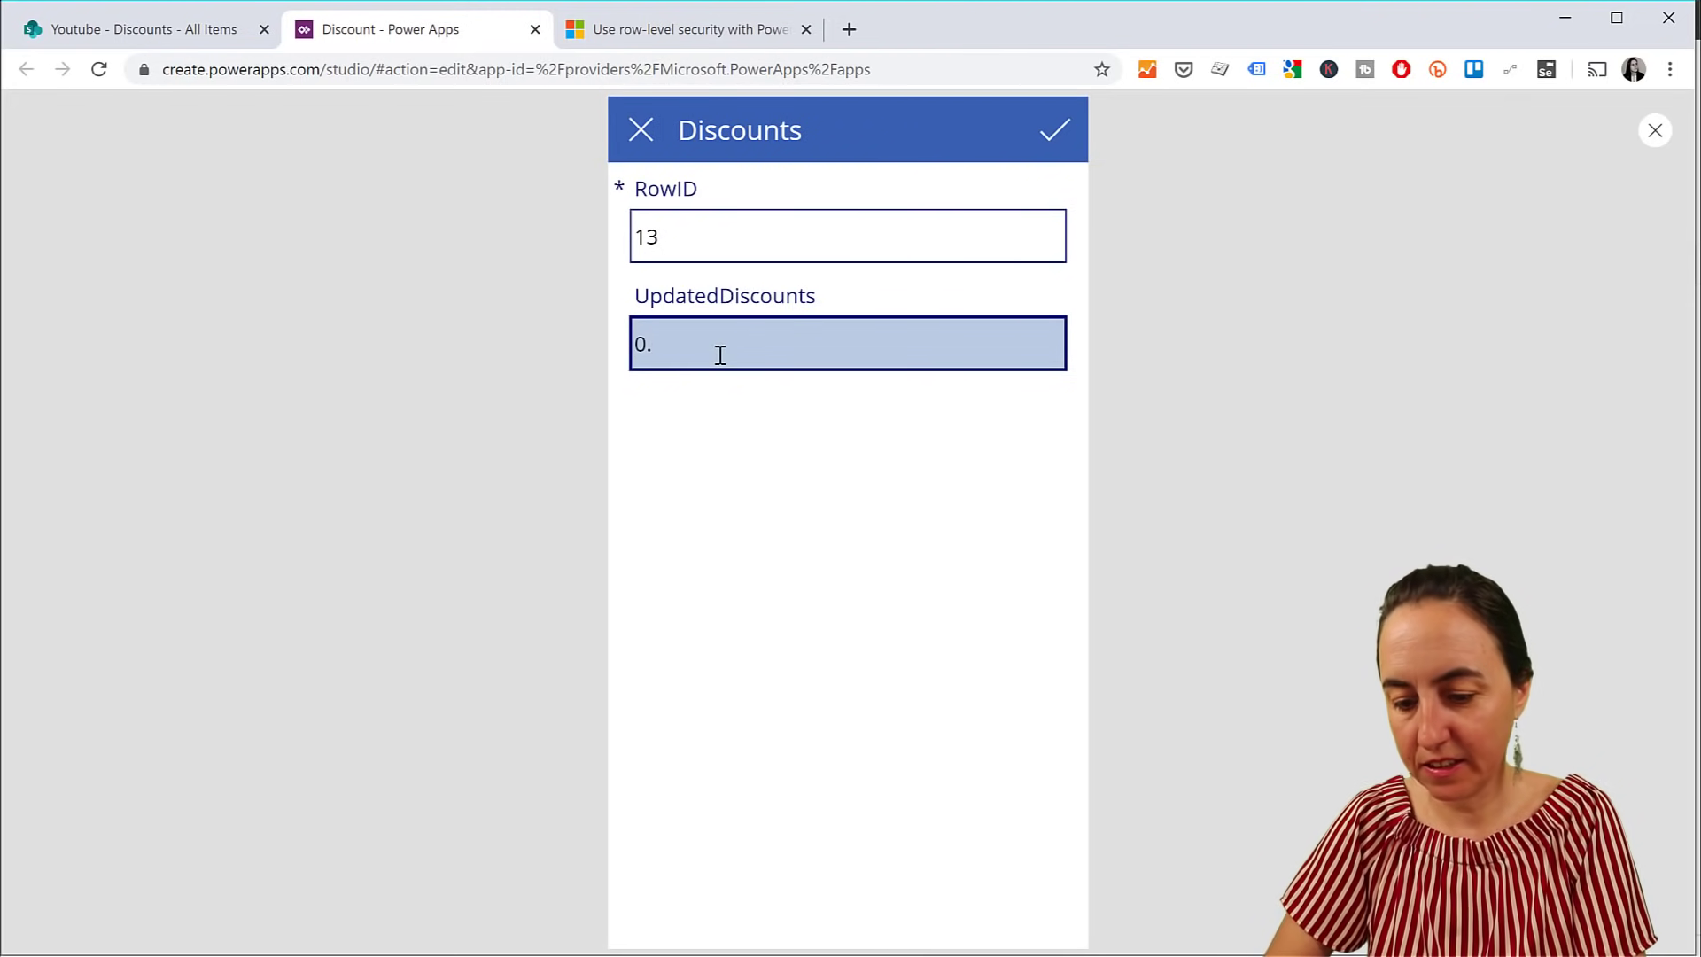
{"action": "type", "text": "0.7"}
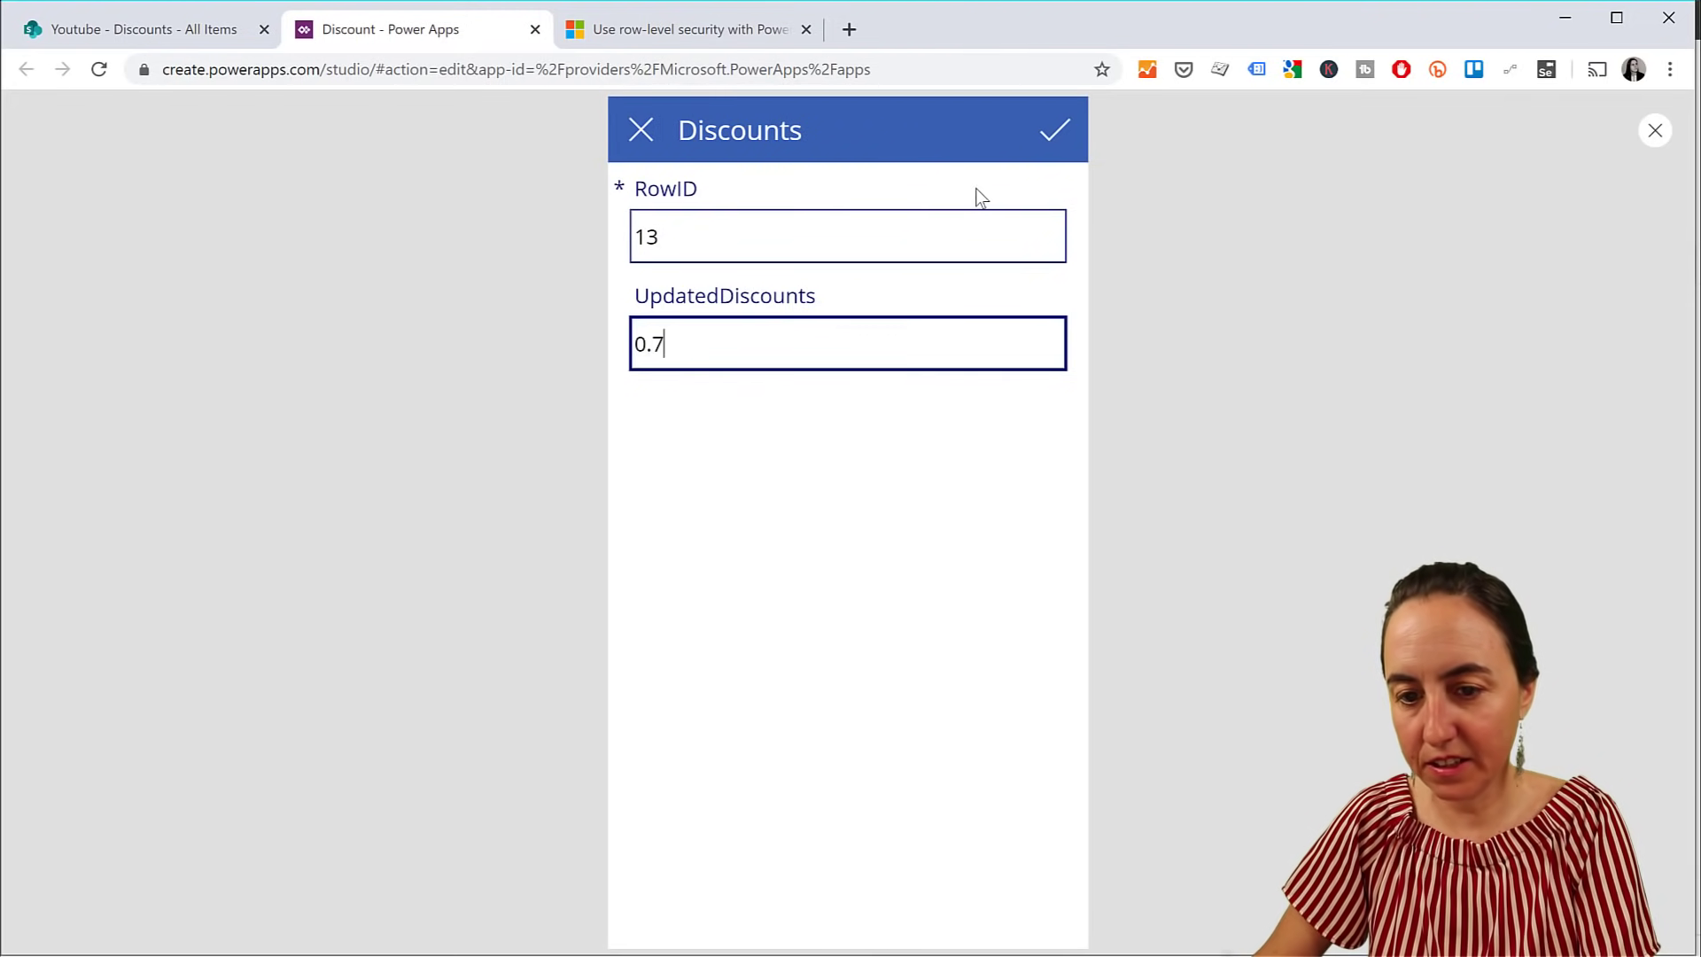
{"action": "left_click", "coordinate": [1055, 135]}
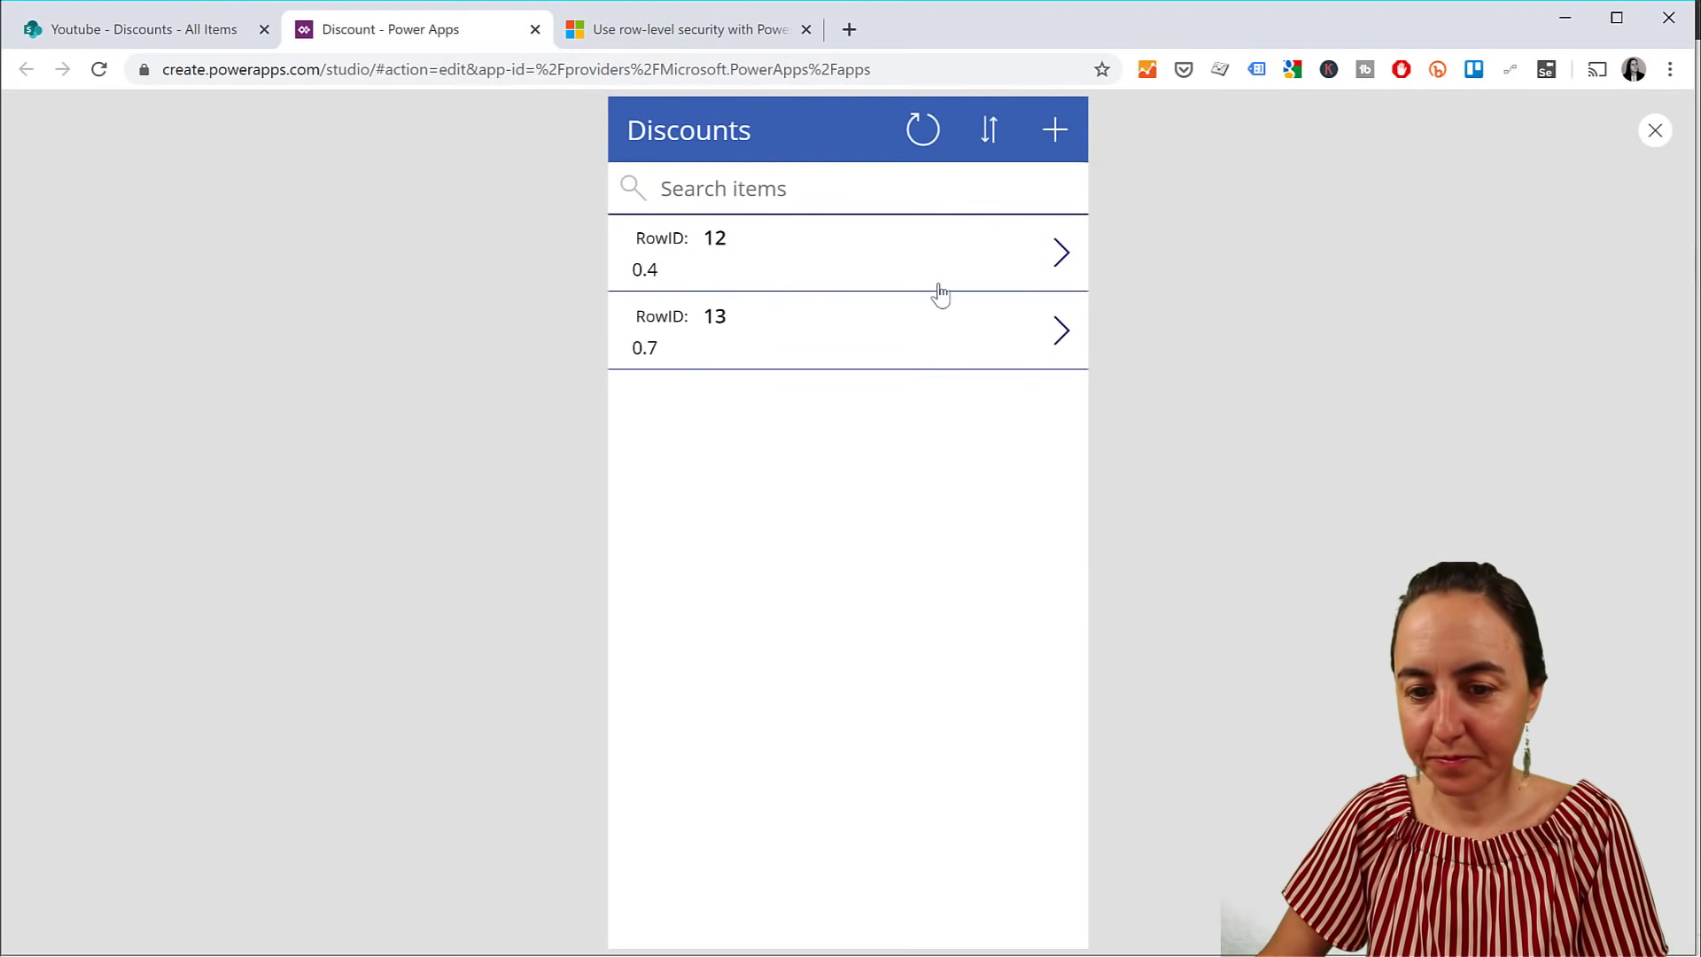
{"action": "left_click", "coordinate": [1663, 137]}
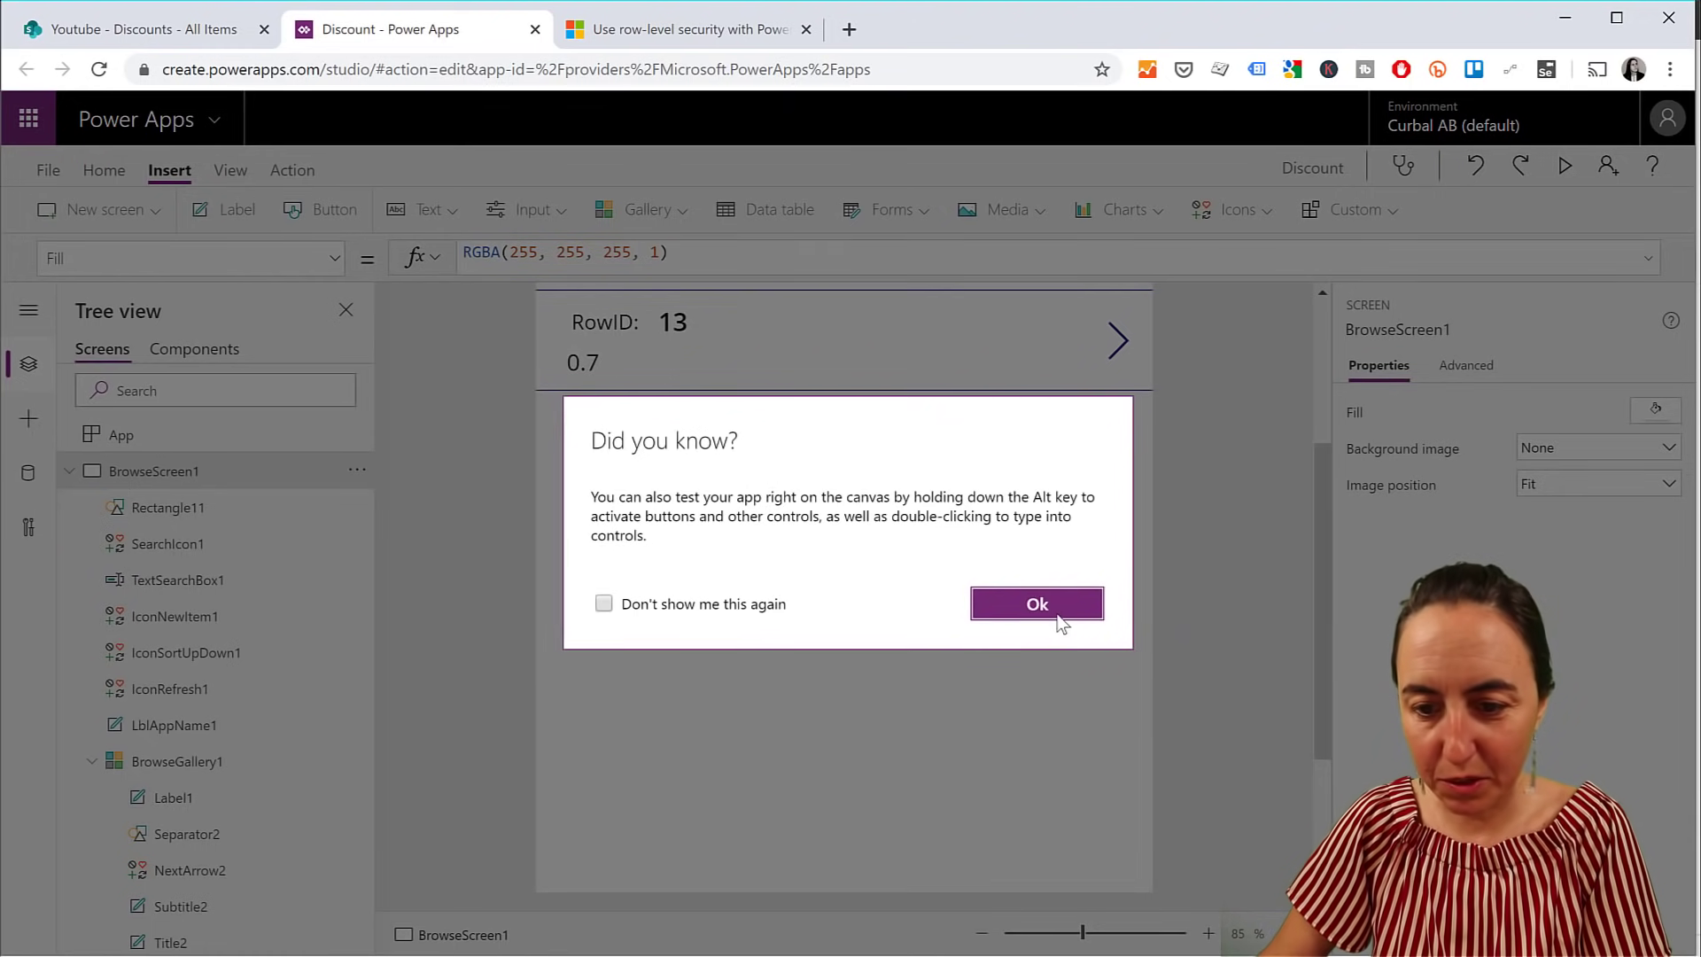
Move the first row's discount value label further right in the gallery
{"action": "left_click", "coordinate": [1058, 620]}
{"action": "scroll", "coordinate": [704, 447], "scroll_direction": "up", "scroll_amount": 3}
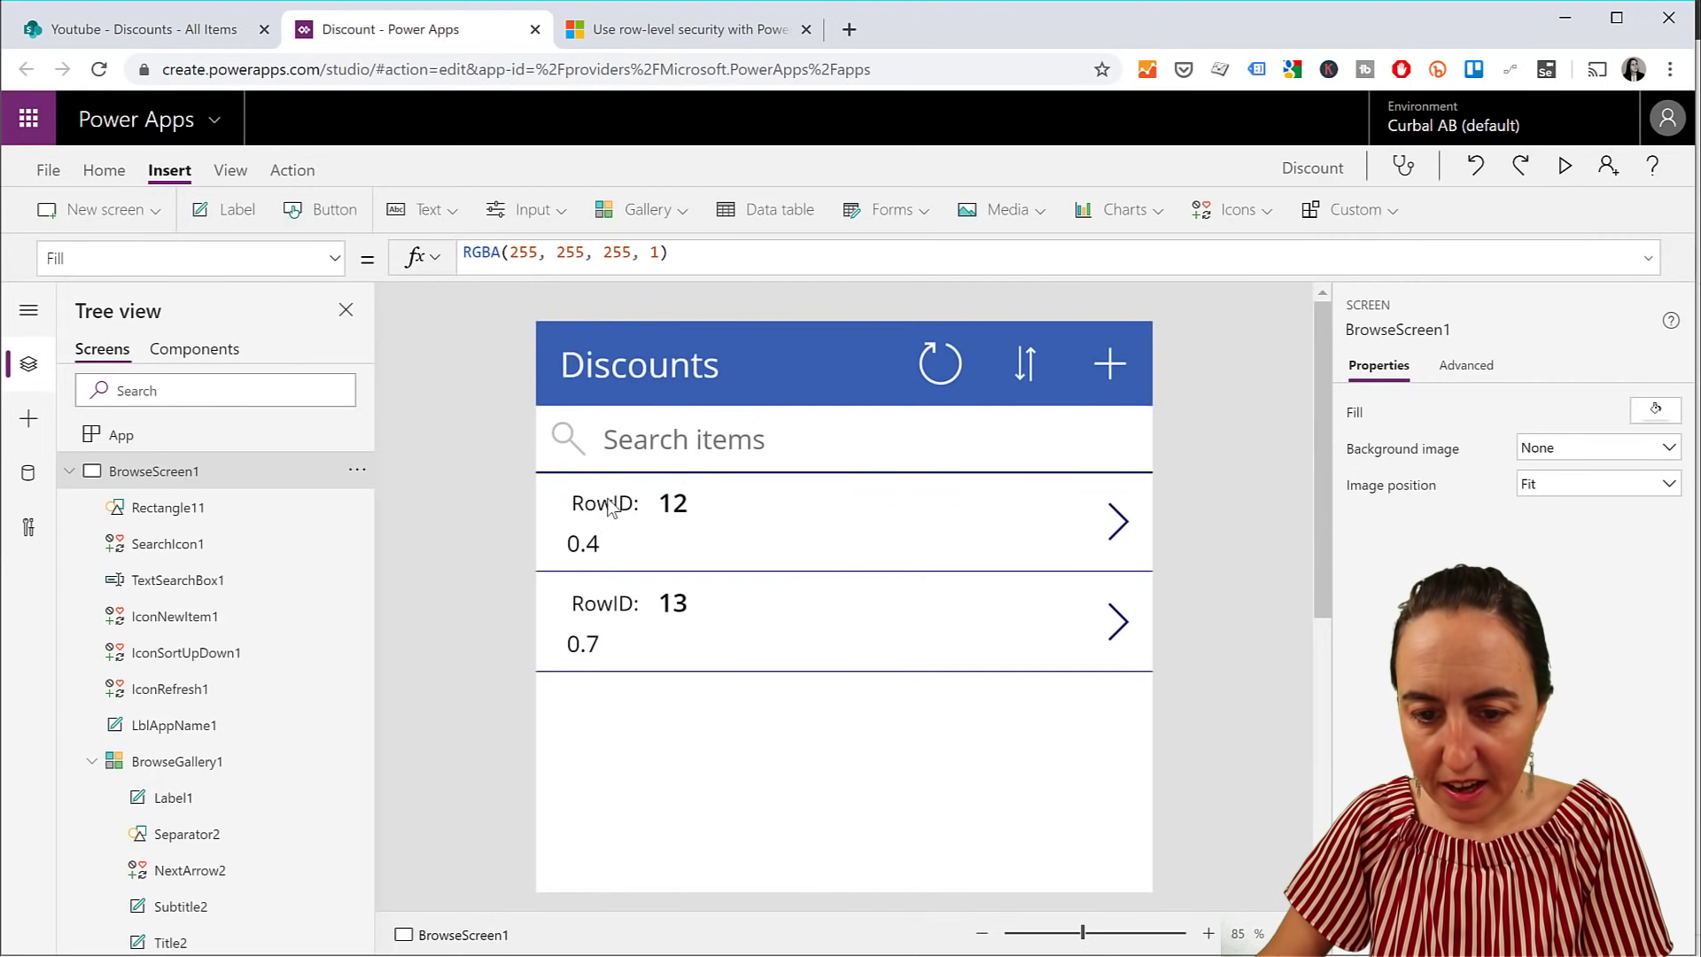
{"action": "left_click", "coordinate": [591, 554]}
{"action": "left_click_drag", "start_coordinate": [589, 558], "coordinate": [661, 572]}
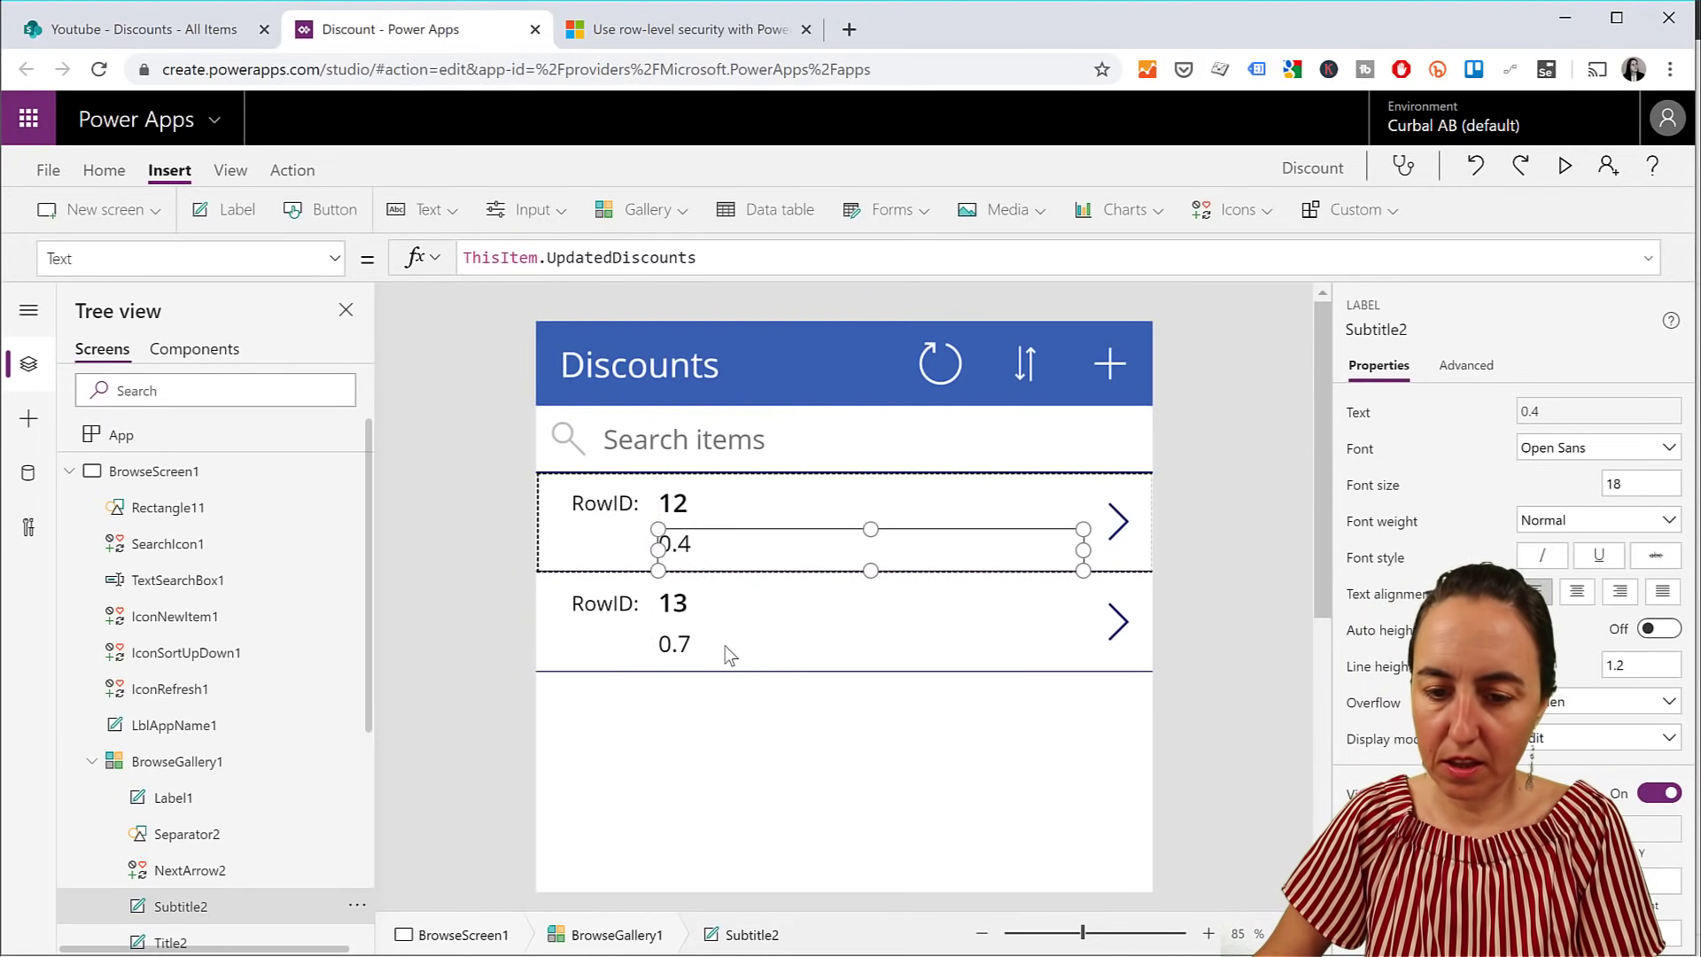
{"action": "left_click", "coordinate": [714, 595]}
{"action": "left_click", "coordinate": [682, 537]}
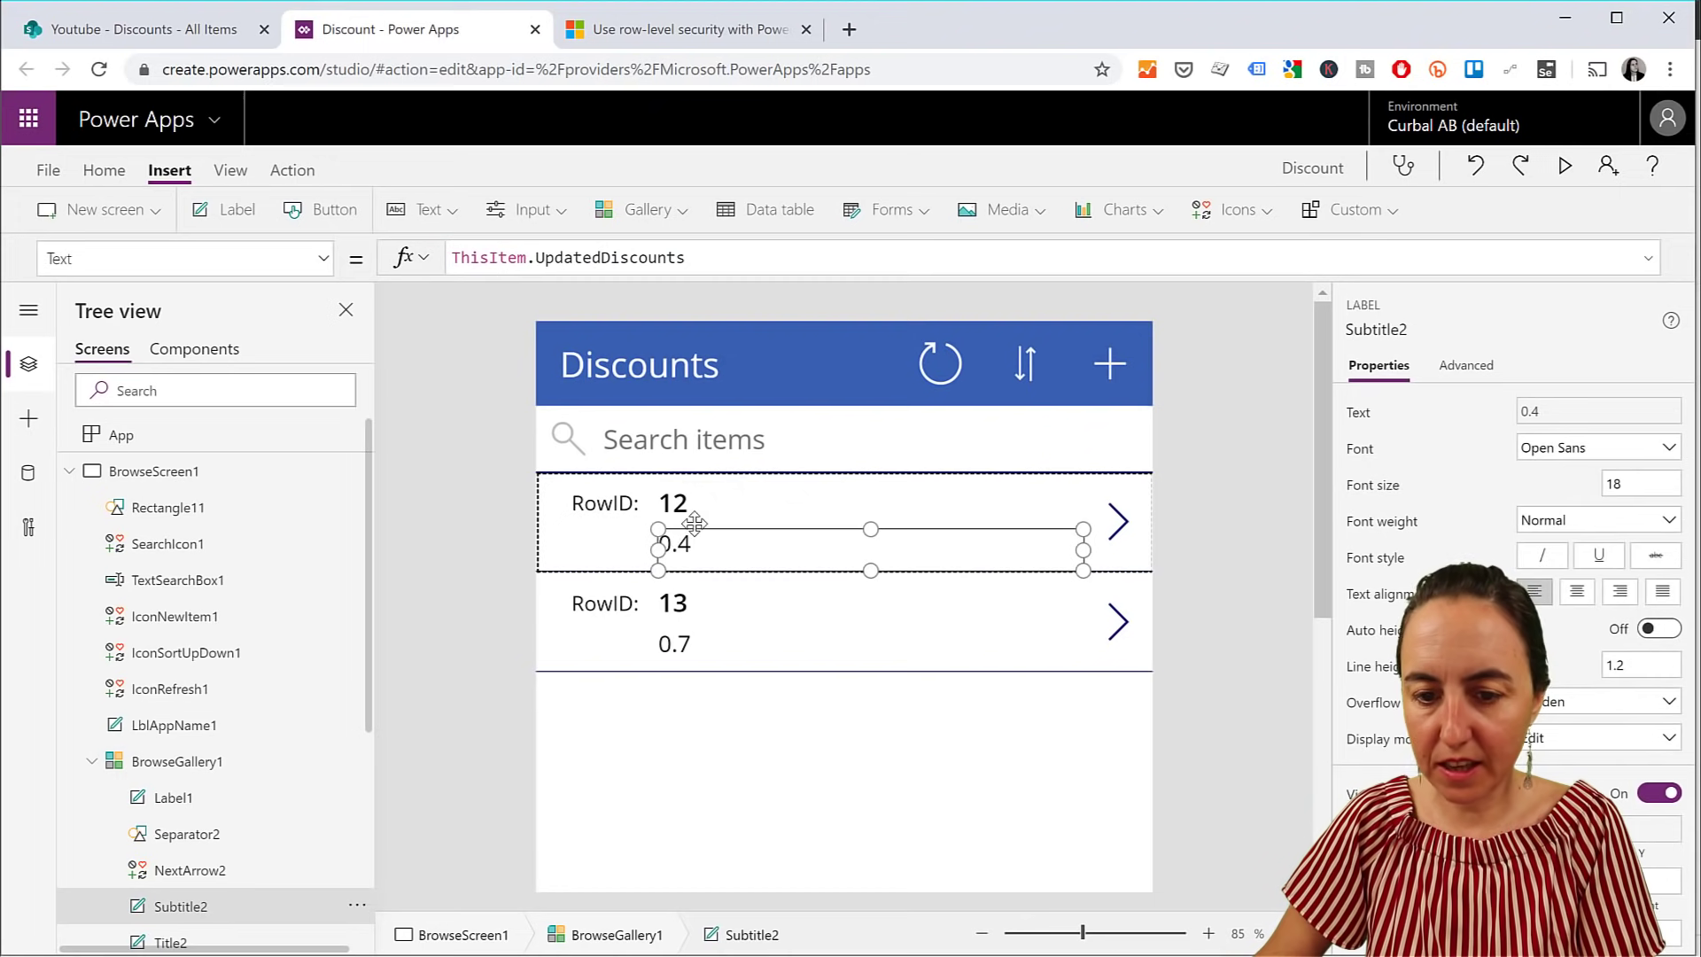
Add a 'Discount:' text label to each gallery row with font size 16
{"action": "left_click", "coordinate": [232, 210]}
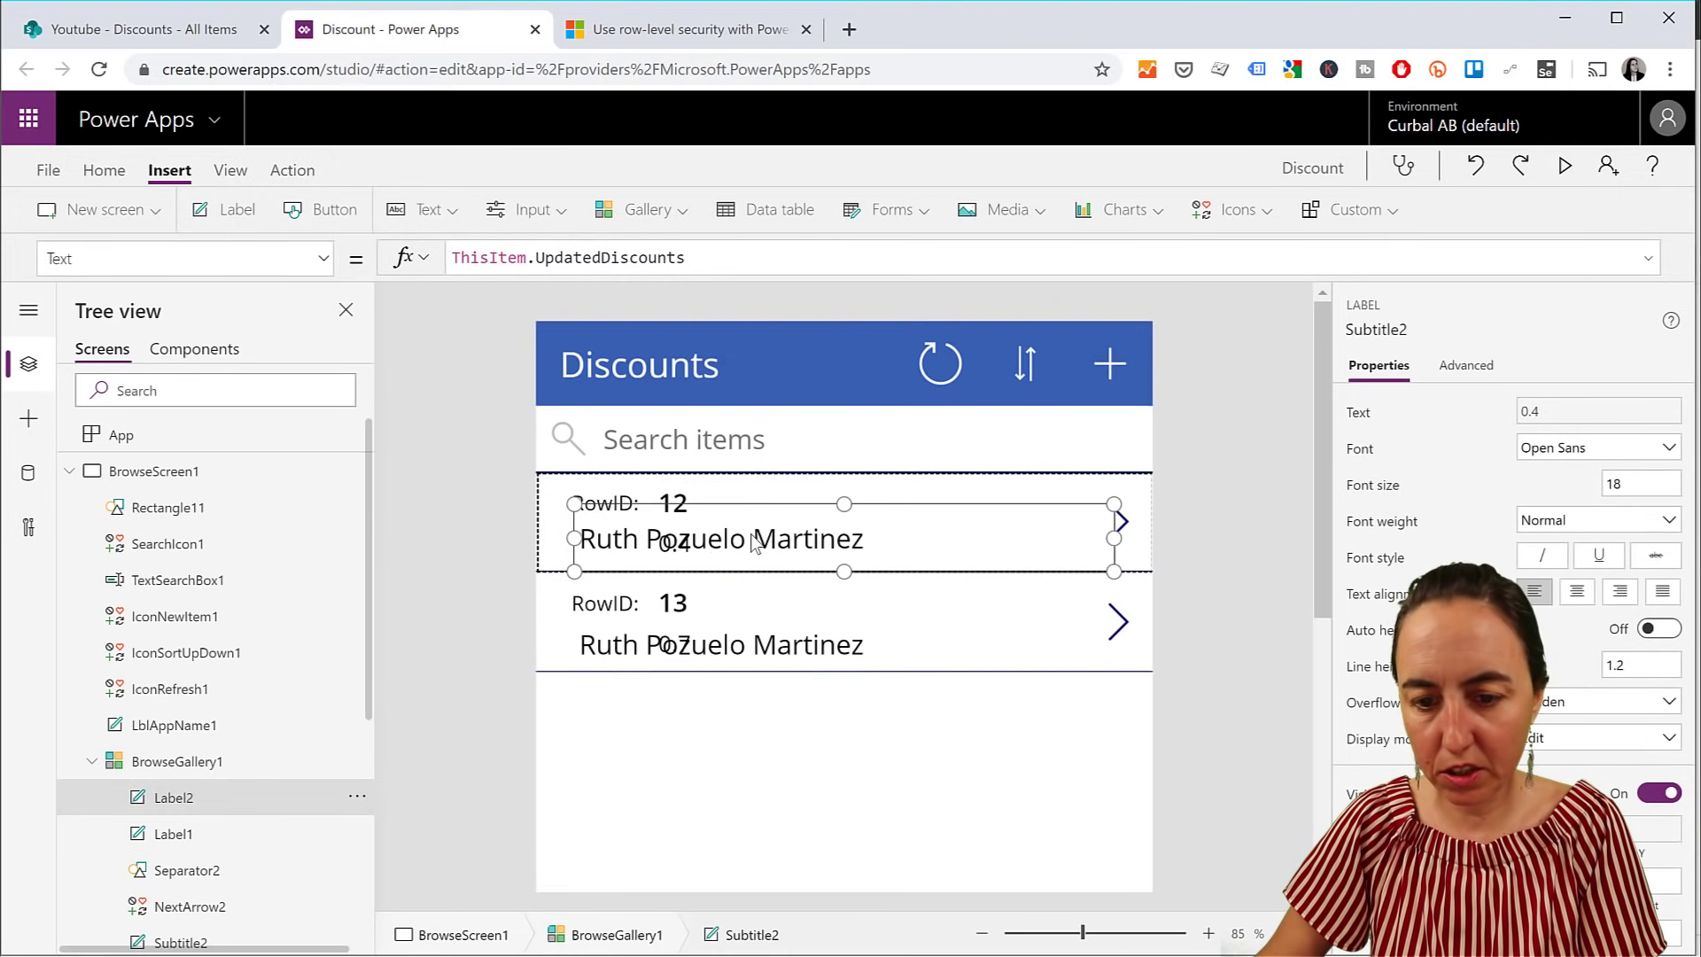
{"action": "left_click", "coordinate": [631, 551]}
{"action": "double_click", "coordinate": [631, 551]}
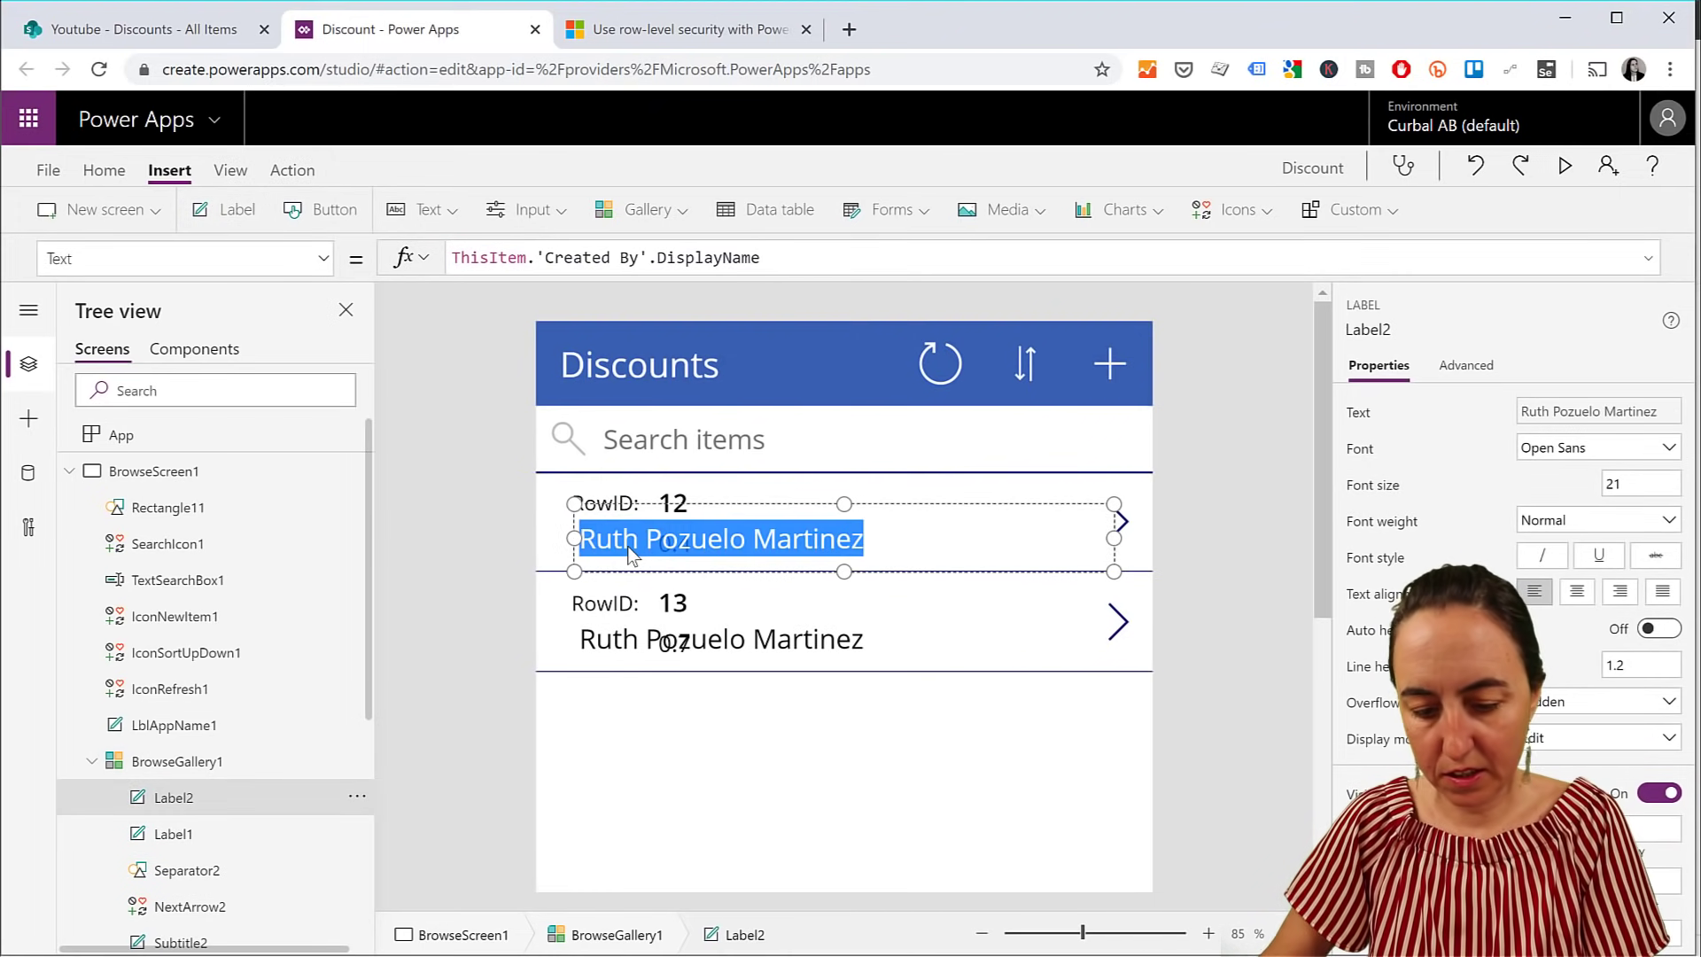
{"action": "type", "text": "Discount:"}
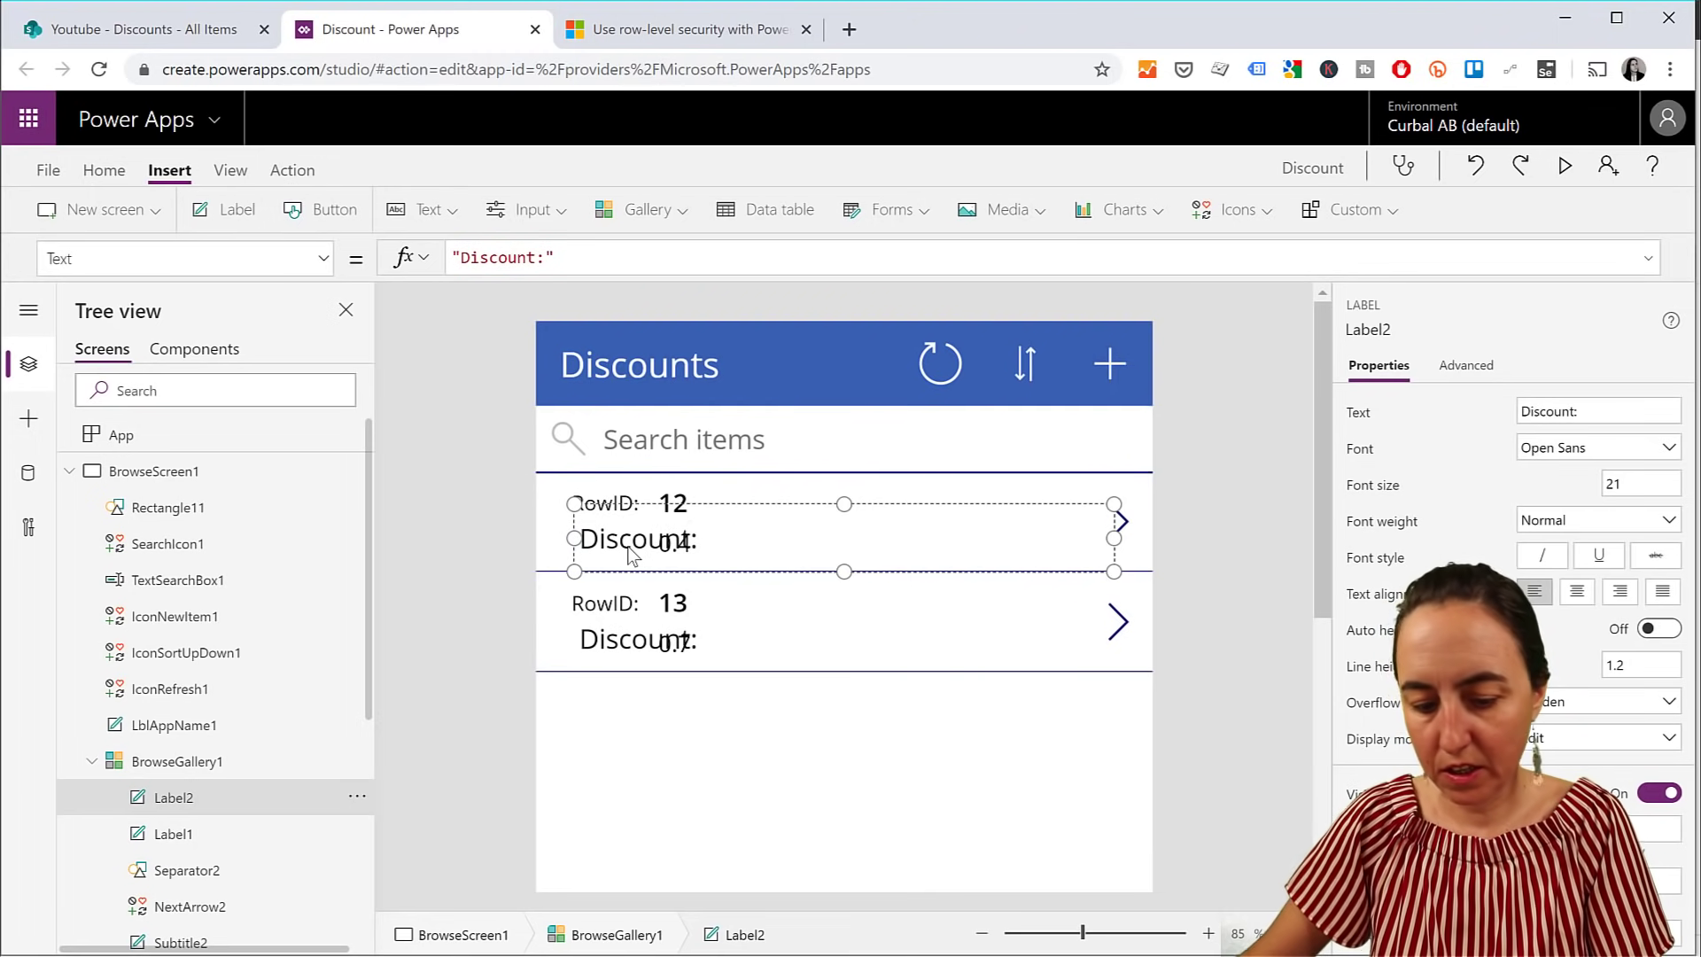
{"action": "double_click", "coordinate": [632, 554]}
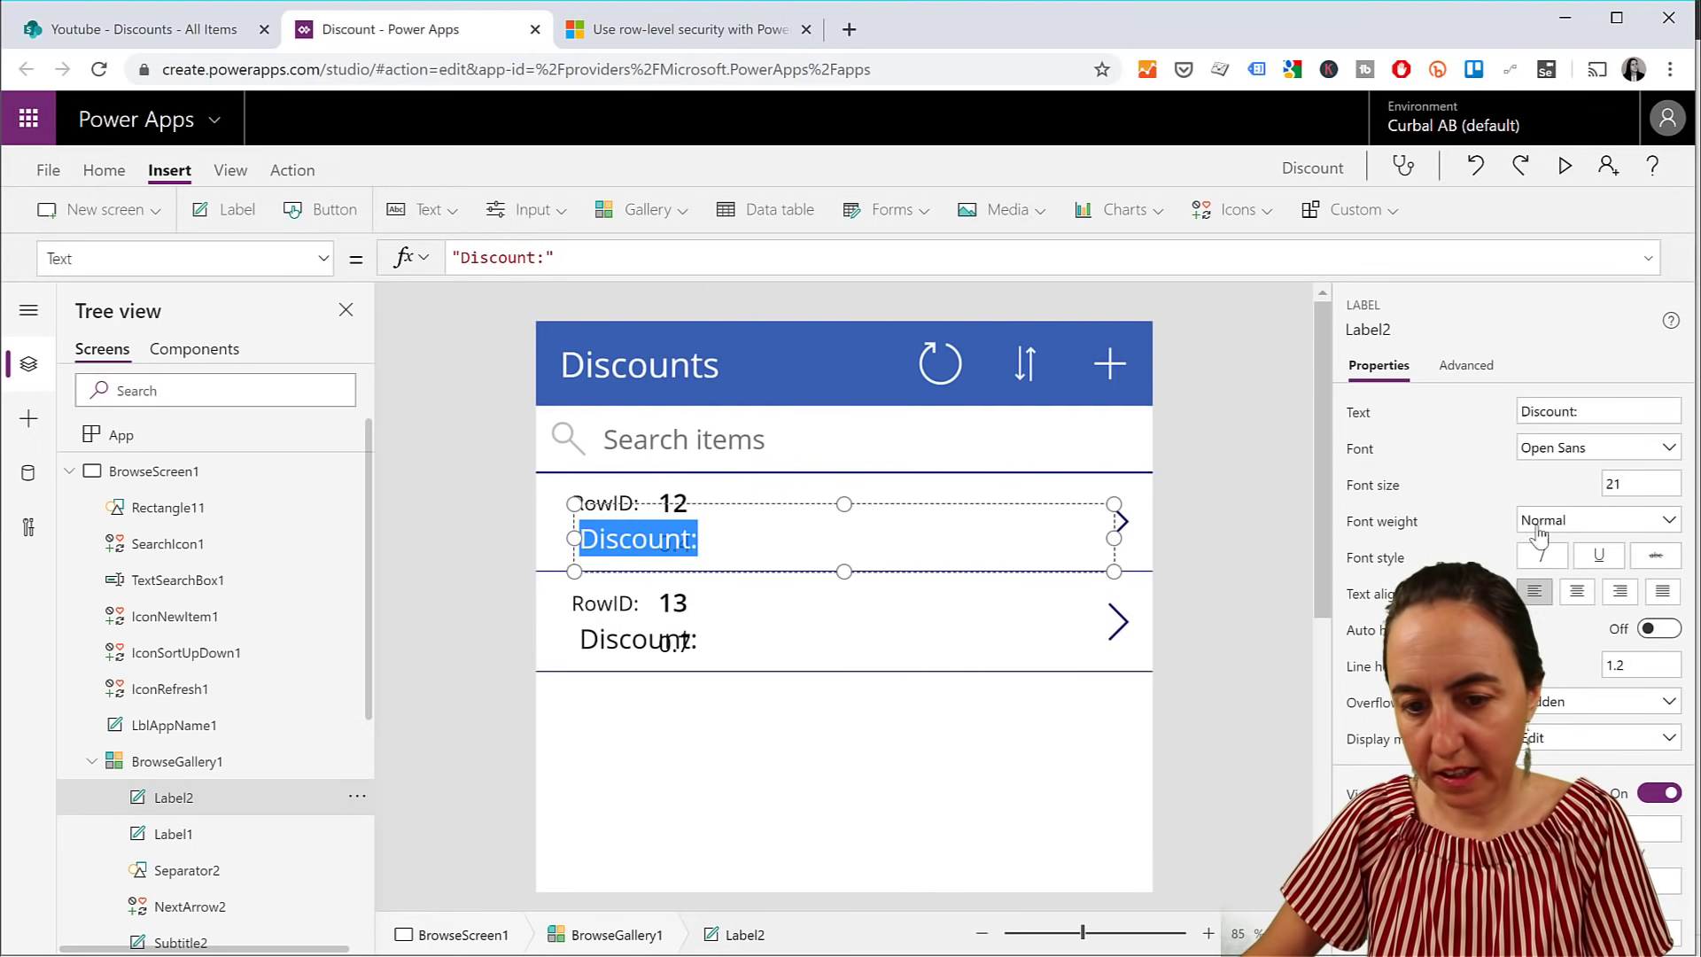
{"action": "left_click", "coordinate": [1656, 488]}
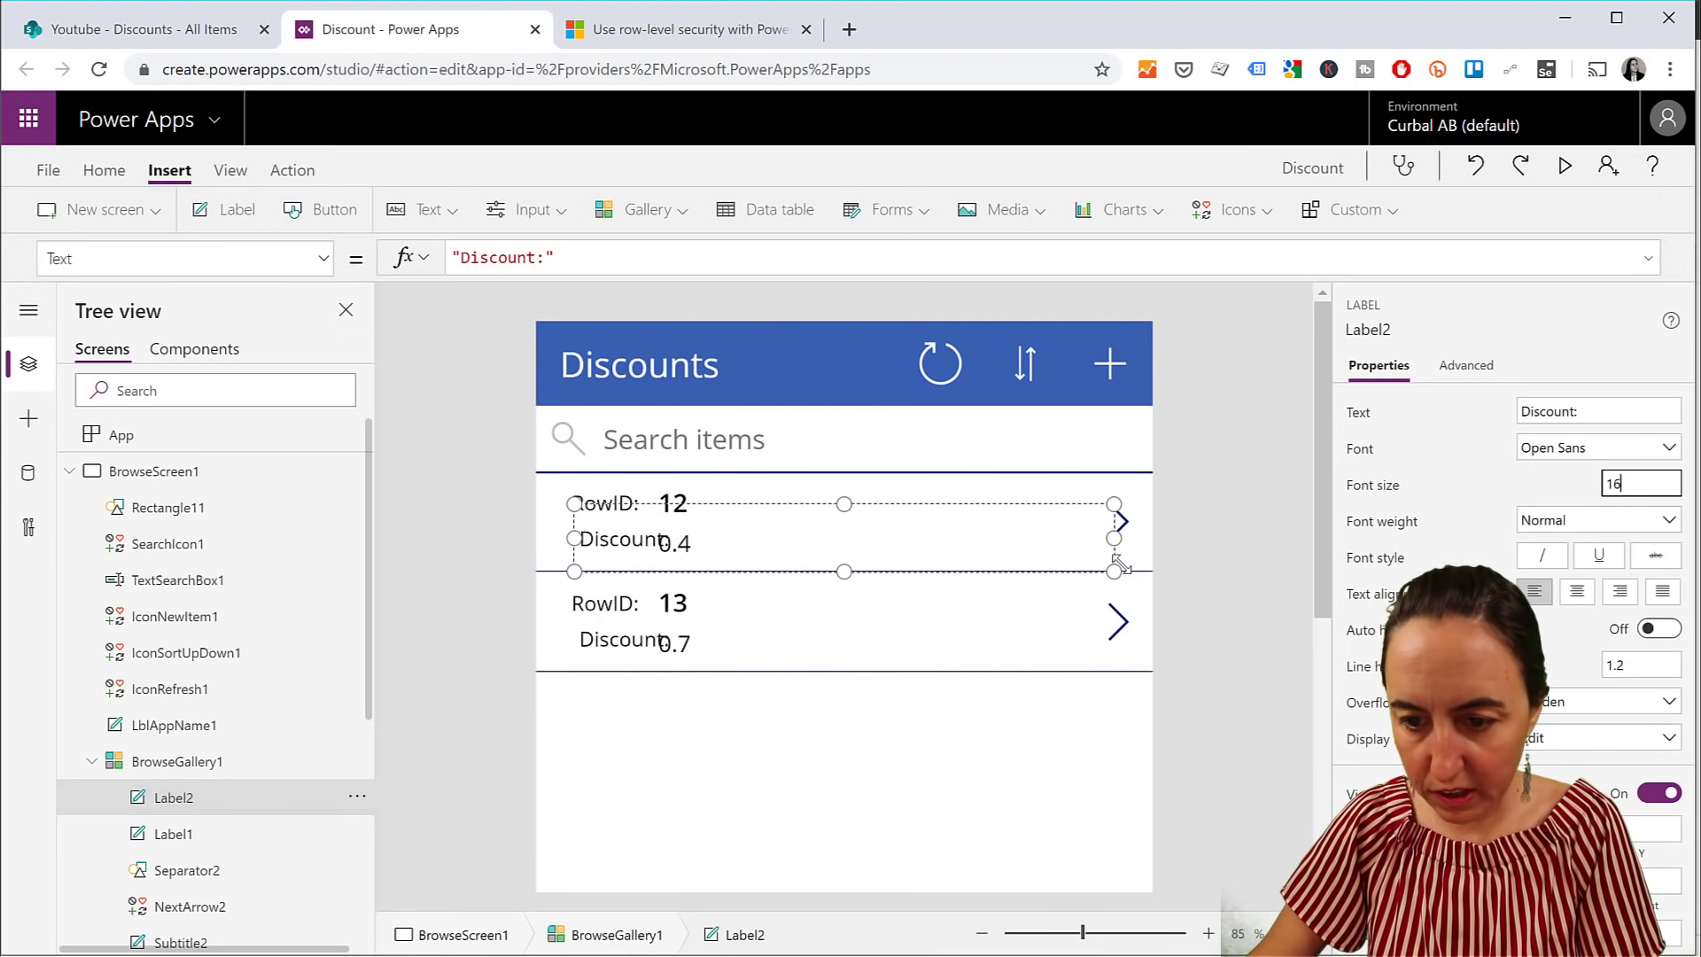
Shrink the 'Discount:' caption to fit and place it just below the RowID line
{"action": "left_click_drag", "start_coordinate": [1116, 572], "coordinate": [1107, 573]}
{"action": "left_click_drag", "start_coordinate": [708, 545], "coordinate": [659, 557]}
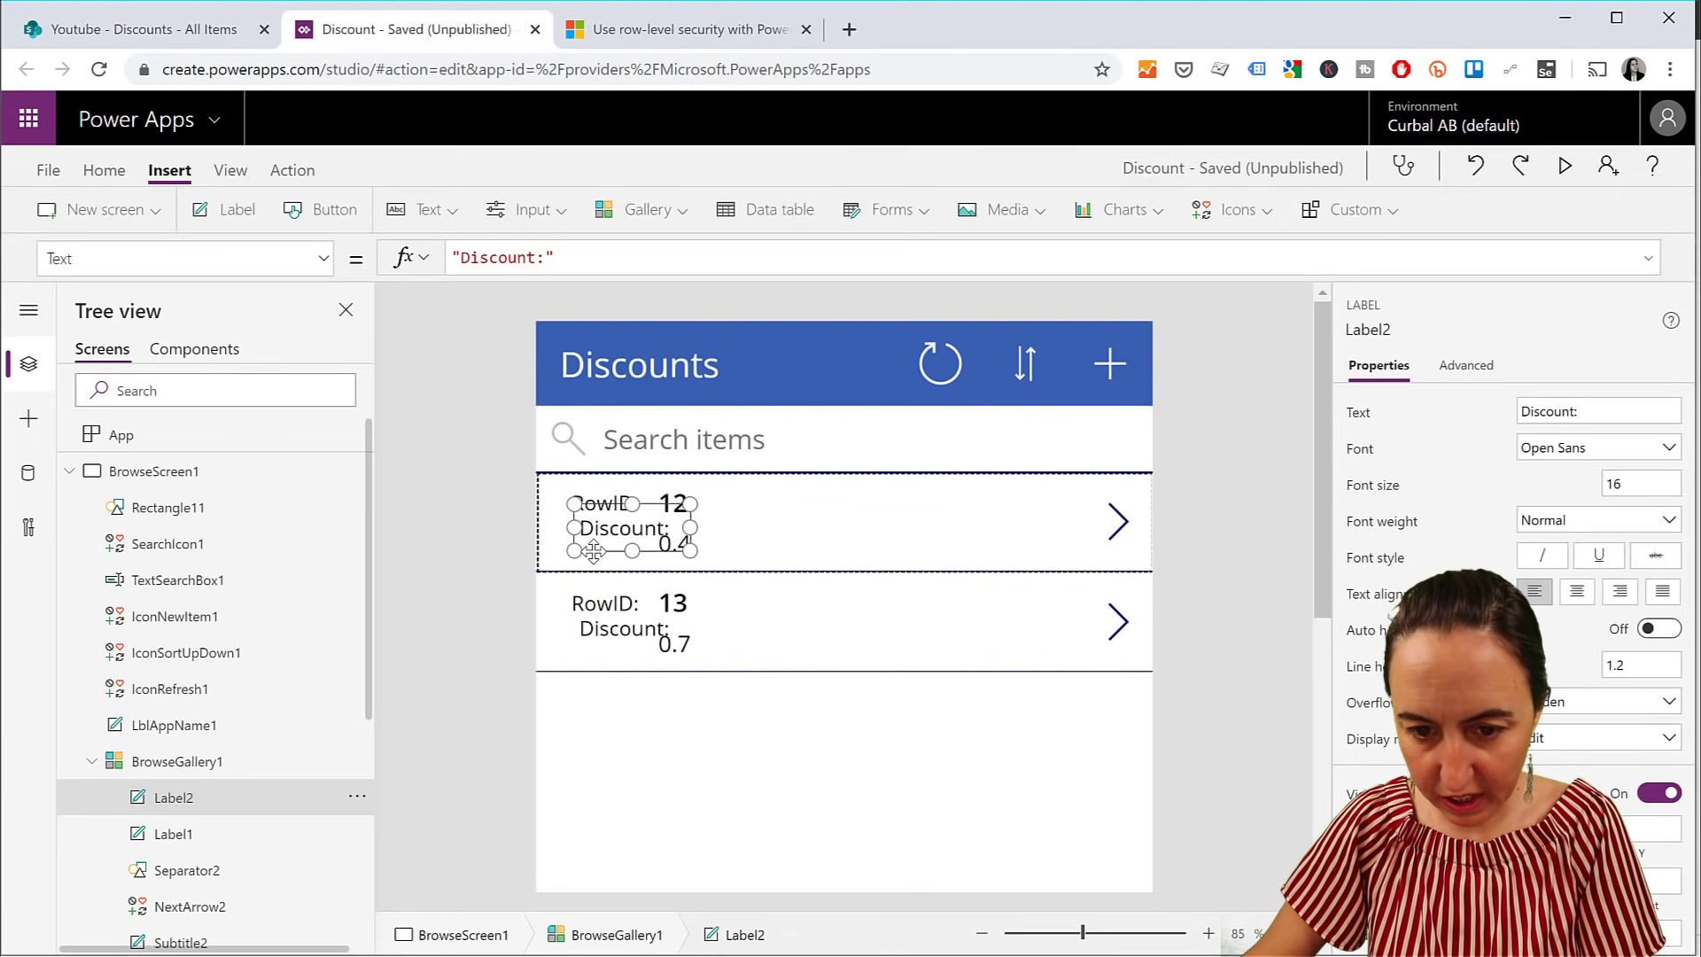
{"action": "mouse_move", "coordinate": [597, 544]}
{"action": "left_mouse_down"}
{"action": "mouse_move", "coordinate": [590, 565]}
{"action": "mouse_move", "coordinate": [588, 544]}
{"action": "left_mouse_up"}
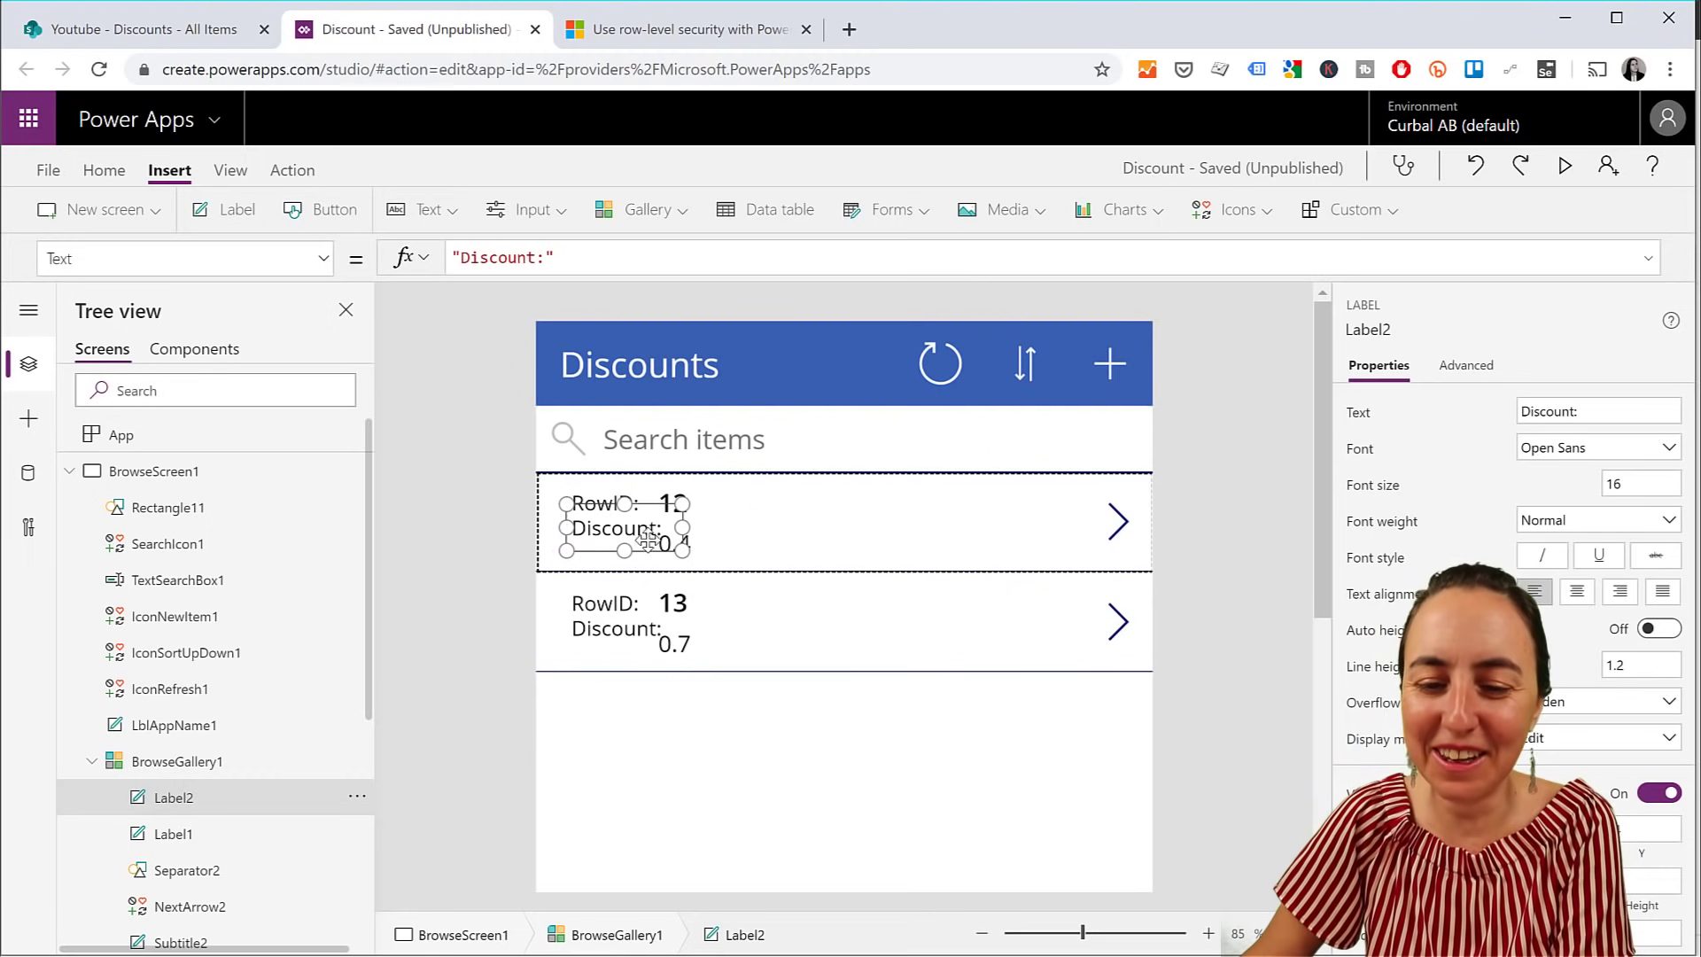
{"action": "left_click_drag", "start_coordinate": [651, 511], "coordinate": [646, 551]}
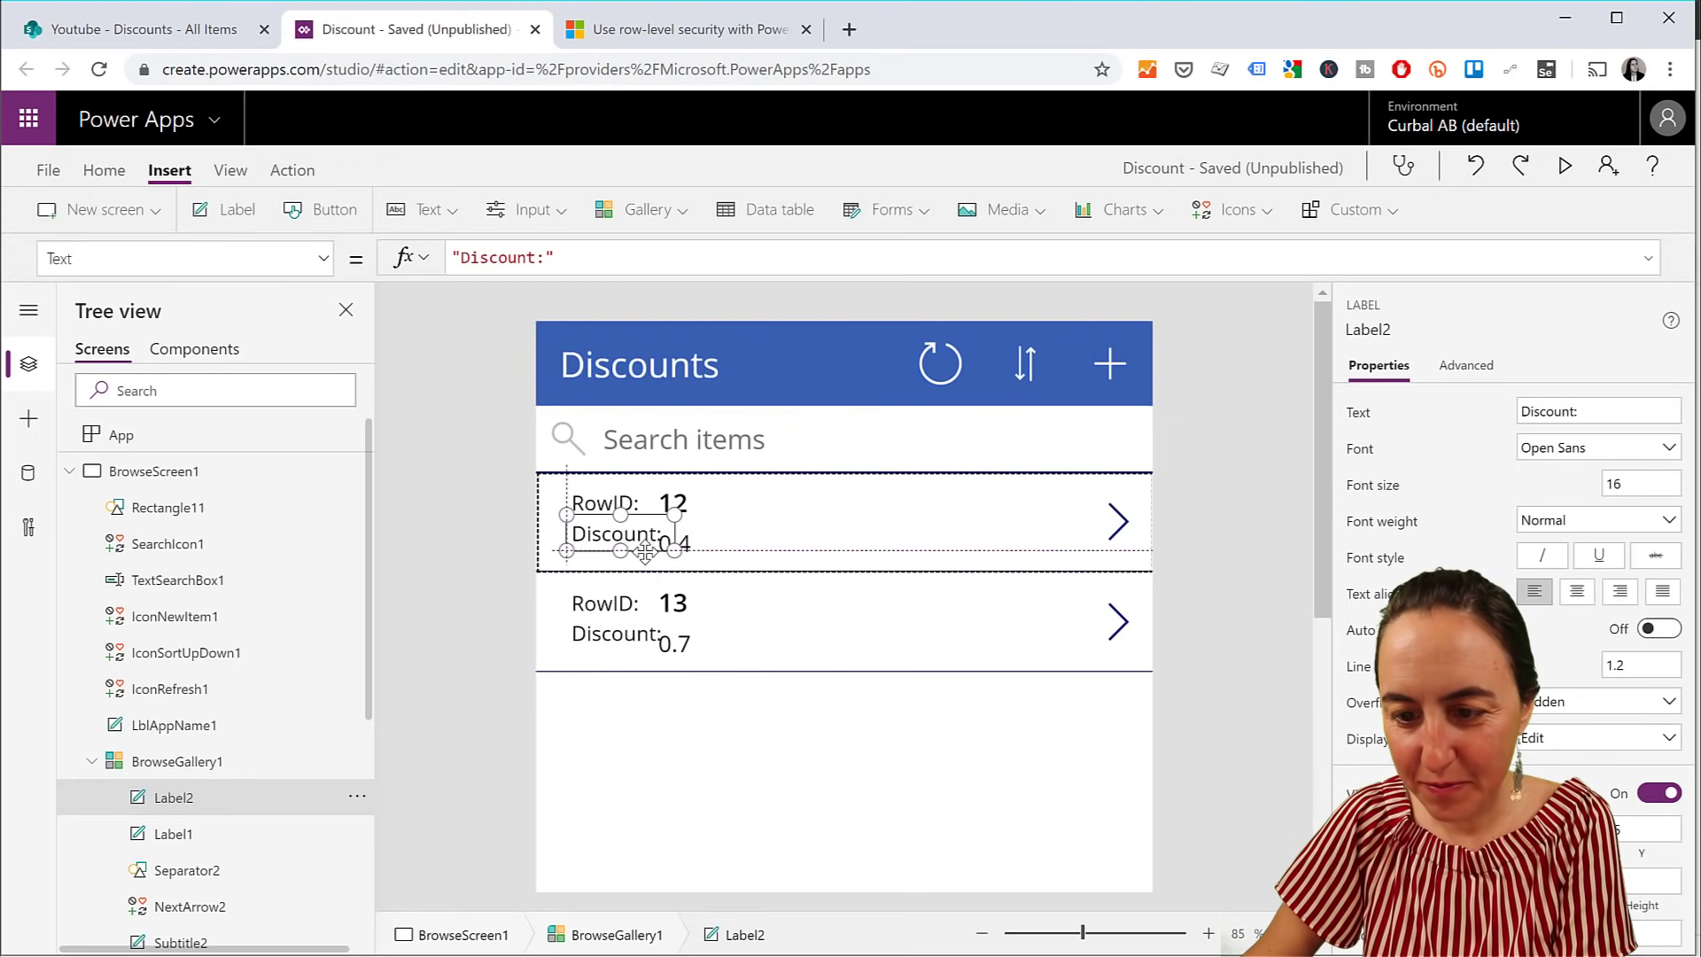
Line the discount value label up beside the 'Discount:' caption and make it slightly taller
{"action": "left_click", "coordinate": [691, 543]}
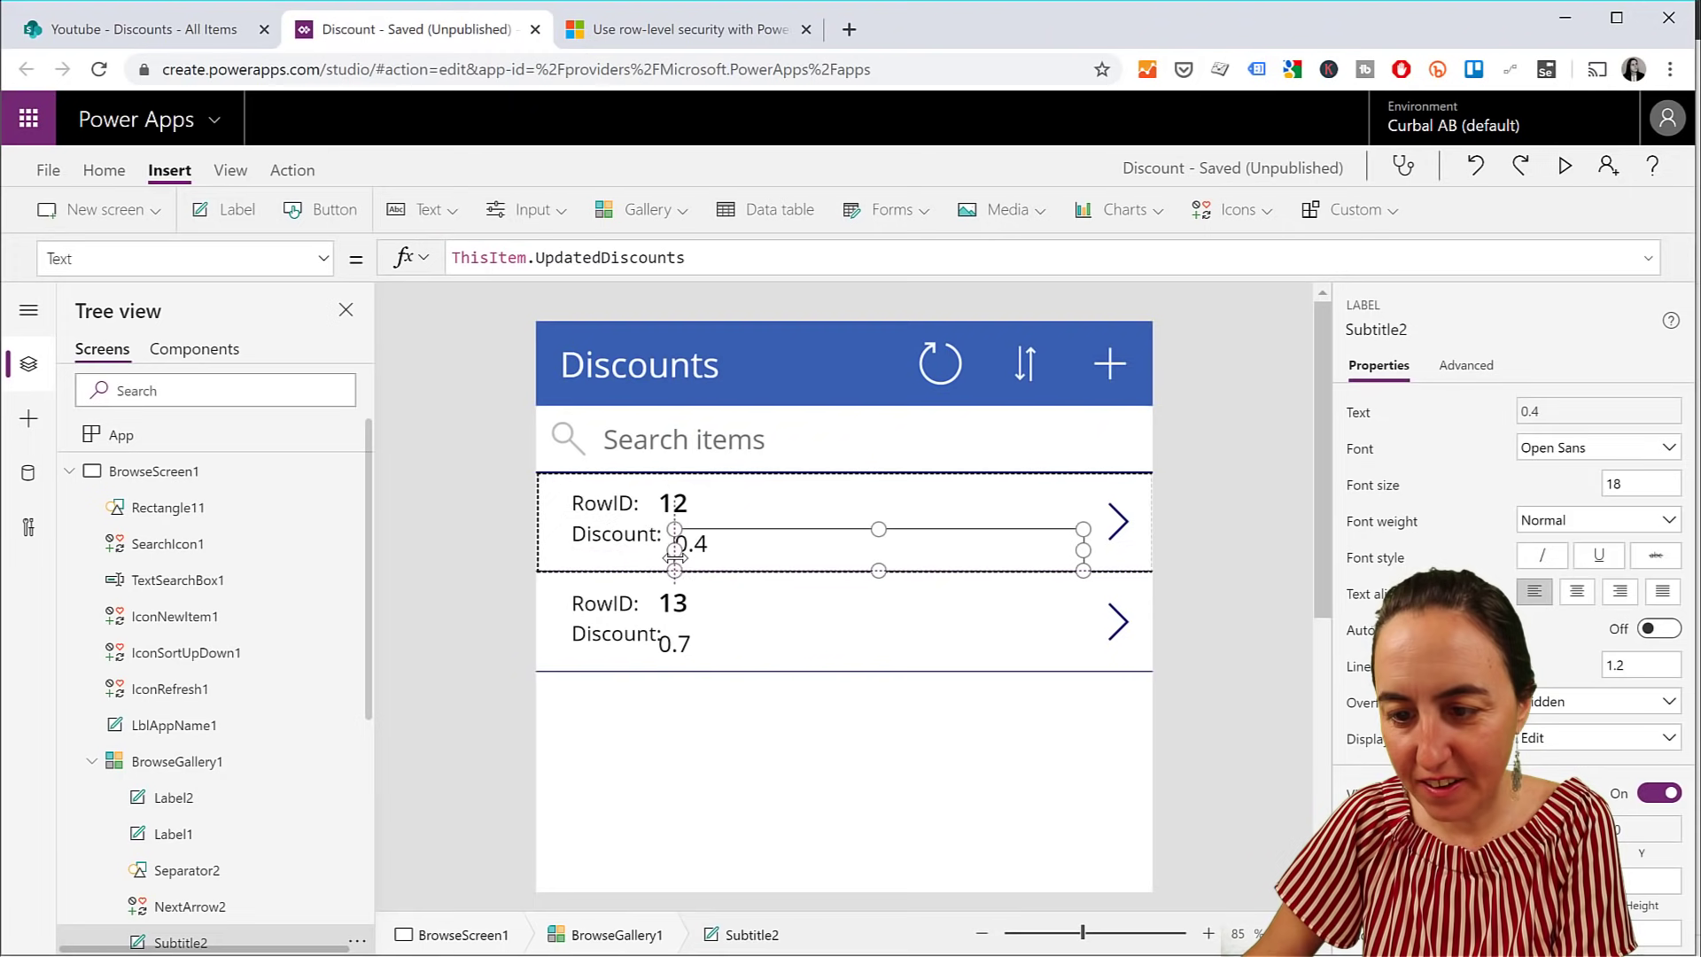
{"action": "left_click_drag", "start_coordinate": [675, 556], "coordinate": [748, 537]}
{"action": "left_click_drag", "start_coordinate": [879, 542], "coordinate": [880, 550]}
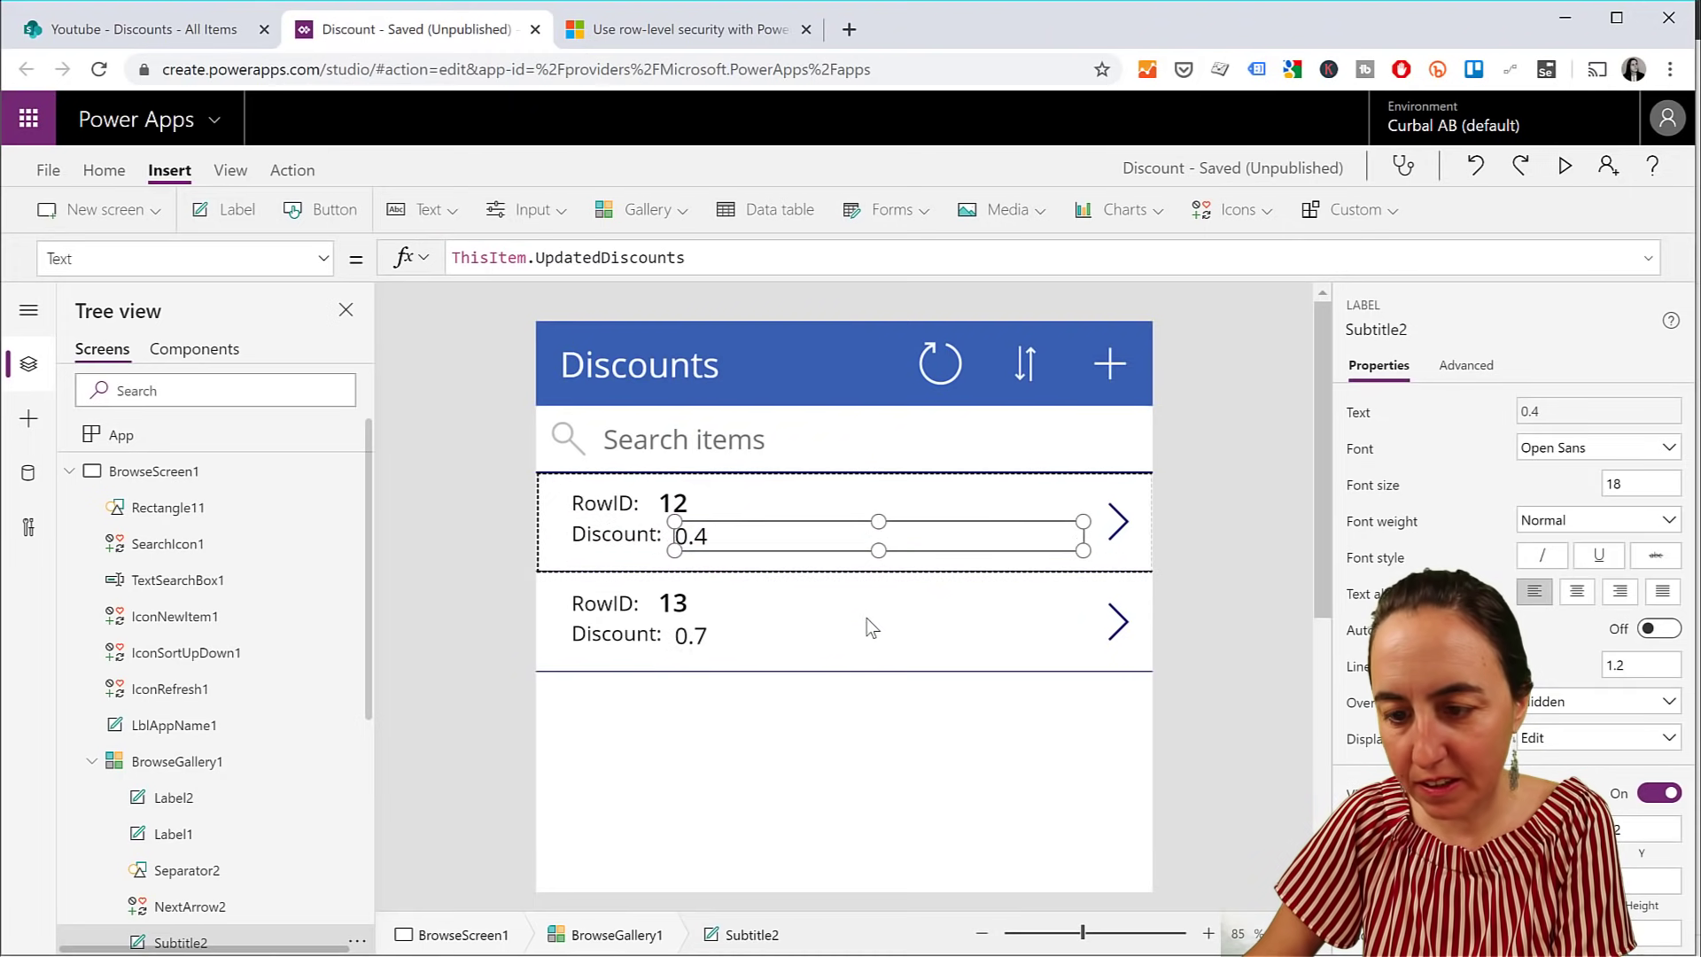
{"action": "left_click", "coordinate": [767, 776]}
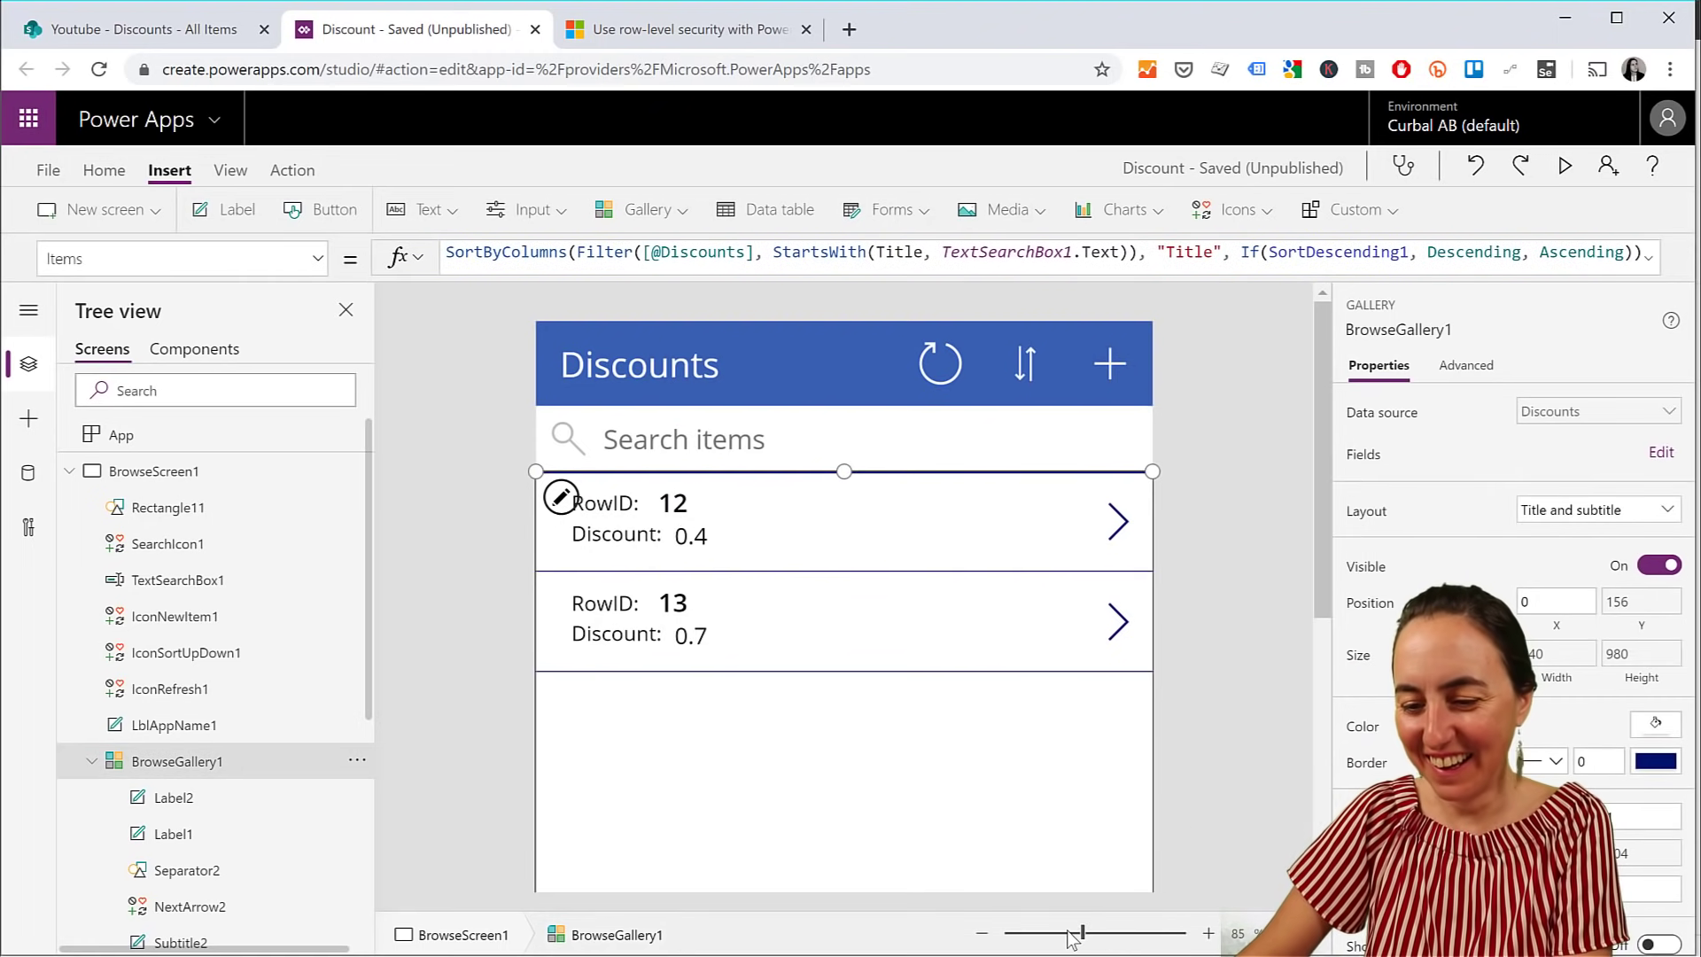
{"action": "left_click_drag", "start_coordinate": [1082, 933], "coordinate": [1067, 933]}
{"action": "scroll", "coordinate": [1214, 719], "scroll_direction": "down", "scroll_amount": 2}
{"action": "left_click", "coordinate": [1238, 597]}
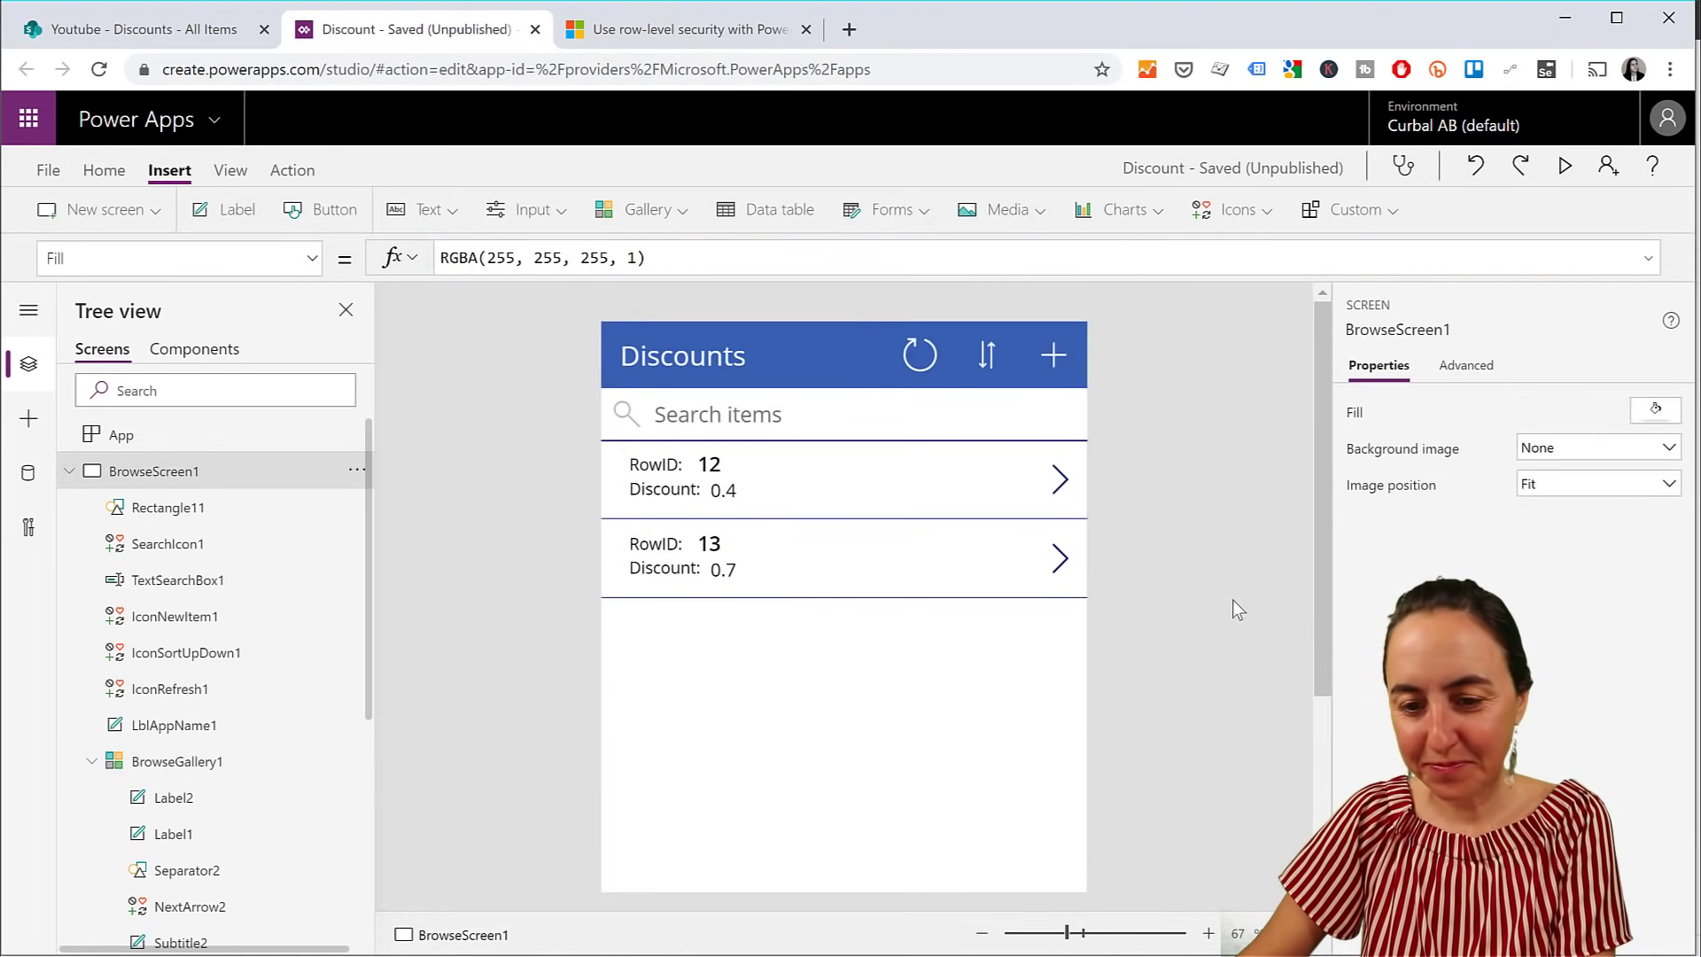
Save the Discount app, publish this version, and return to Power BI Desktop
{"action": "left_click", "coordinate": [48, 171]}
{"action": "left_click", "coordinate": [333, 505]}
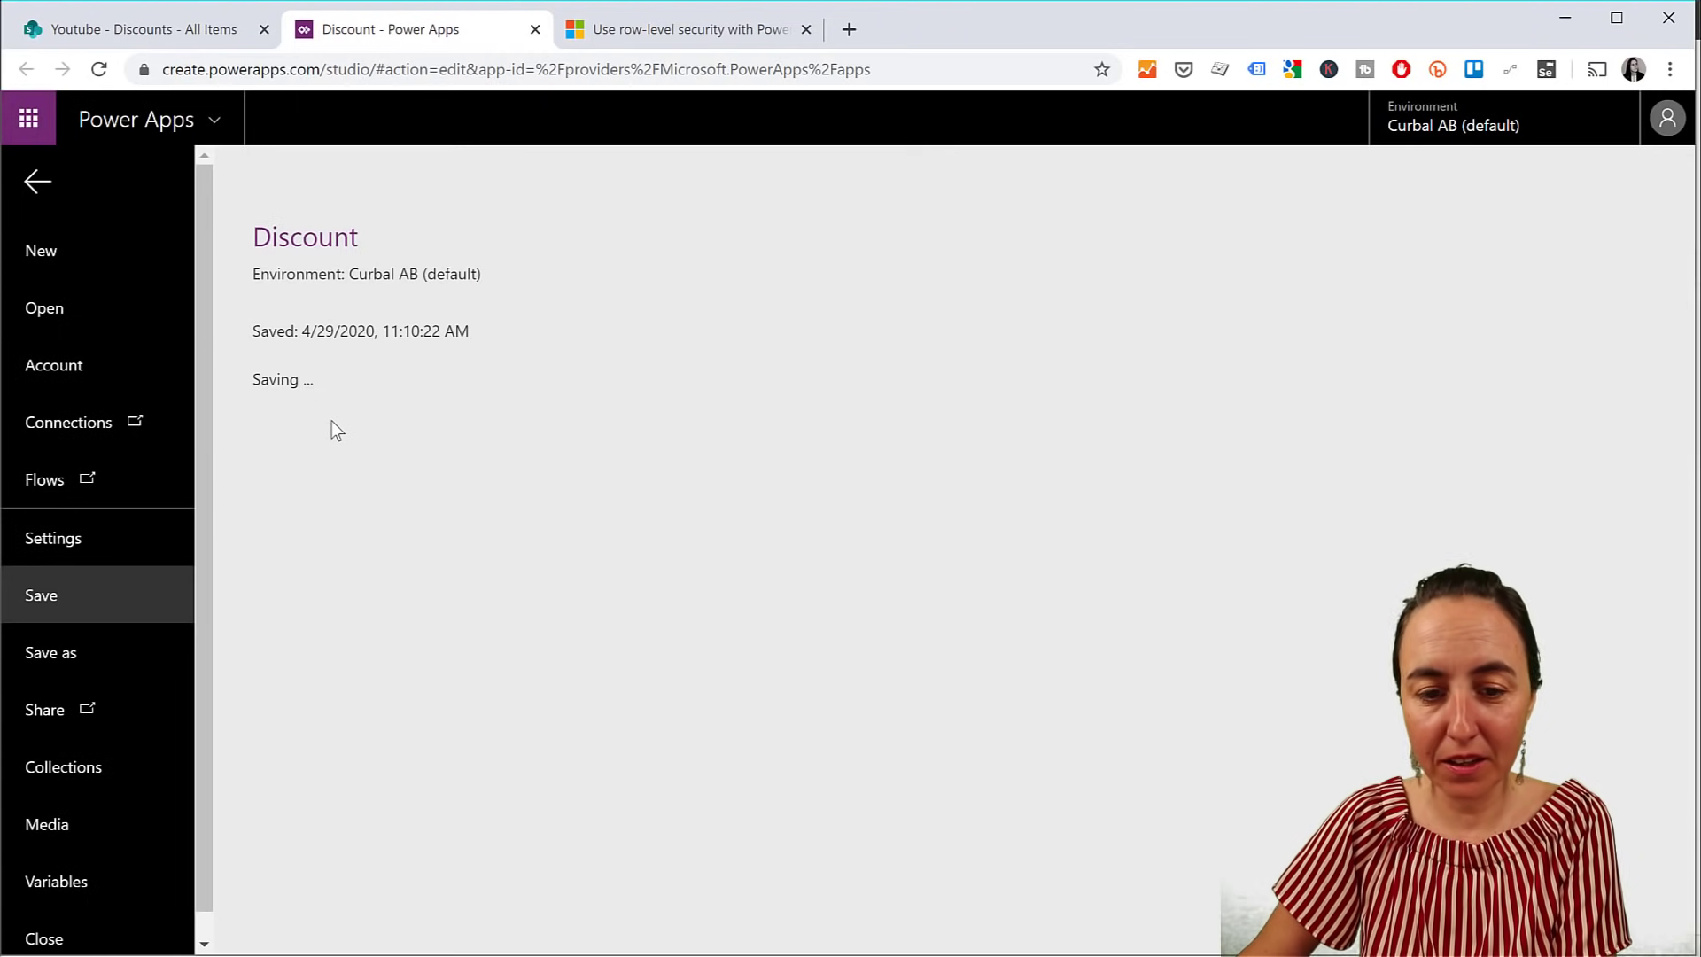
{"action": "left_click", "coordinate": [326, 442]}
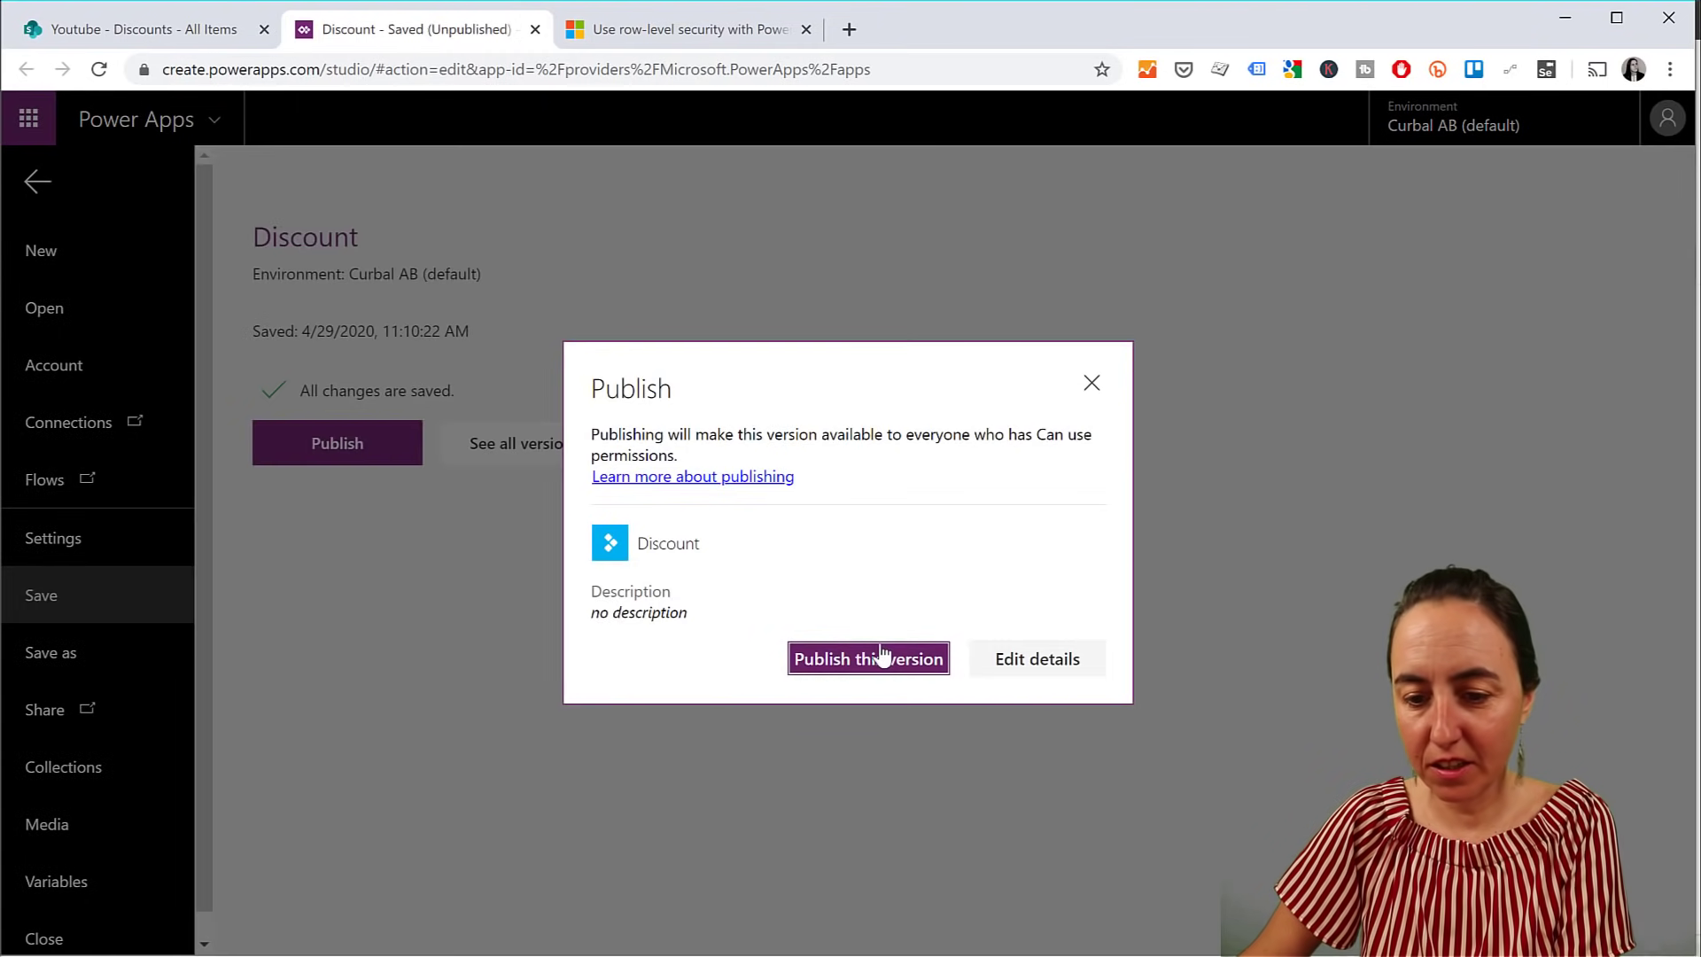
{"action": "left_click", "coordinate": [868, 659]}
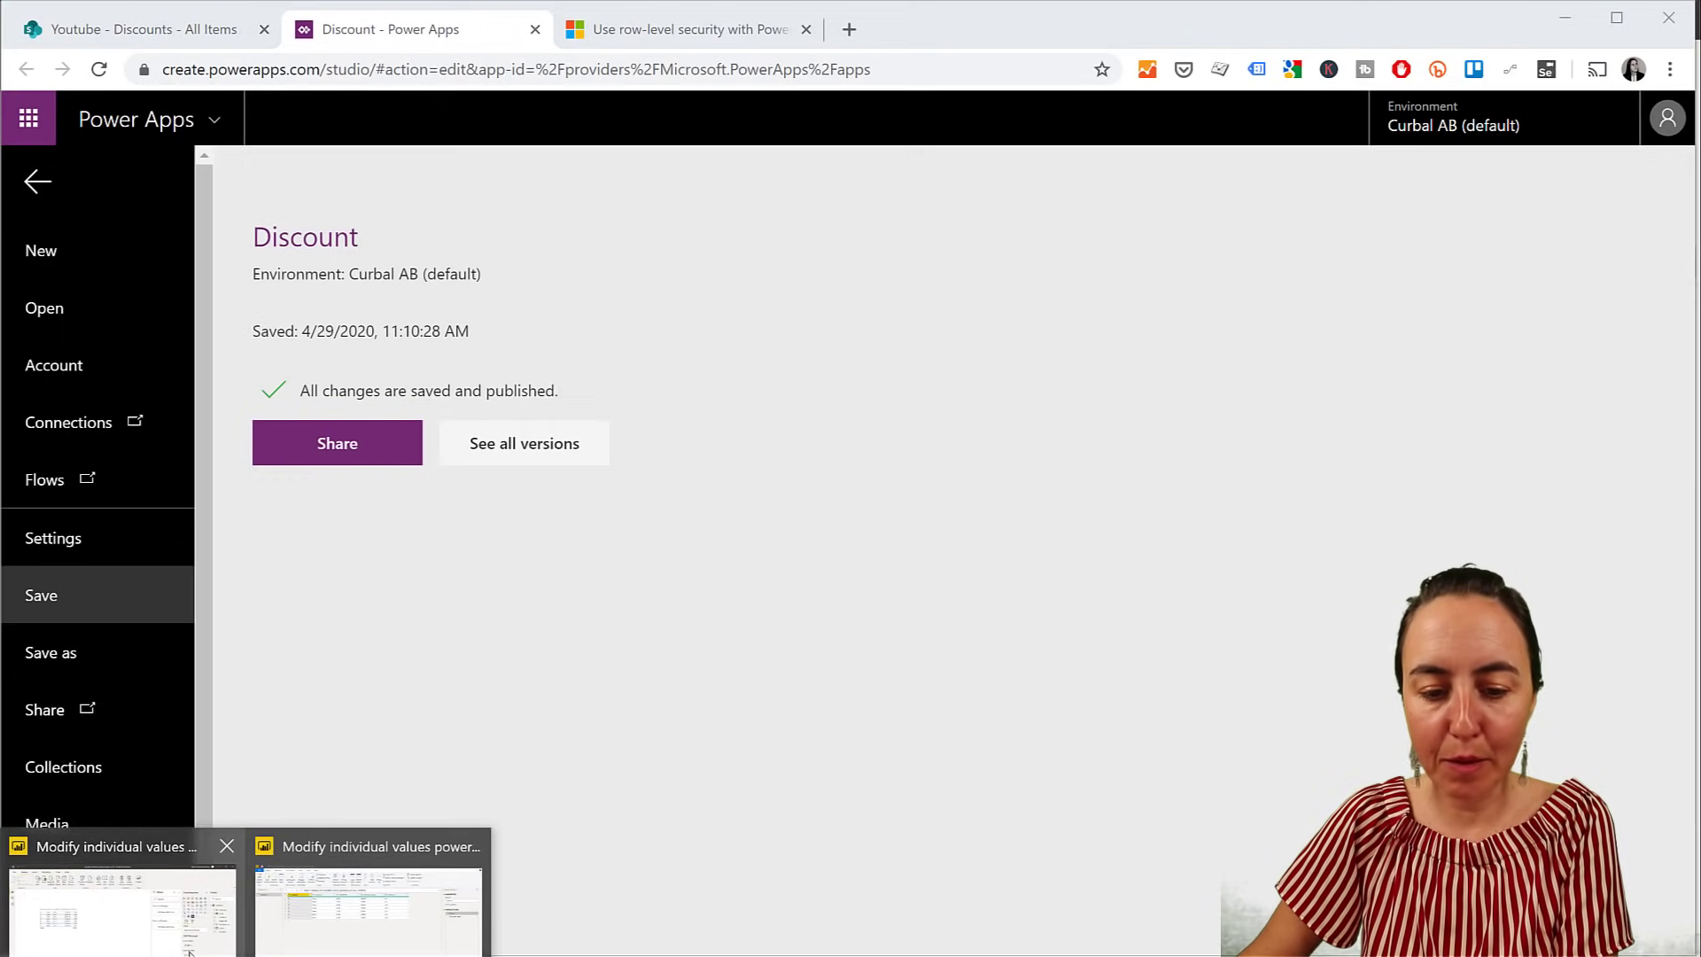
{"action": "left_click", "coordinate": [153, 947]}
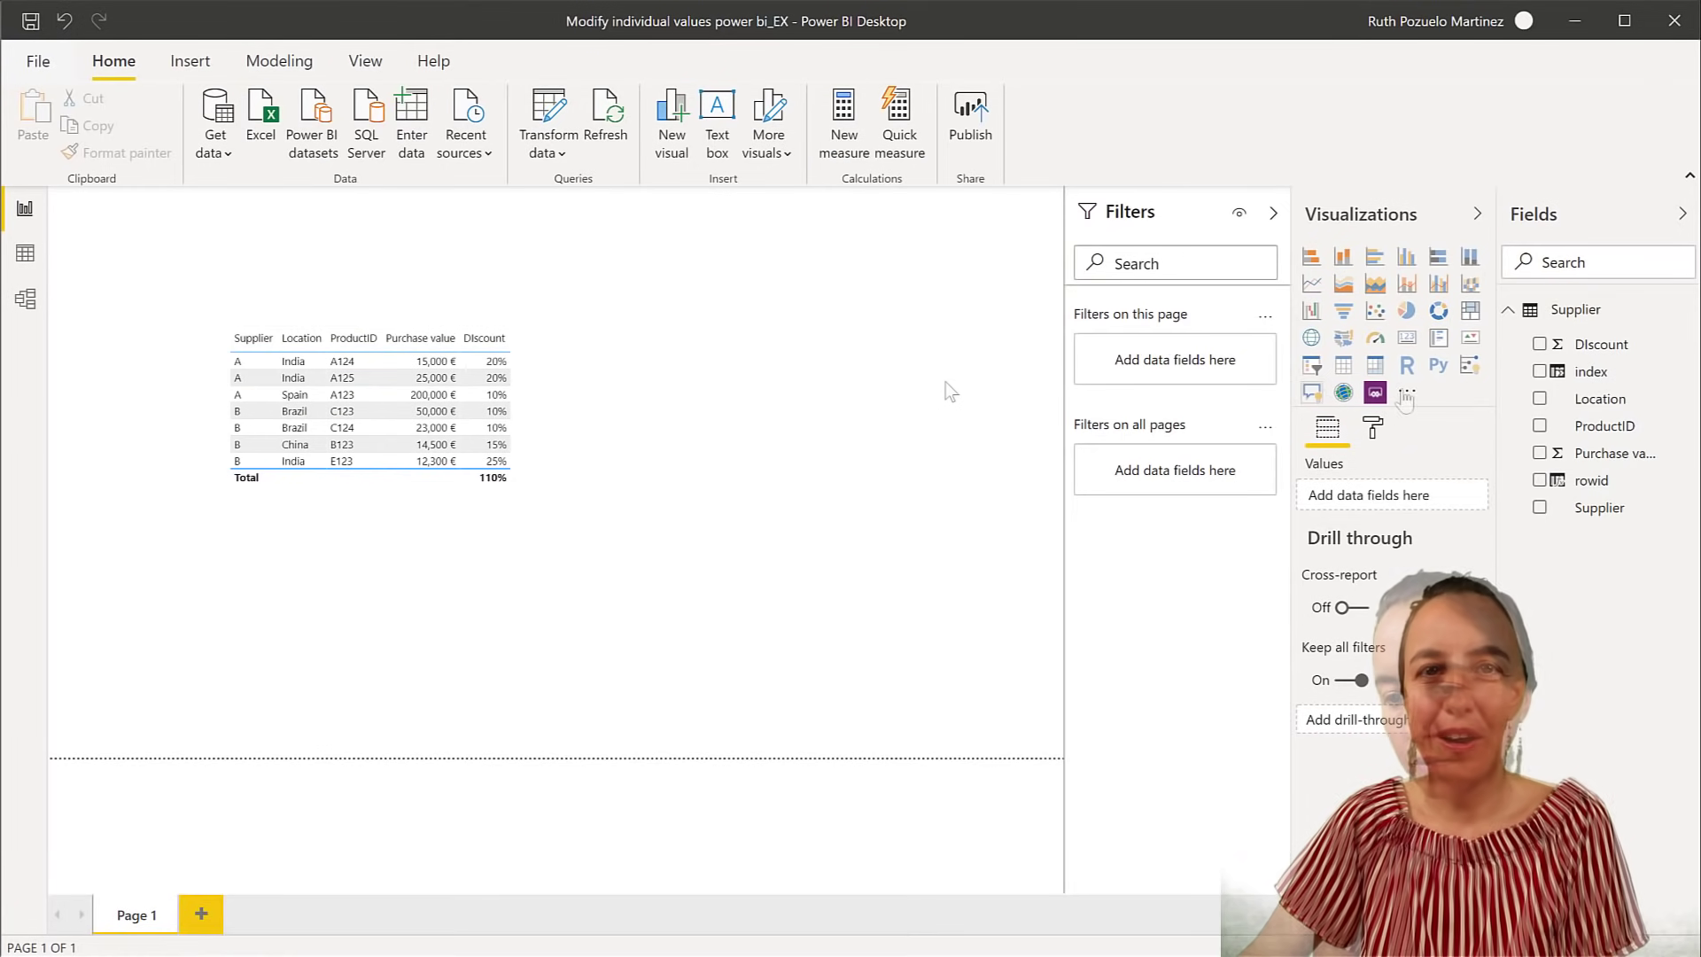
Add a Power Apps visual to the right of the supplier table and make it taller
{"action": "left_click", "coordinate": [1384, 400]}
{"action": "left_click_drag", "start_coordinate": [394, 220], "coordinate": [835, 278]}
{"action": "left_click", "coordinate": [791, 407]}
{"action": "left_click", "coordinate": [772, 394]}
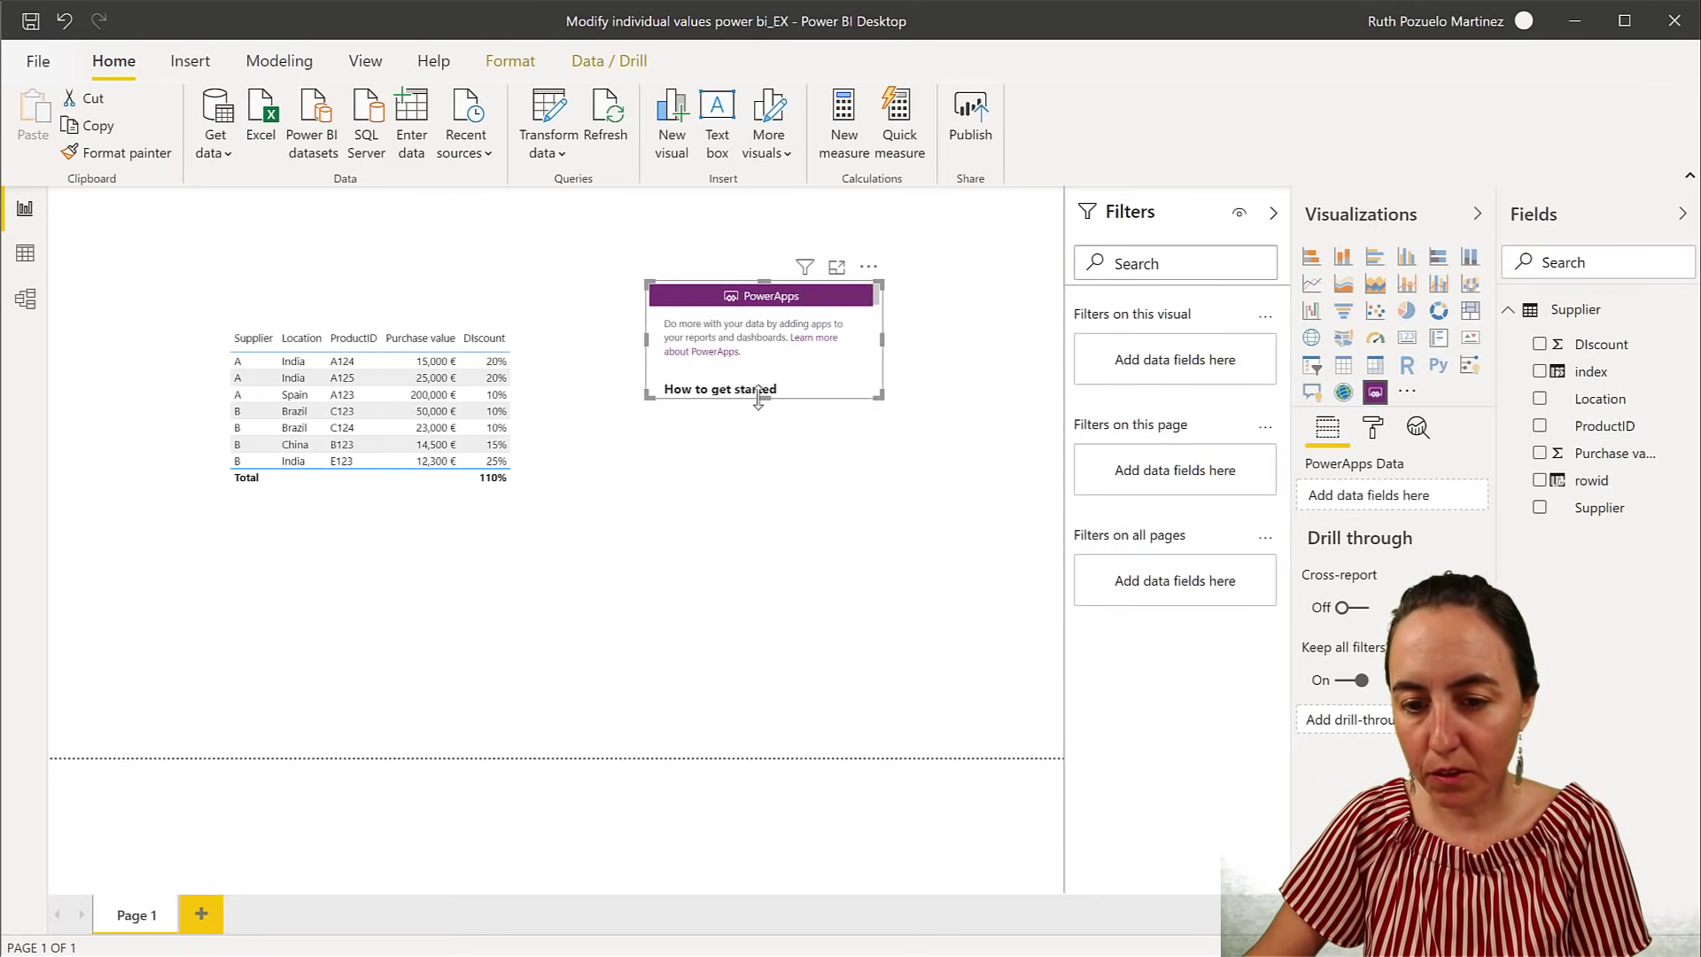
{"action": "left_click_drag", "start_coordinate": [763, 398], "coordinate": [778, 639]}
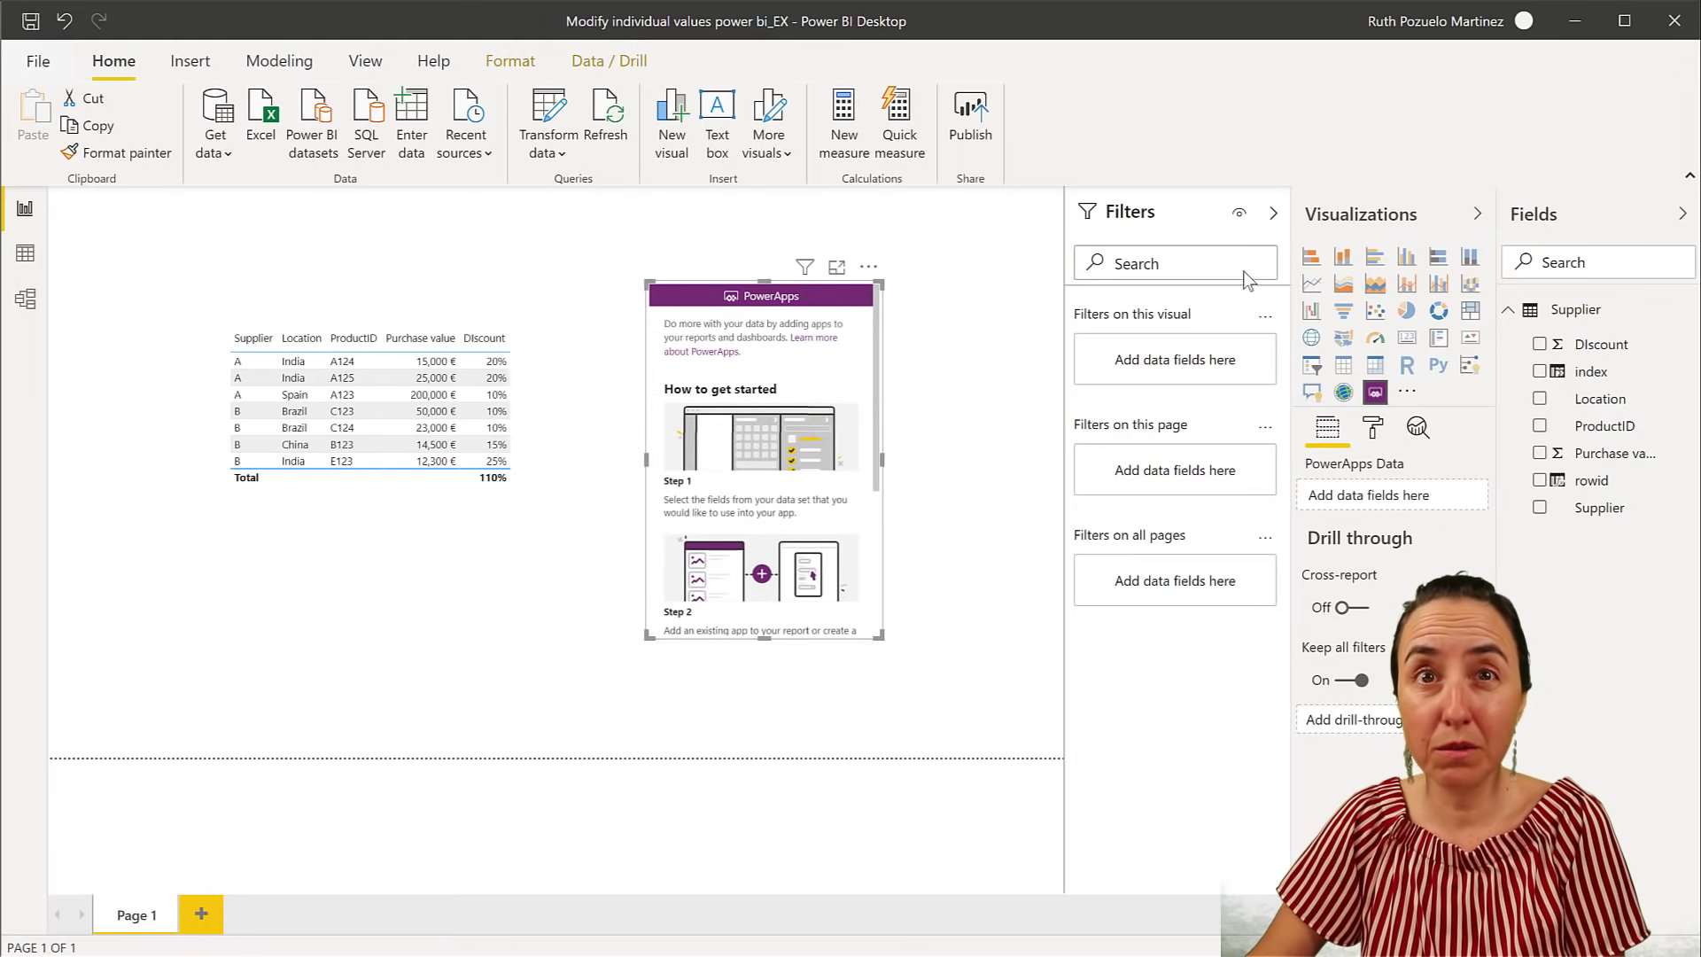
Feed the rowid field into the visual, attach the existing Discount app, and enlarge the visual
{"action": "left_click_drag", "start_coordinate": [1581, 483], "coordinate": [800, 459]}
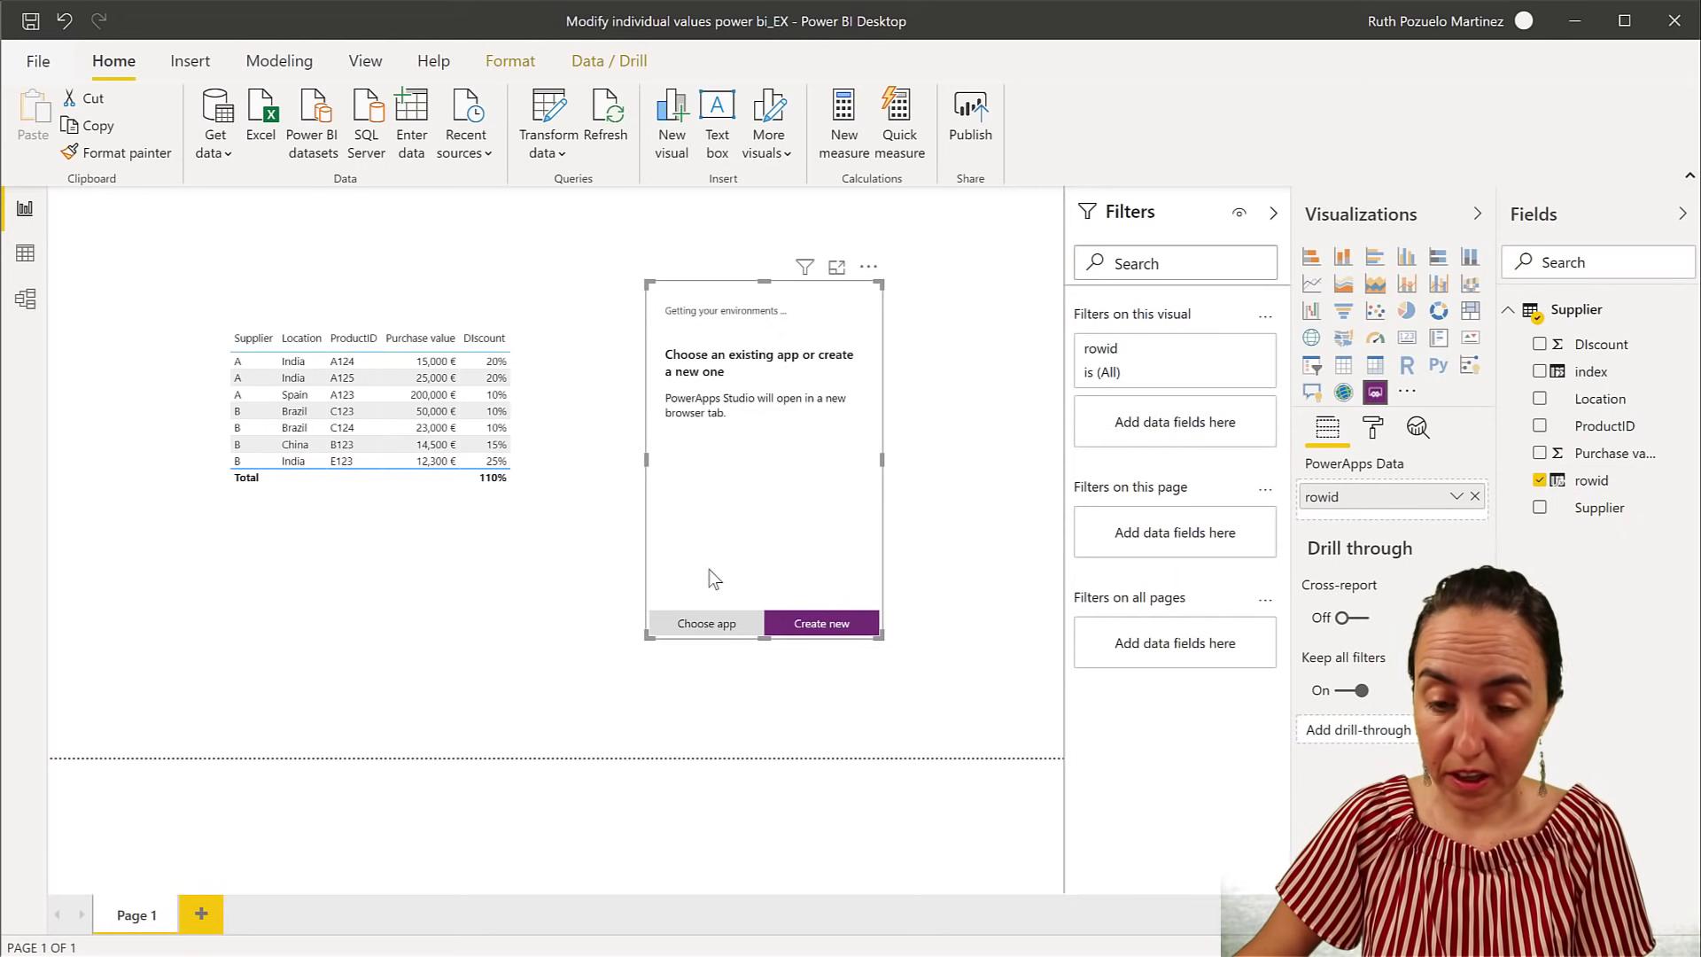
{"action": "left_click", "coordinate": [706, 622]}
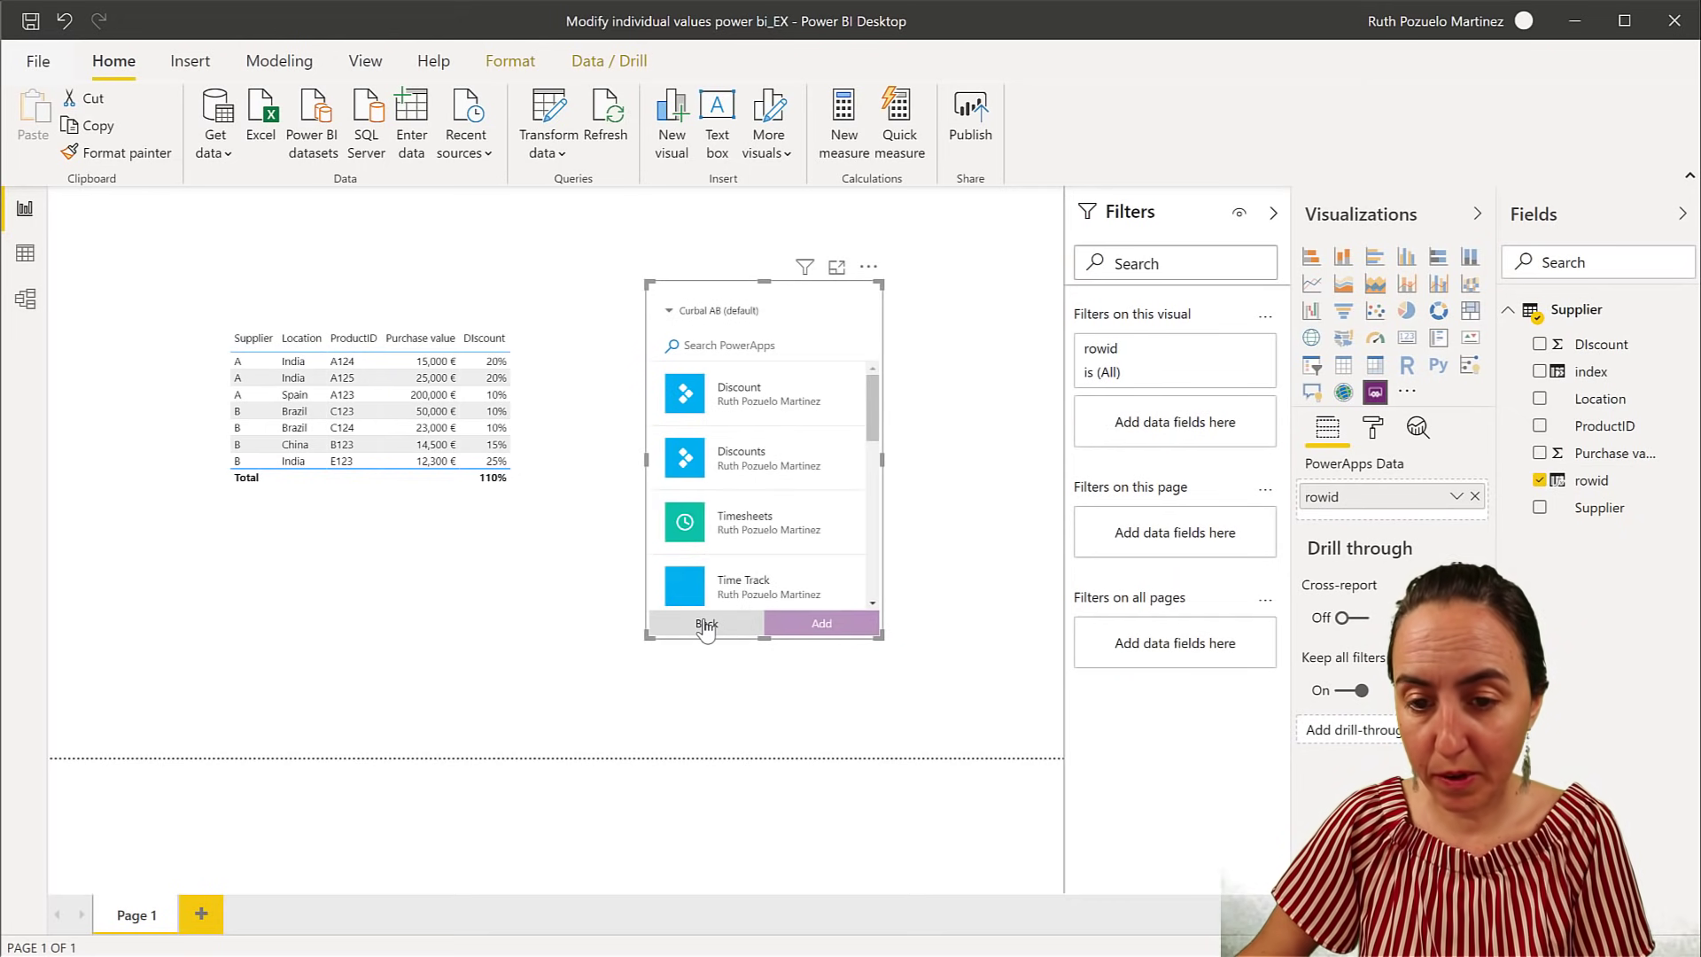
{"action": "left_click", "coordinate": [801, 409]}
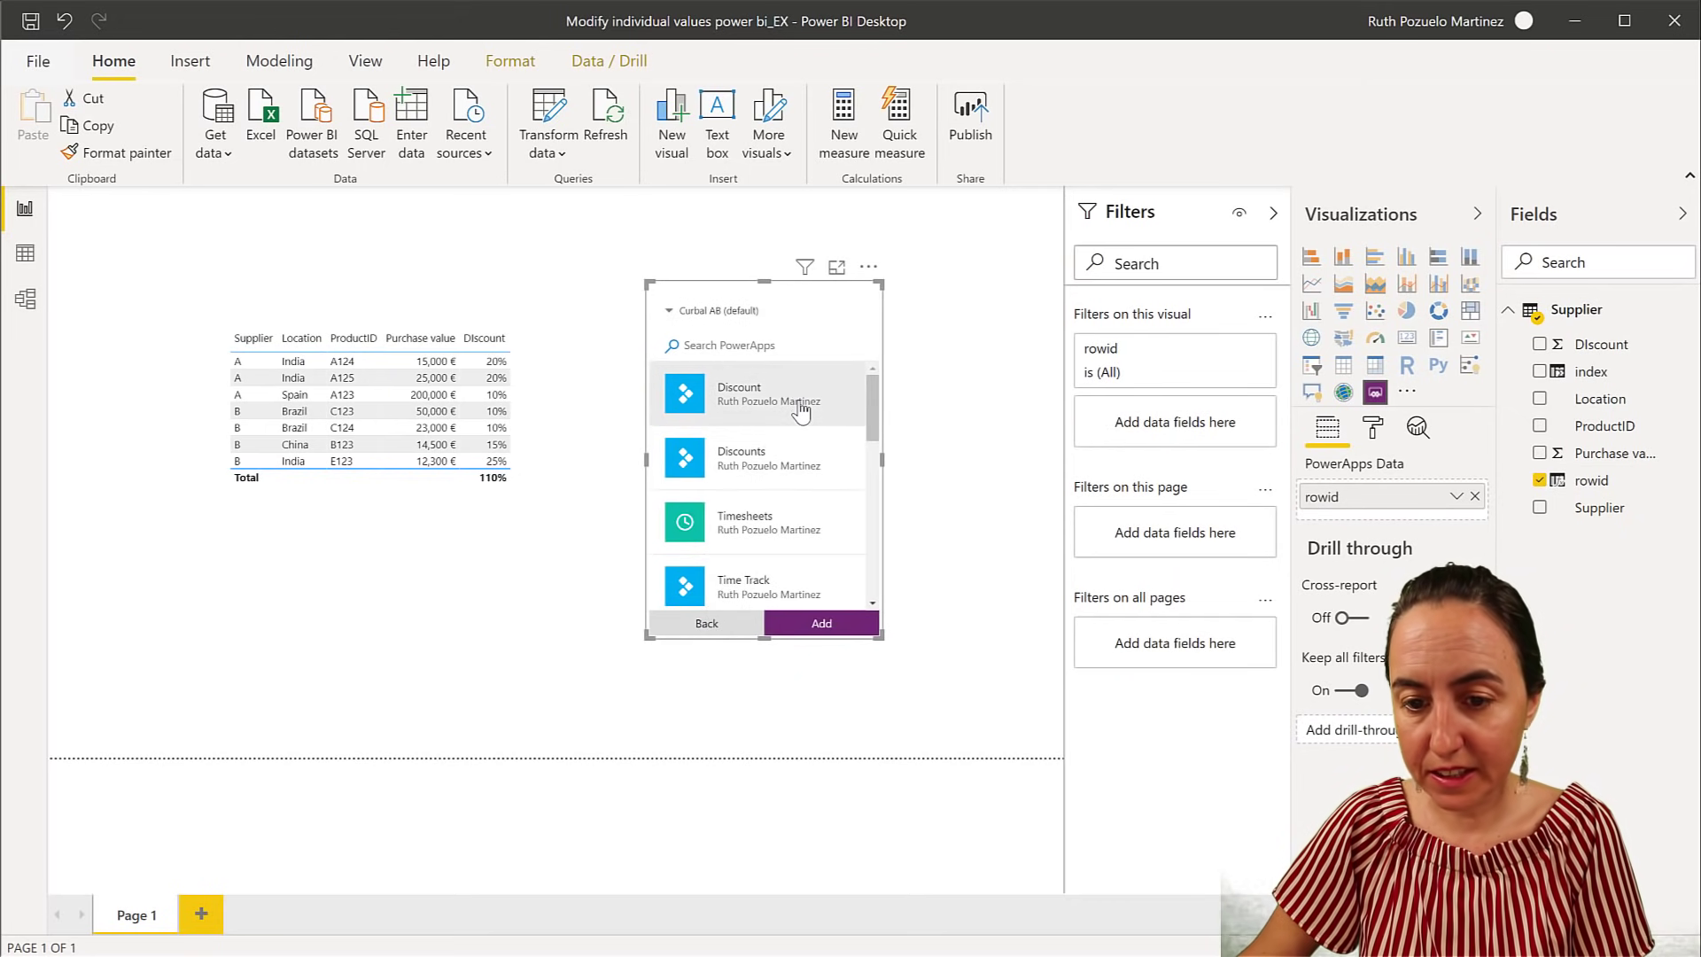
{"action": "left_click", "coordinate": [821, 624]}
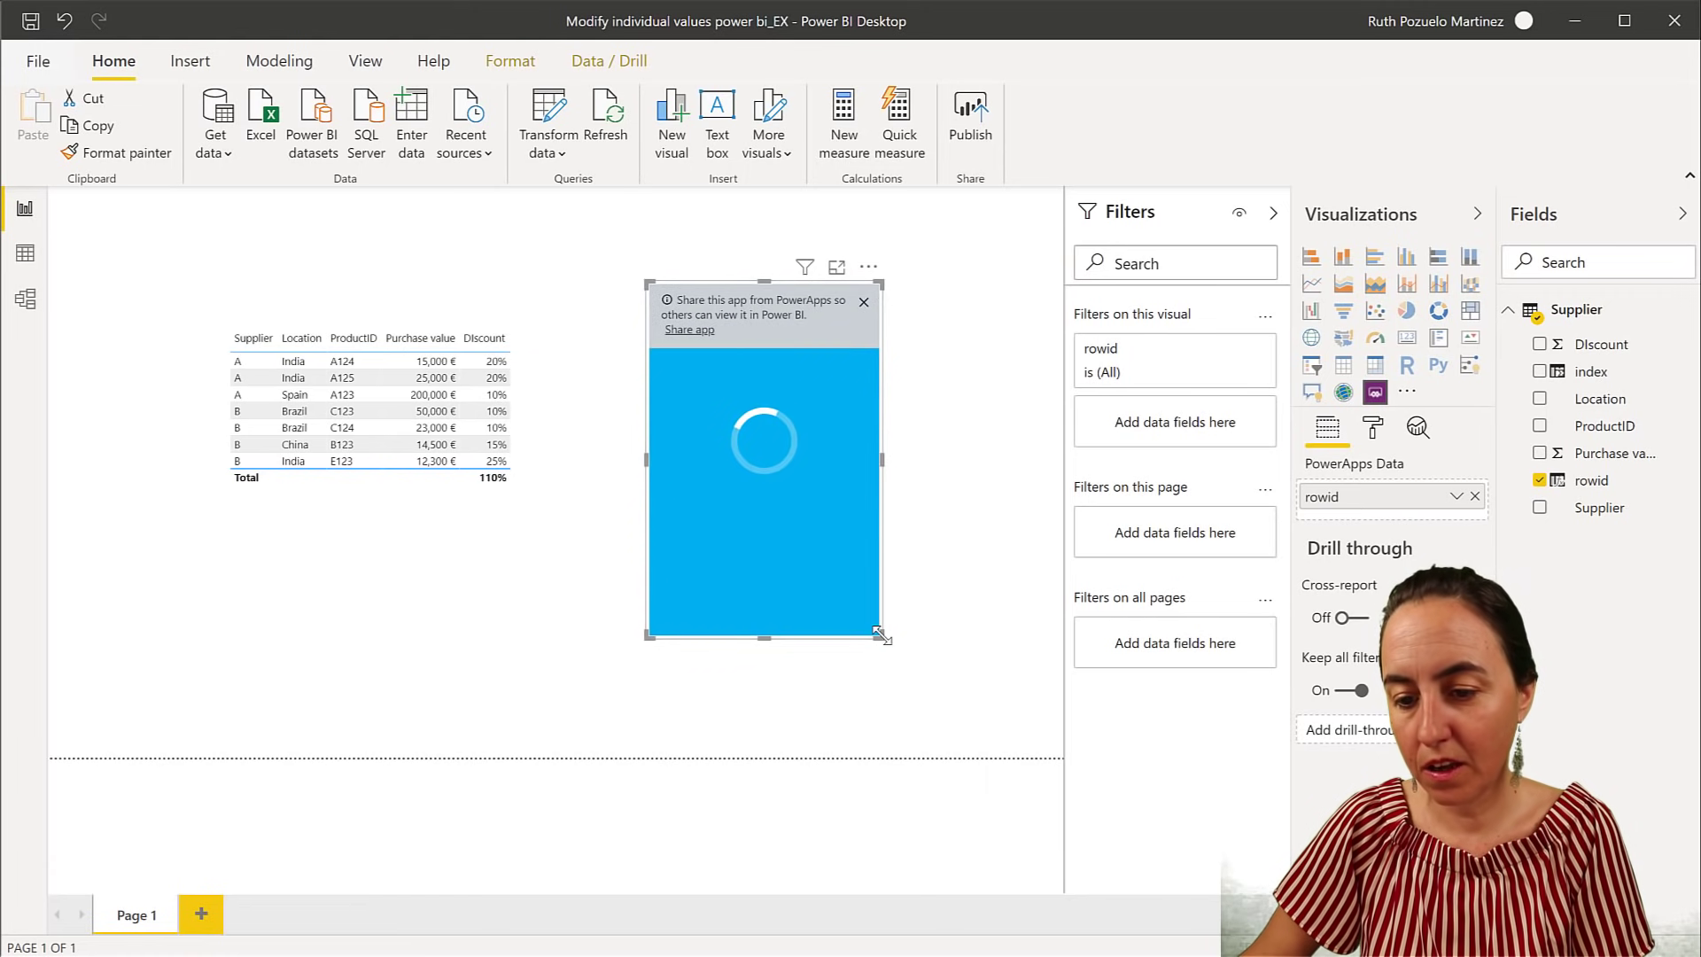
{"action": "mouse_move", "coordinate": [973, 706]}
{"action": "left_mouse_down"}
{"action": "mouse_move", "coordinate": [949, 706]}
{"action": "mouse_move", "coordinate": [990, 714]}
{"action": "left_mouse_up"}
{"action": "left_click", "coordinate": [953, 296]}
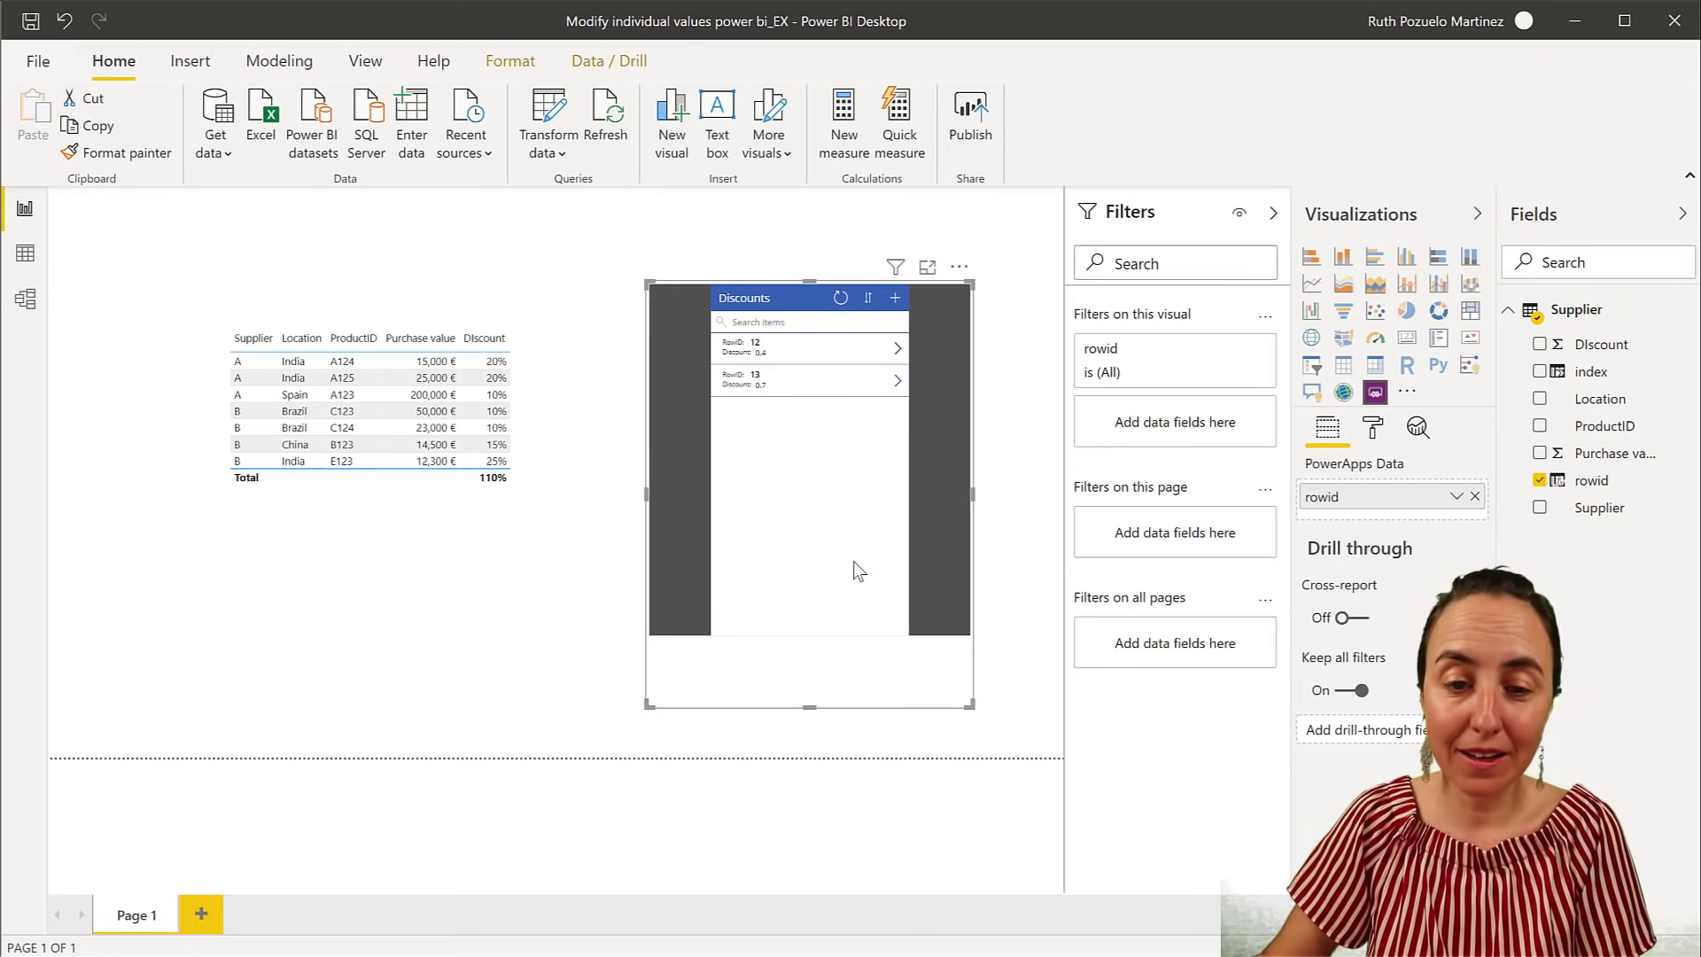
In Power Query Editor, create a blank query and then delete Query1
{"action": "left_click", "coordinate": [550, 111]}
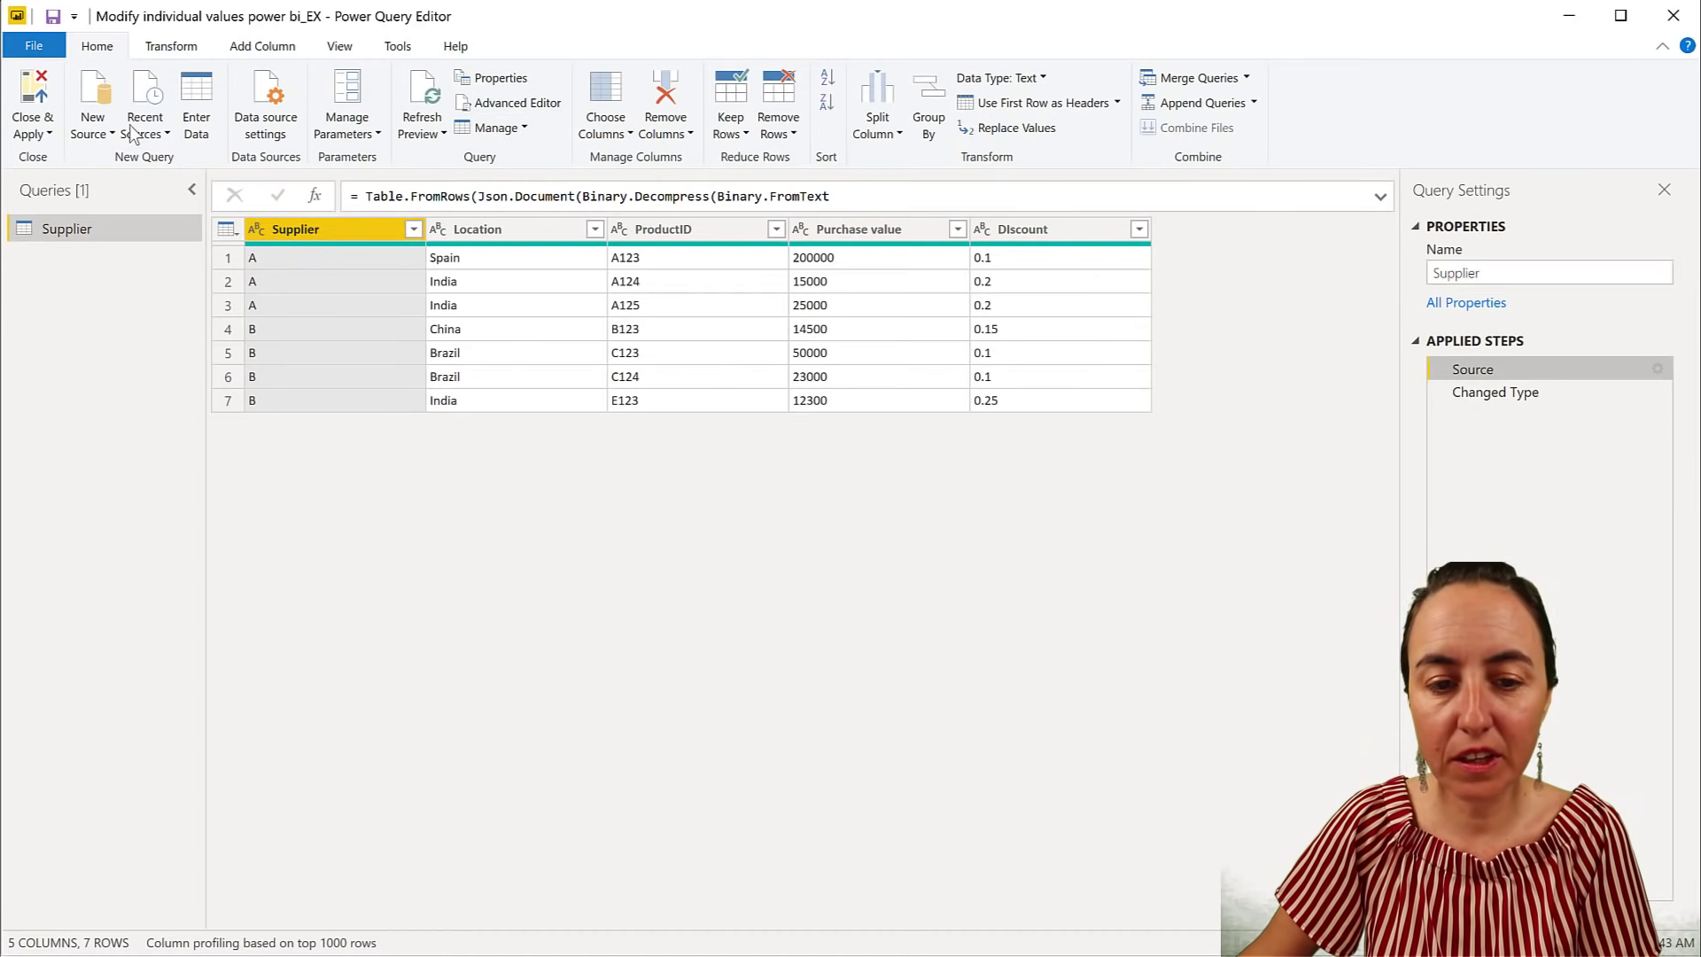
{"action": "left_click", "coordinate": [92, 124]}
{"action": "left_click", "coordinate": [77, 494]}
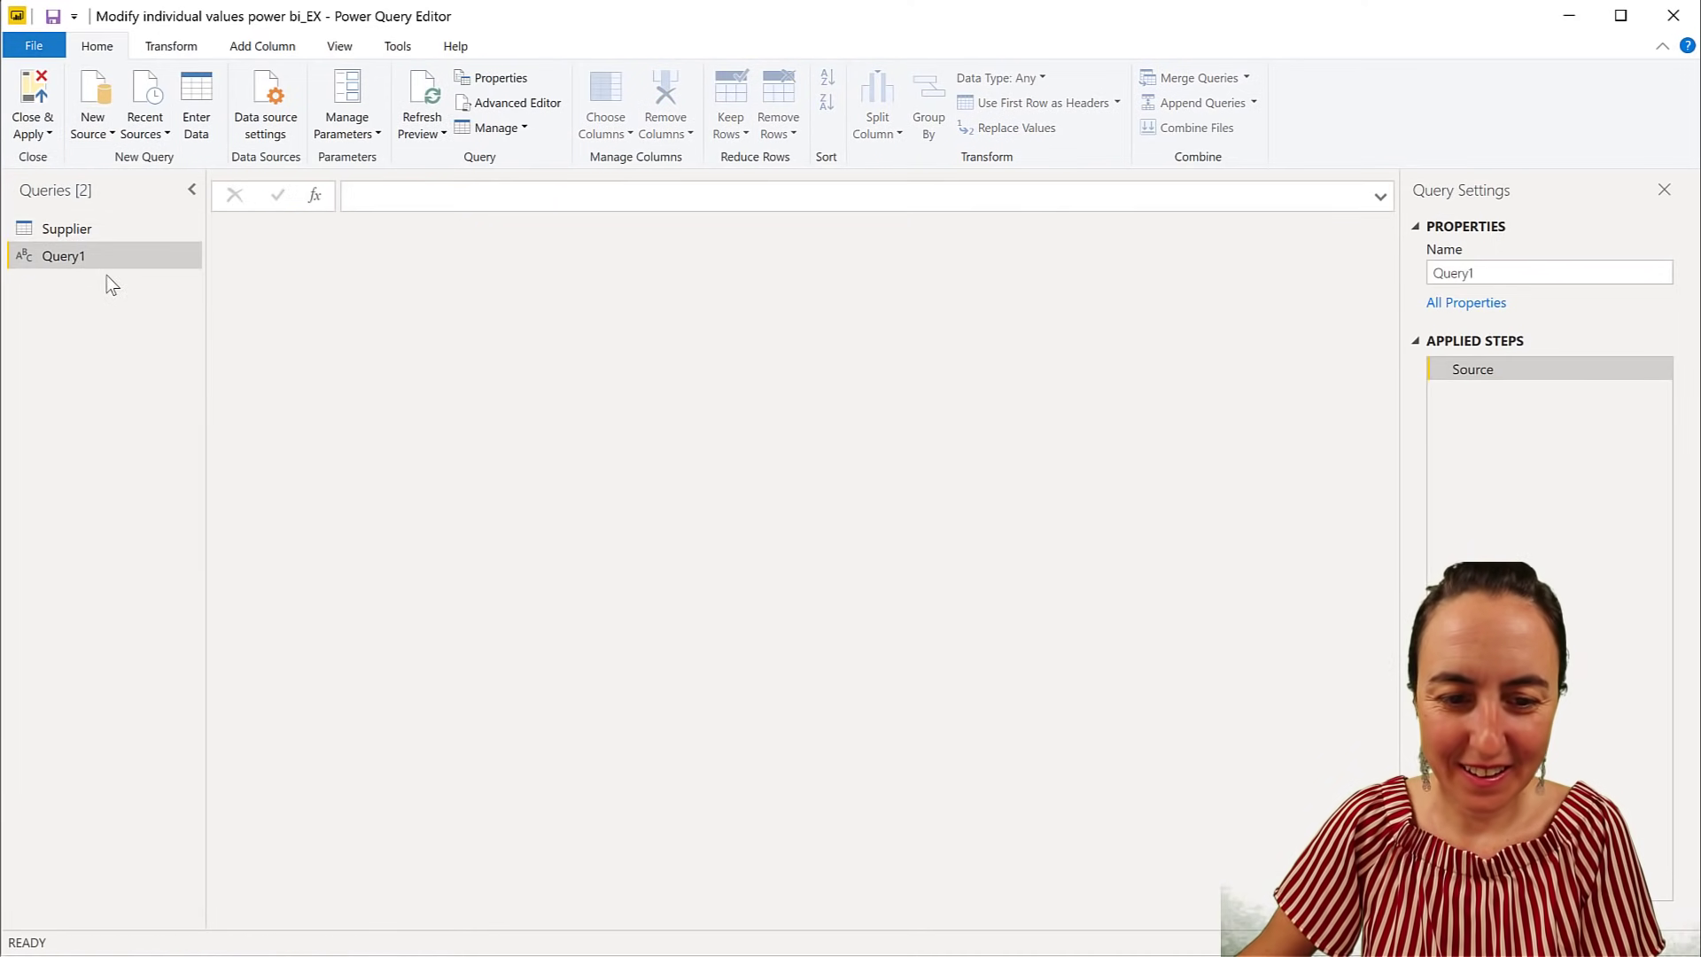
{"action": "right_click", "coordinate": [84, 255]}
{"action": "left_click", "coordinate": [866, 441]}
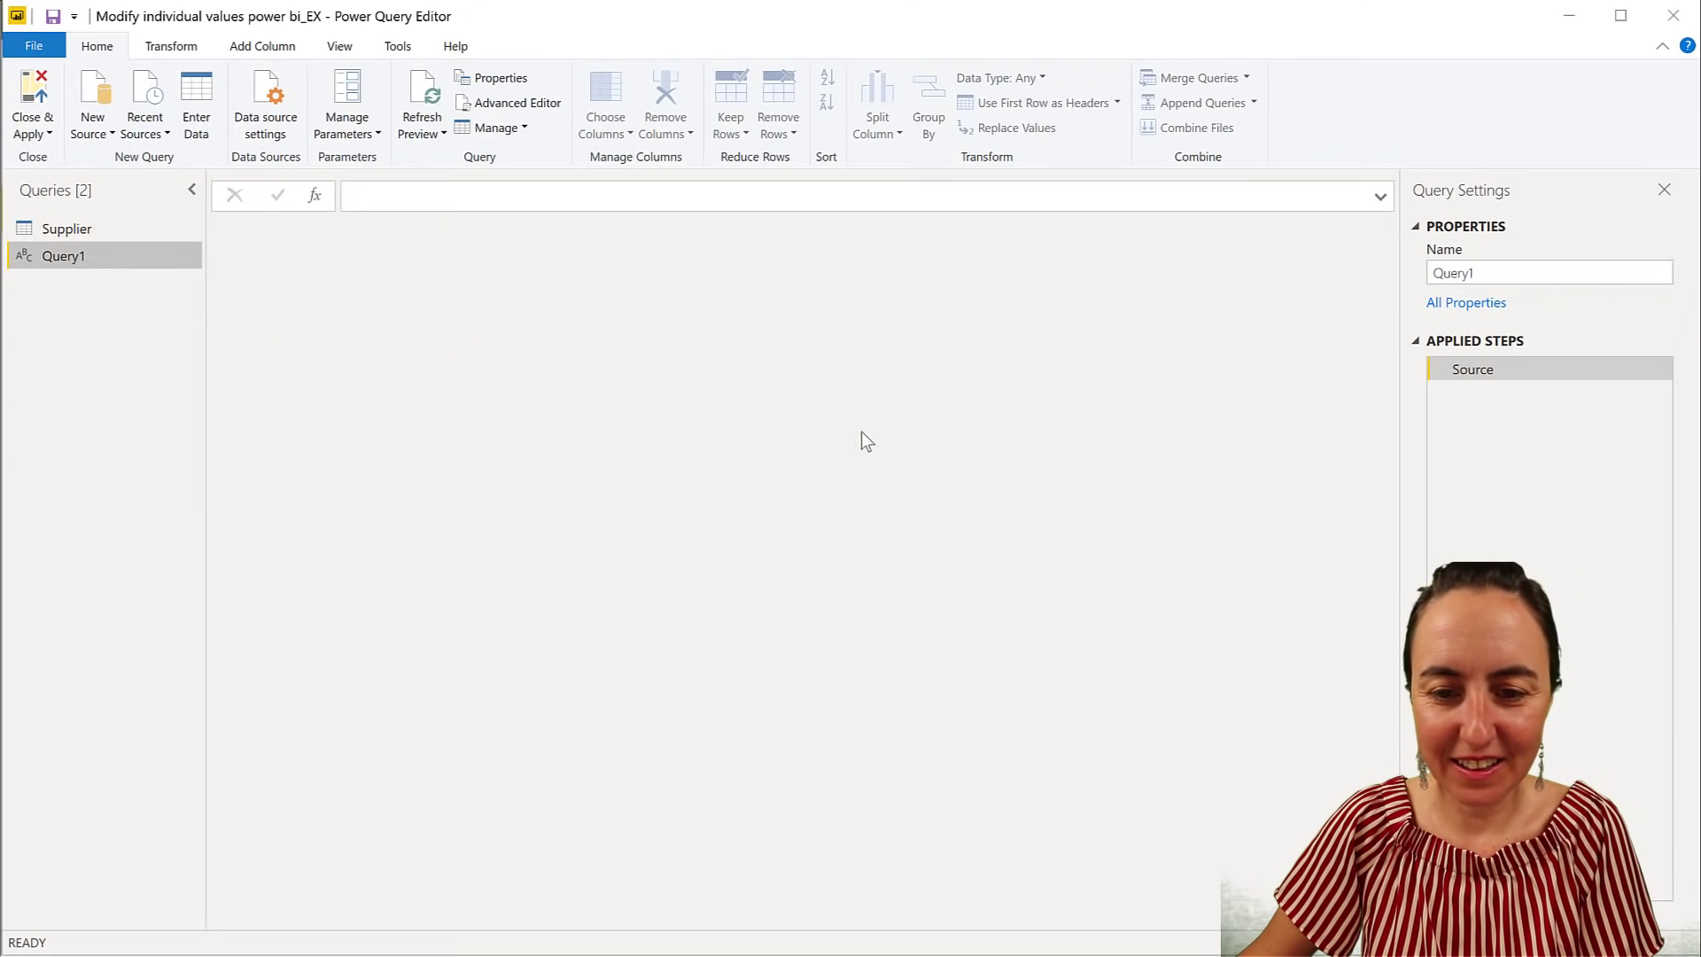
{"action": "left_click", "coordinate": [968, 513]}
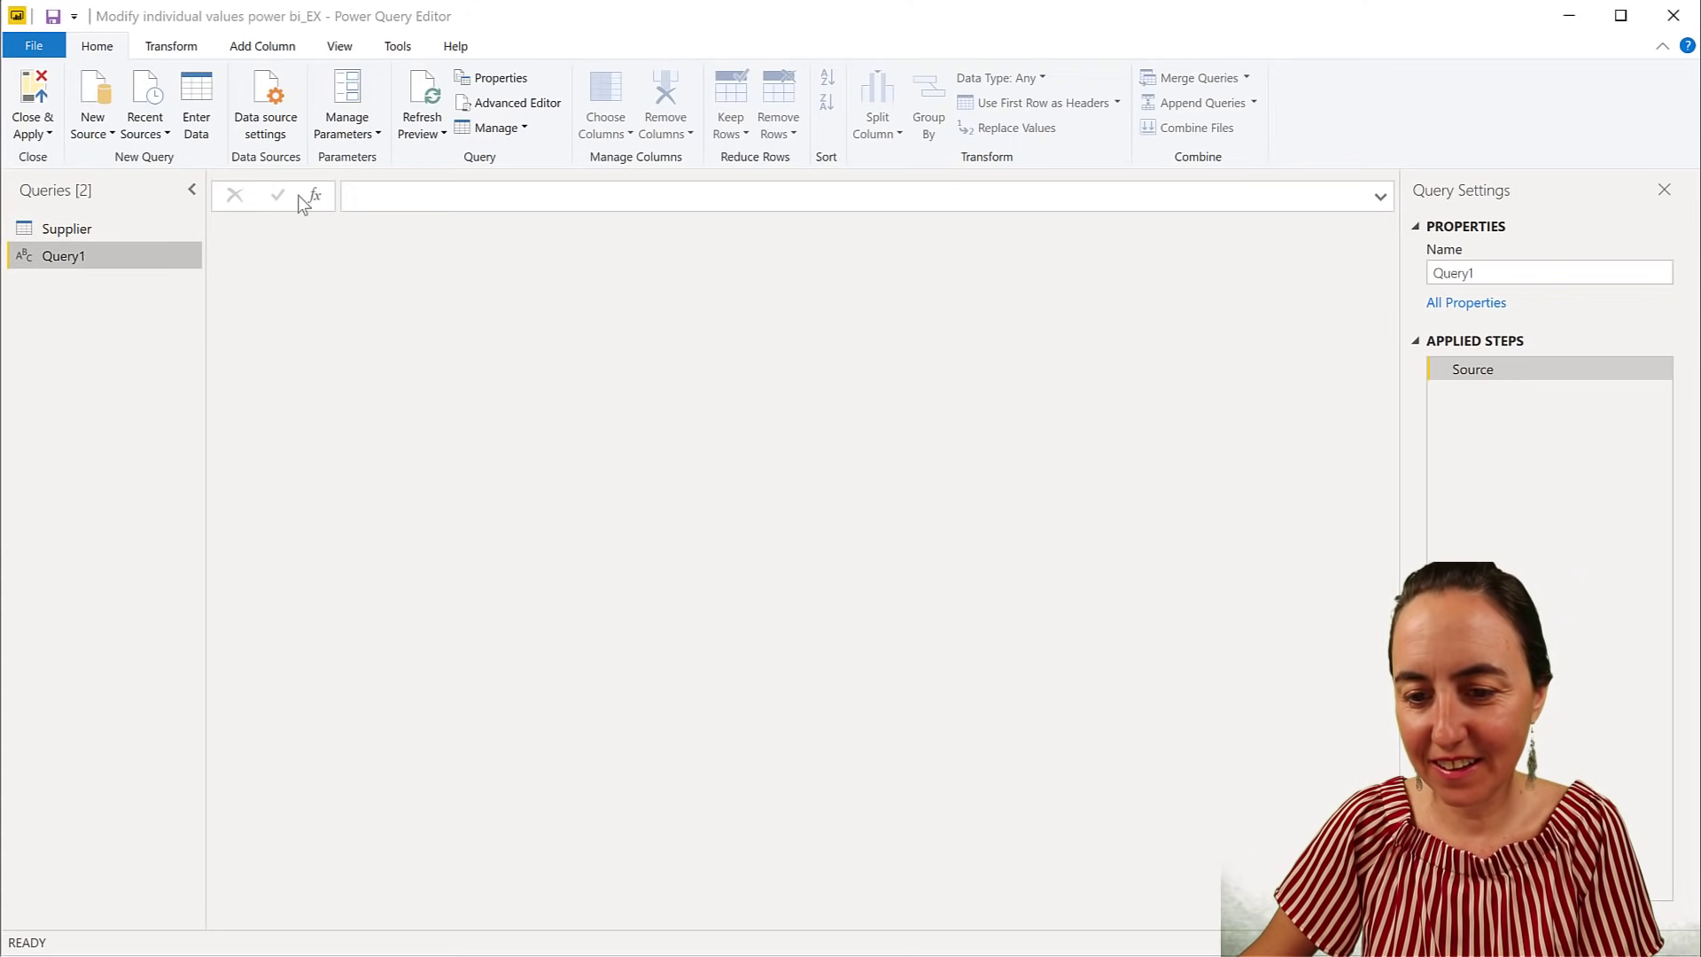
Start a new SharePoint Online List connection from the Online Services connectors
{"action": "left_click", "coordinate": [99, 129]}
{"action": "left_click", "coordinate": [87, 533]}
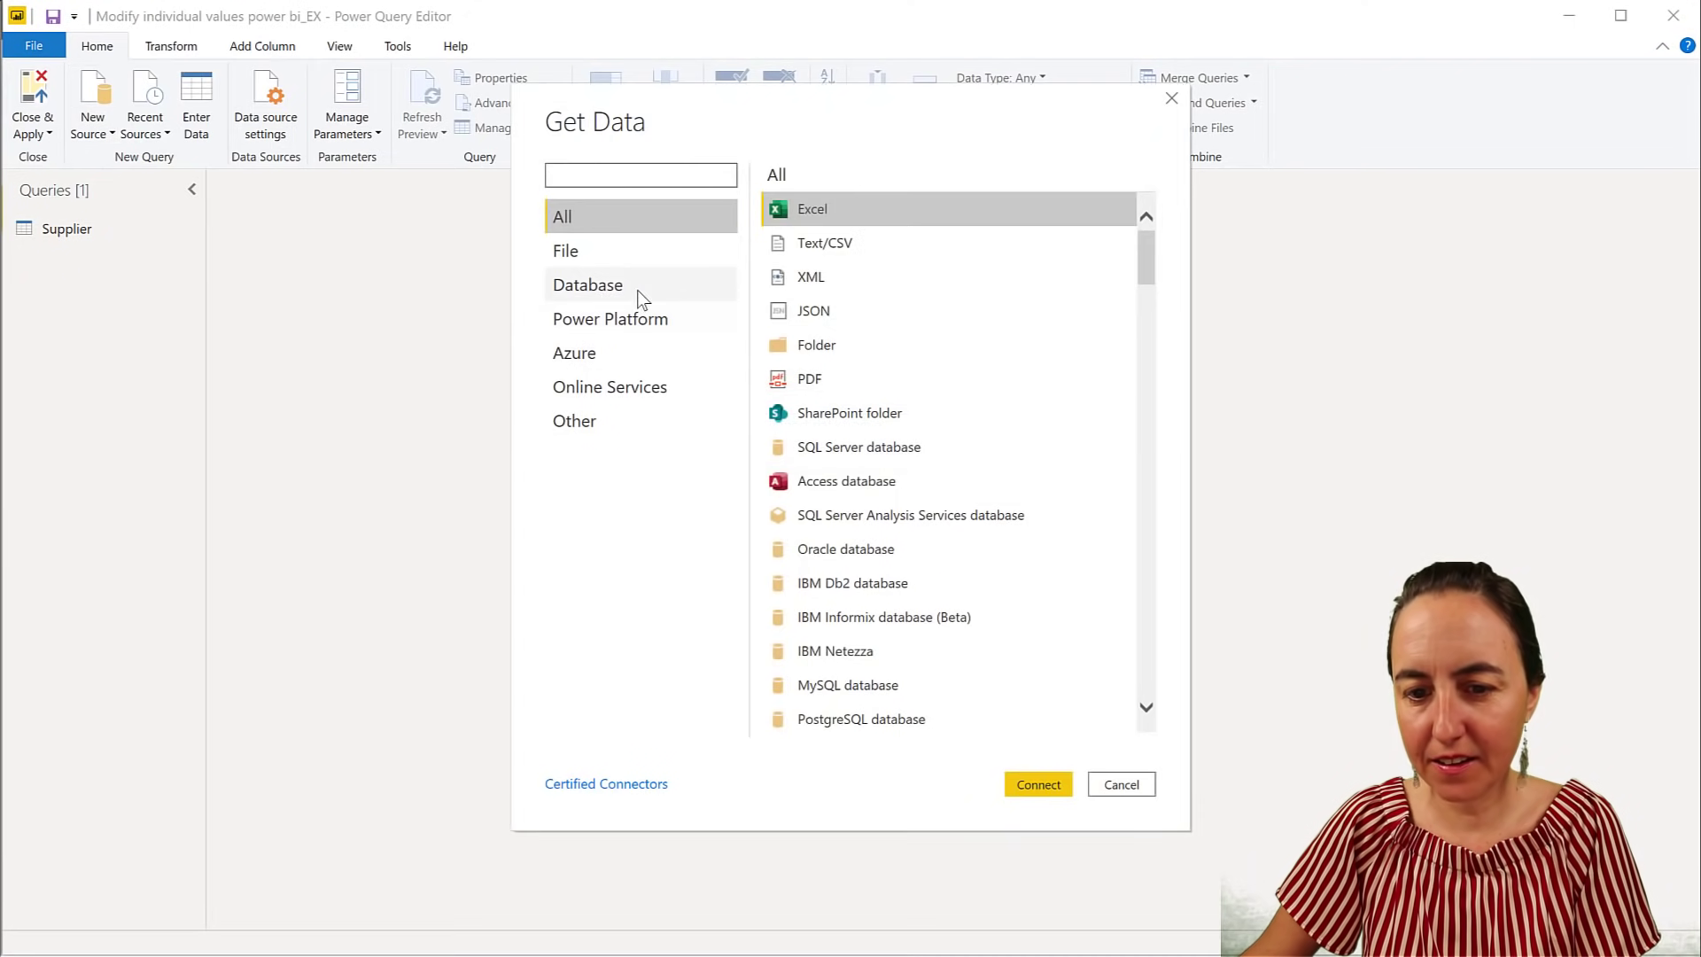
{"action": "left_click", "coordinate": [651, 393]}
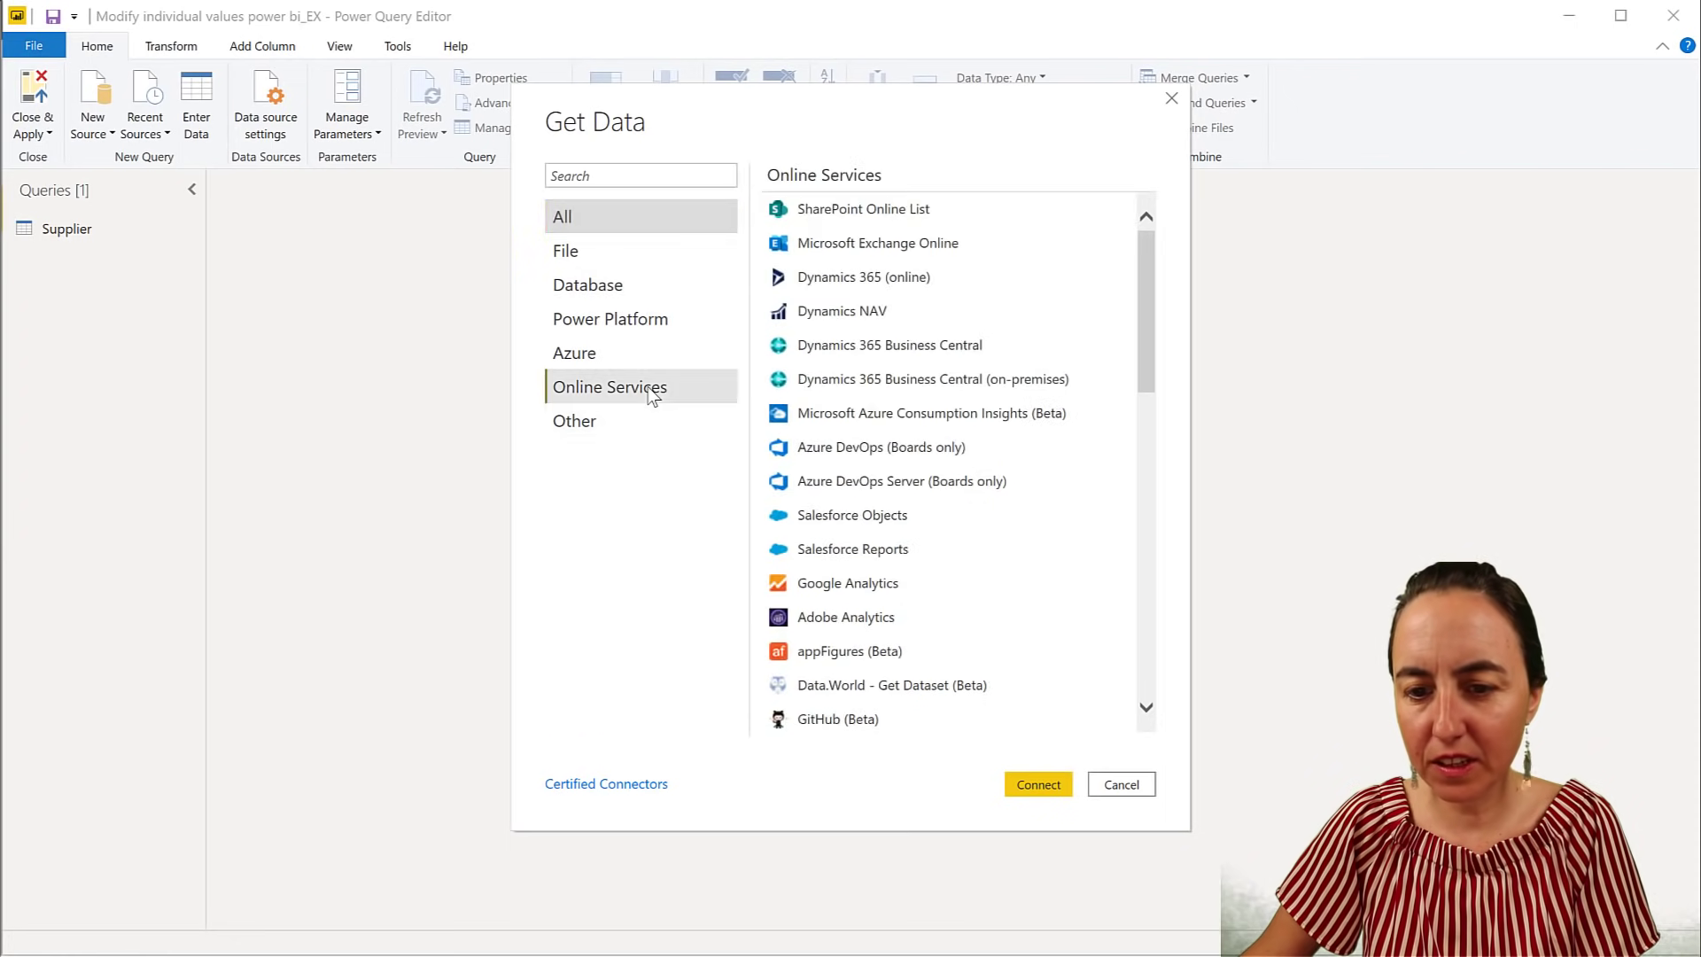
{"action": "left_click", "coordinate": [925, 210]}
{"action": "left_click", "coordinate": [1036, 785]}
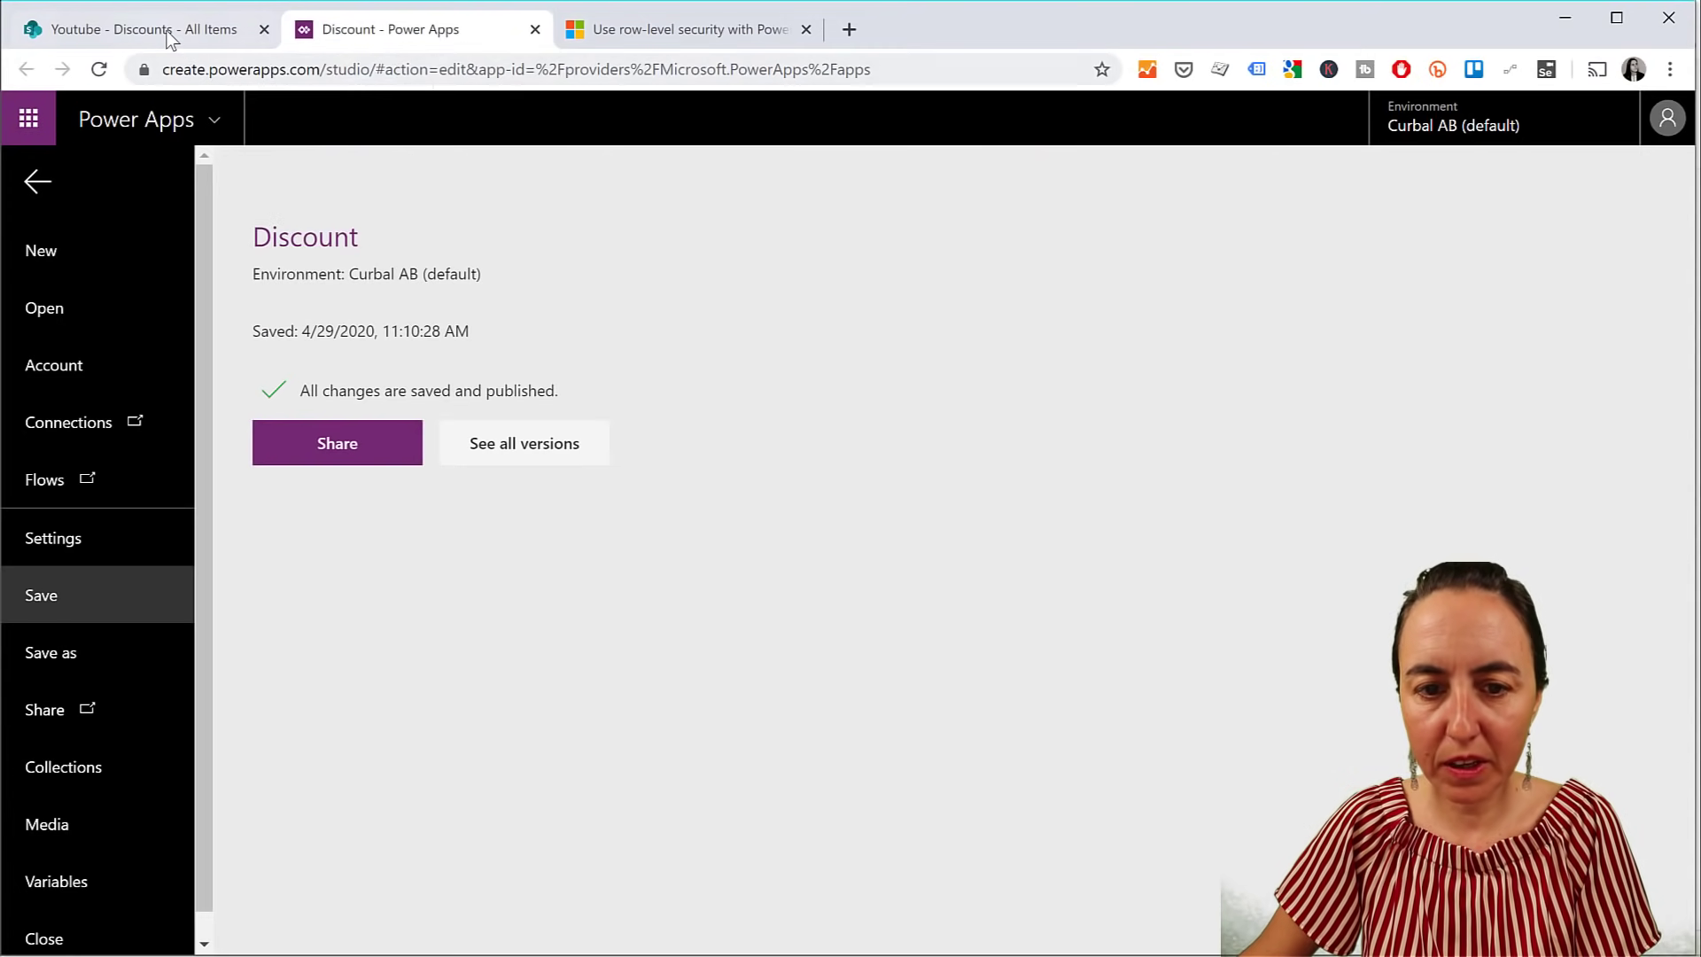
Copy the Discounts list's web address from the browser for the Site URL
{"action": "left_click", "coordinate": [171, 39]}
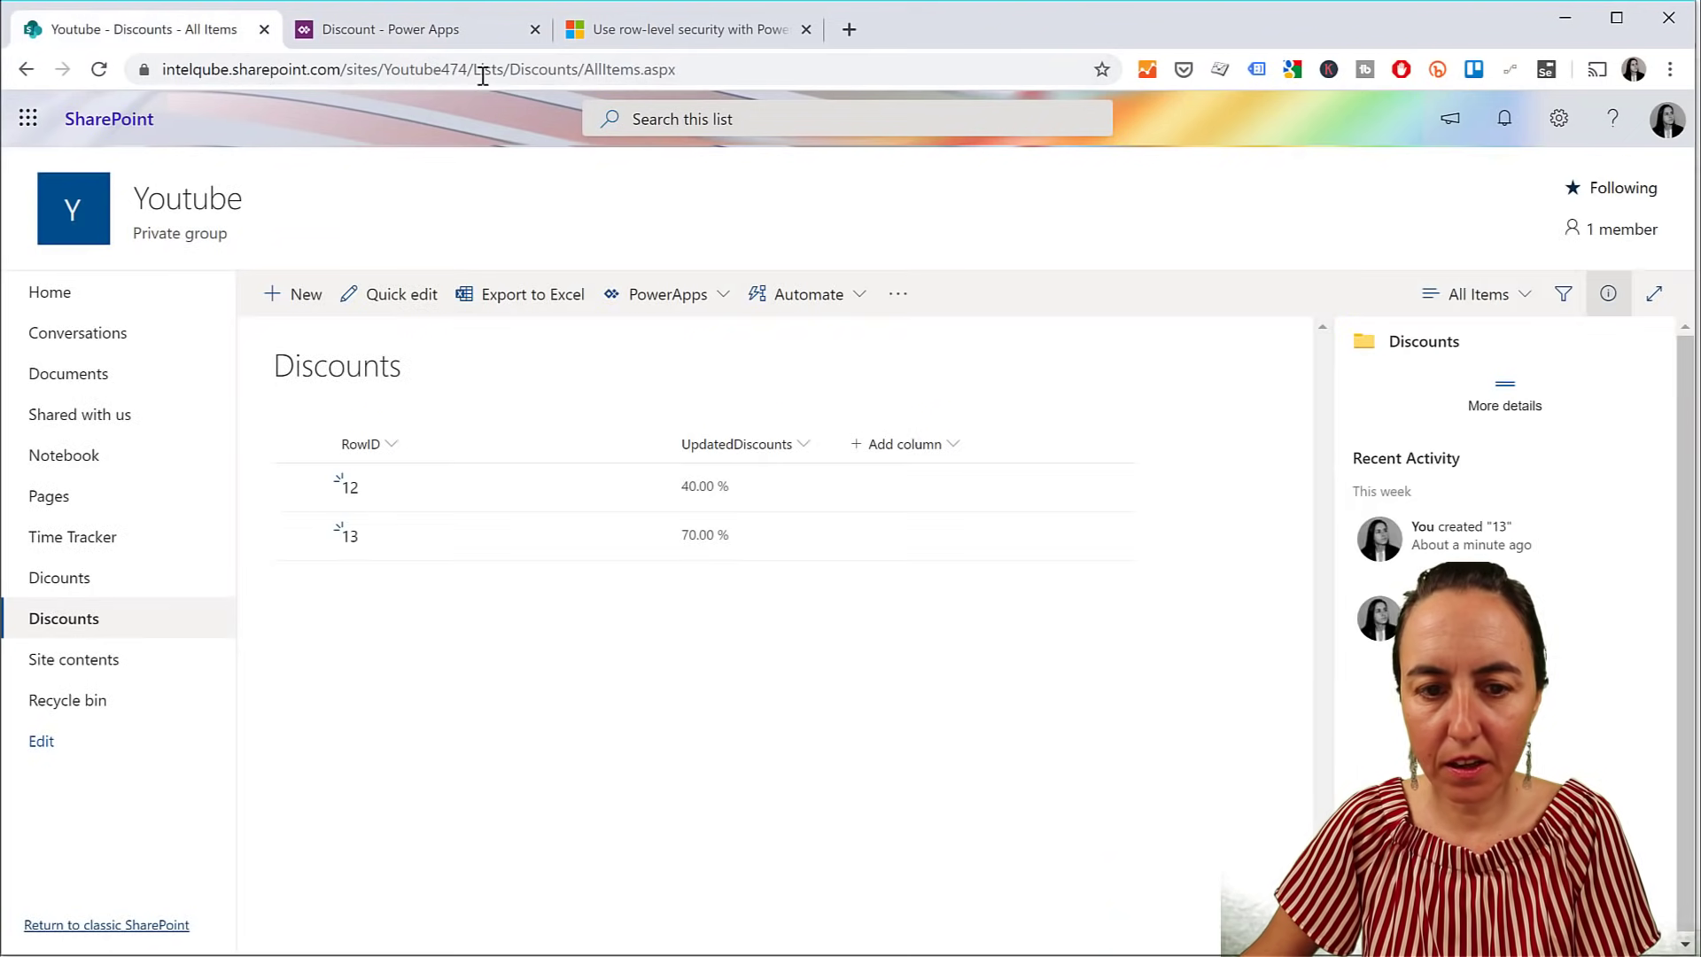
{"action": "left_click", "coordinate": [747, 71]}
{"action": "key", "text": "ctrl+c"}
{"action": "key", "text": "alt+Tab"}
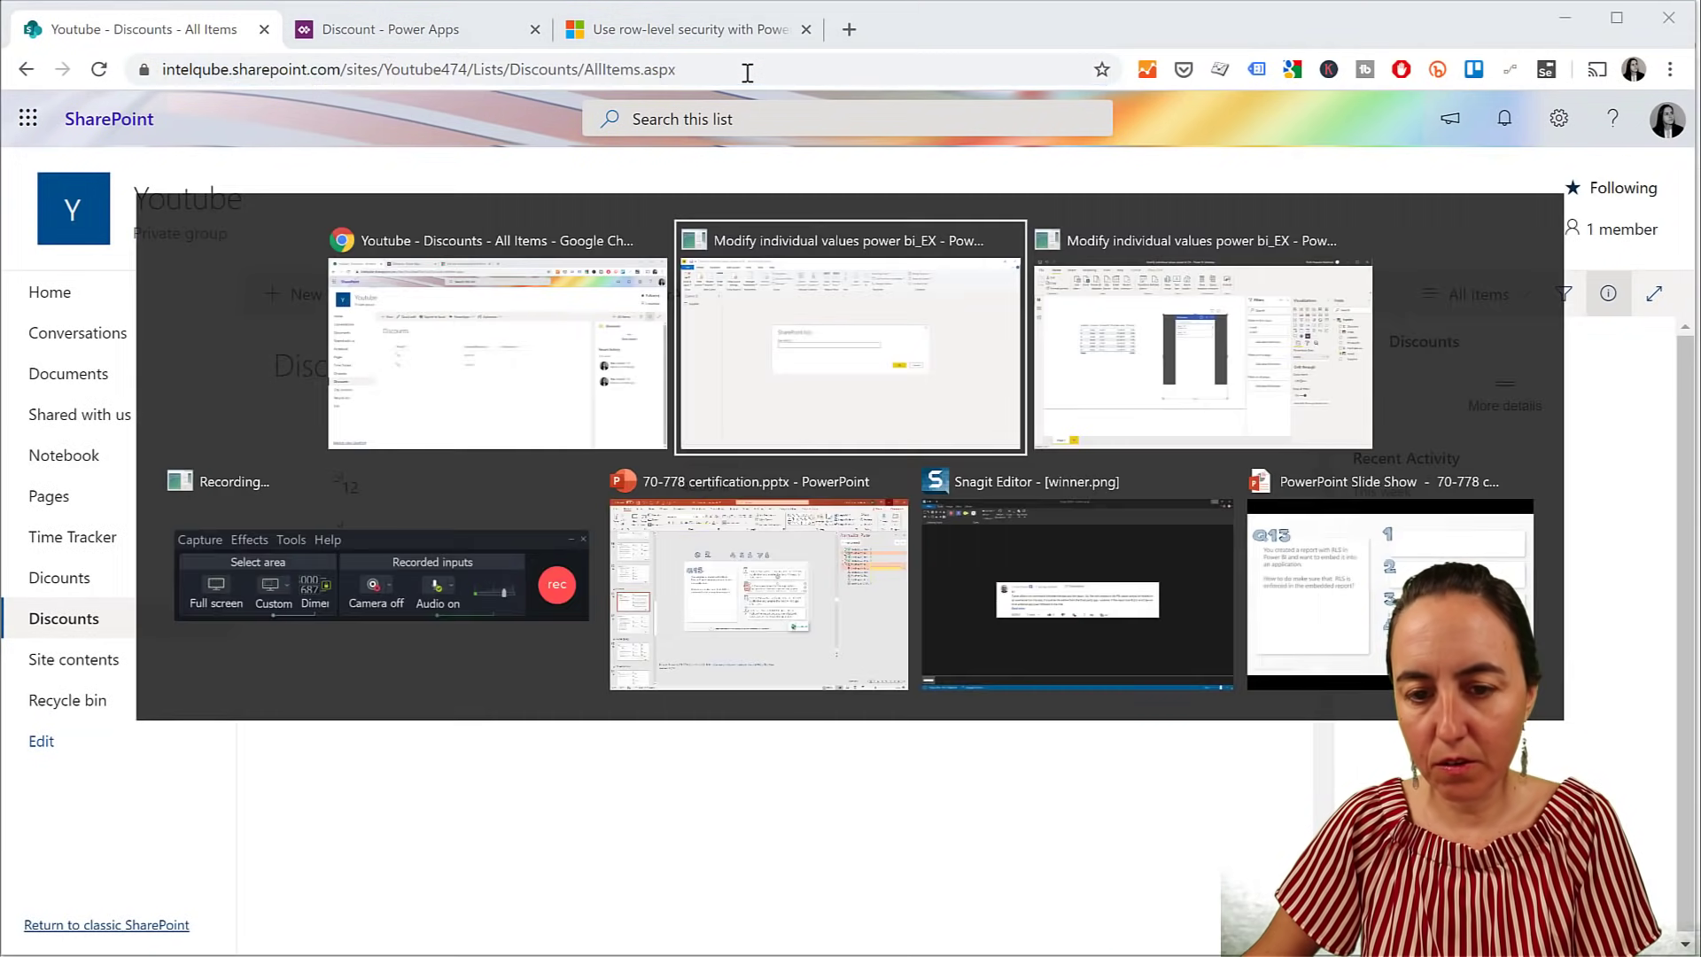
Paste the address as Site URL, removing the 'Lists/Discounts/AllItems.aspx' path, and submit
{"action": "key", "text": "ctrl+v"}
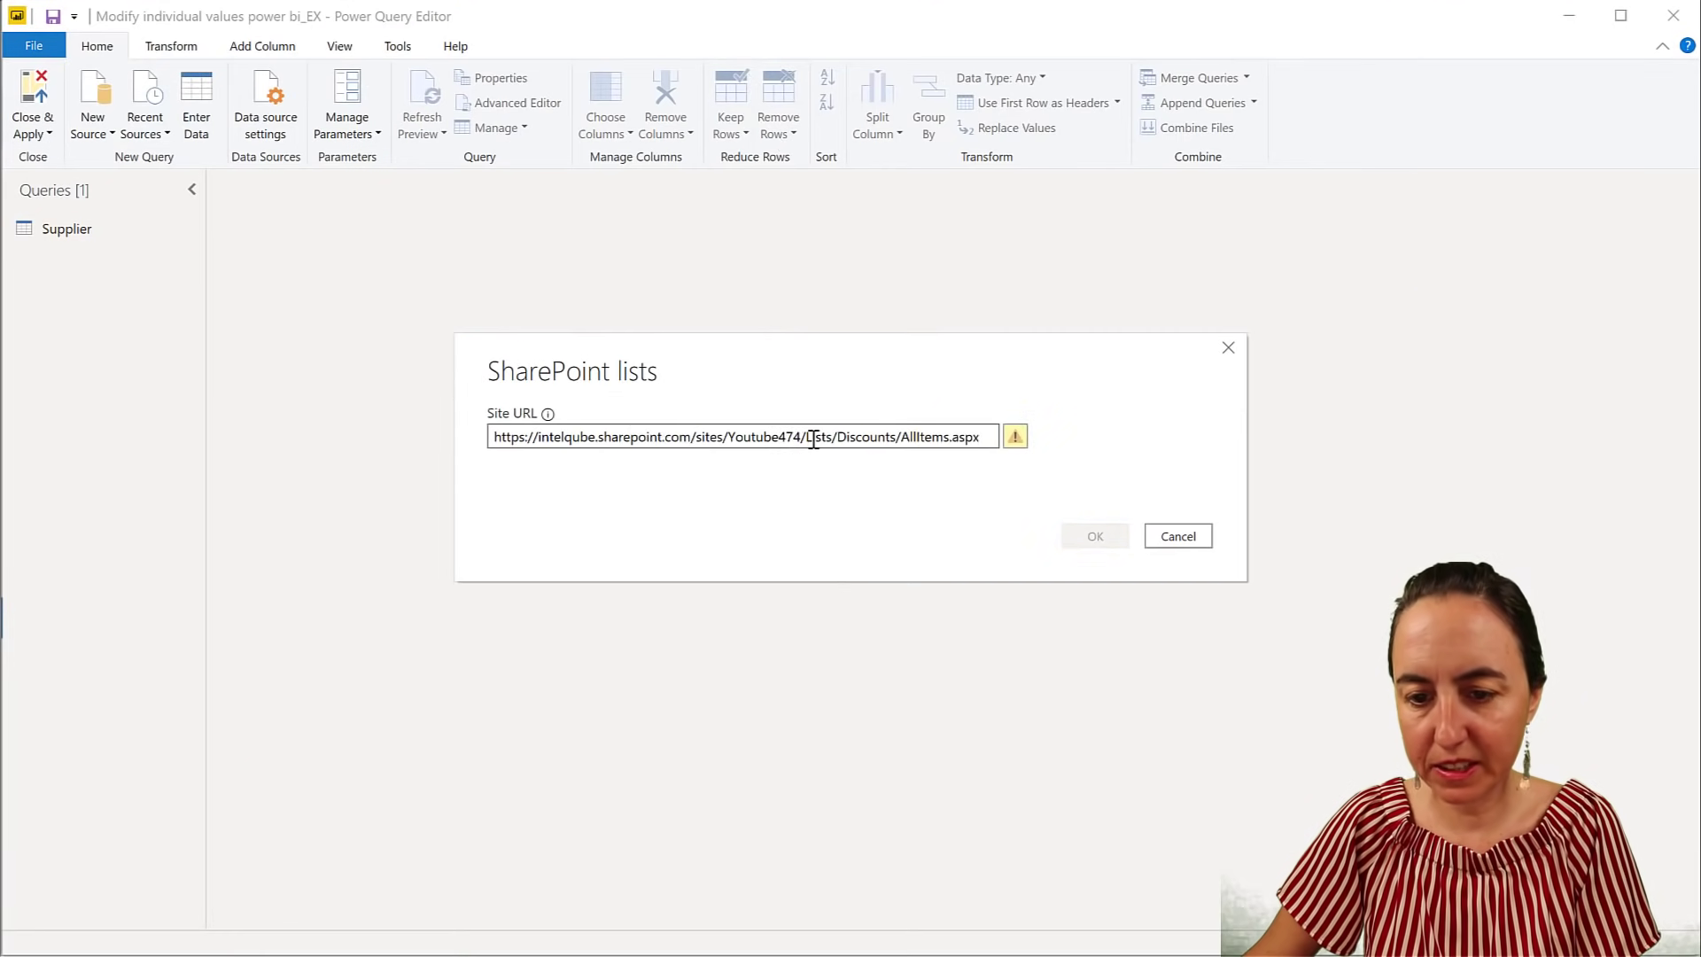
{"action": "left_click_drag", "start_coordinate": [812, 437], "coordinate": [1154, 465]}
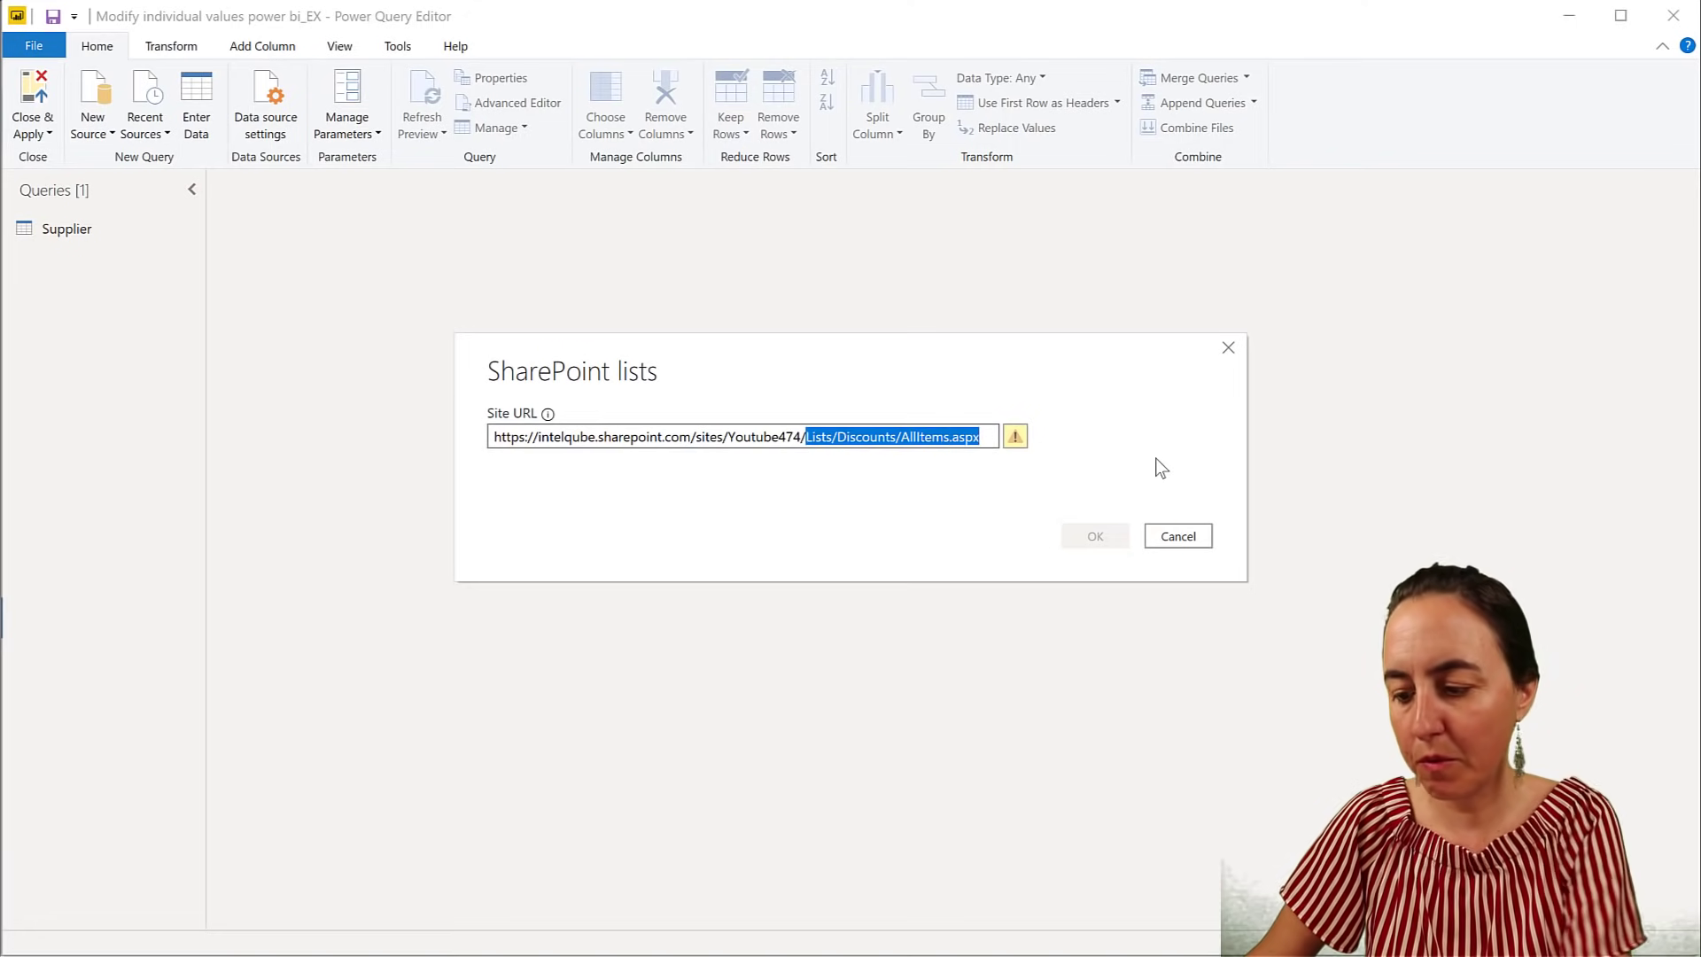
{"action": "key", "text": "BackSpace"}
{"action": "left_click", "coordinate": [1108, 532]}
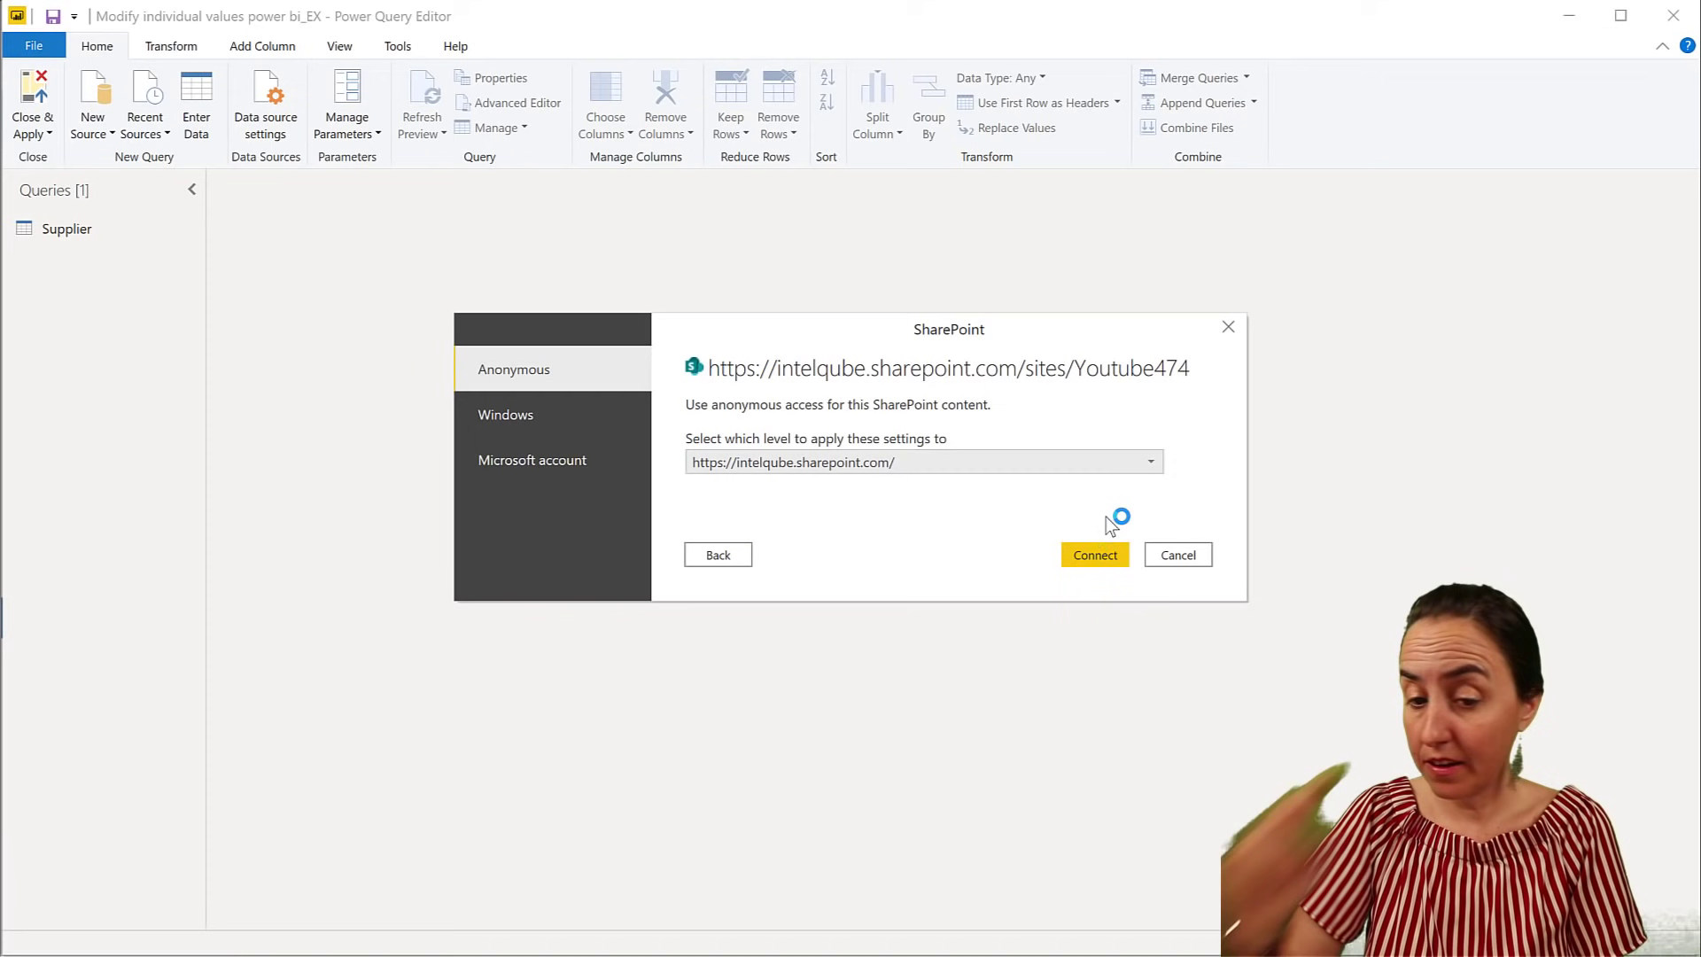
Sign in with a Microsoft account and connect to the SharePoint site
{"action": "left_click", "coordinate": [565, 461]}
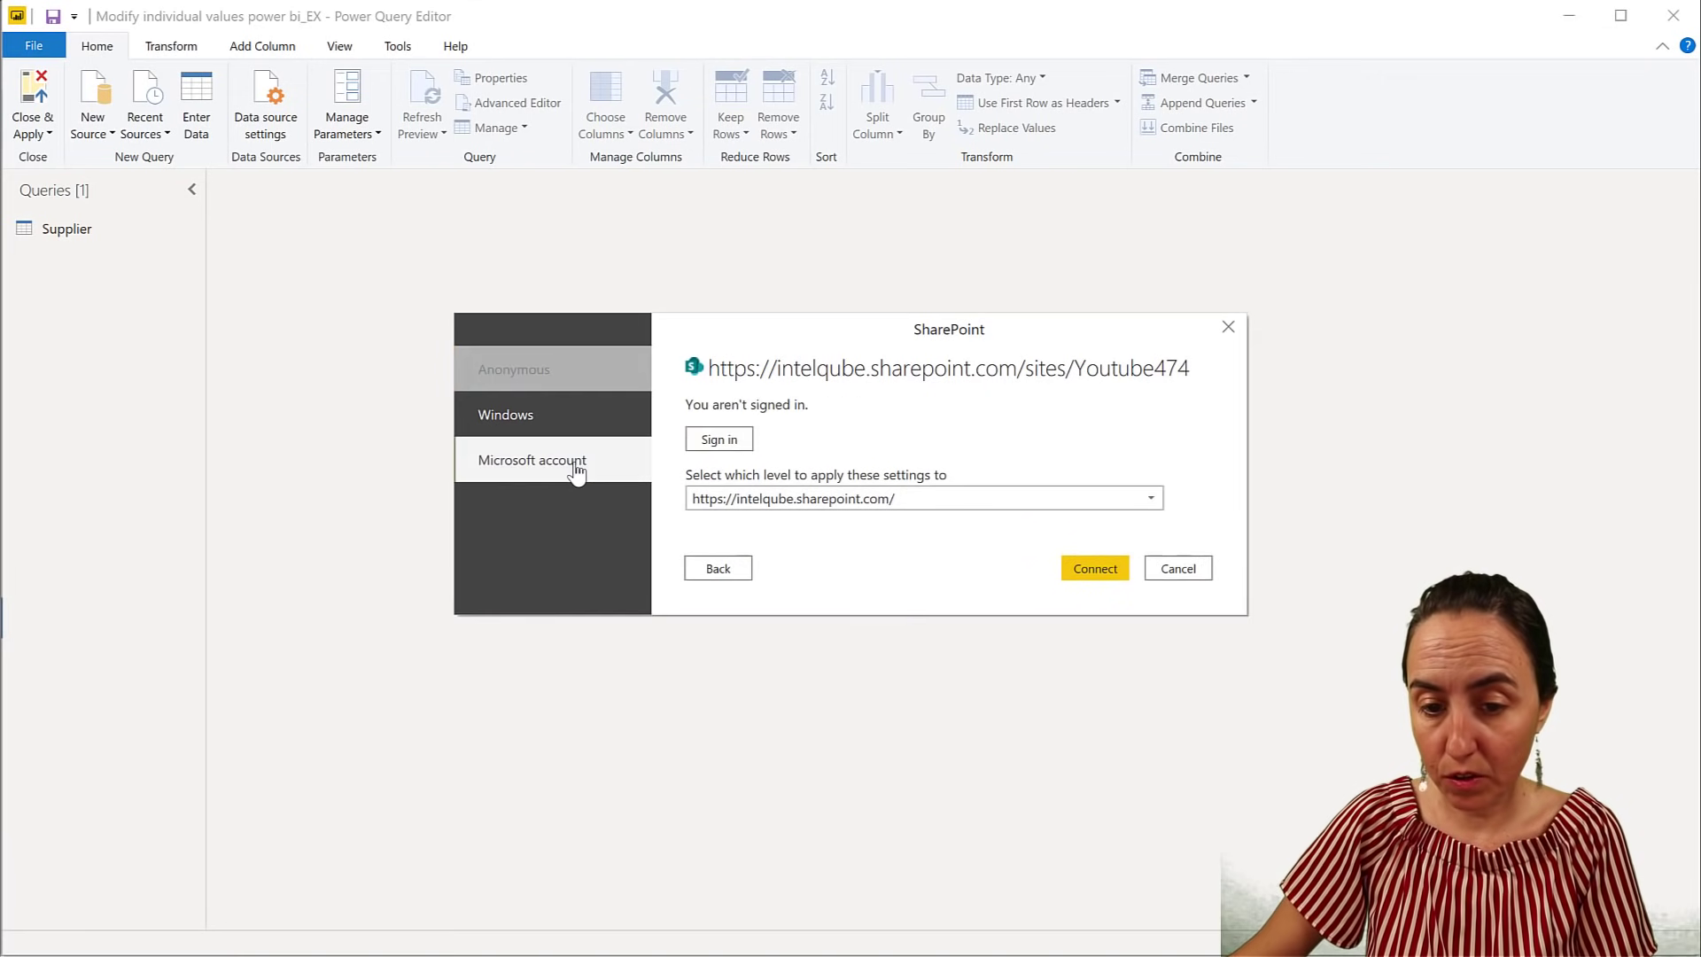
{"action": "left_click", "coordinate": [719, 439]}
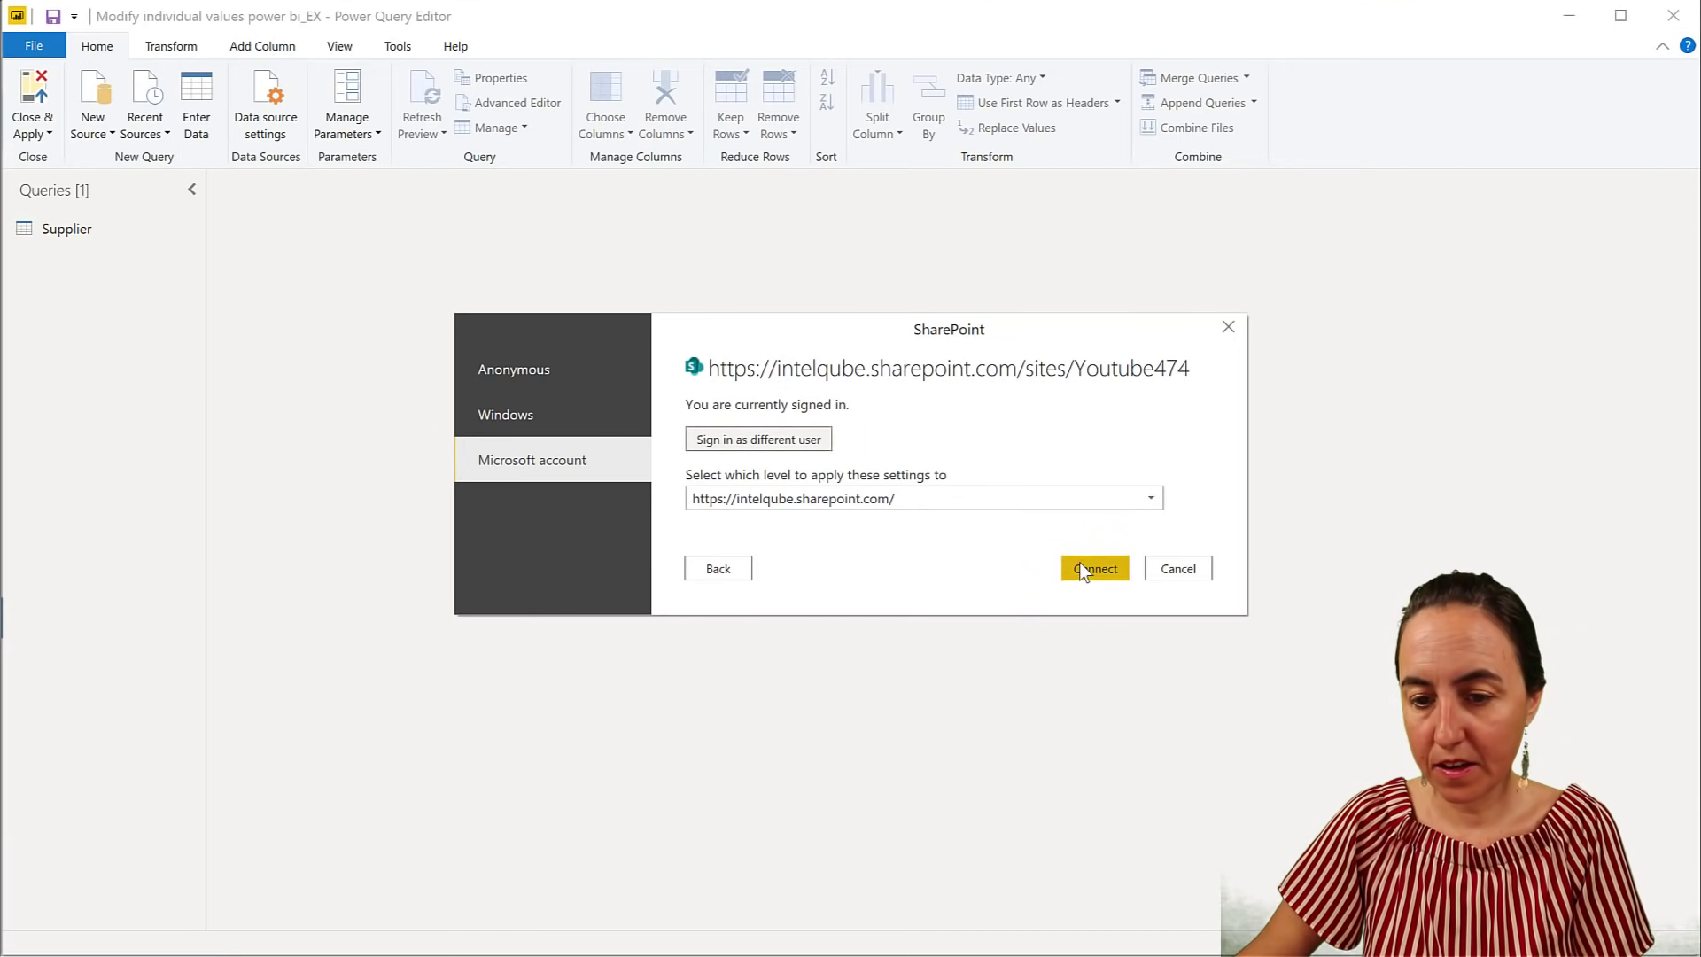
{"action": "left_click", "coordinate": [1095, 572]}
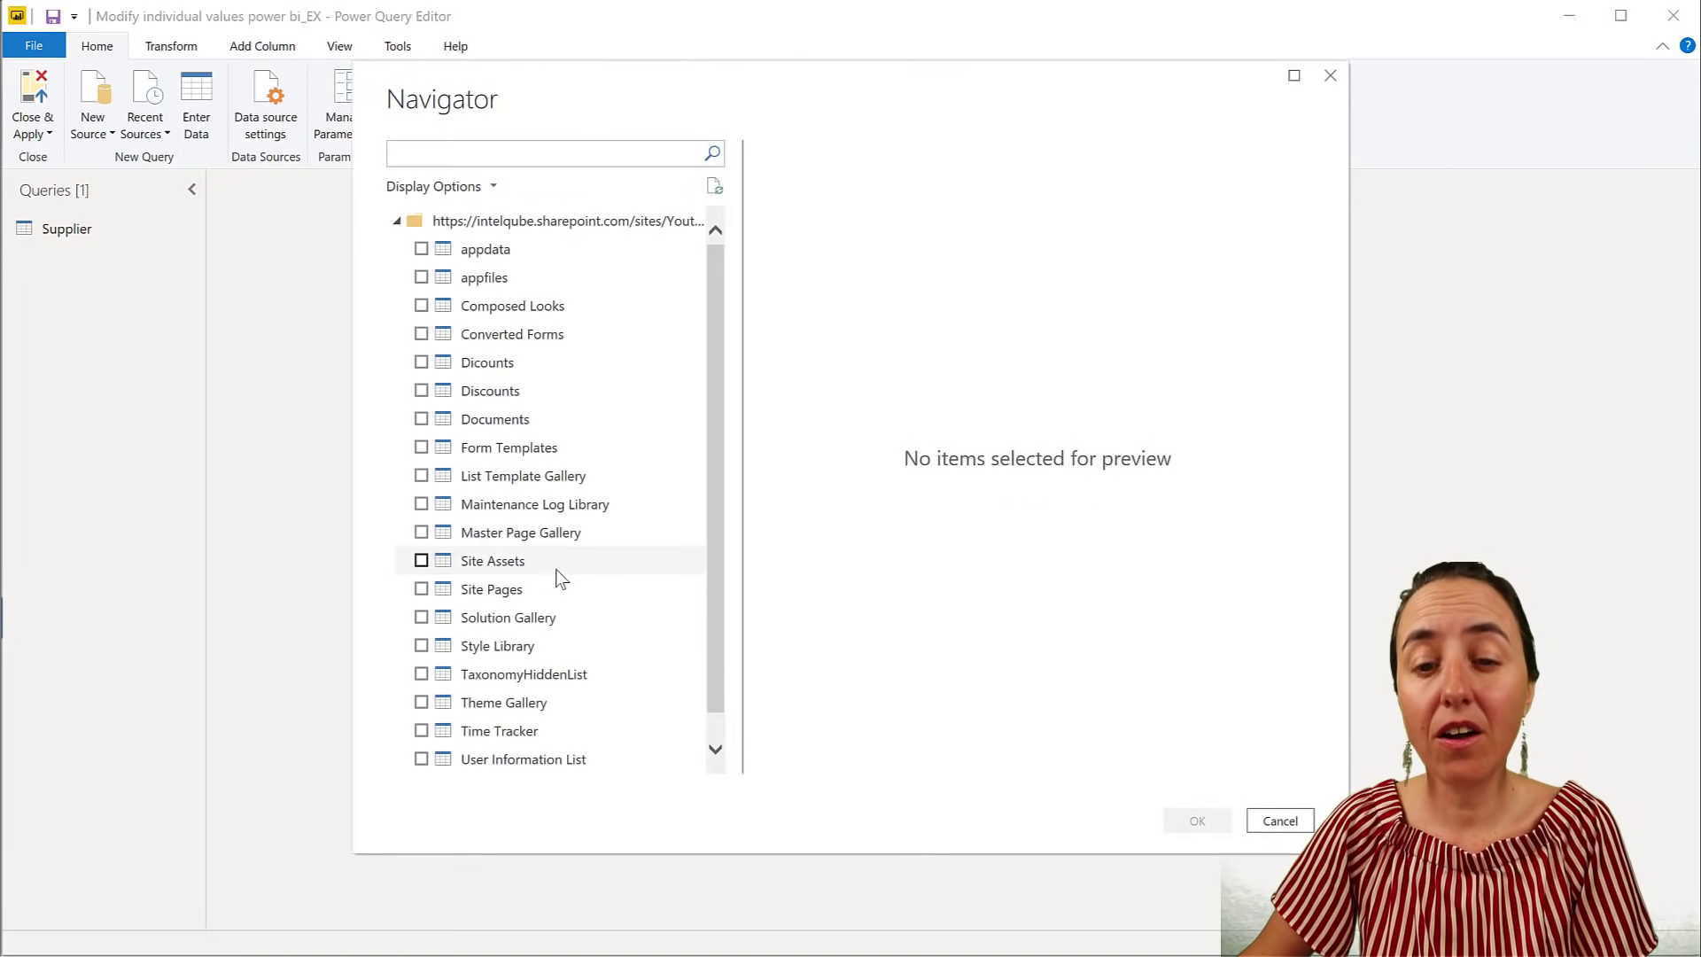
Preview and tick the Discounts list in the Navigator, then load it as a new query
{"action": "scroll", "coordinate": [567, 580], "scroll_direction": "down", "scroll_amount": 1}
{"action": "left_click", "coordinate": [496, 364]}
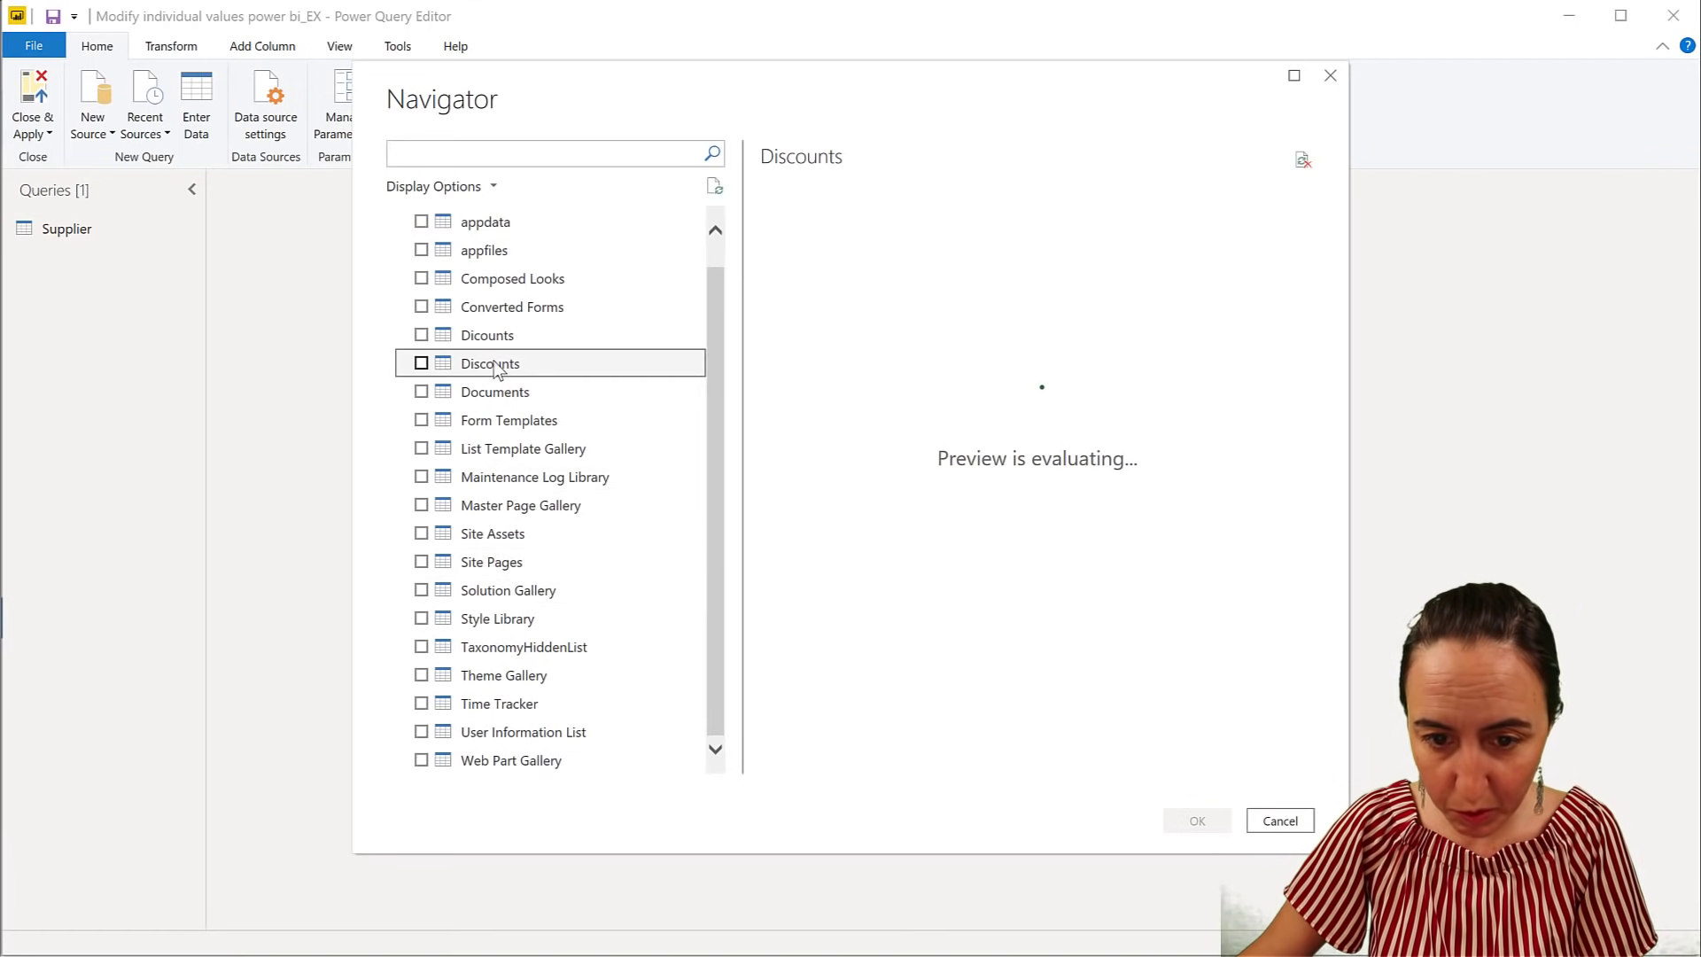
{"action": "left_click", "coordinate": [506, 339]}
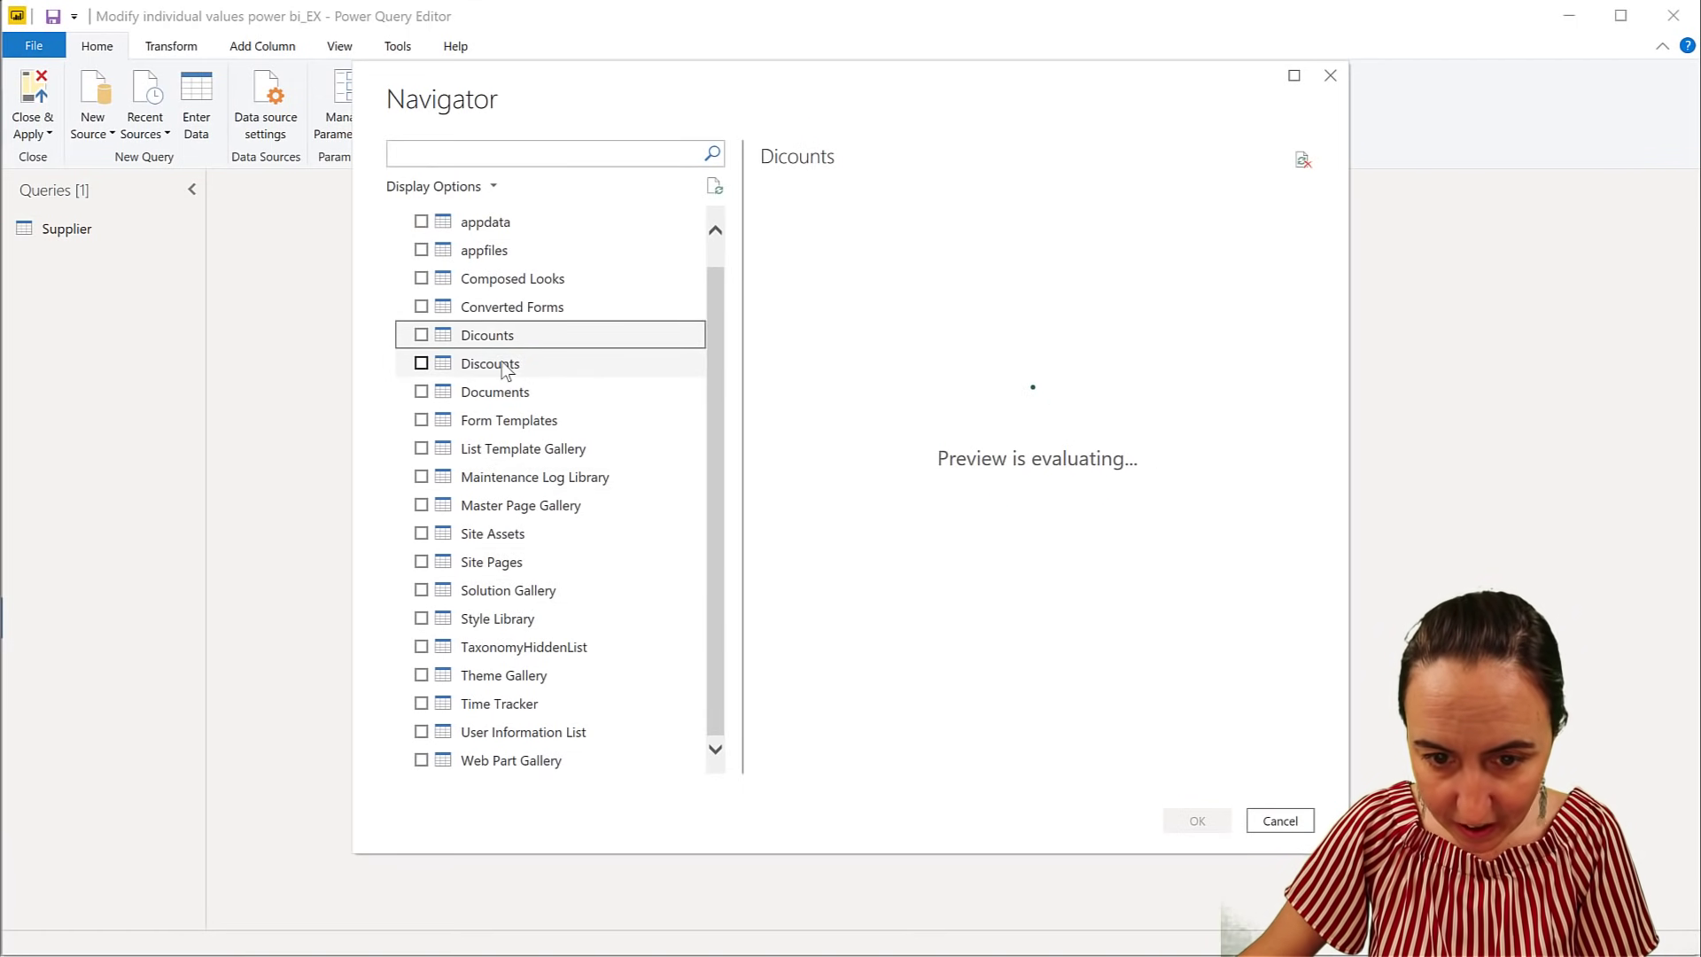
{"action": "left_click", "coordinate": [420, 363]}
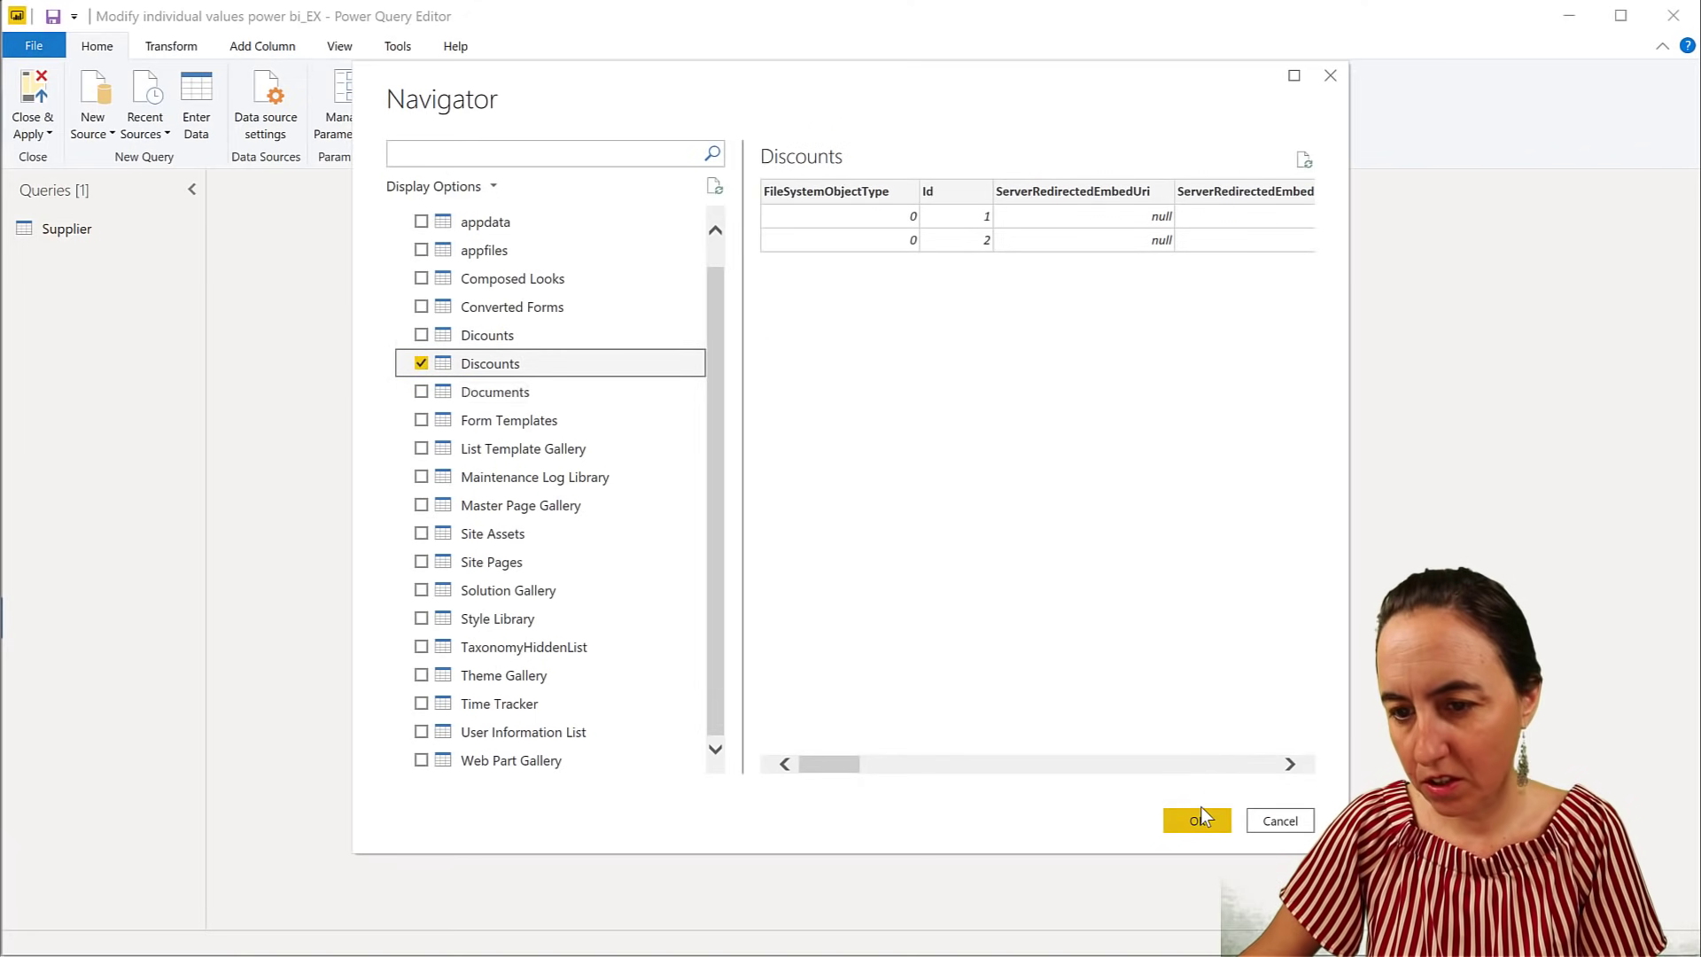
{"action": "left_click", "coordinate": [1205, 814]}
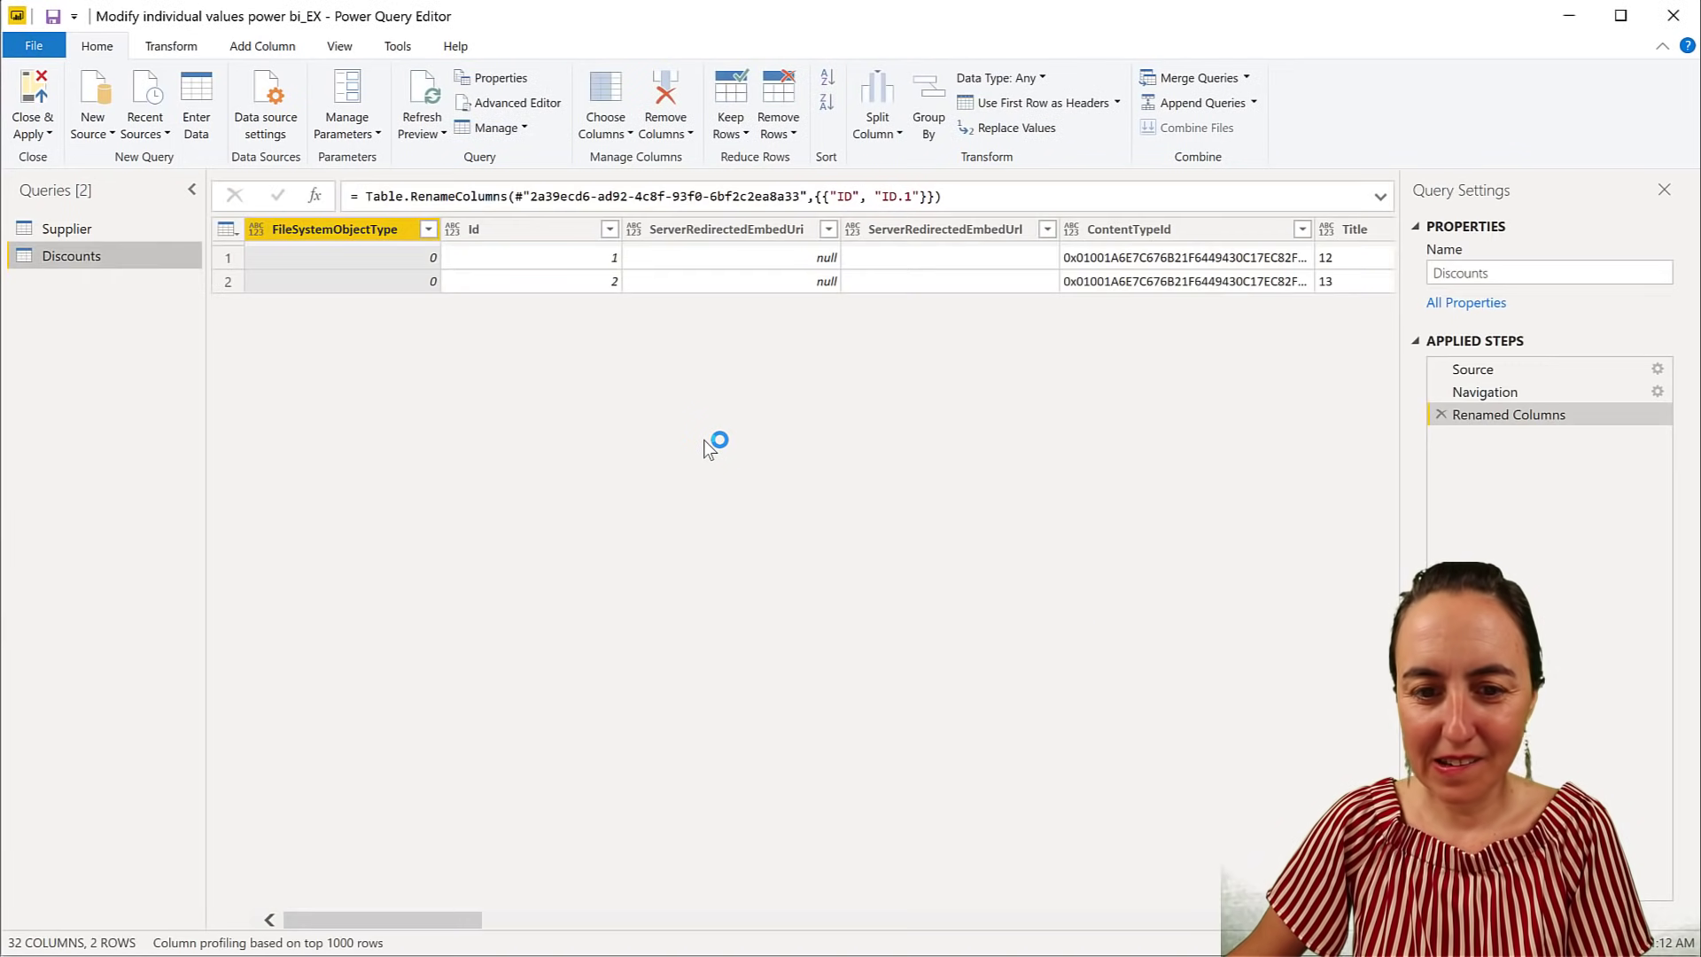
Keep only the Title and UpdatedDiscounts columns in the Discounts query
{"action": "left_click_drag", "start_coordinate": [442, 921], "coordinate": [577, 922]}
{"action": "left_click", "coordinate": [617, 228]}
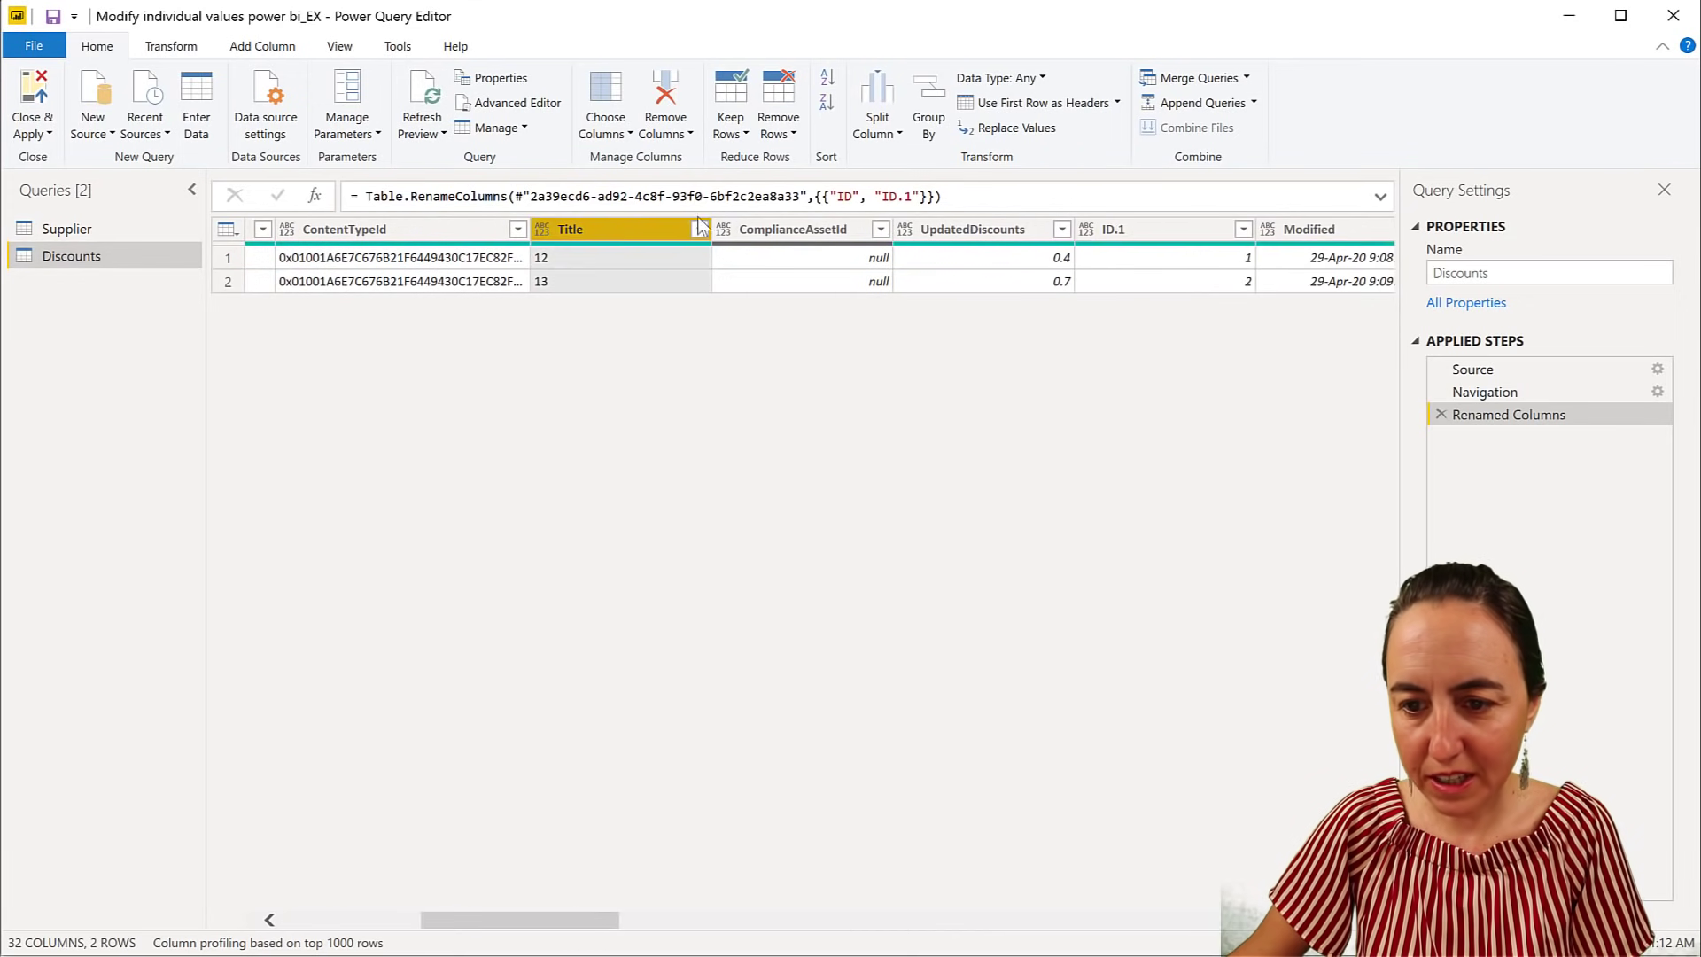
{"action": "left_click", "coordinate": [1003, 227], "text": "ctrl"}
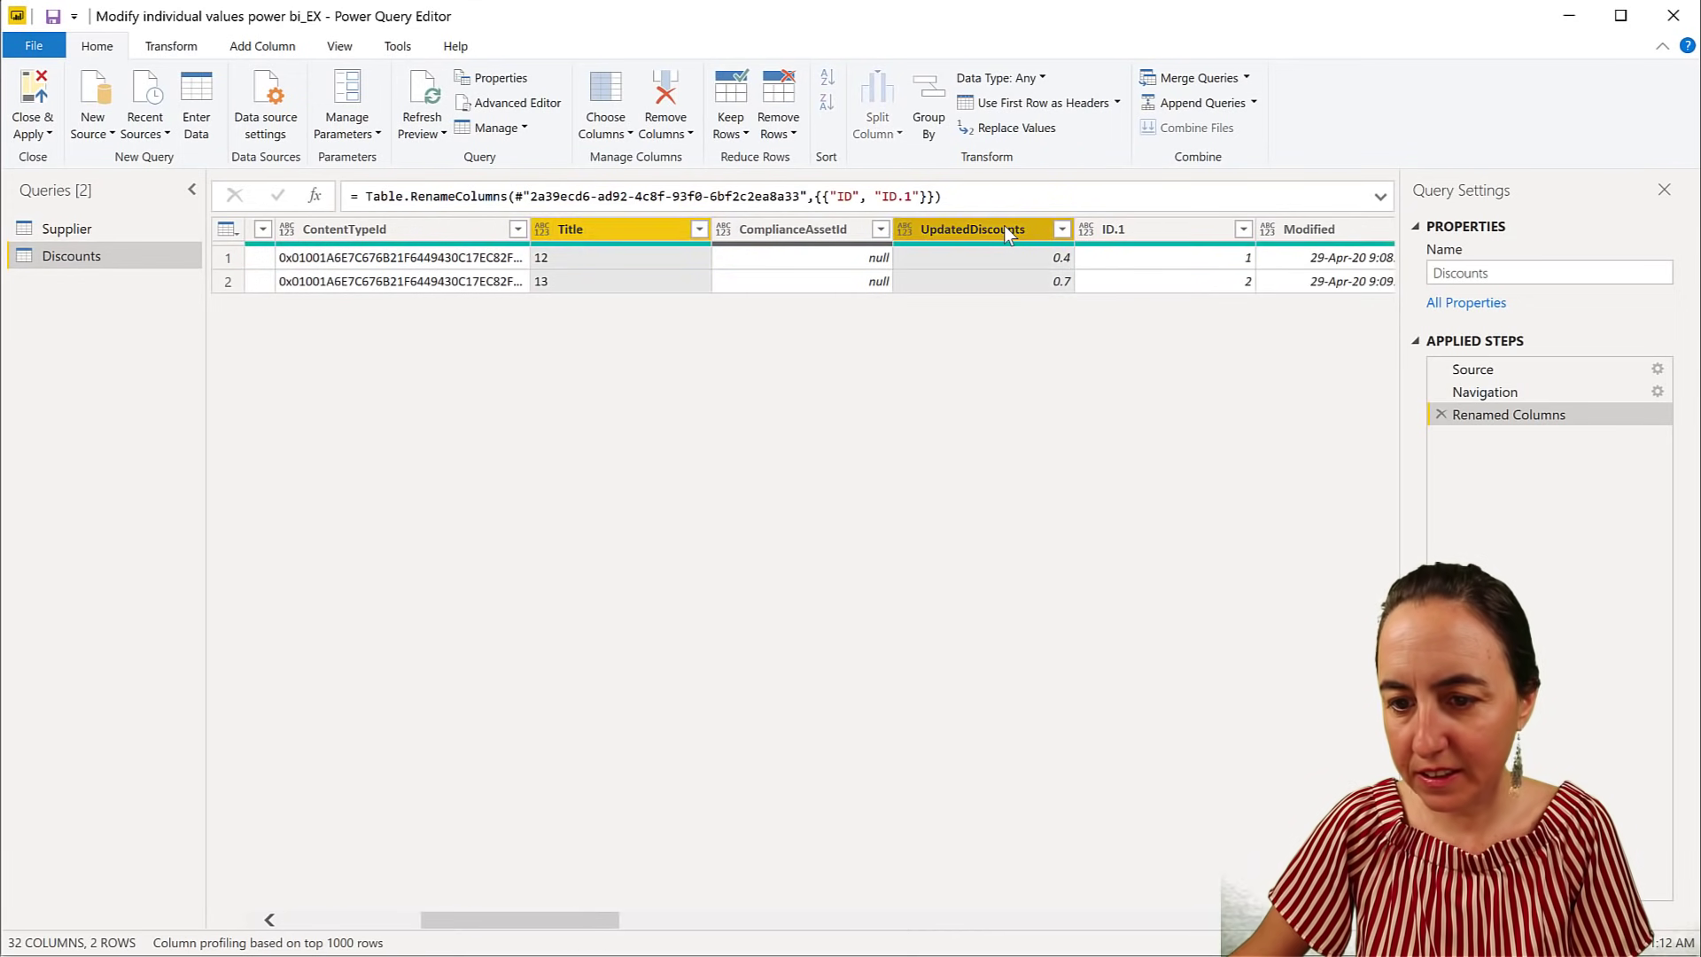
{"action": "right_click", "coordinate": [1002, 227]}
{"action": "left_click", "coordinate": [1039, 285]}
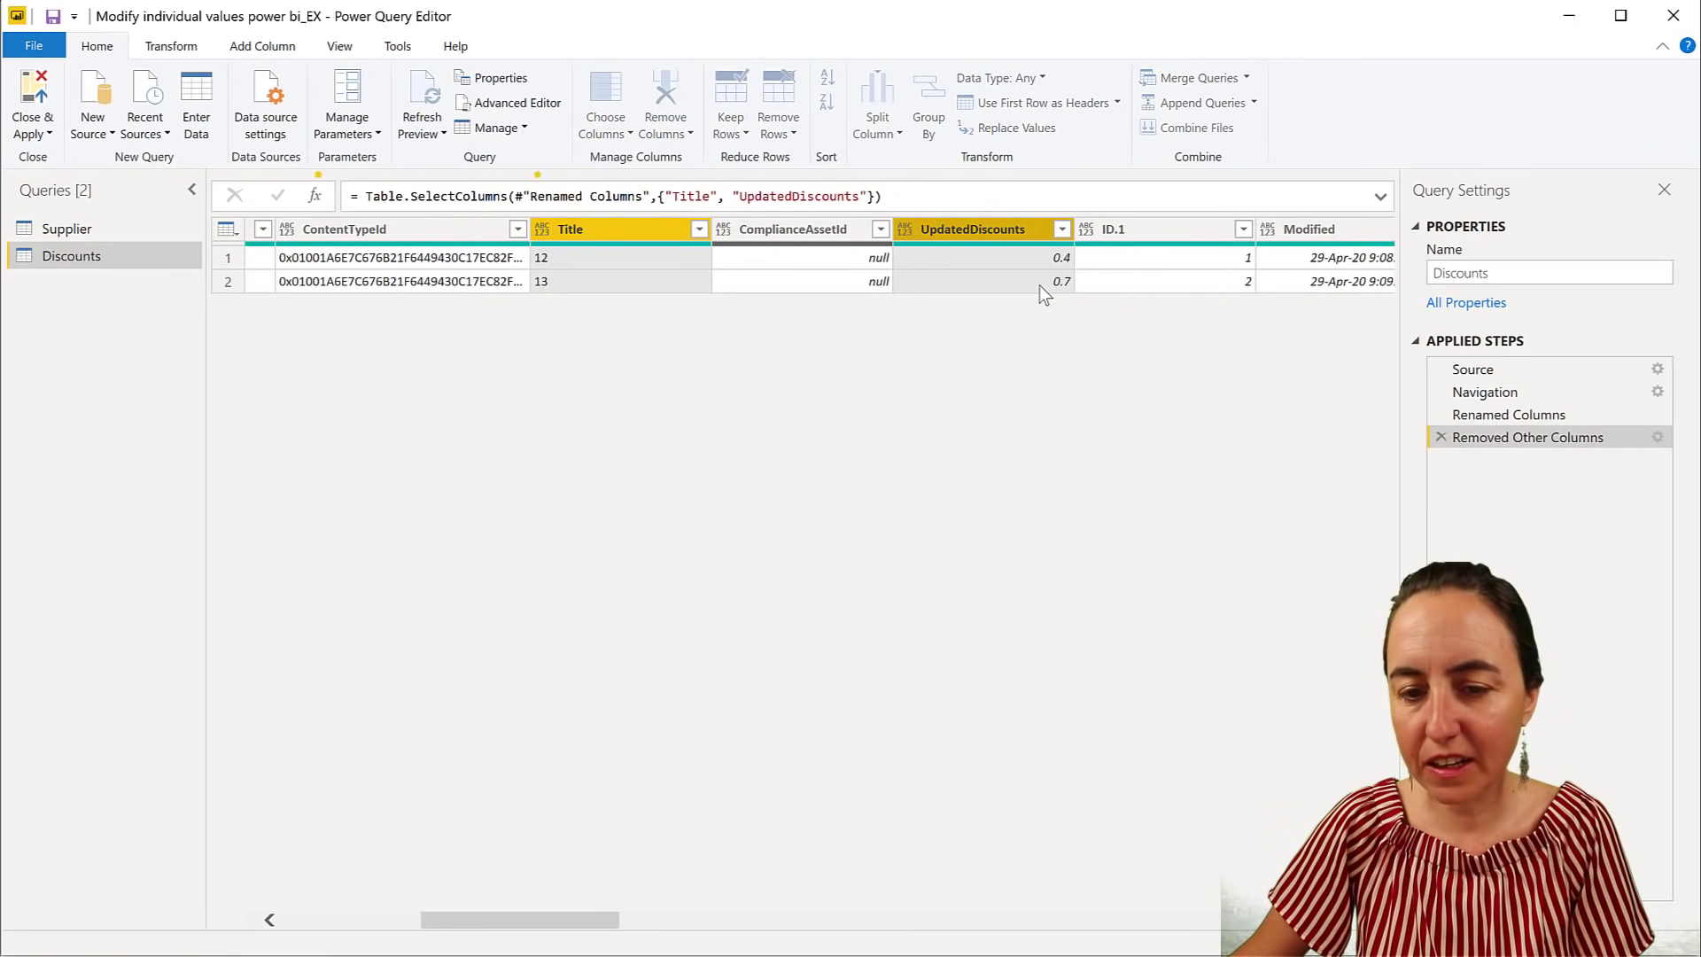
Rename Title to RowID as text and make UpdatedDiscounts a decimal number column
{"action": "double_click", "coordinate": [266, 226]}
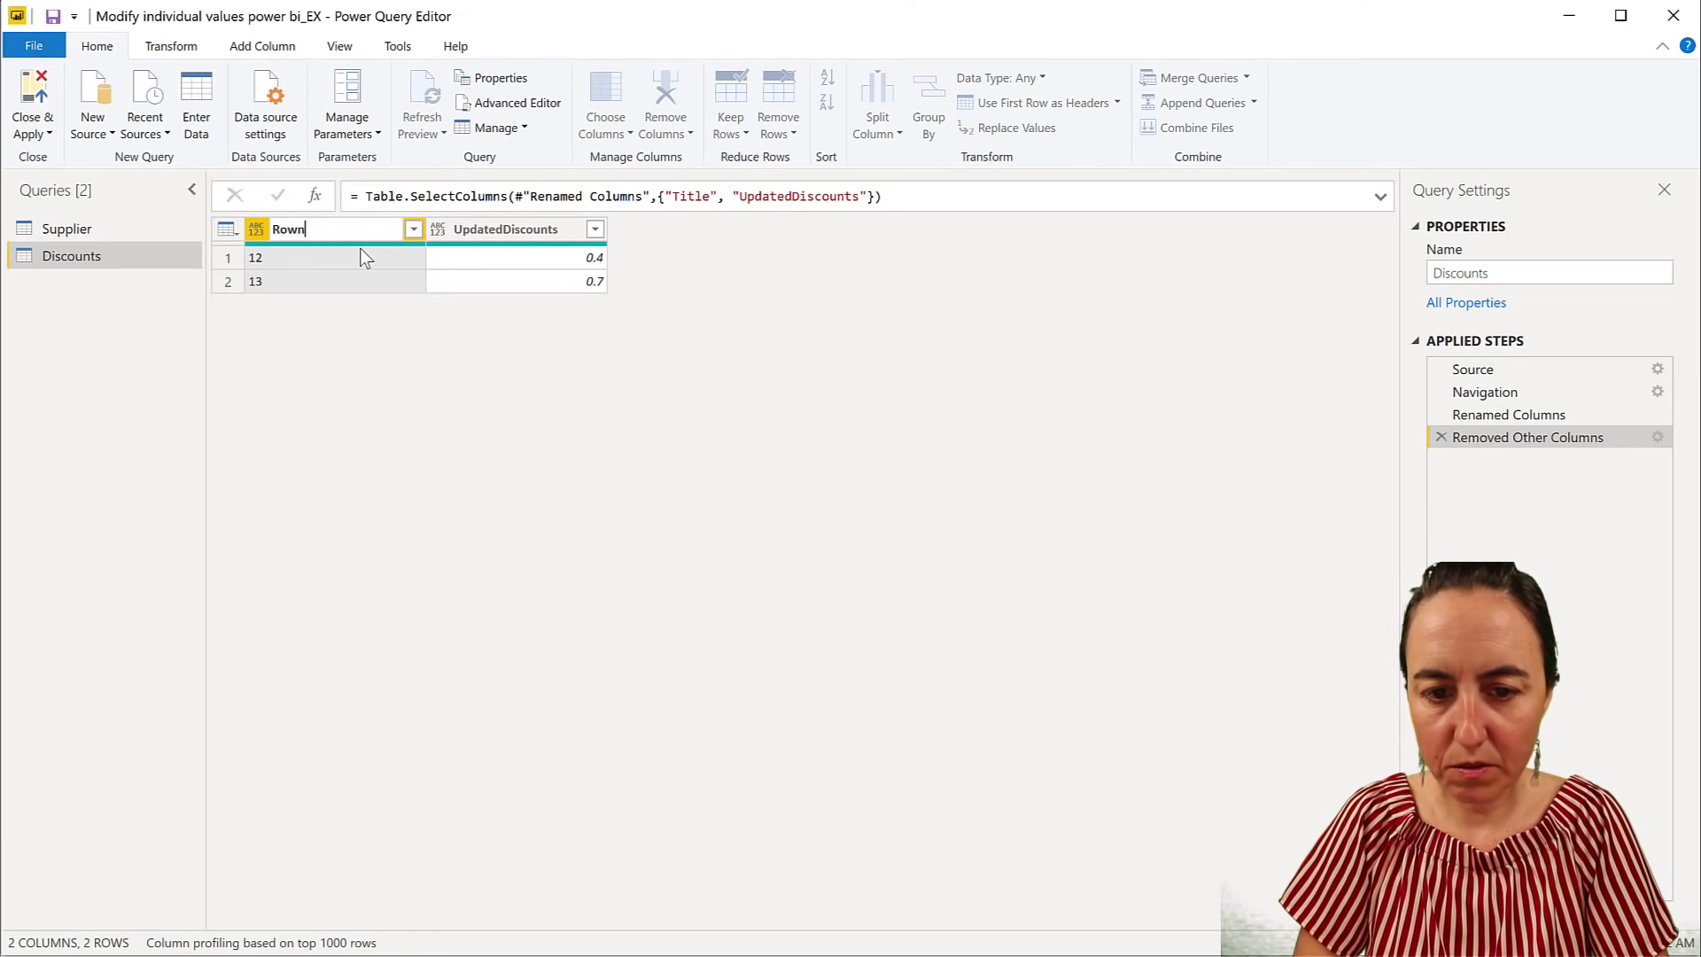
{"action": "key", "text": "Return"}
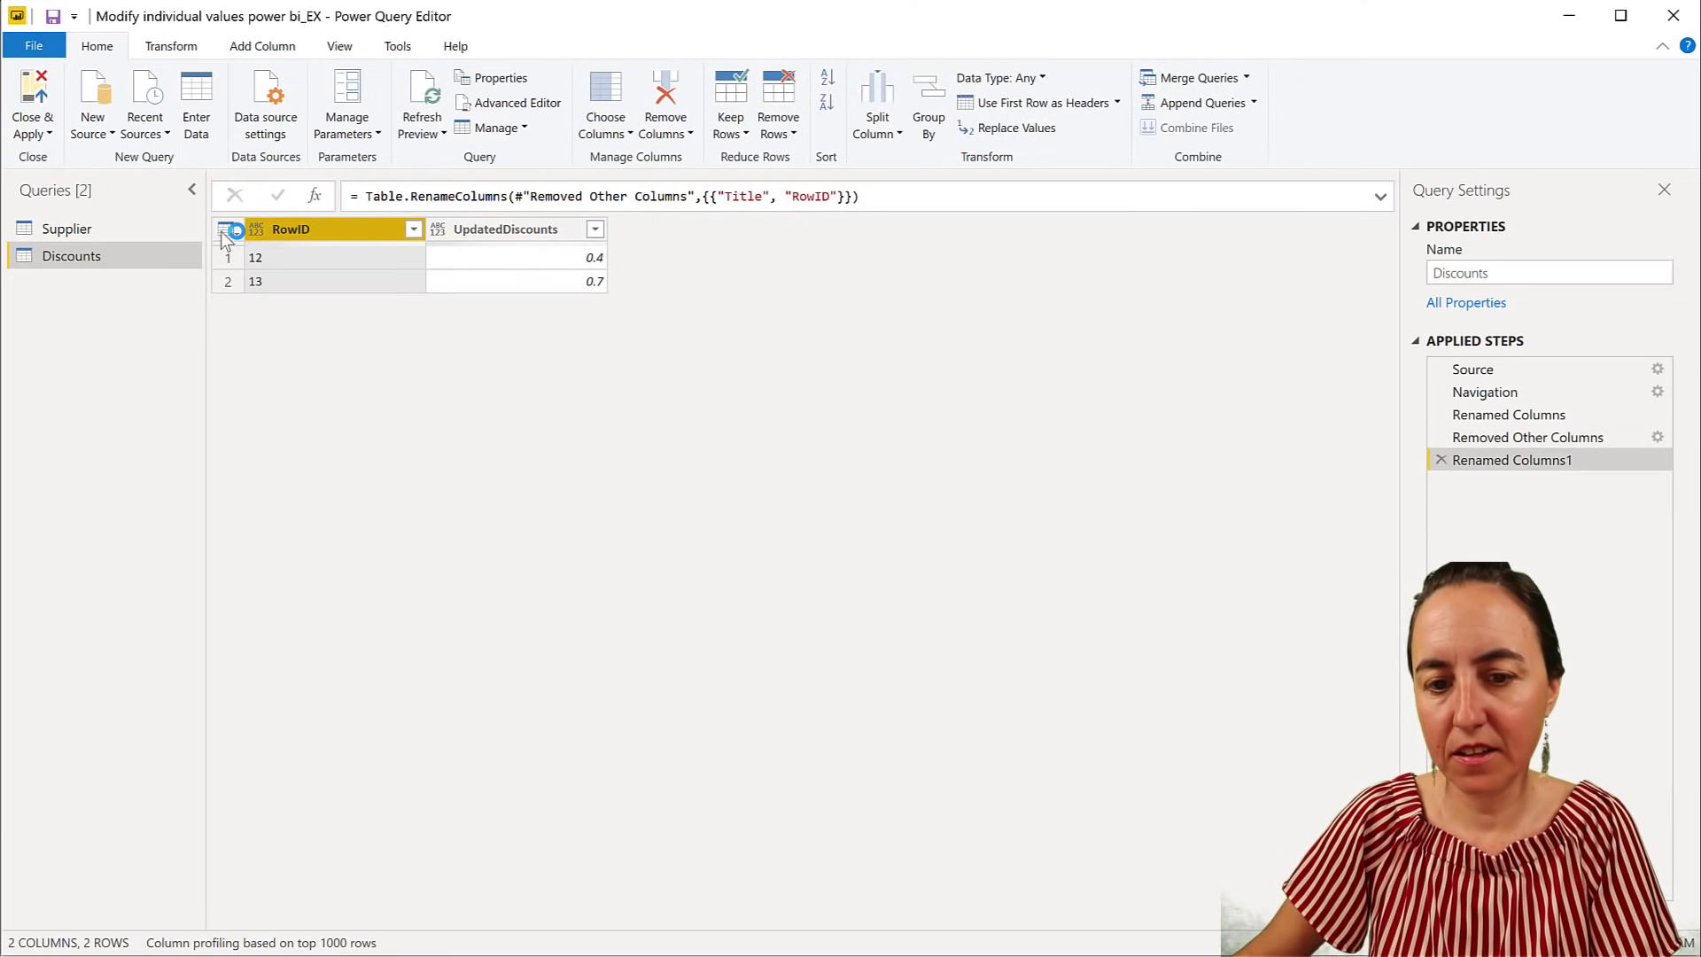
{"action": "left_click", "coordinate": [256, 232]}
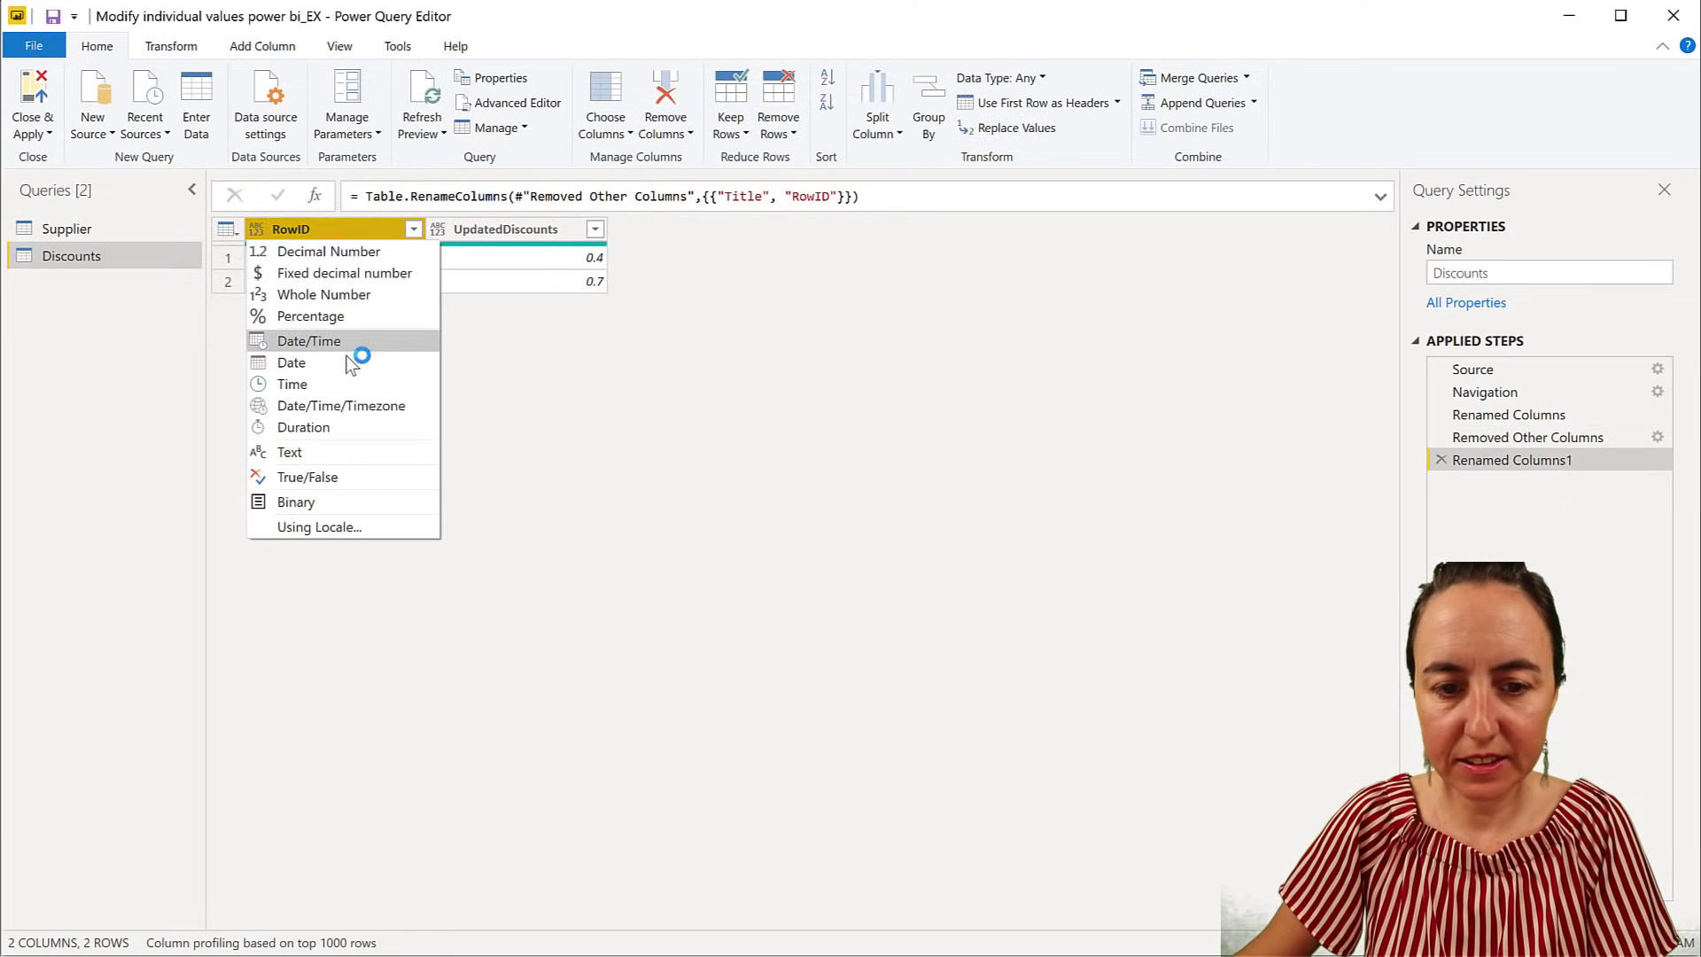
{"action": "left_click", "coordinate": [360, 450]}
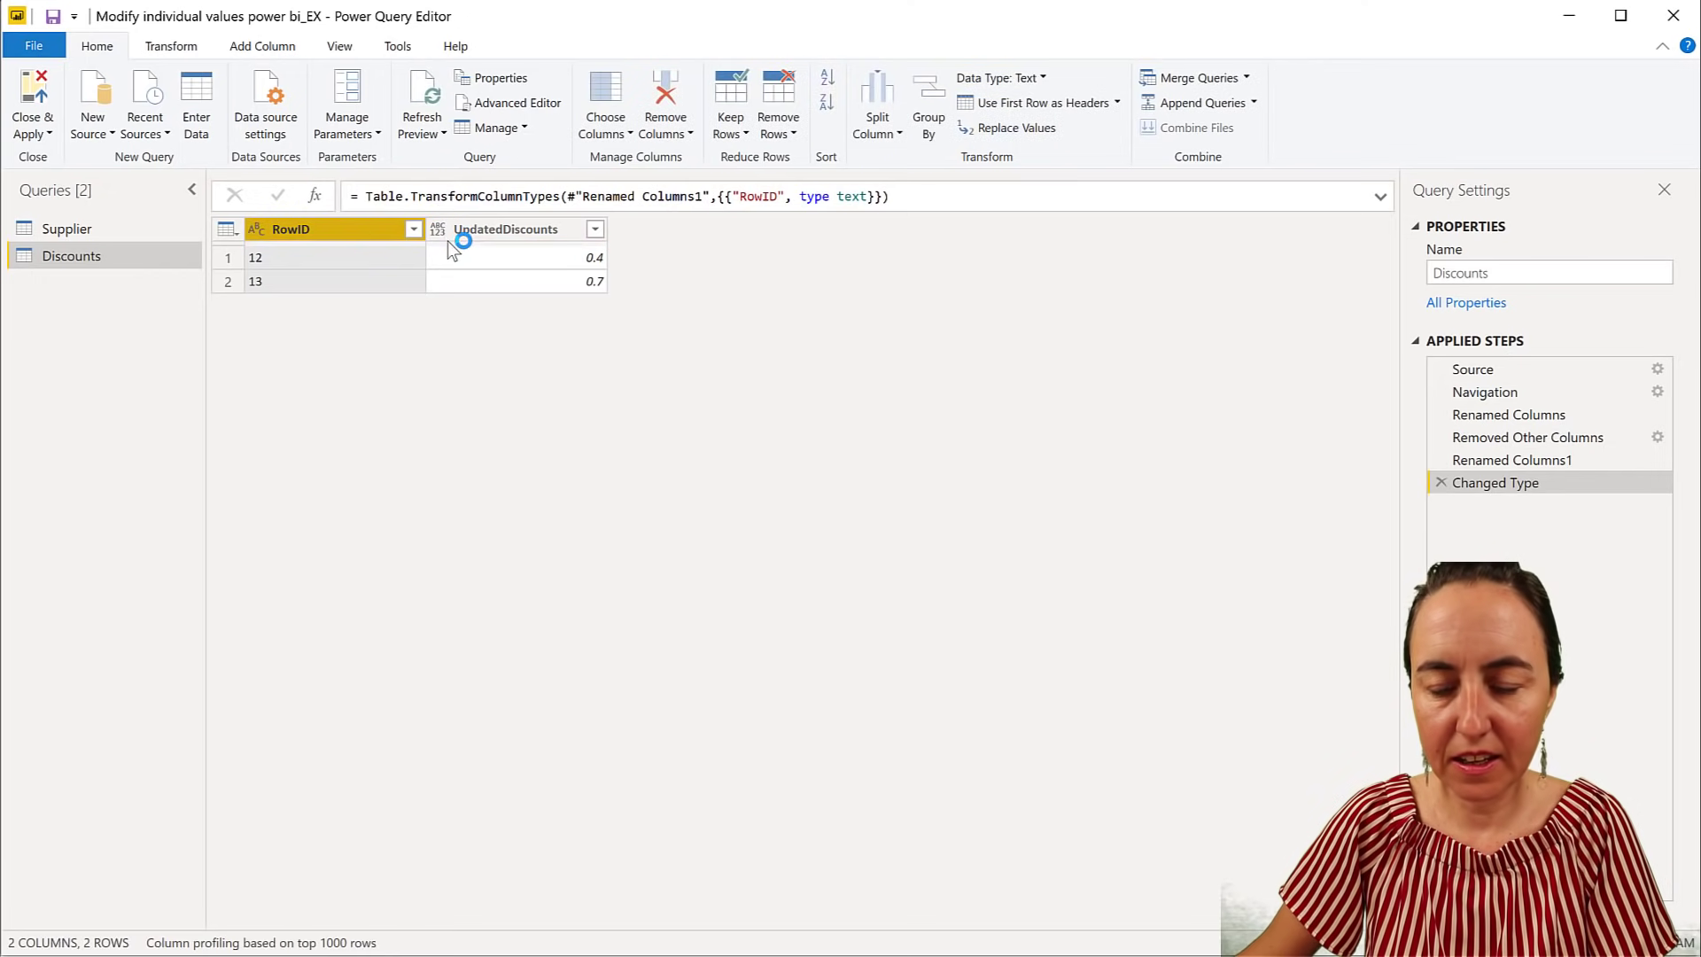
{"action": "left_click", "coordinate": [443, 230]}
{"action": "left_click", "coordinate": [443, 230]}
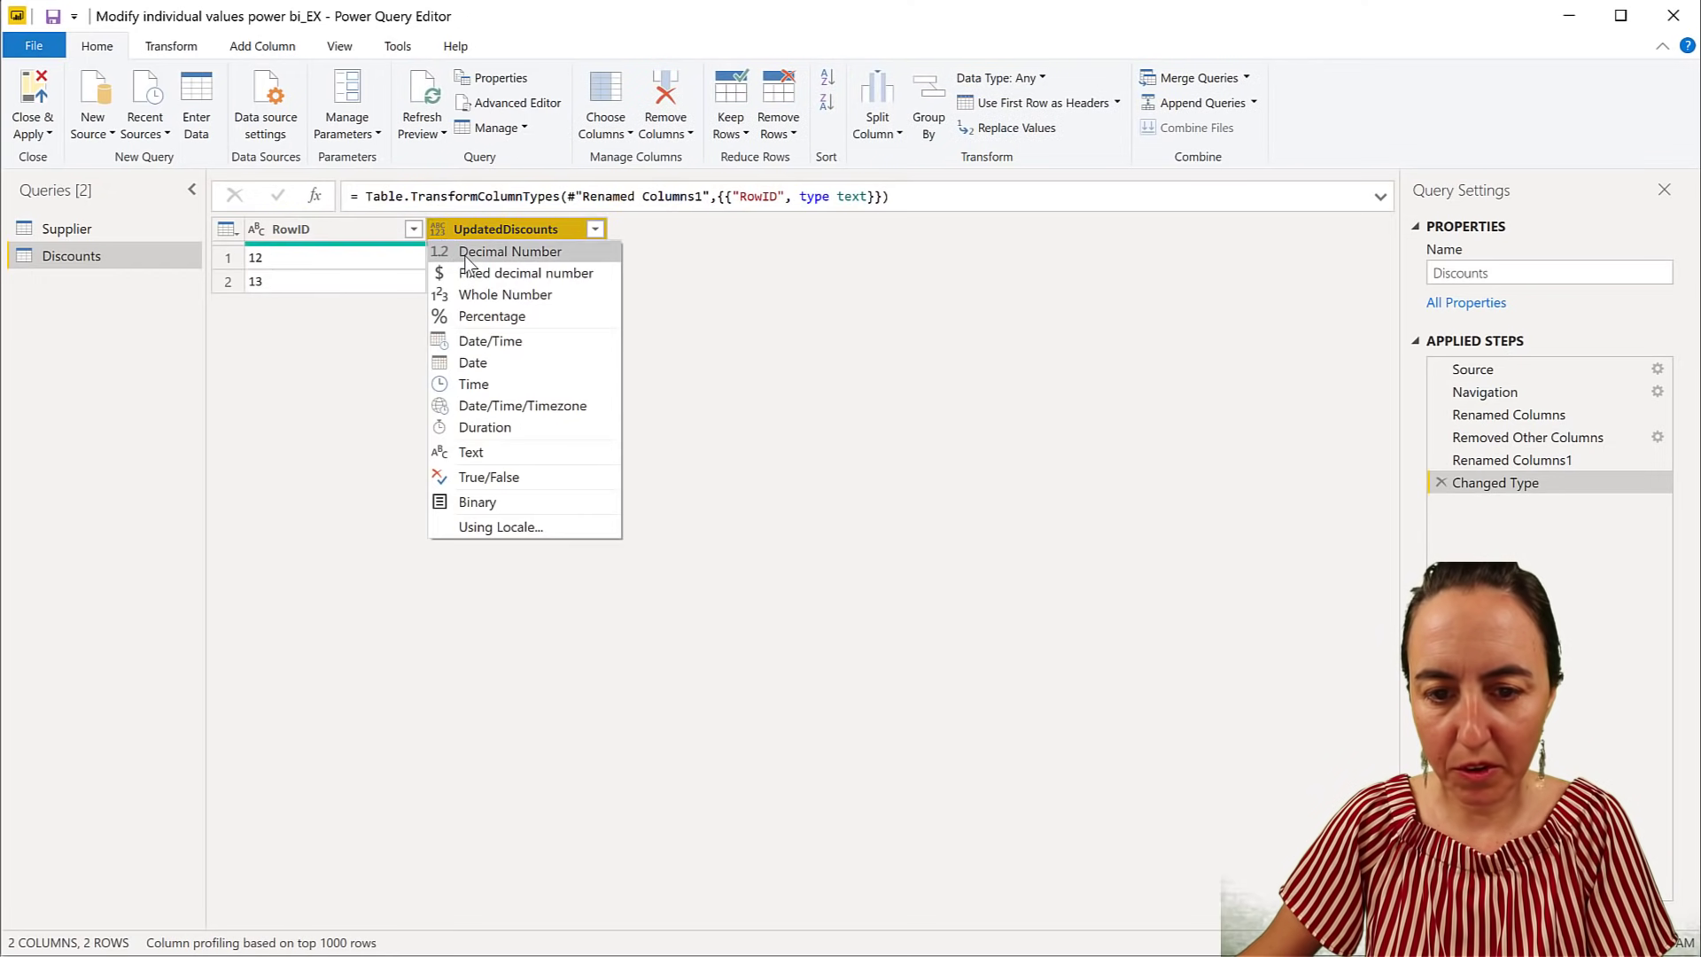
{"action": "left_click", "coordinate": [453, 259]}
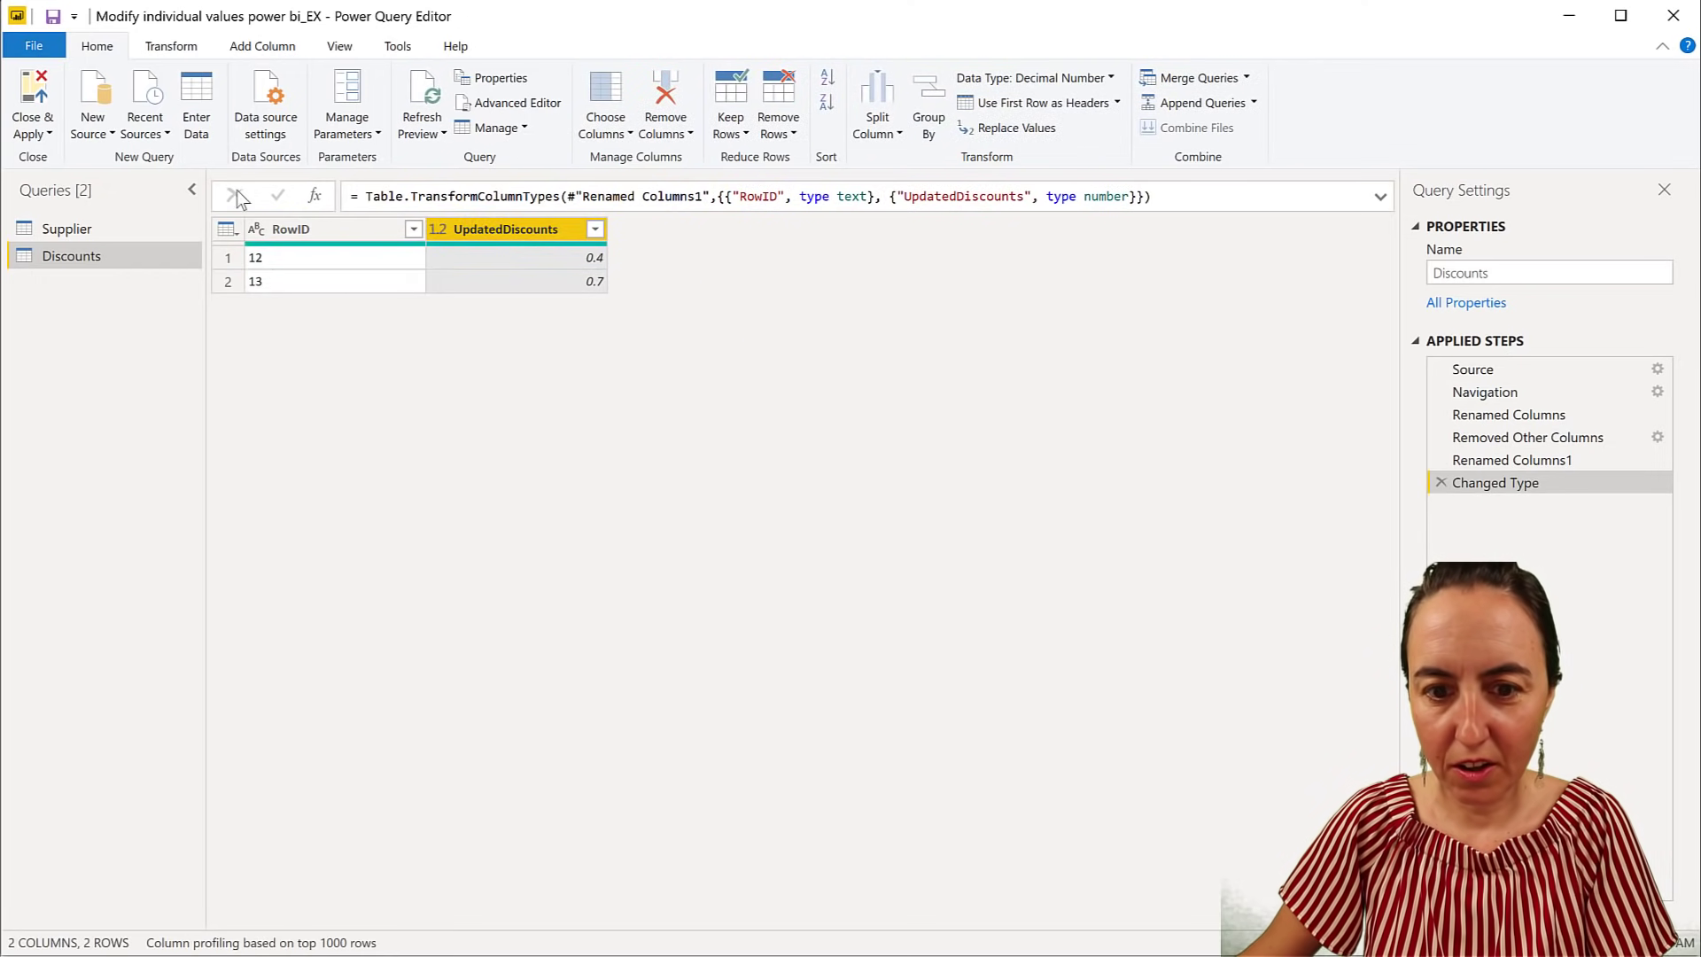
Apply the query changes, expand the Discounts fields, and view the model diagram
{"action": "left_click", "coordinate": [35, 107]}
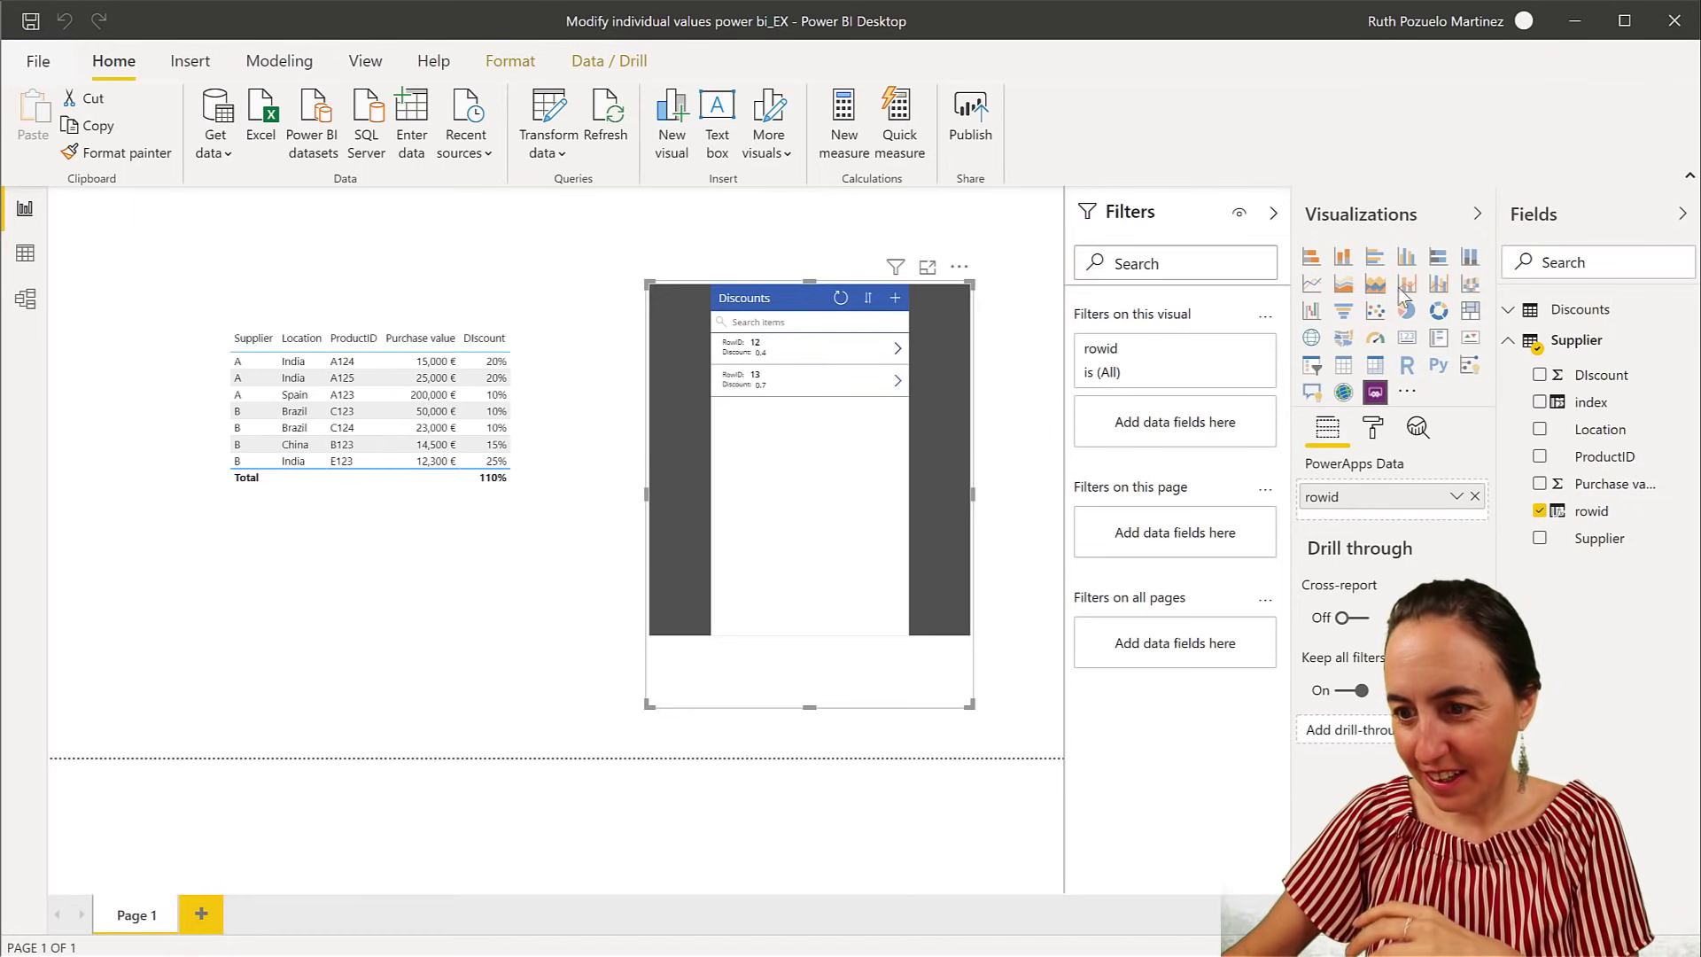
{"action": "left_click", "coordinate": [1569, 311]}
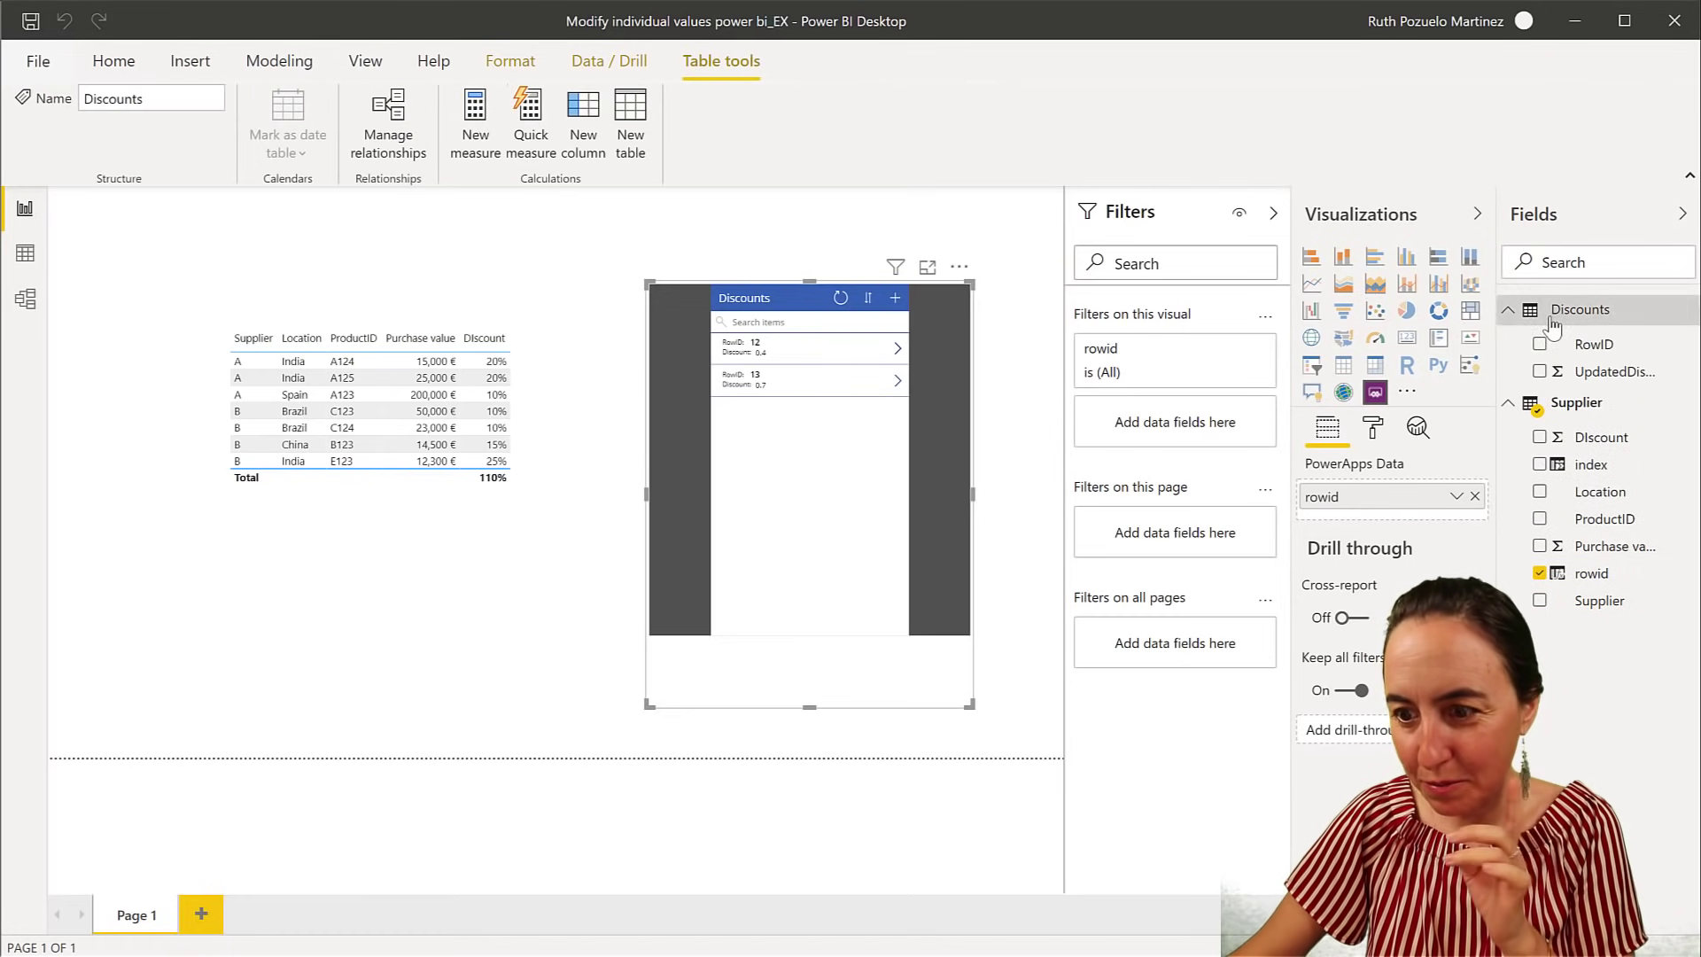
{"action": "left_click", "coordinate": [25, 300]}
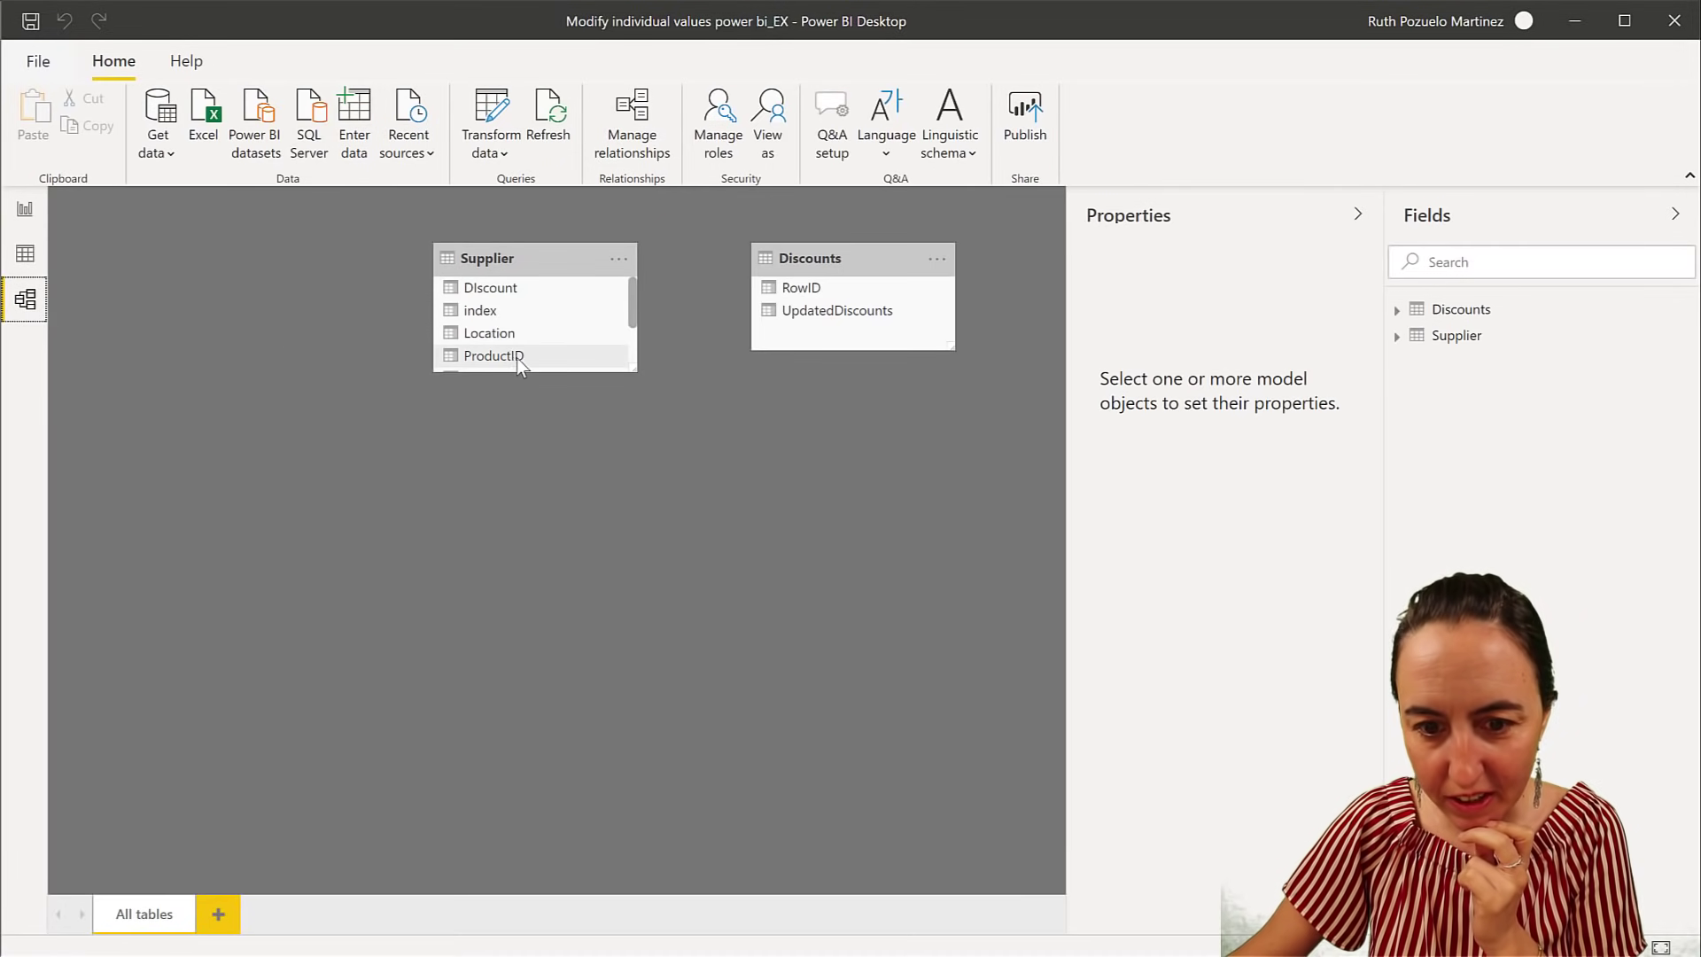
{"action": "scroll", "coordinate": [550, 314], "scroll_direction": "down", "scroll_amount": 2}
{"action": "scroll", "coordinate": [550, 313], "scroll_direction": "up", "scroll_amount": 2}
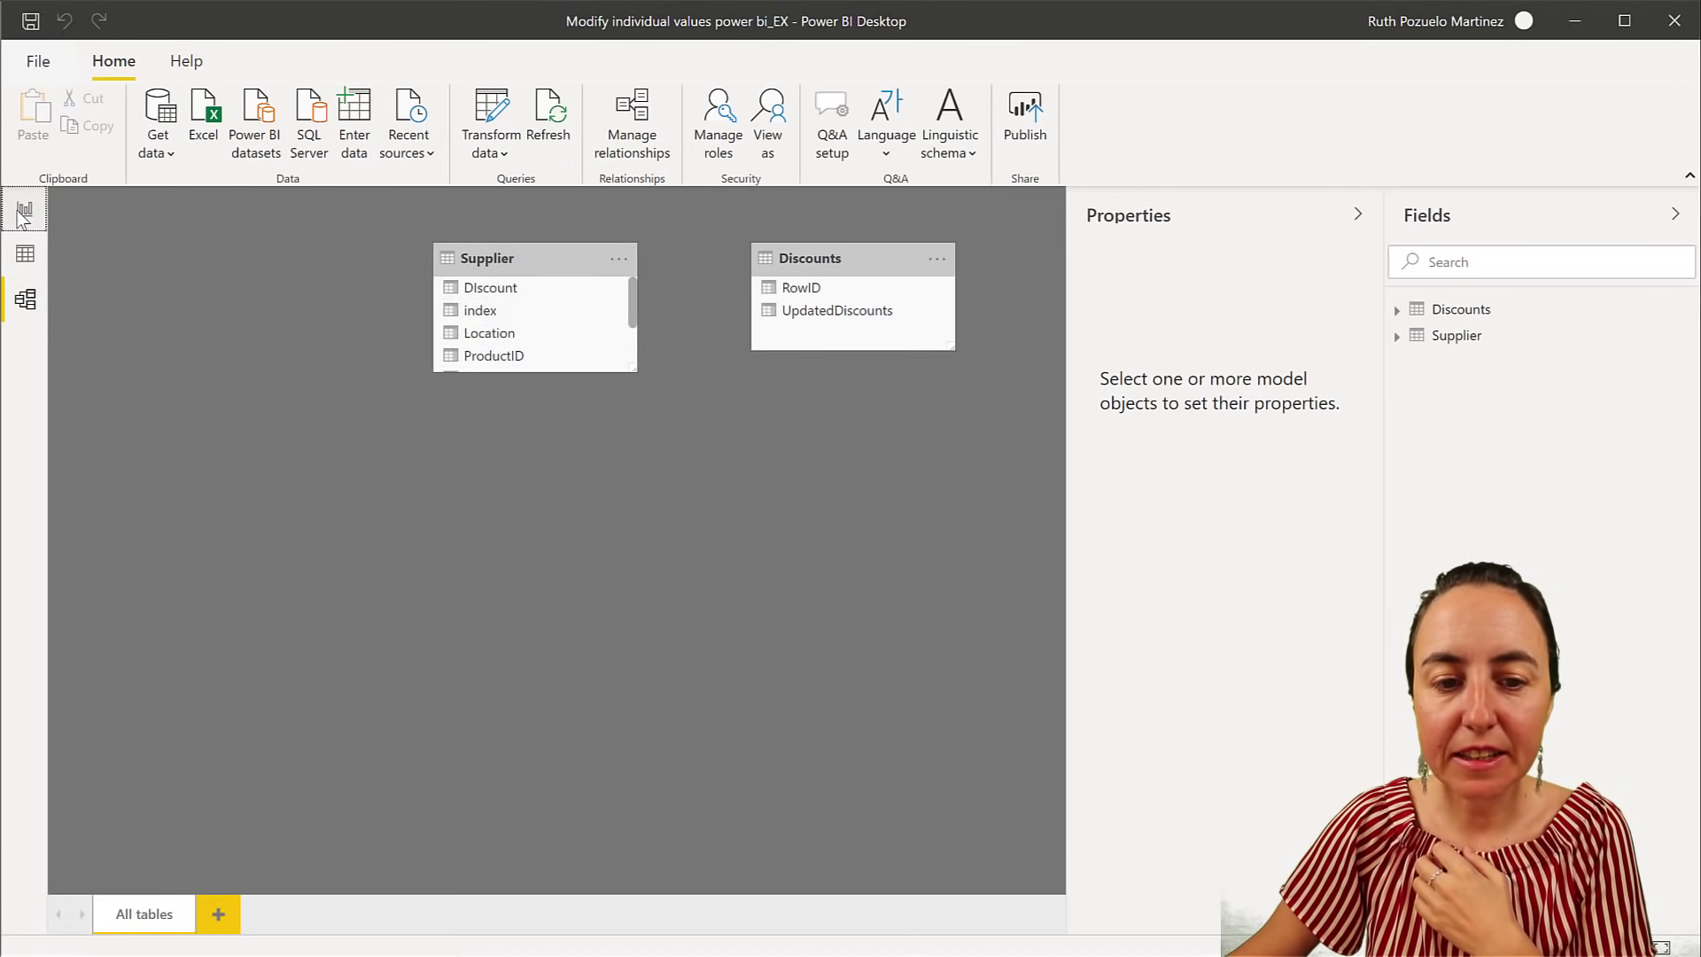
Add rowid as the first column of the supplier table visual and make the visual narrower
{"action": "left_click", "coordinate": [25, 213]}
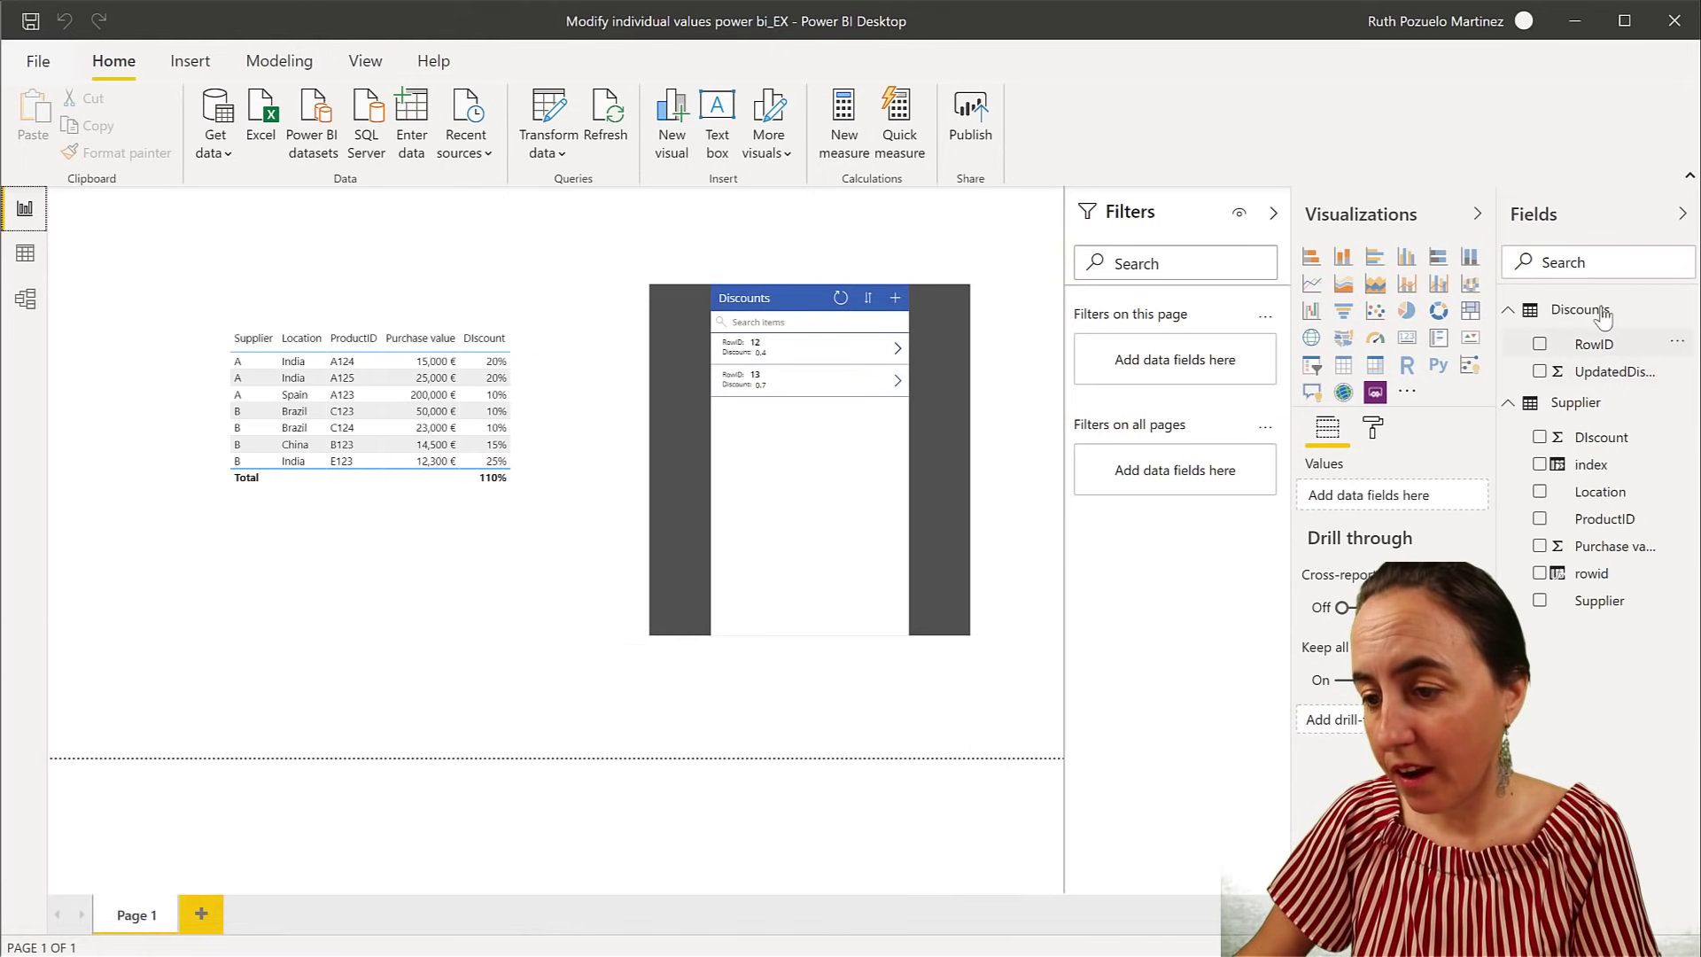
{"action": "left_click_drag", "start_coordinate": [1304, 563], "coordinate": [415, 422]}
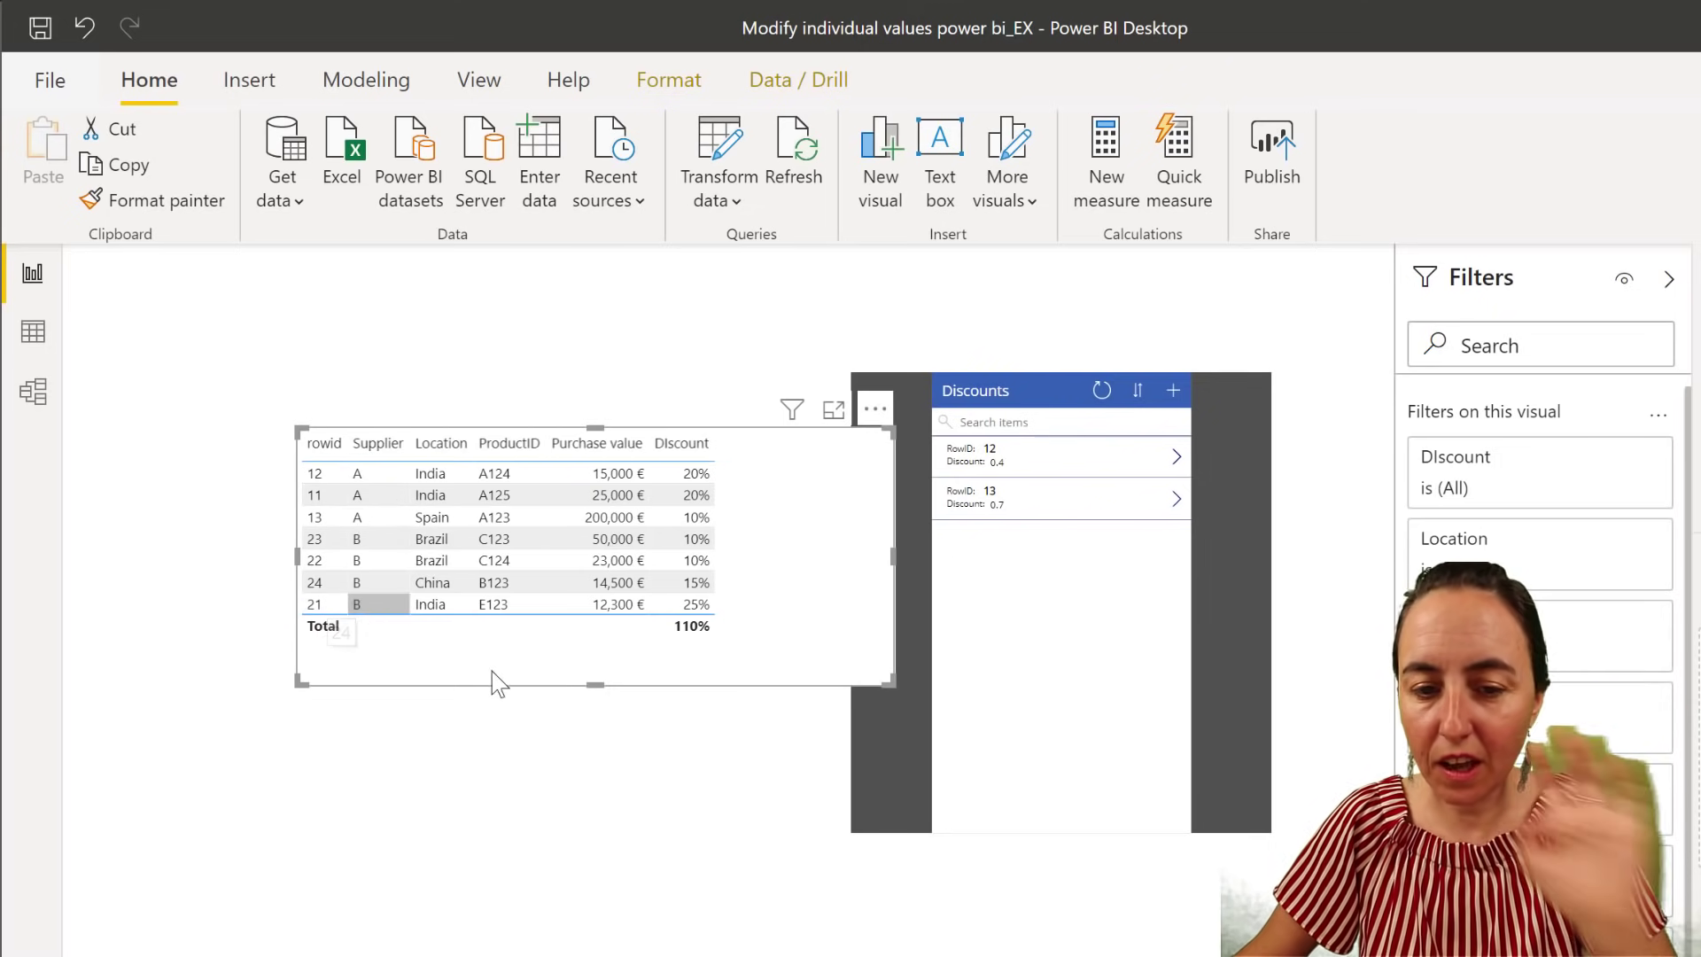
{"action": "left_click_drag", "start_coordinate": [886, 679], "coordinate": [747, 660]}
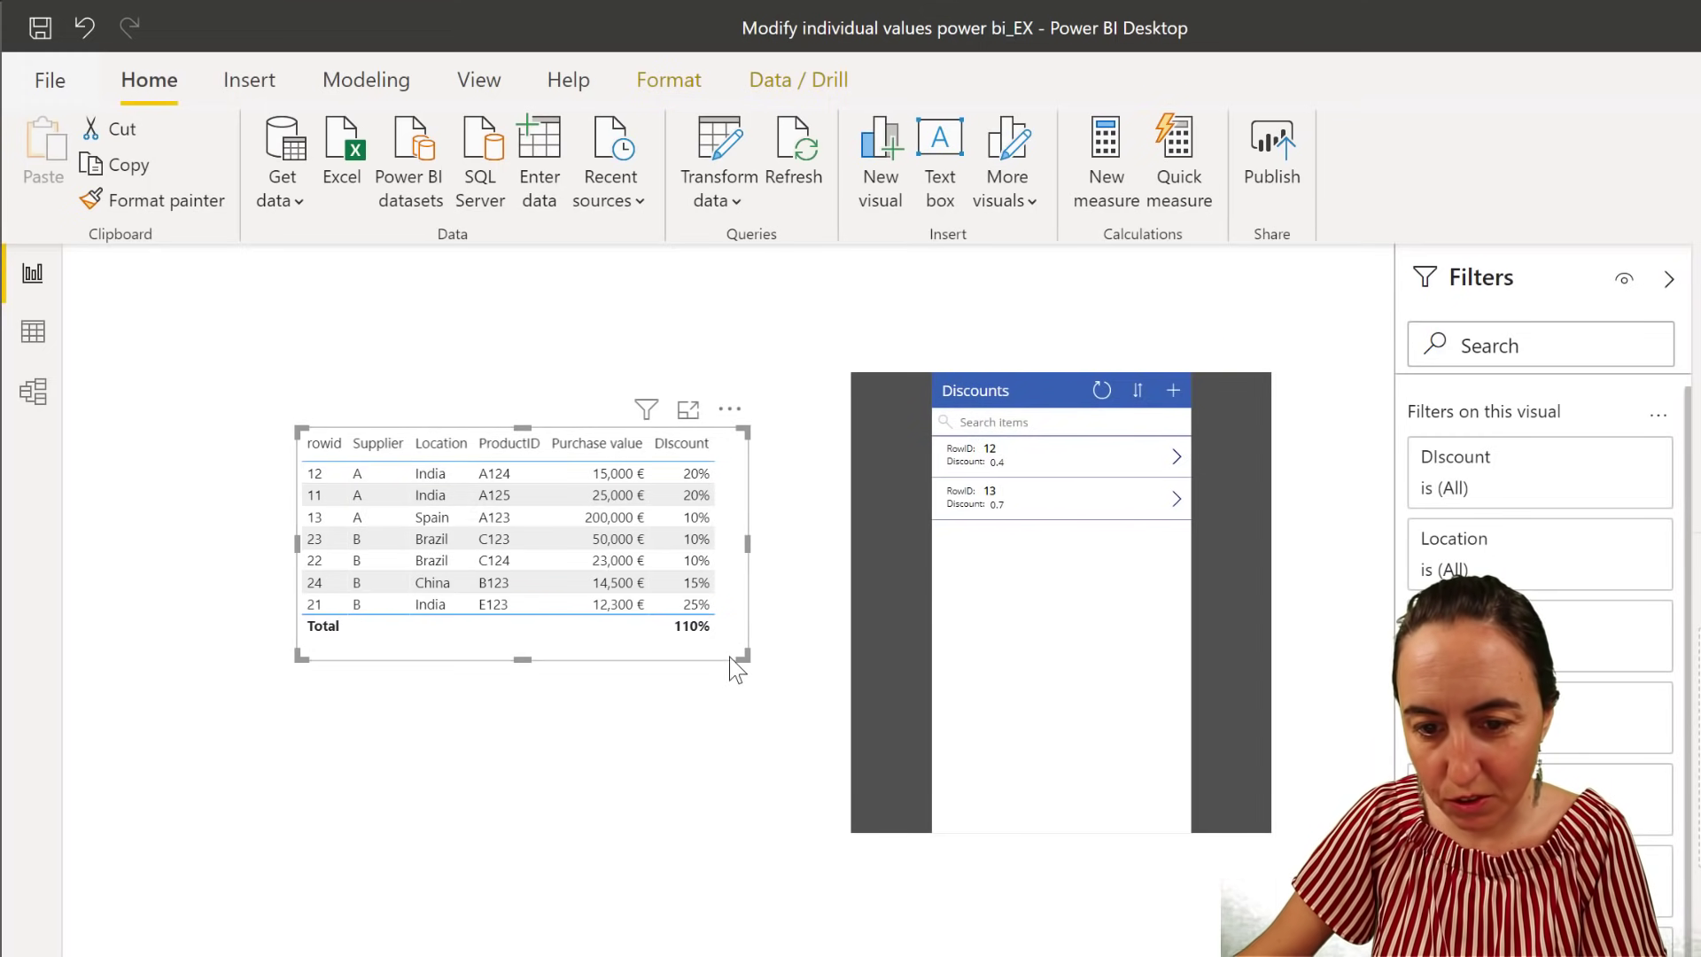
Relate Supplier's rowid to Discounts' RowID in the model diagram
{"action": "left_click", "coordinate": [30, 411]}
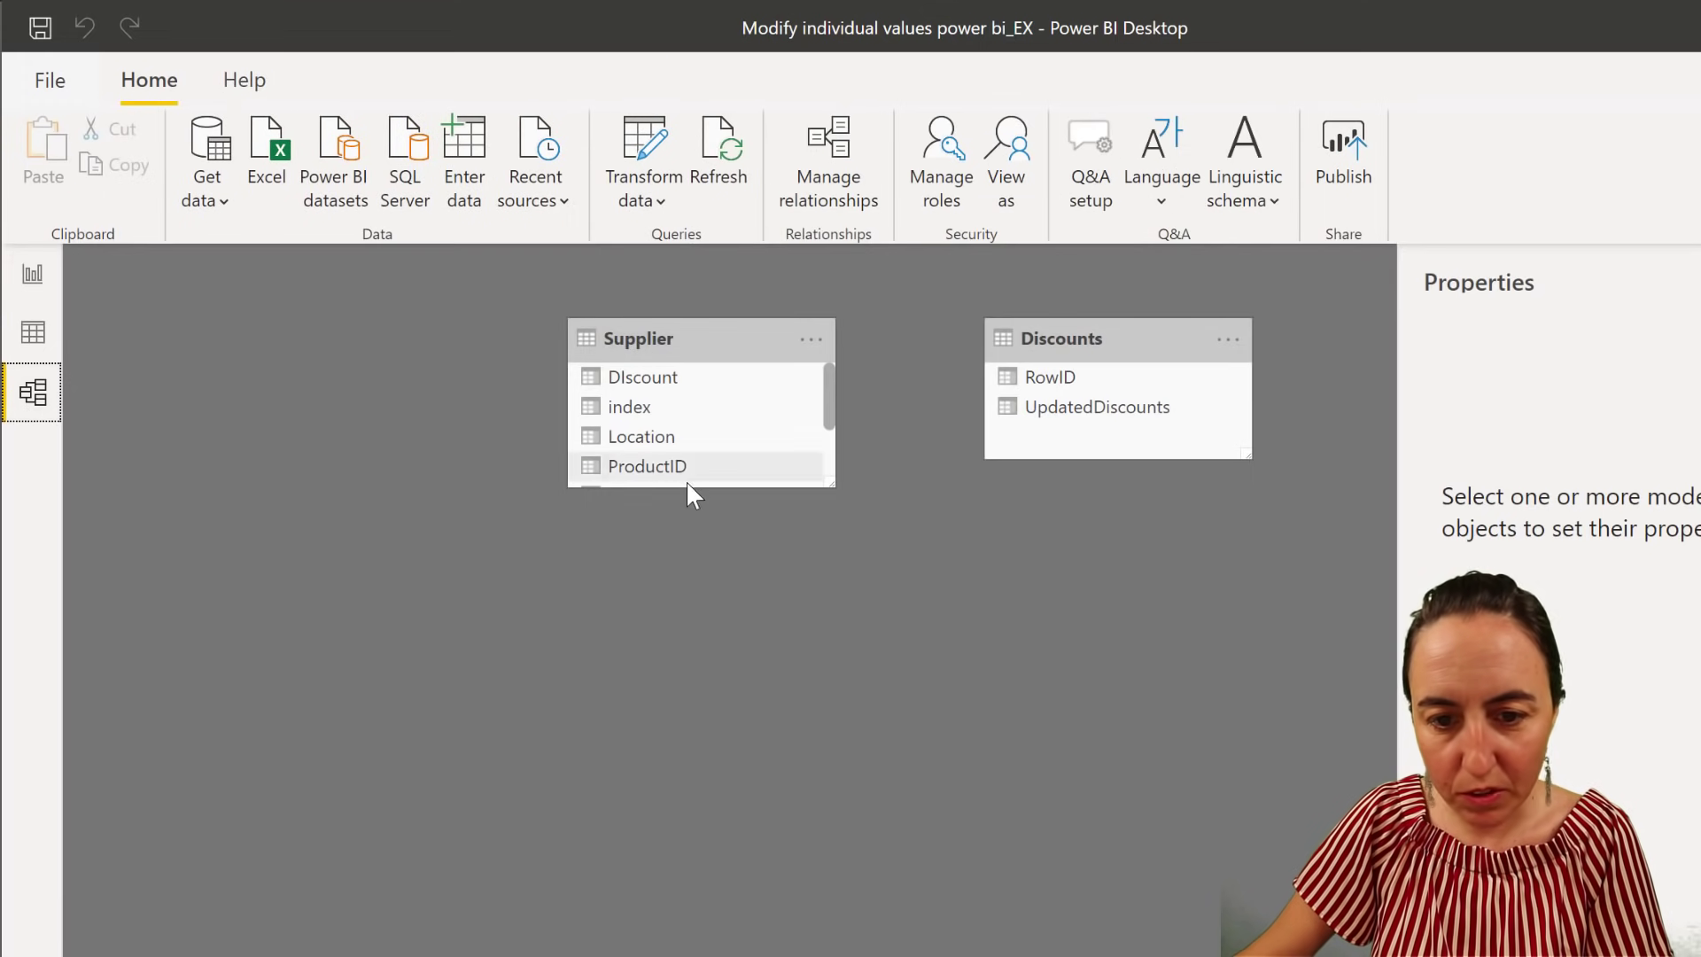
{"action": "scroll", "coordinate": [723, 448], "scroll_direction": "down", "scroll_amount": 2}
{"action": "left_click_drag", "start_coordinate": [644, 447], "coordinate": [1106, 386]}
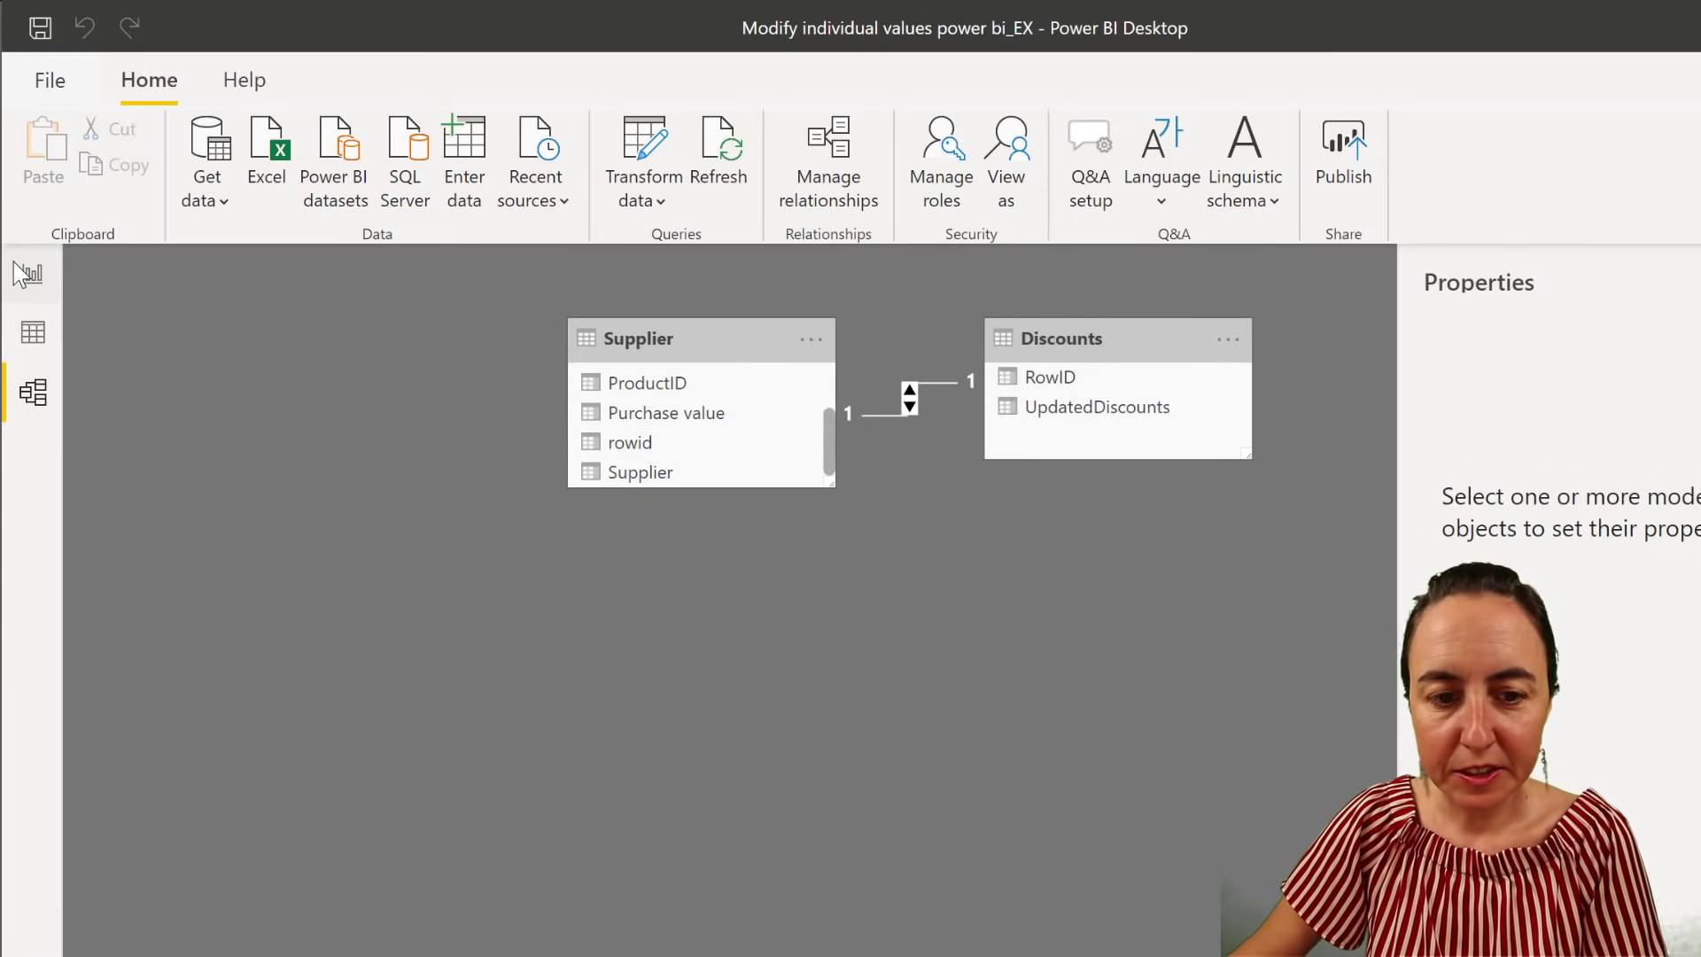
Move the supplier table visual up and left on the report page
{"action": "left_click", "coordinate": [29, 273]}
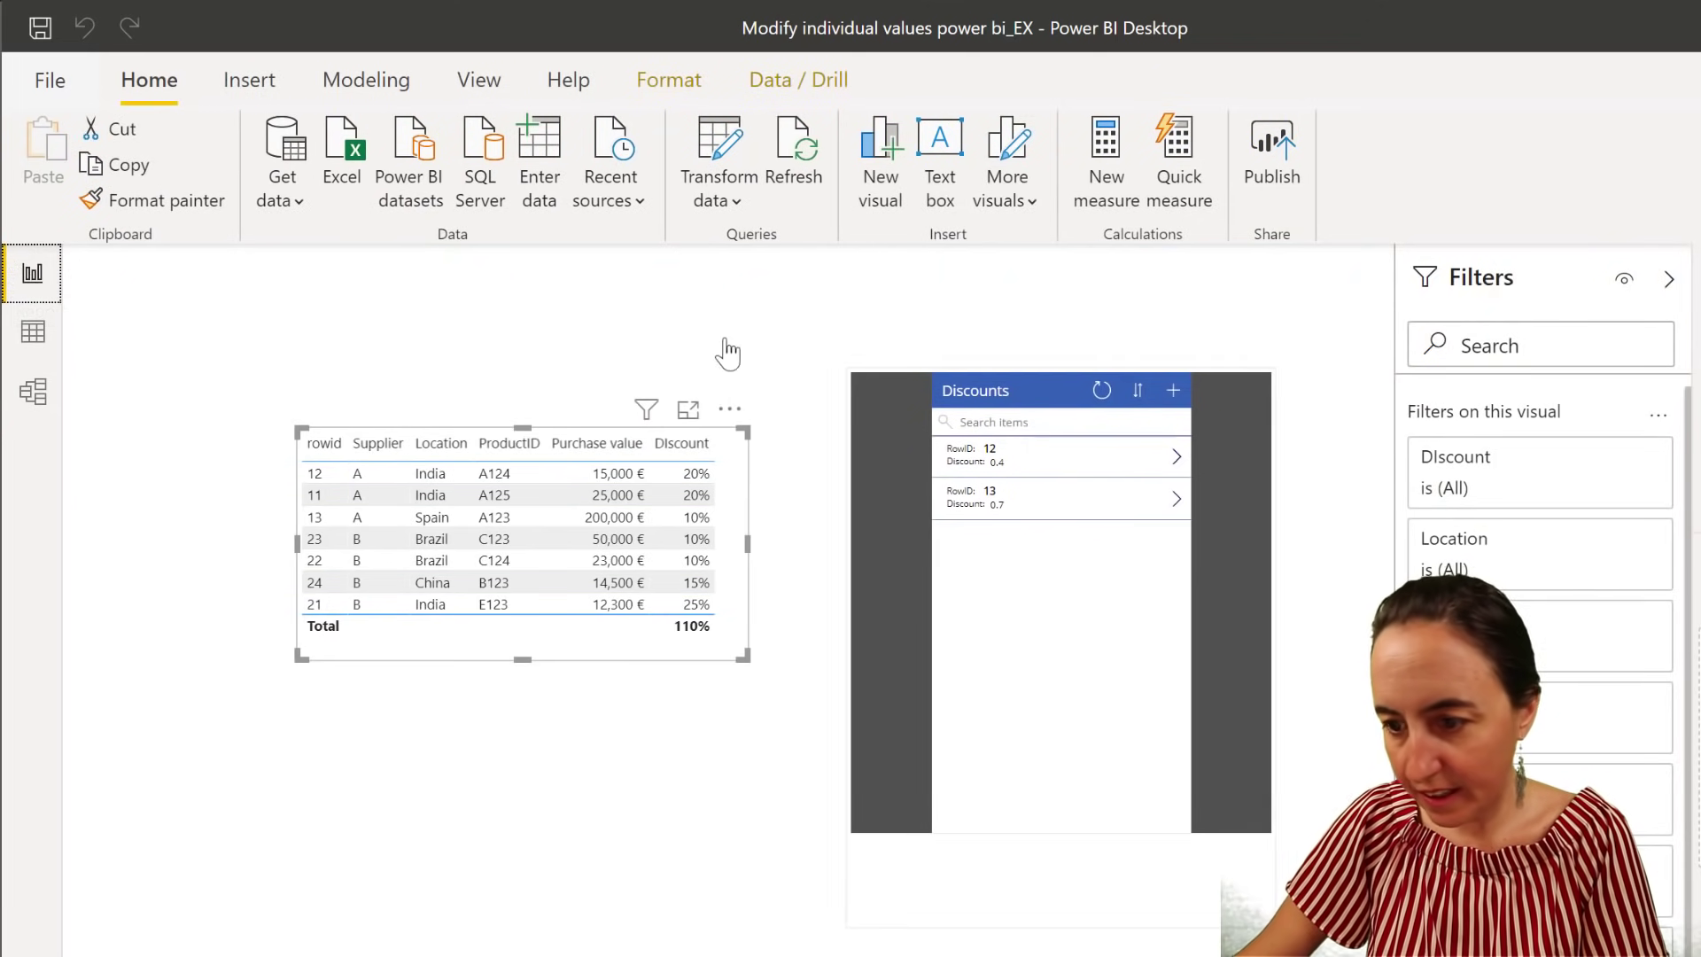
{"action": "left_click_drag", "start_coordinate": [727, 417], "coordinate": [625, 374]}
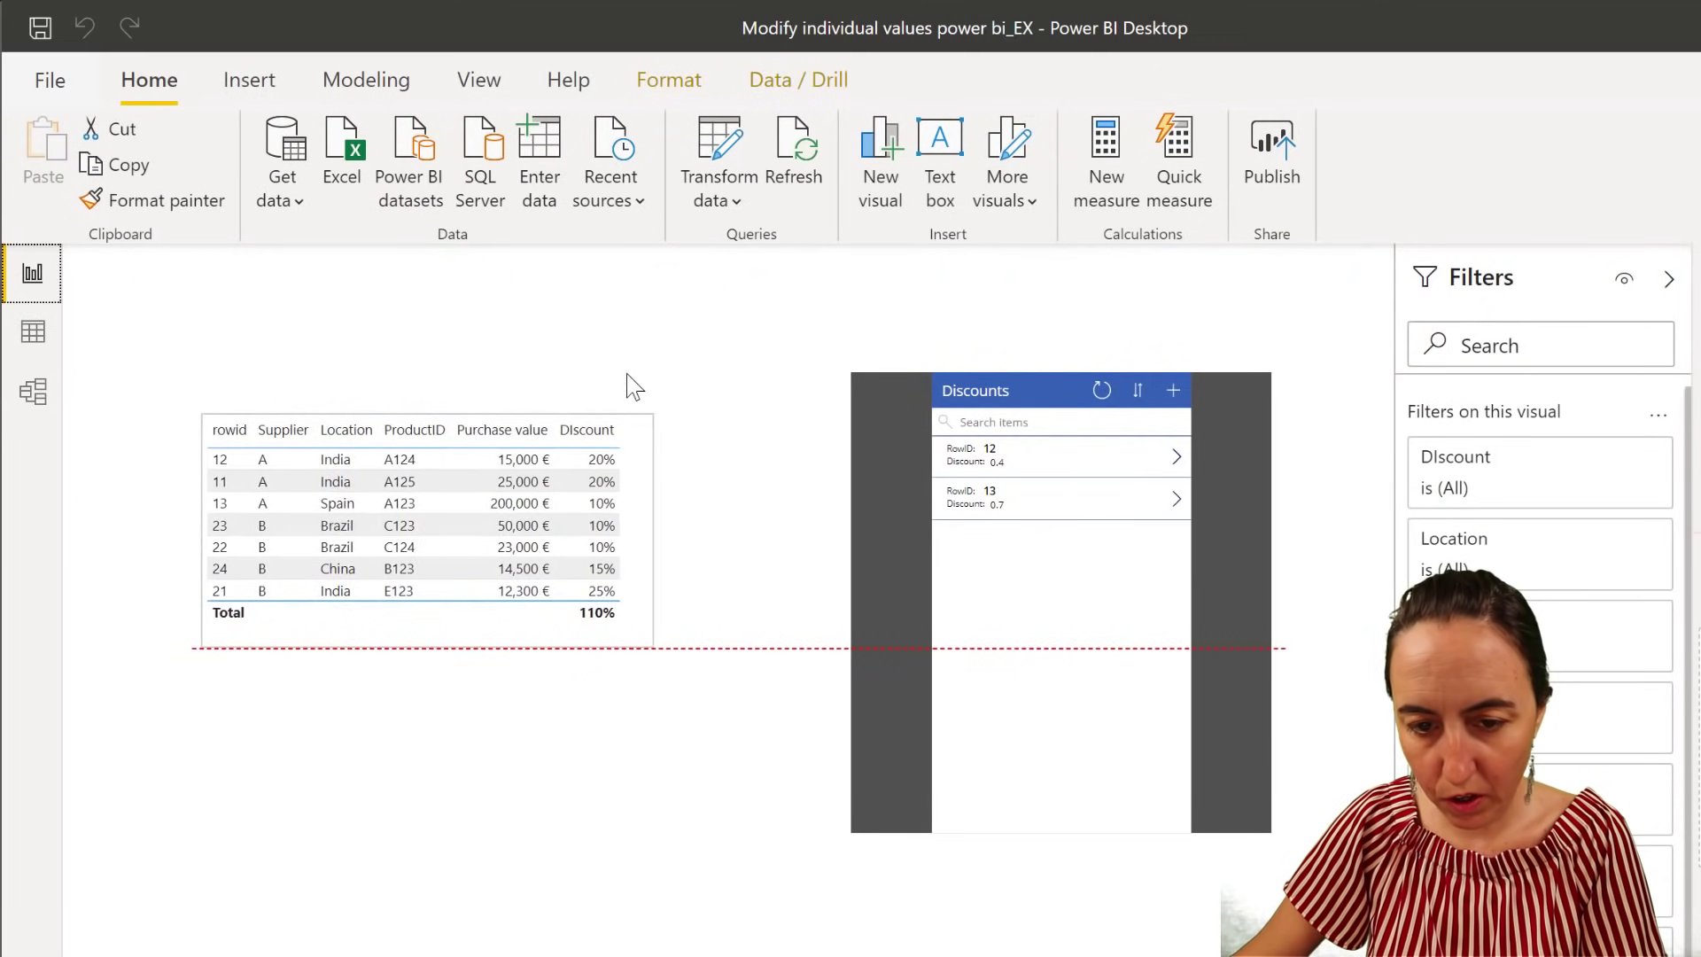
{"action": "left_click_drag", "start_coordinate": [638, 611], "coordinate": [634, 607]}
{"action": "left_click", "coordinate": [639, 616]}
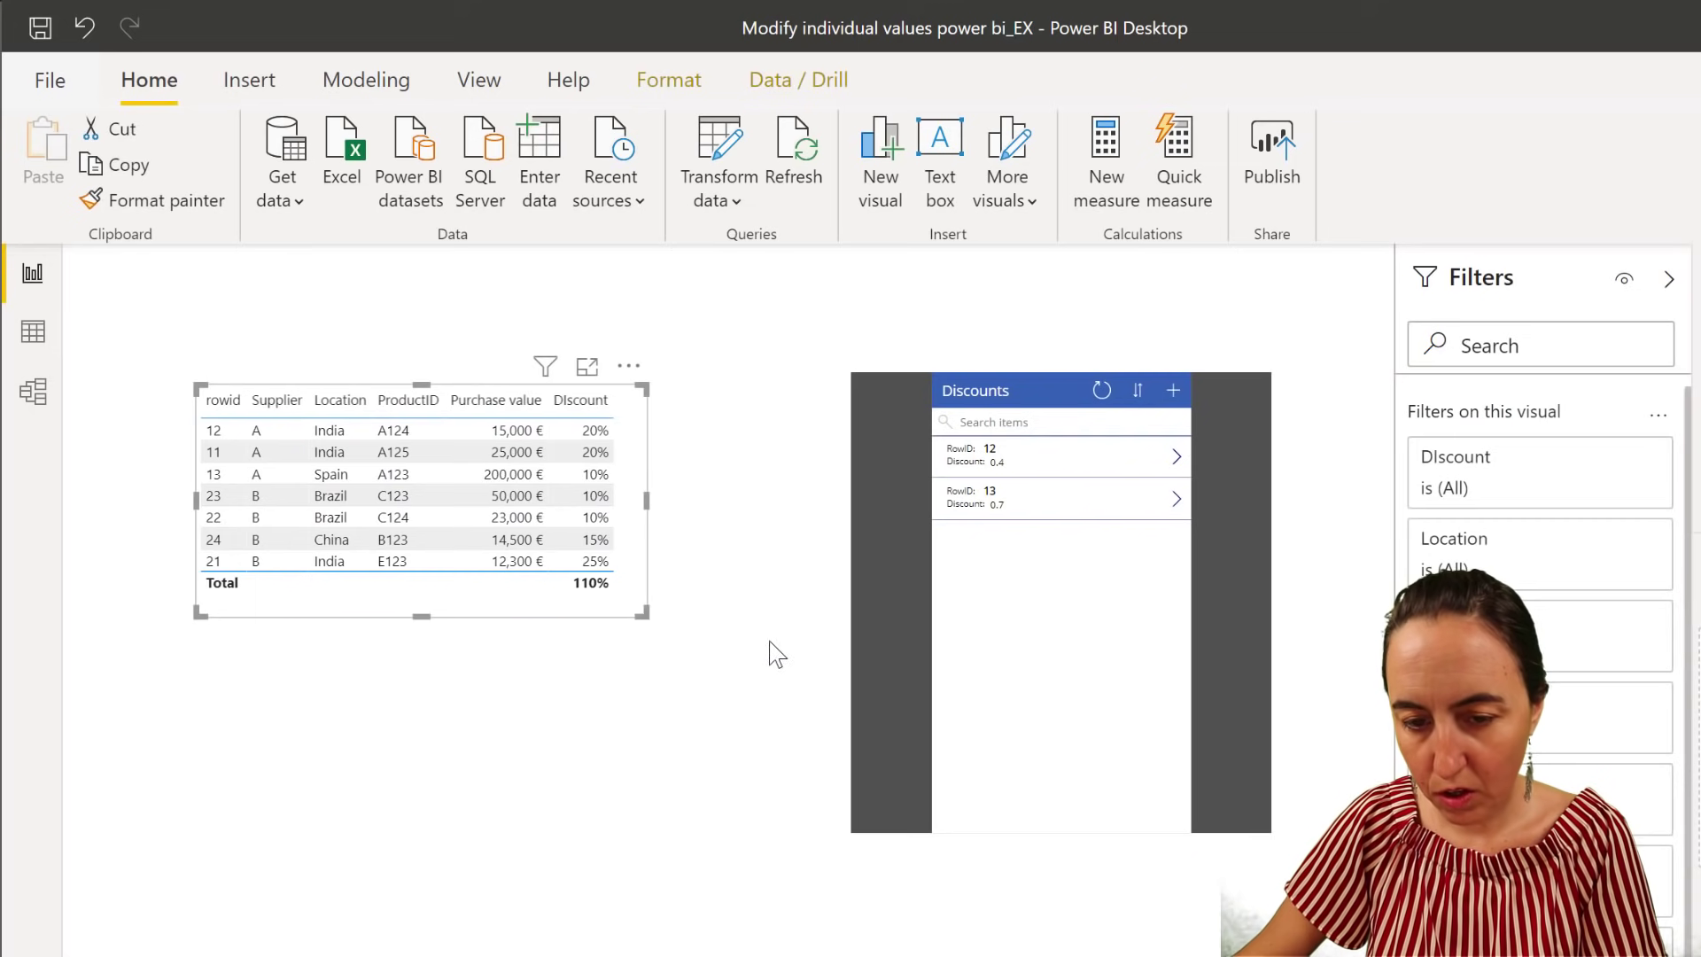
Widen the table visual and add Discounts' UpdatedDiscounts field as a column showing 0.40 and 0.70
{"action": "mouse_move", "coordinate": [769, 640]}
{"action": "left_mouse_down"}
{"action": "mouse_move", "coordinate": [810, 634]}
{"action": "mouse_move", "coordinate": [779, 642]}
{"action": "left_mouse_up"}
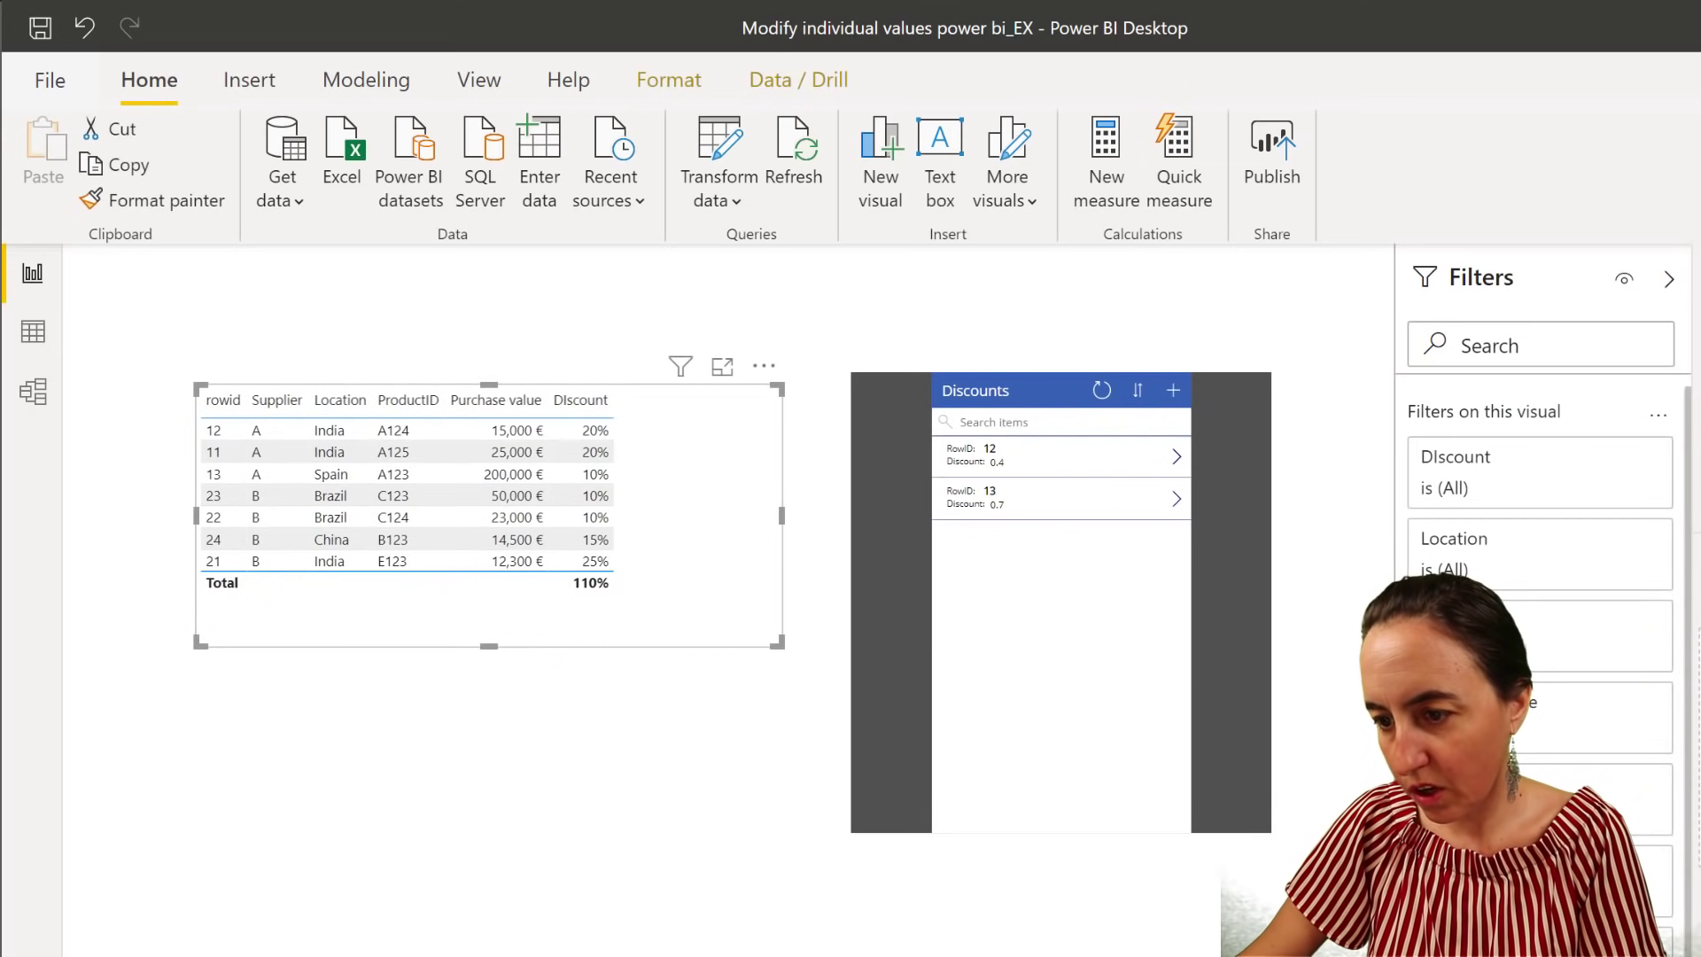
{"action": "left_click_drag", "start_coordinate": [934, 536], "coordinate": [706, 550]}
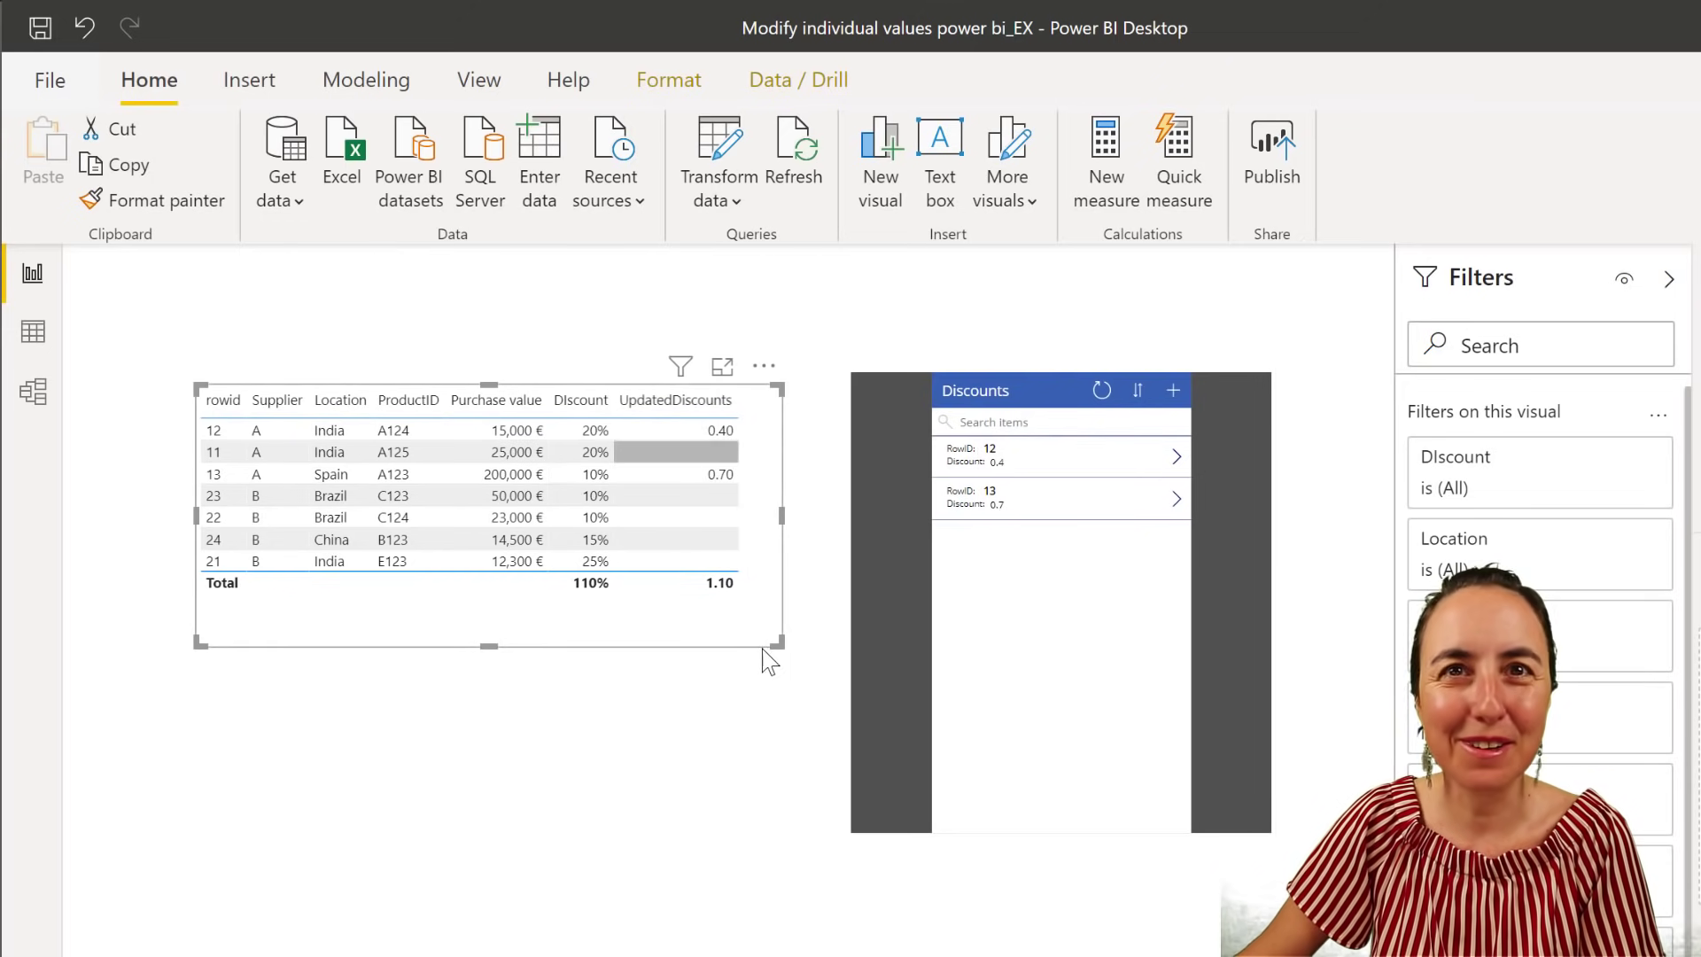
{"action": "left_click_drag", "start_coordinate": [779, 644], "coordinate": [832, 643]}
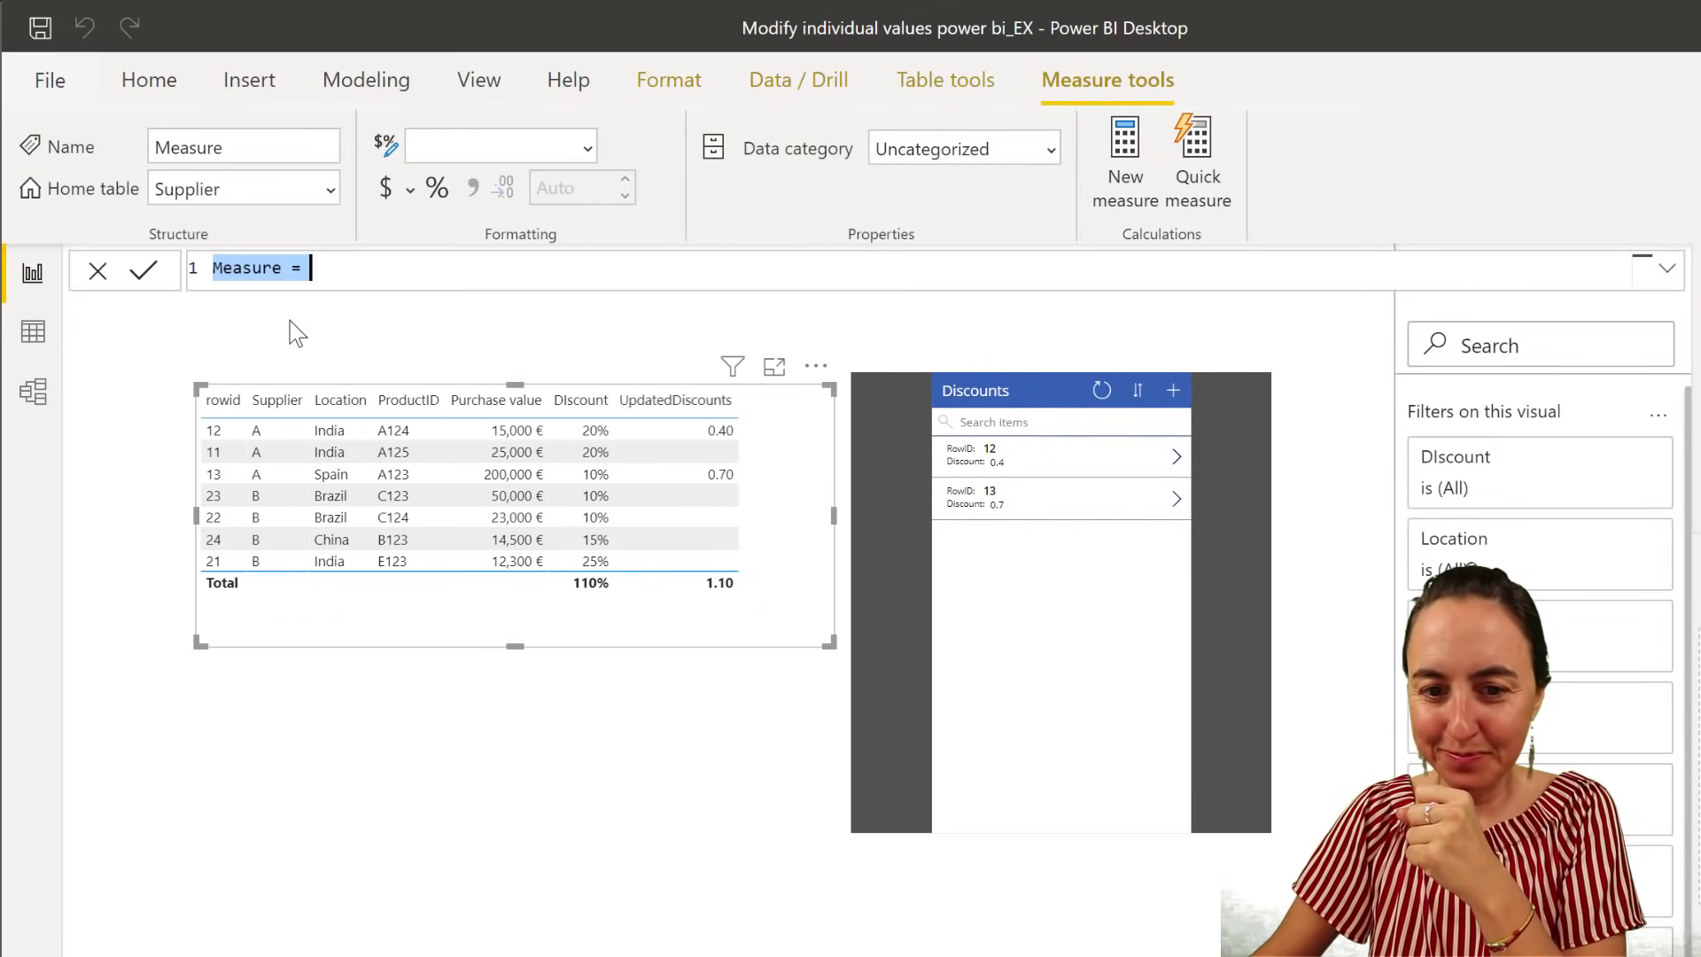
Name the measure 'New Discount' and define VAR UpdatedDisc = SELECTEDVALUE(Discounts[UpdatedDiscounts])
{"action": "type", "text": "New DIsco"}
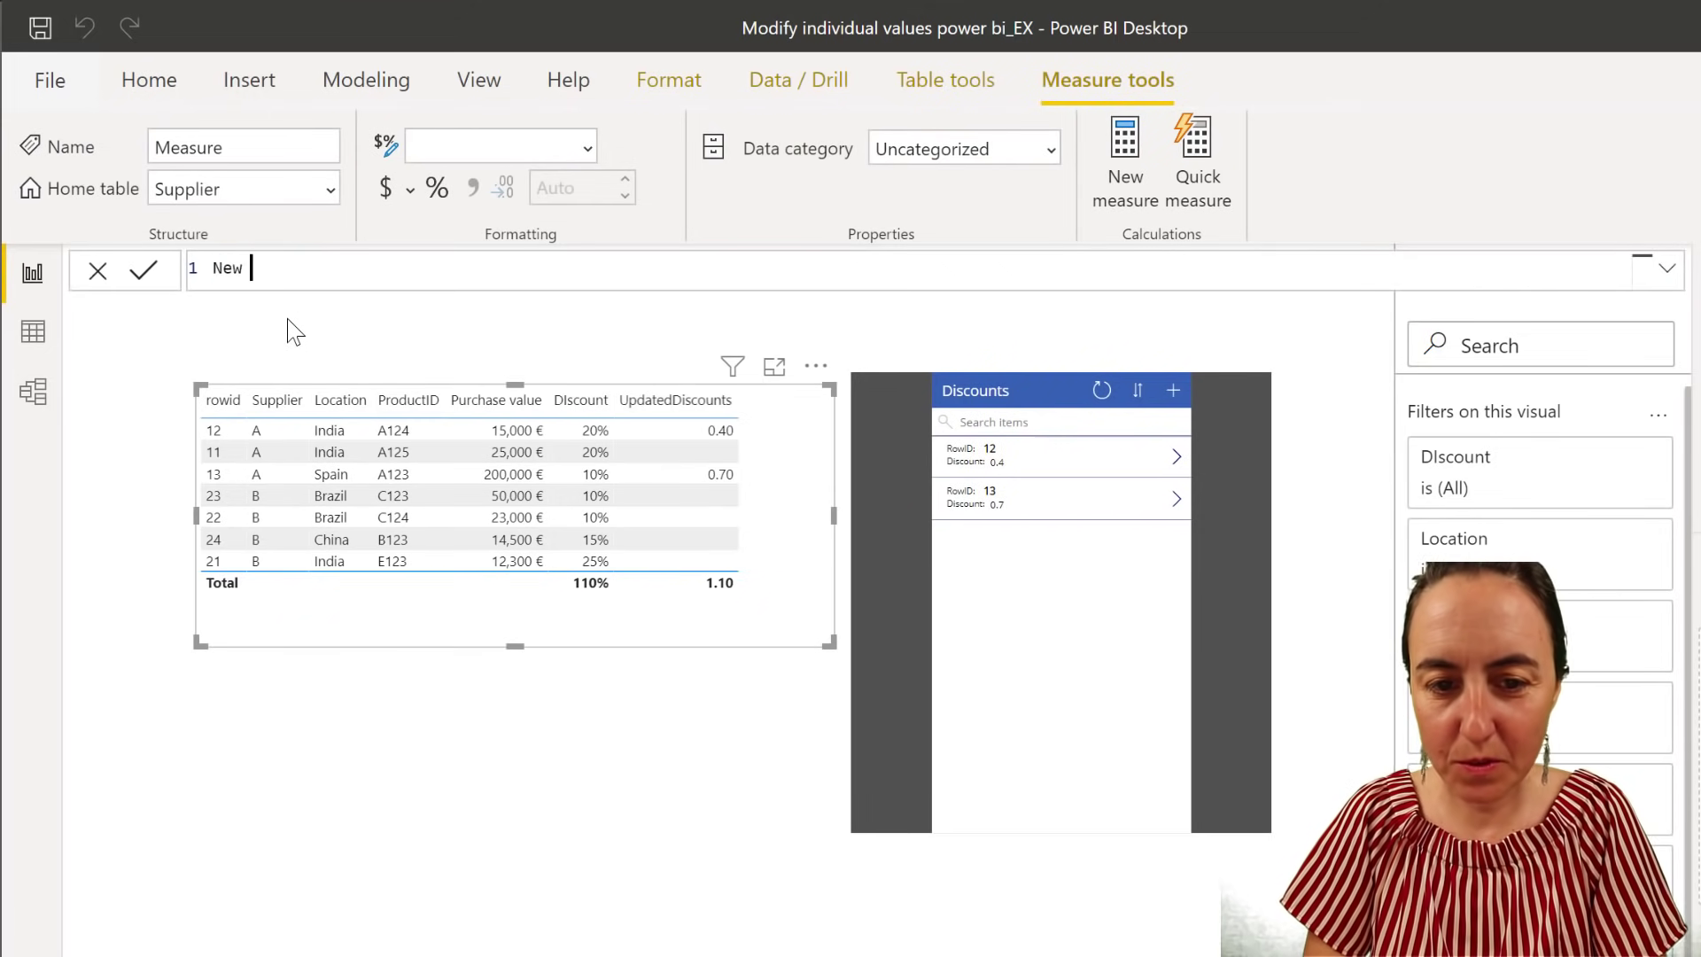
{"action": "key", "text": "BackSpace"}
{"action": "key", "text": "BackSpace"}
{"action": "key", "text": "BackSpace"}
{"action": "key", "text": "BackSpace"}
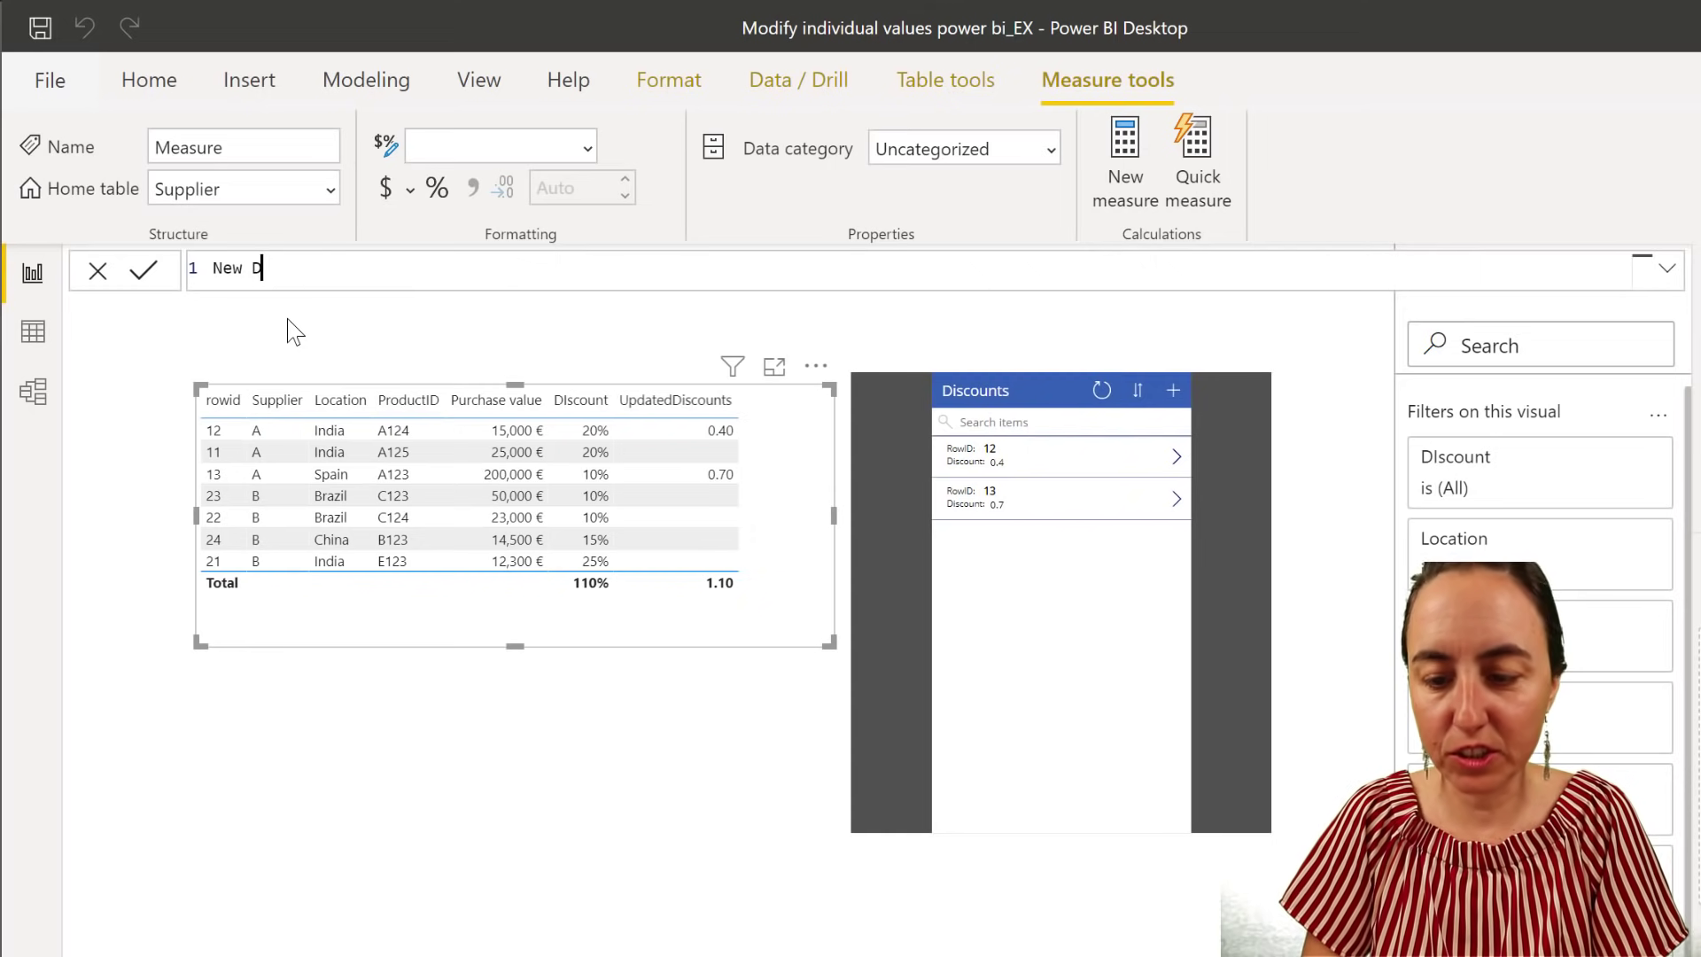
{"action": "type", "text": "iscou"}
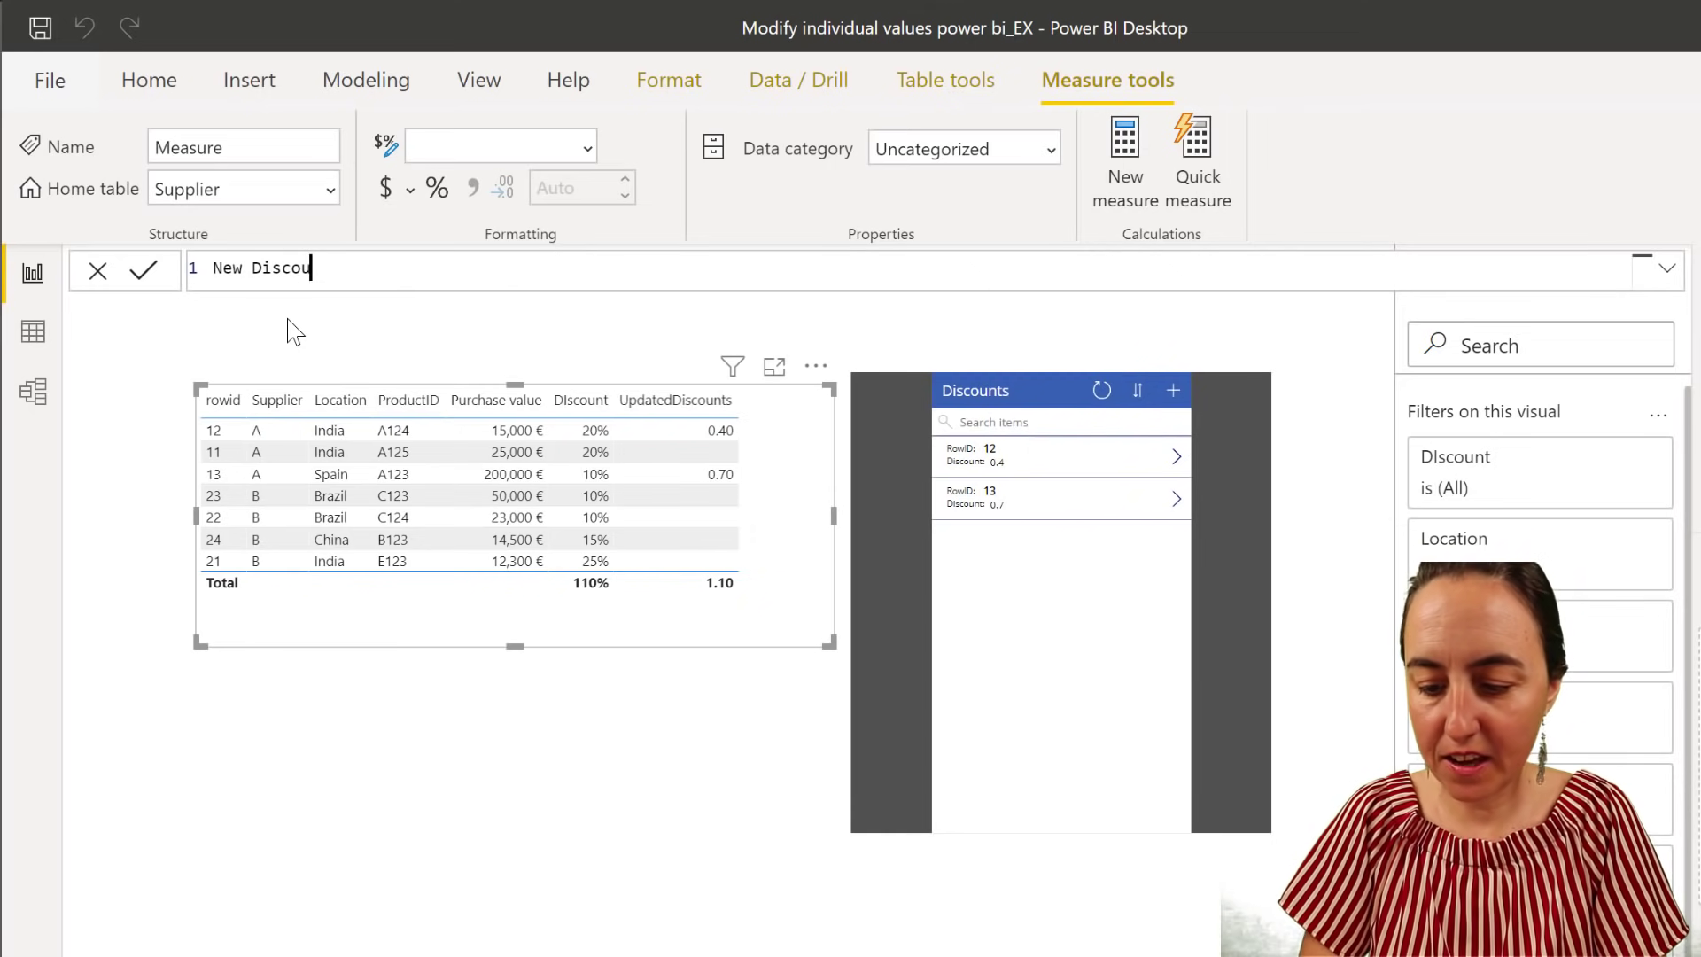
{"action": "type", "text": "nt ="}
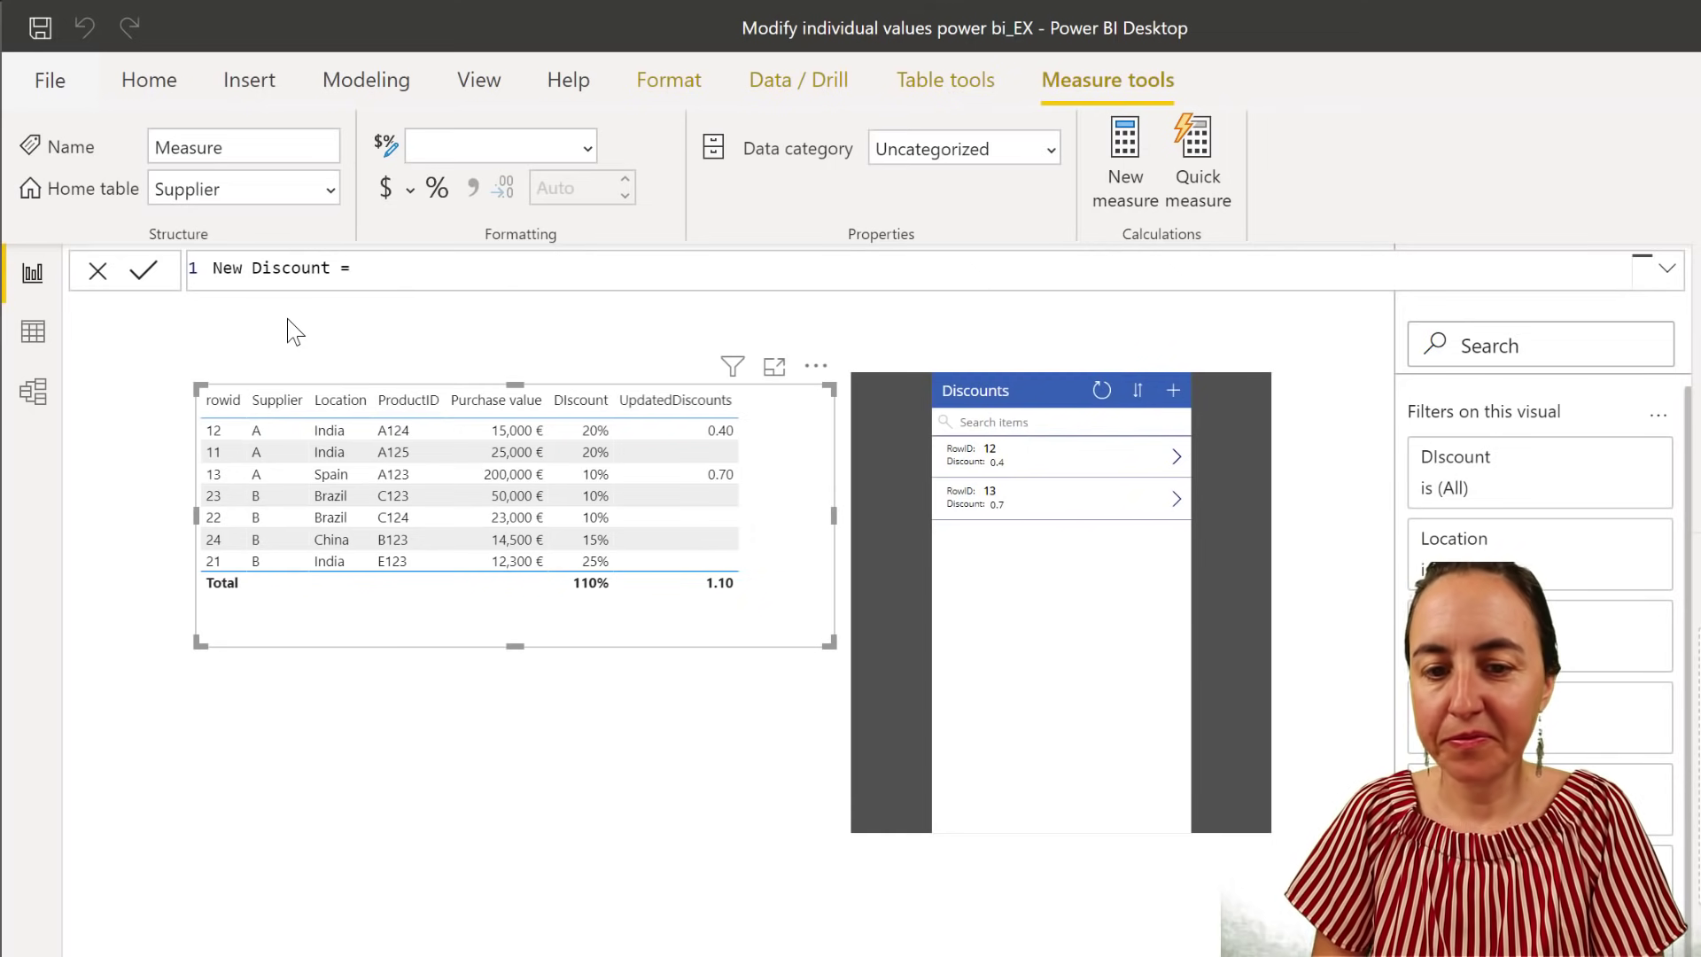
{"action": "key", "text": "shift+Return"}
{"action": "type", "text": "V"}
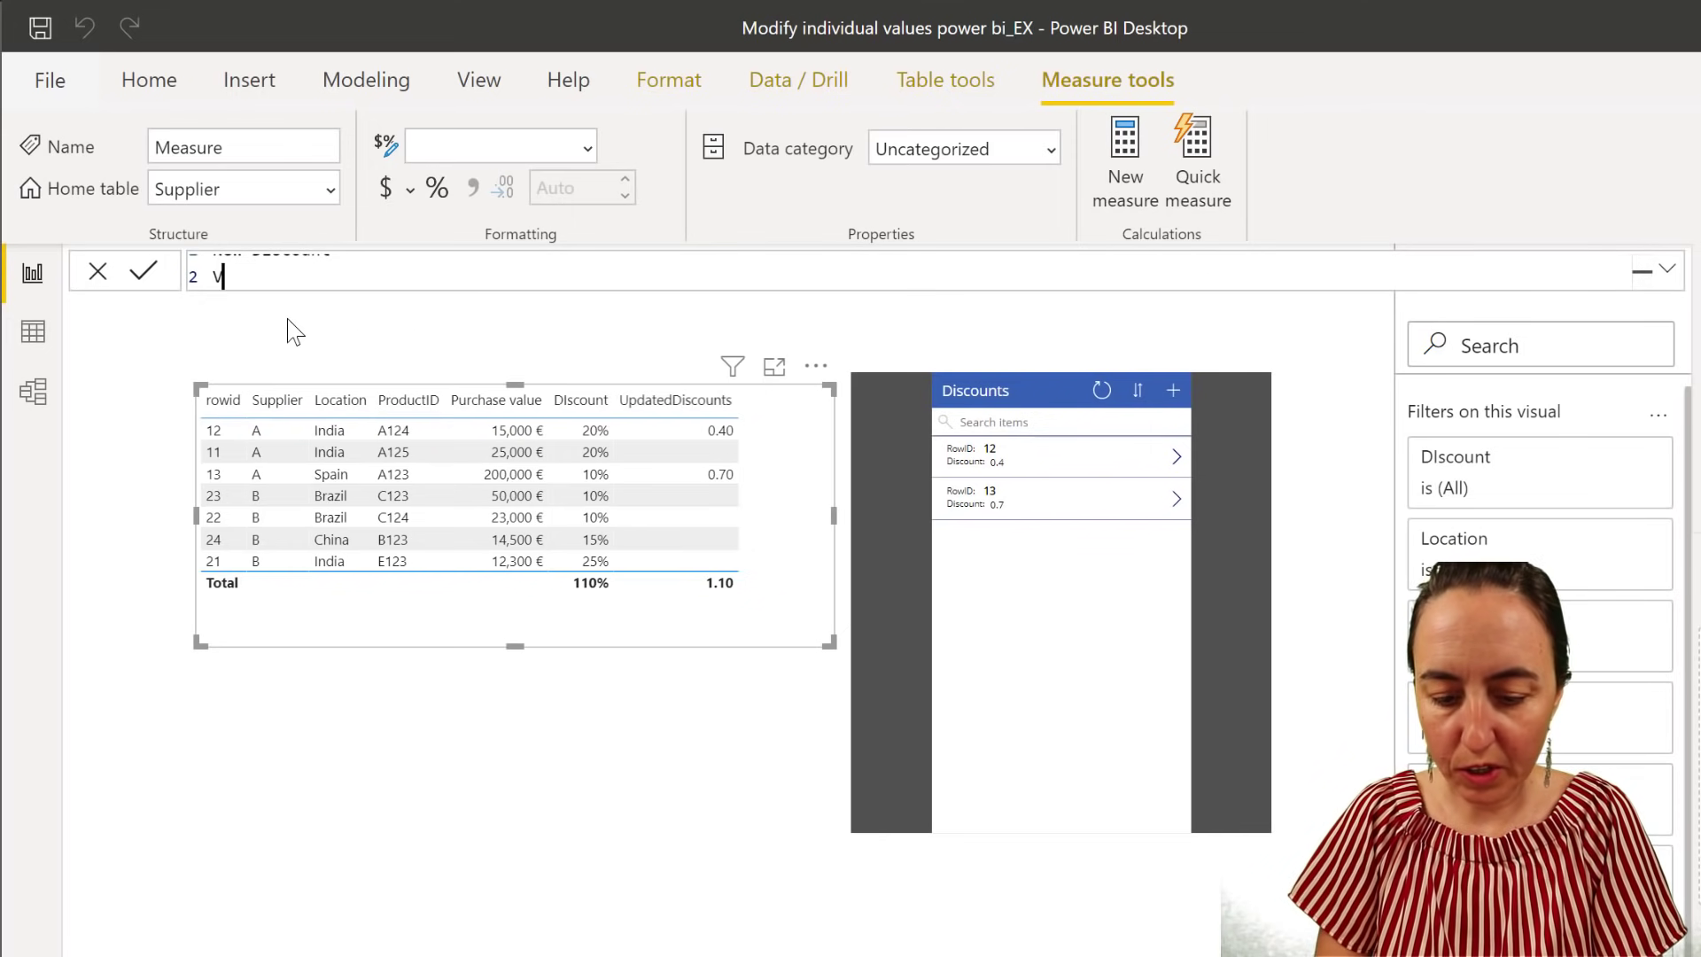
{"action": "type", "text": "AR select"}
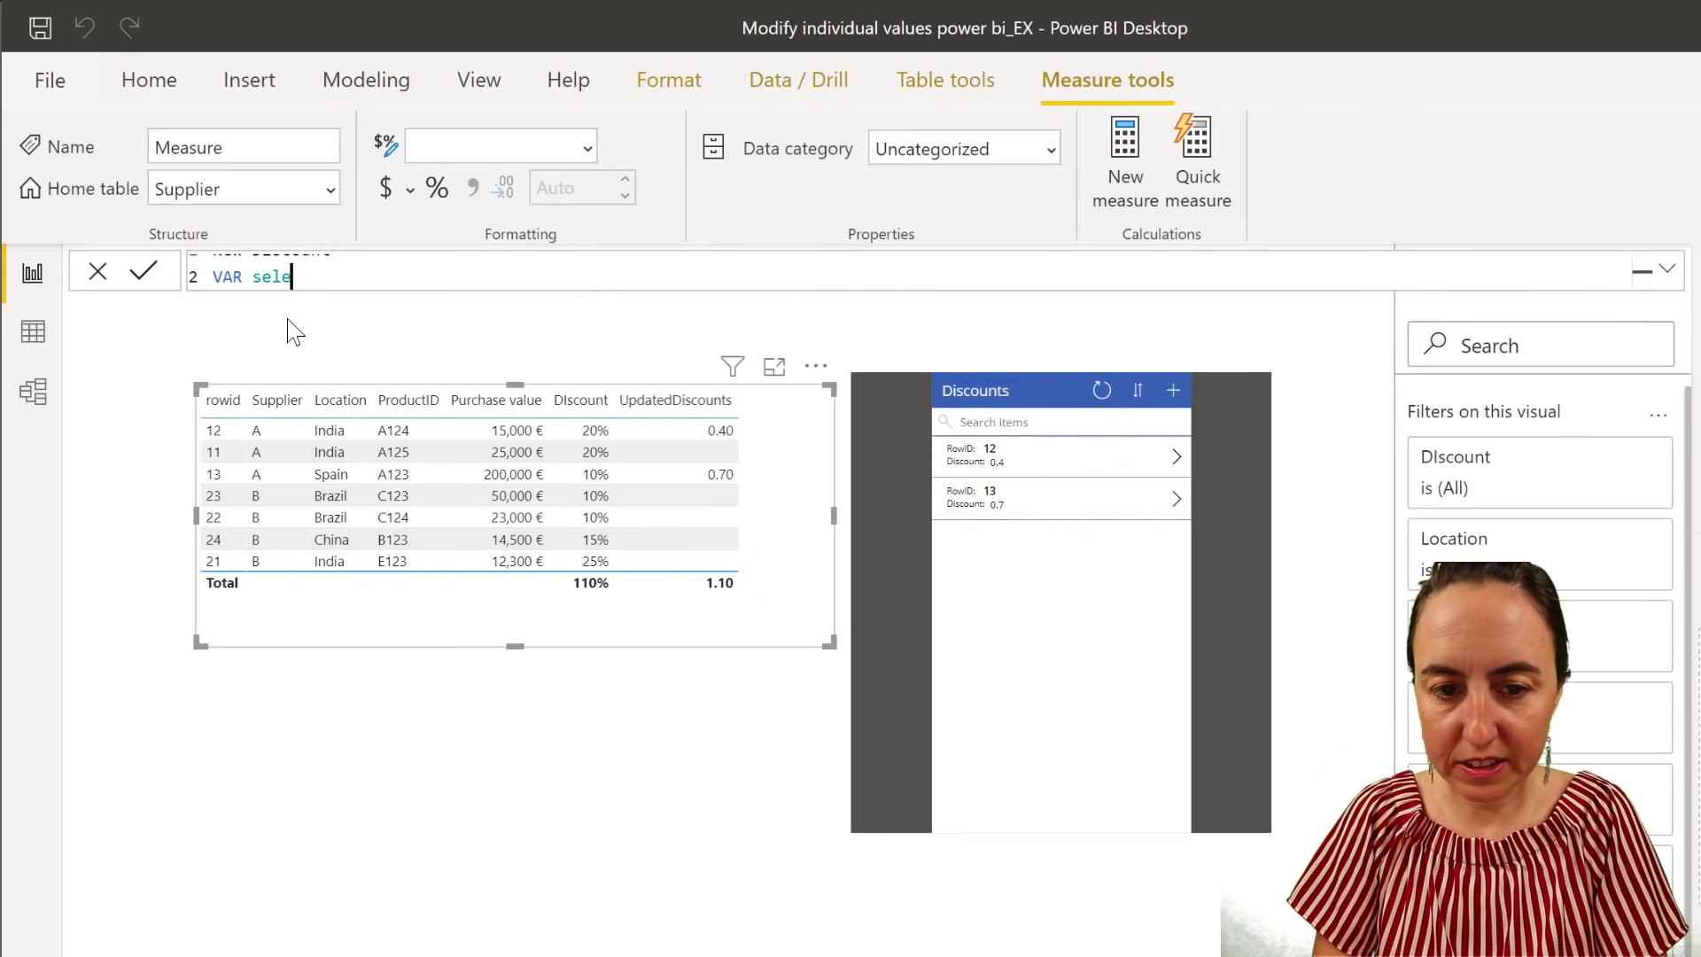
{"action": "key", "text": "BackSpace"}
{"action": "key", "text": "BackSpace"}
{"action": "key", "text": "BackSpace"}
{"action": "key", "text": "BackSpace"}
{"action": "key", "text": "BackSpace"}
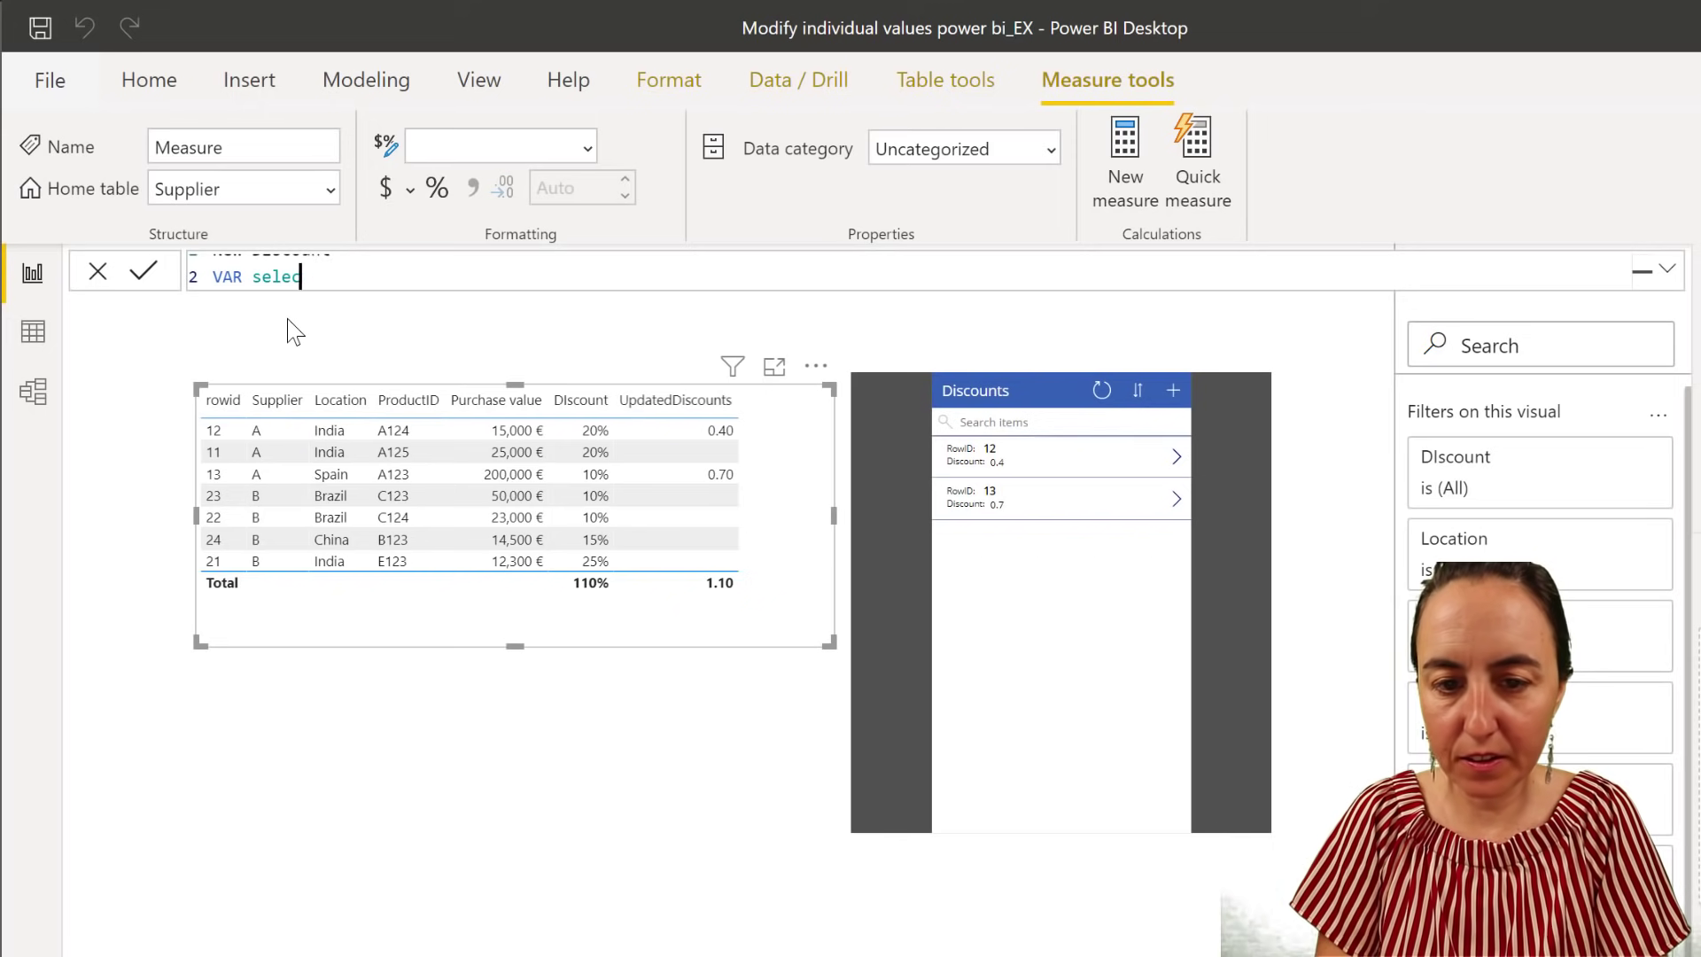
{"action": "type", "text": "Uppl"}
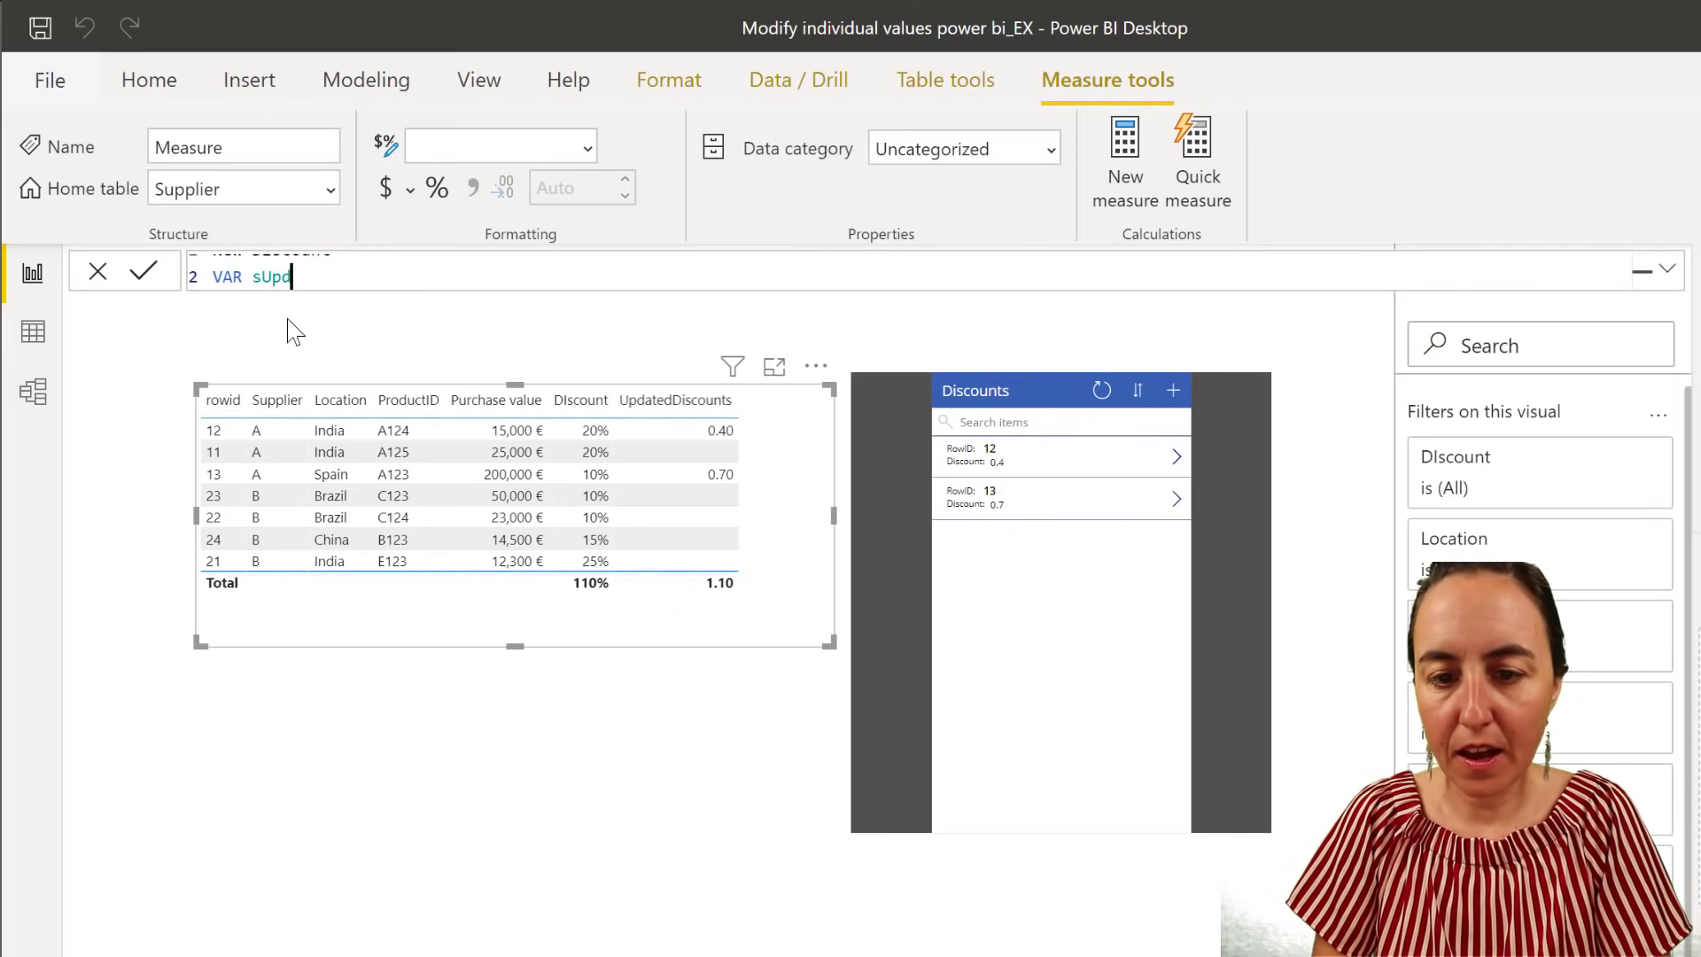
{"action": "key", "text": "BackSpace"}
{"action": "key", "text": "BackSpace"}
{"action": "key", "text": "BackSpace"}
{"action": "key", "text": "BackSpace"}
{"action": "key", "text": "BackSpace"}
{"action": "type", "text": "U"}
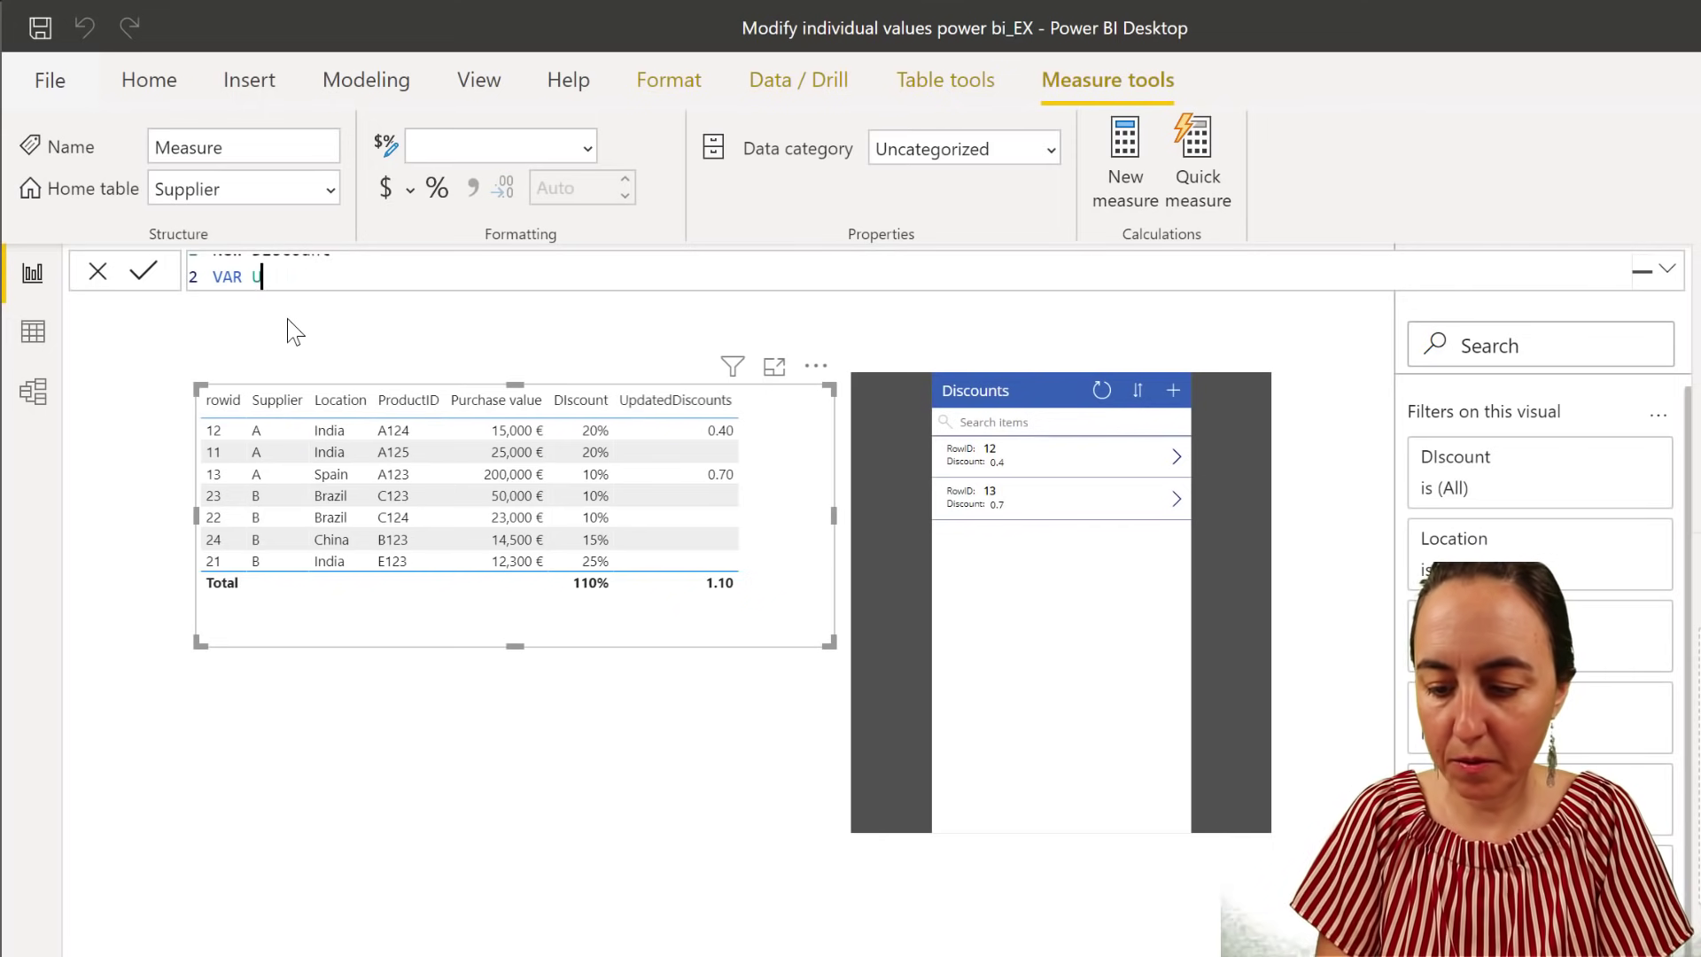
{"action": "type", "text": "pdated"}
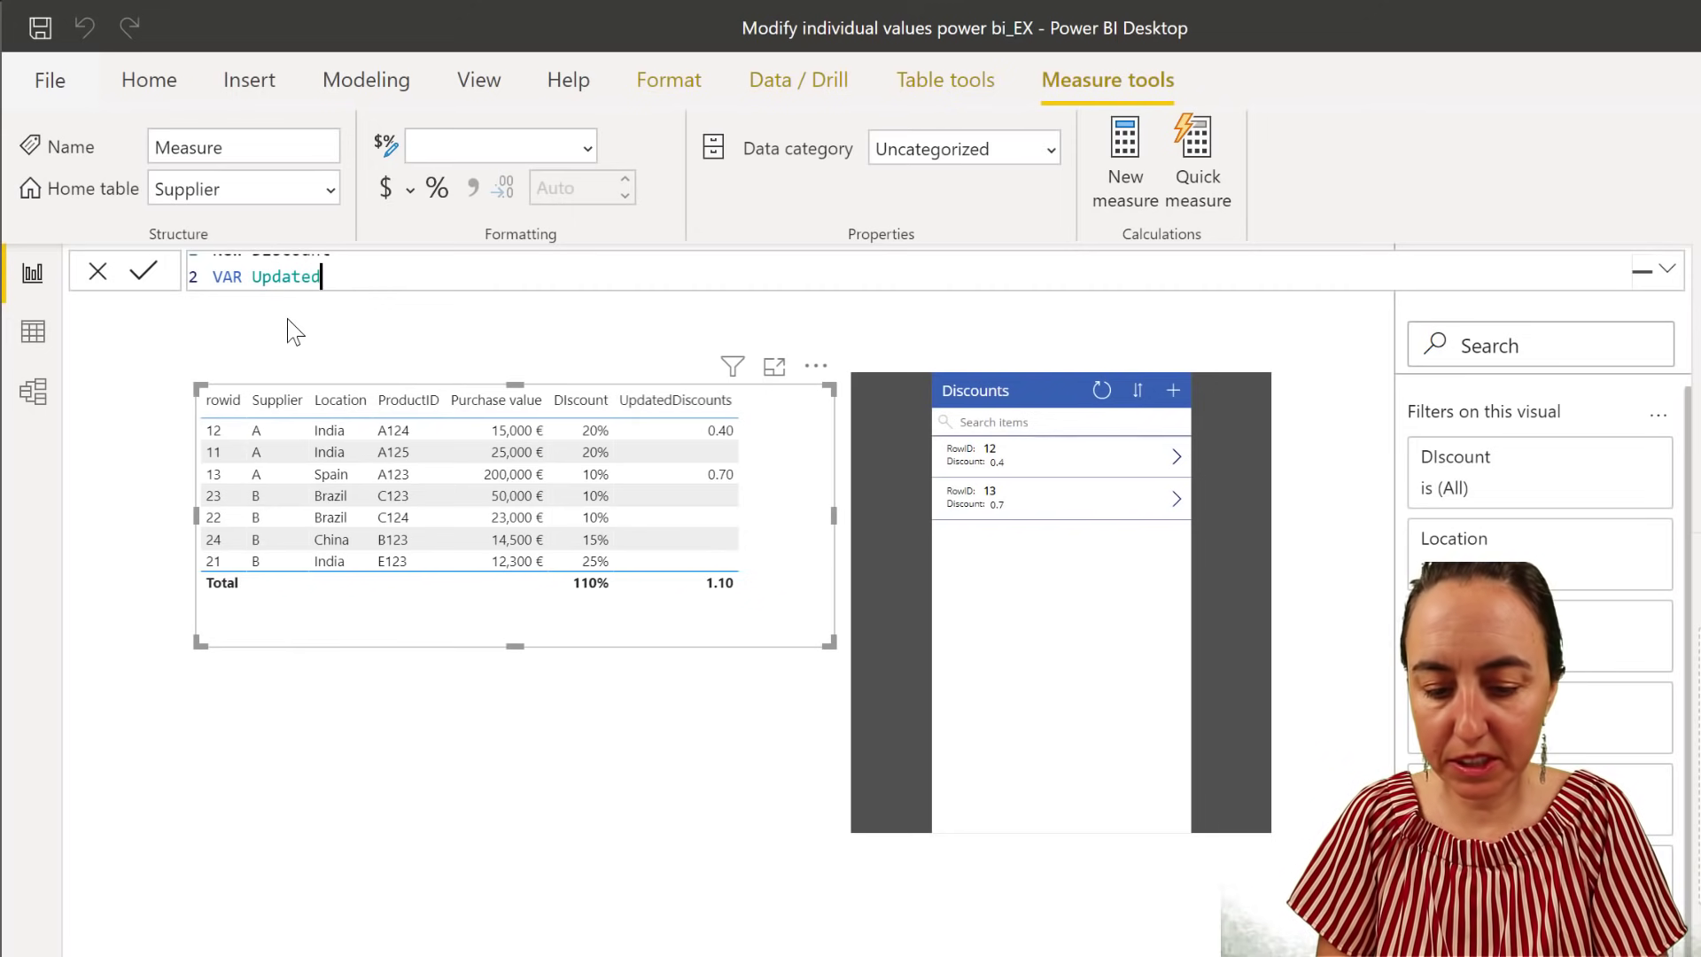
{"action": "type", "text": "Disc ="}
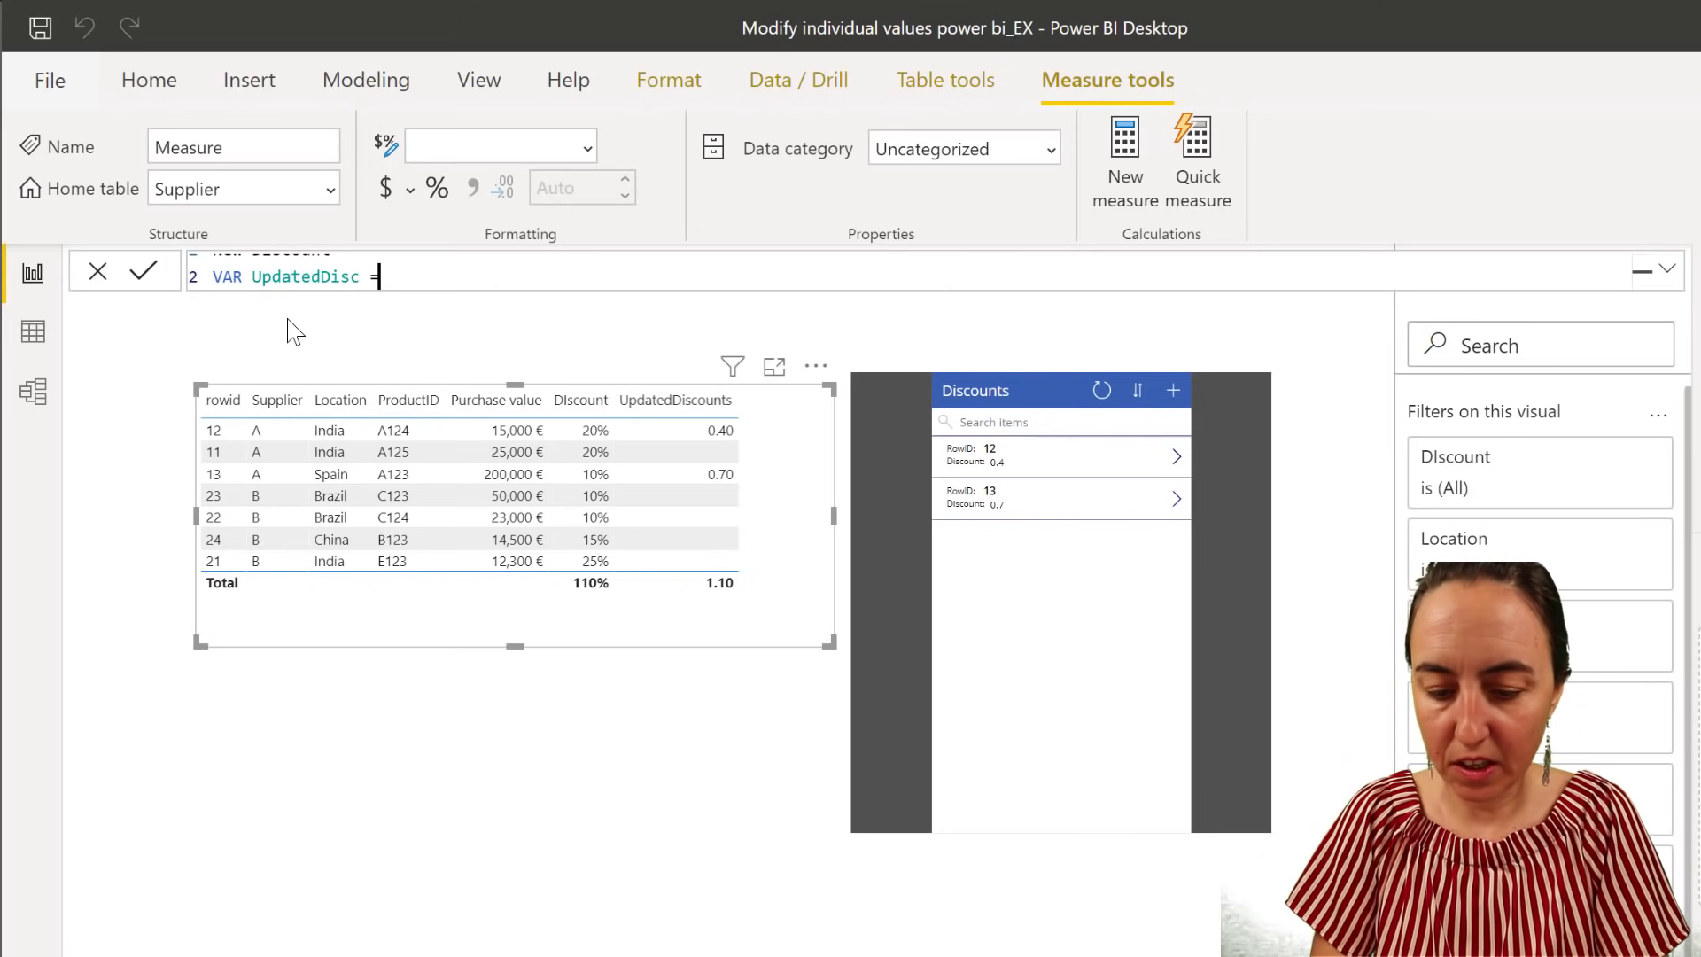
{"action": "type", "text": "Sele"}
{"action": "key", "text": "Down"}
{"action": "key", "text": "Down"}
{"action": "key", "text": "Down"}
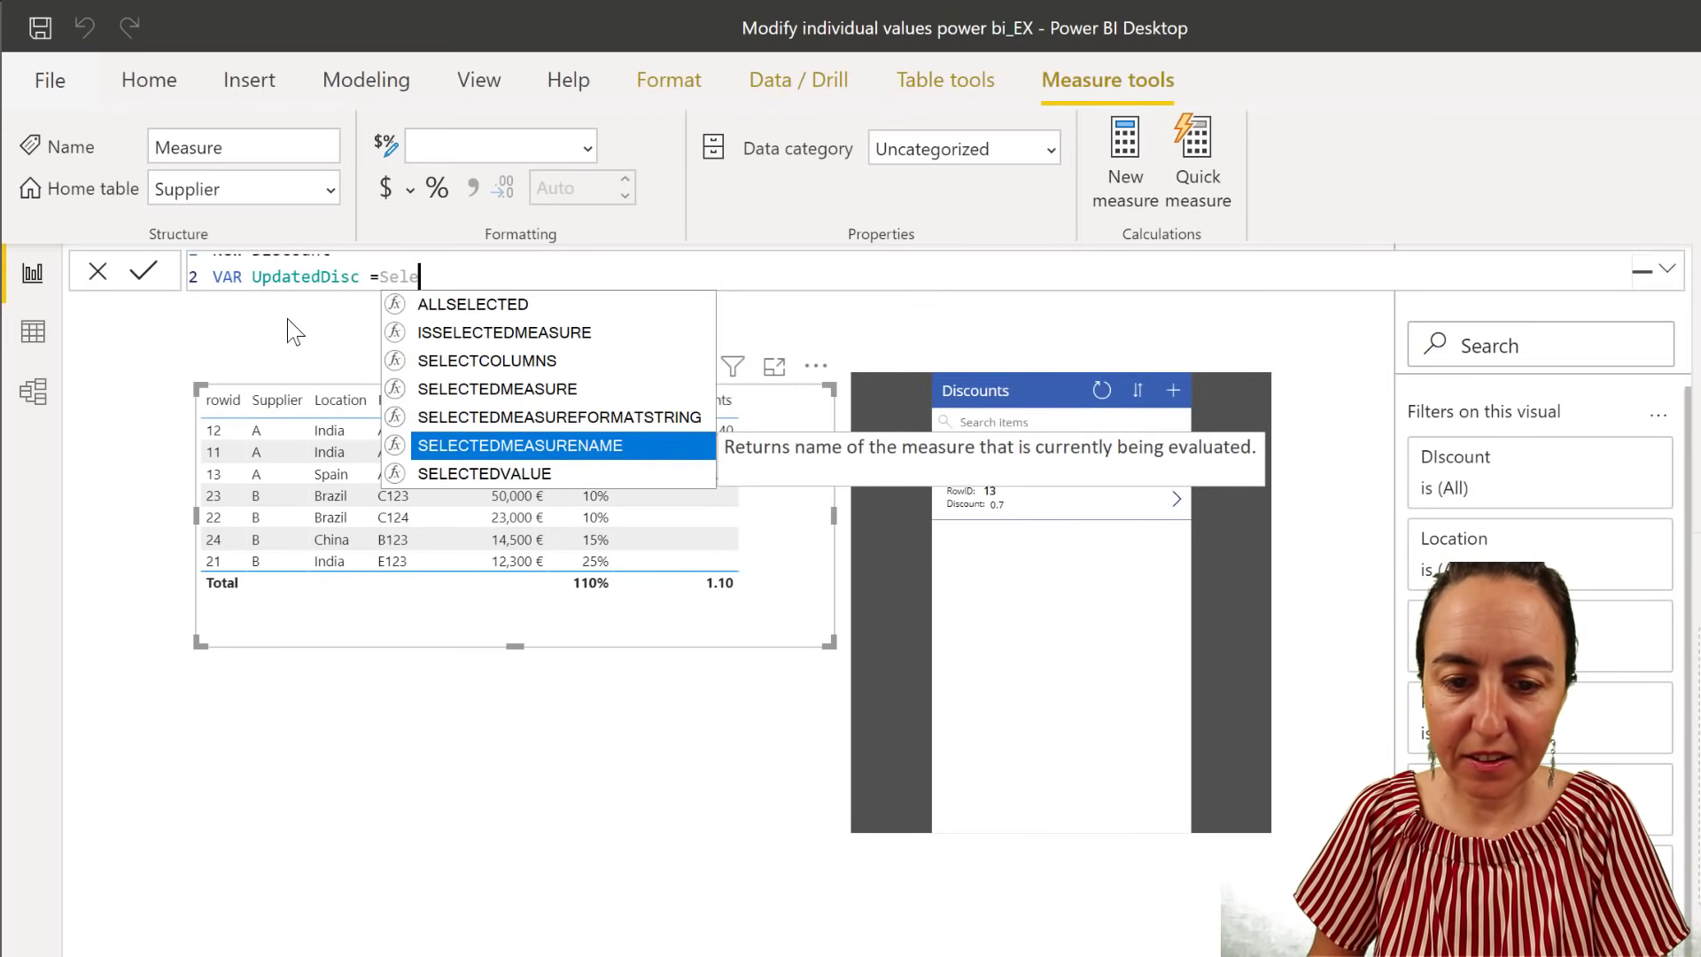
{"action": "key", "text": "Down"}
{"action": "key", "text": "Tab"}
{"action": "type", "text": "up"}
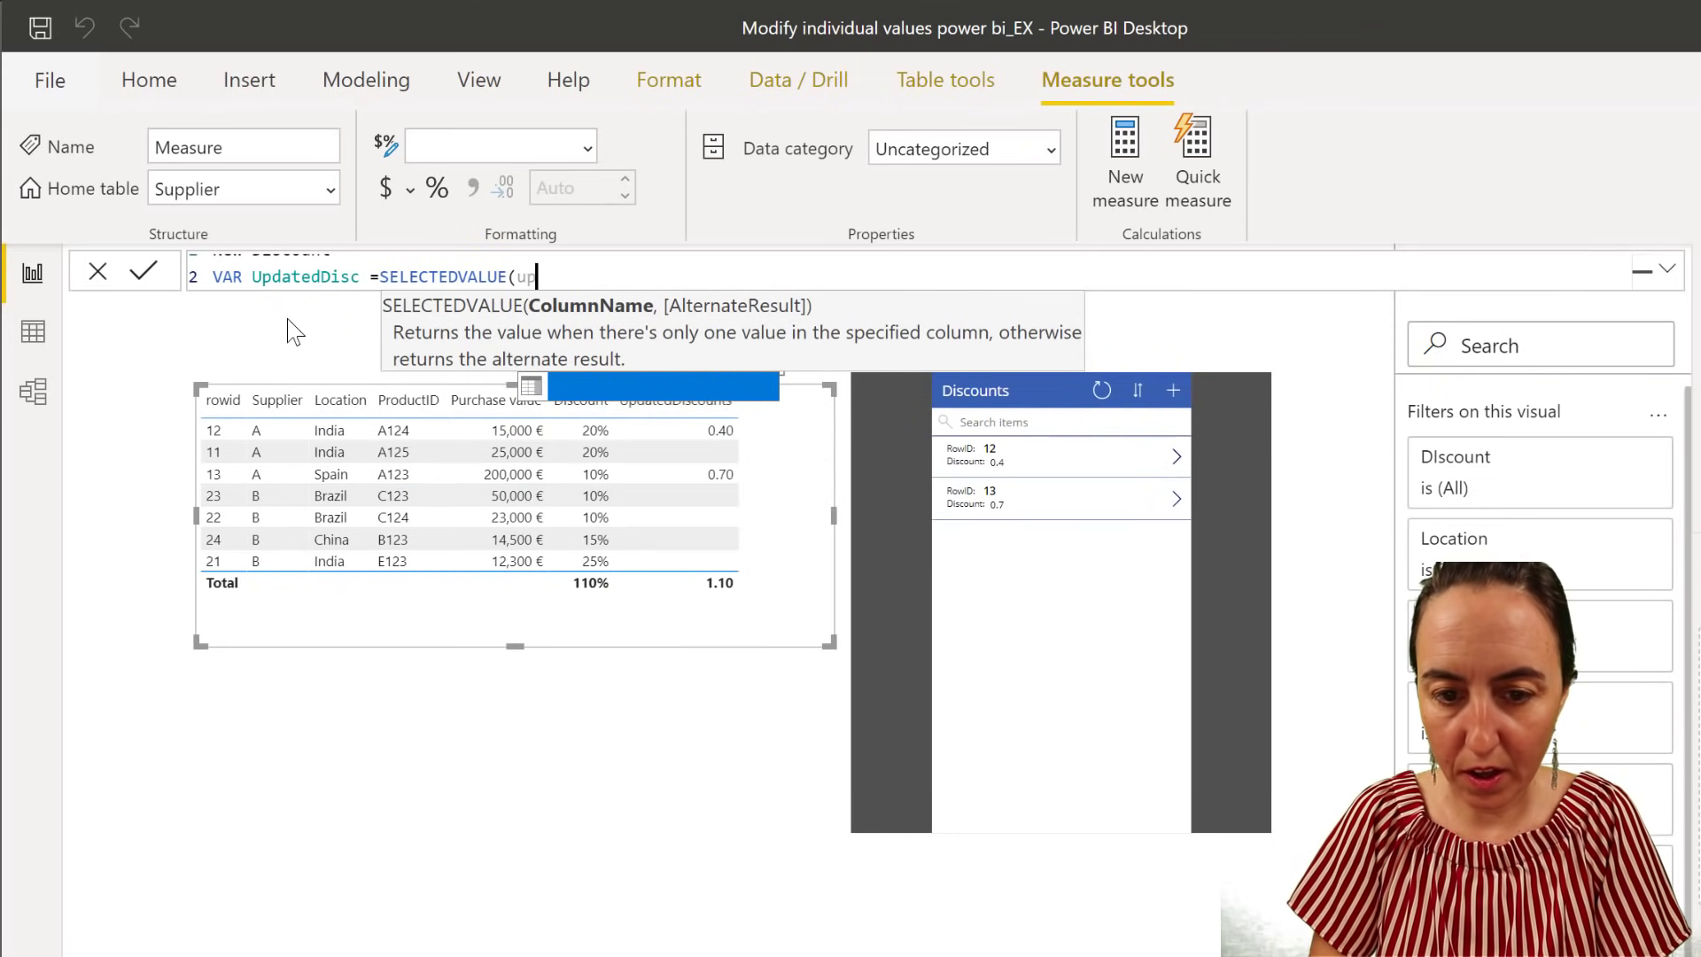
{"action": "key", "text": "Tab"}
{"action": "type", "text": ")"}
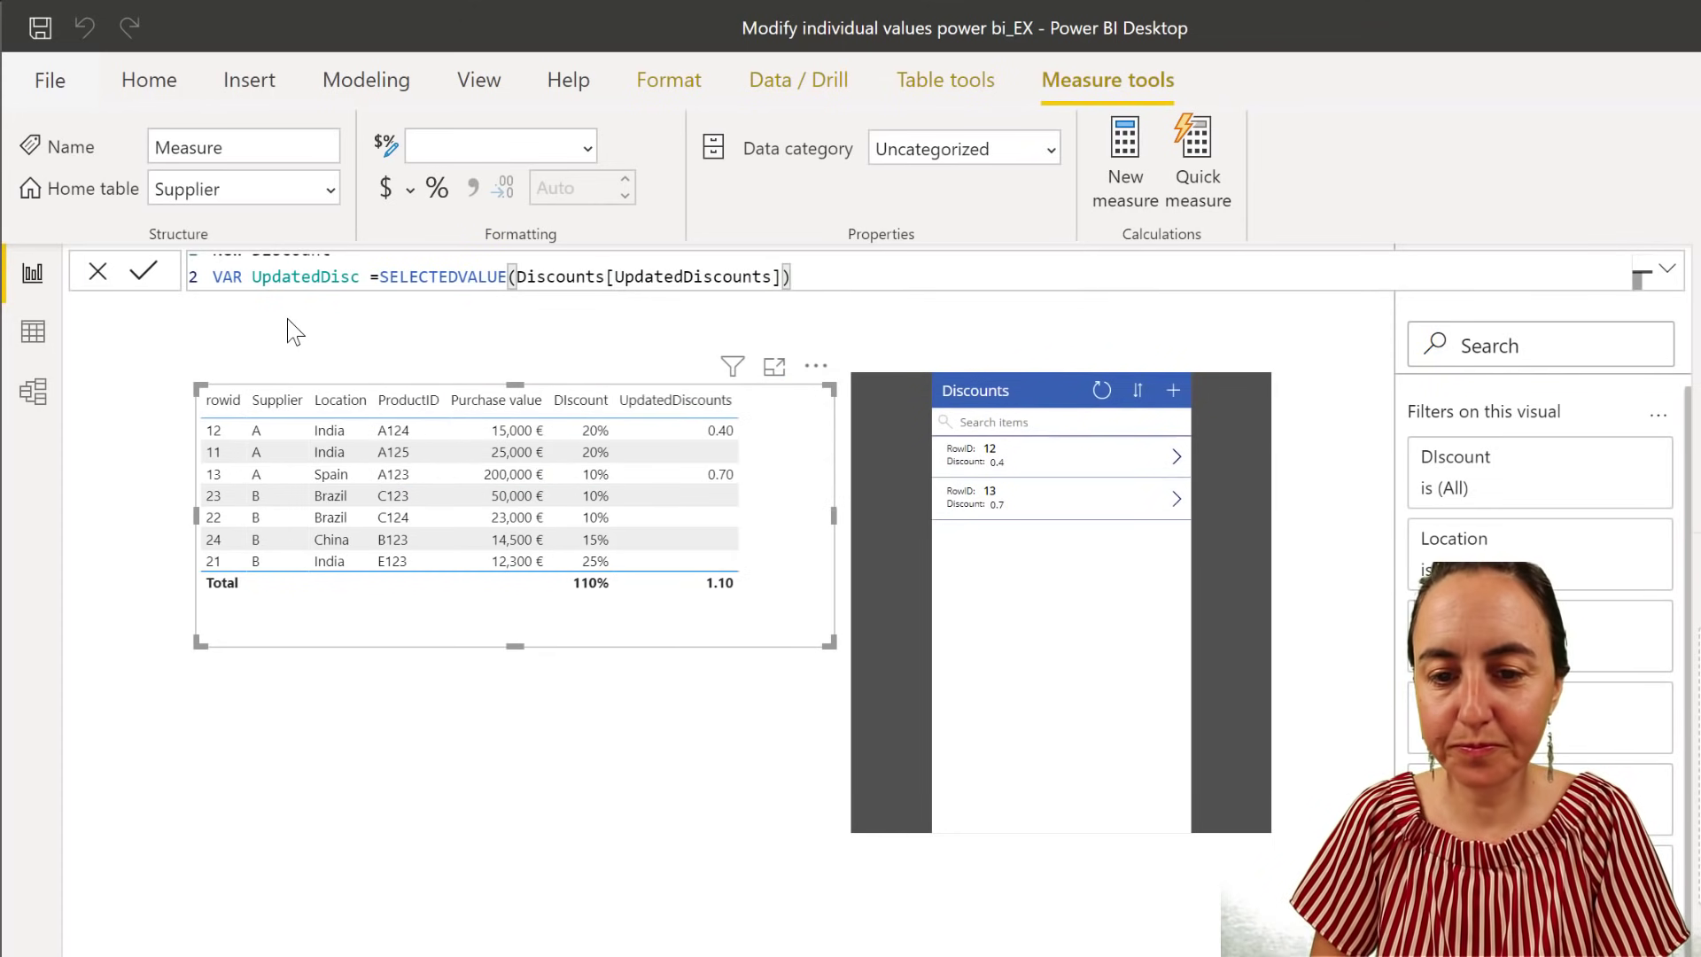
Start the return expression with IF(ISBLANK(UpdatedDisc), on new lines
{"action": "key", "text": "shift+Return"}
{"action": "type", "text": "return"}
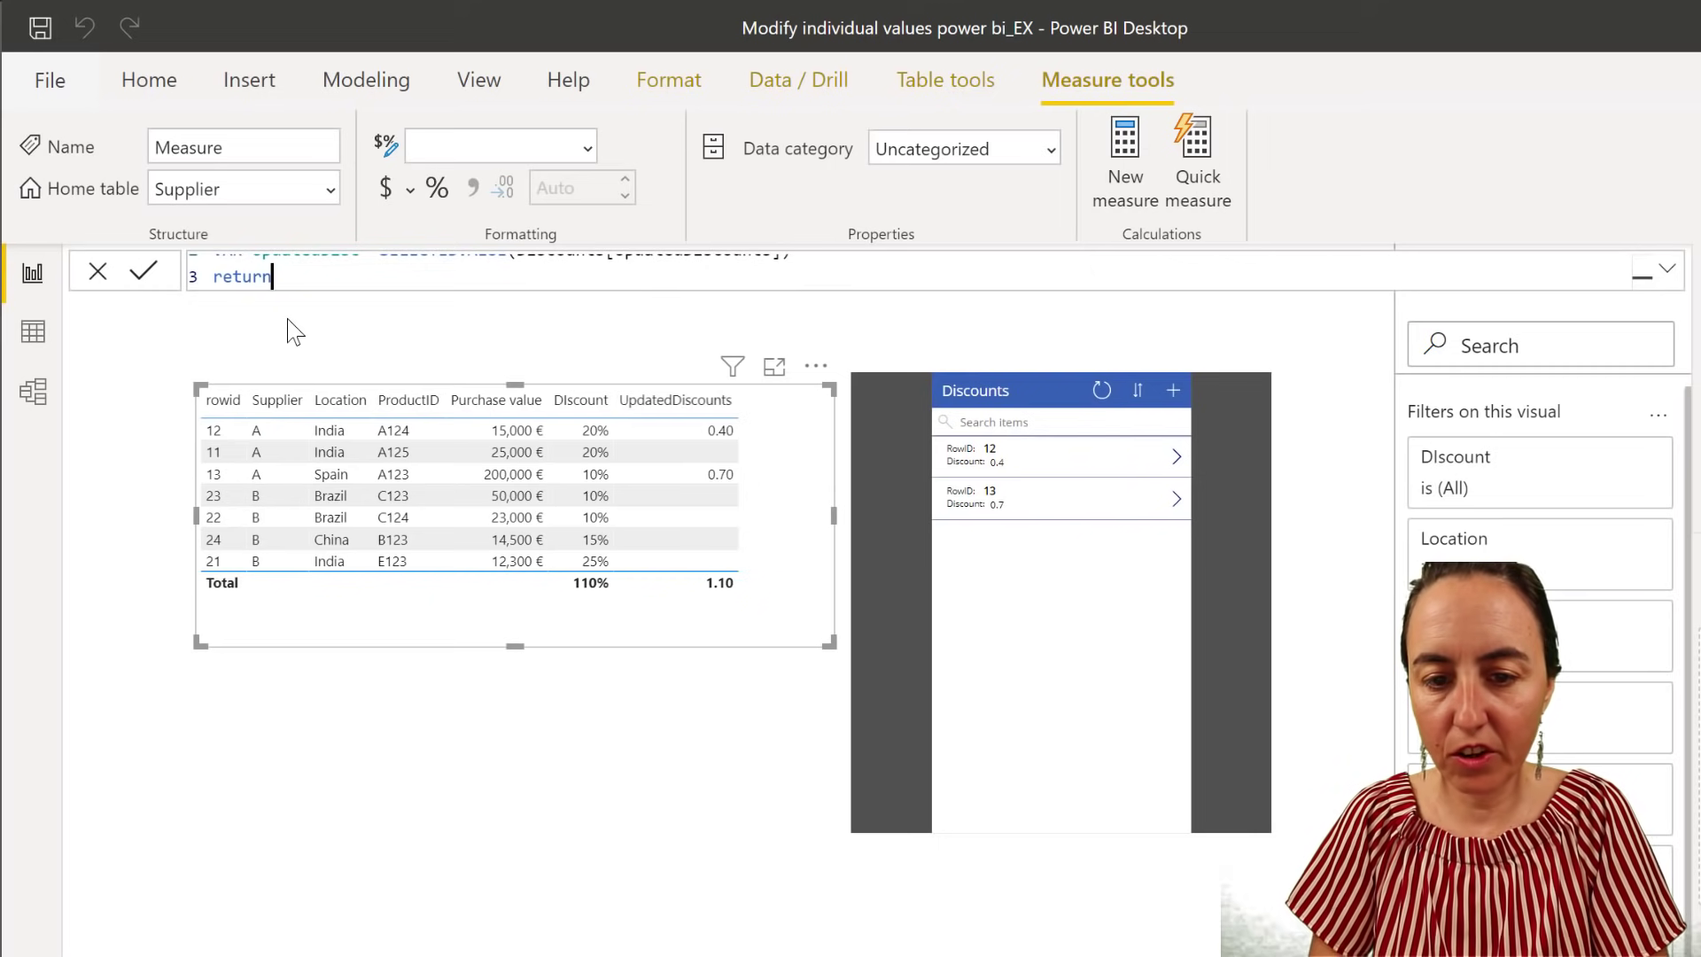
{"action": "key", "text": "shift+Return"}
{"action": "type", "text": "IF("}
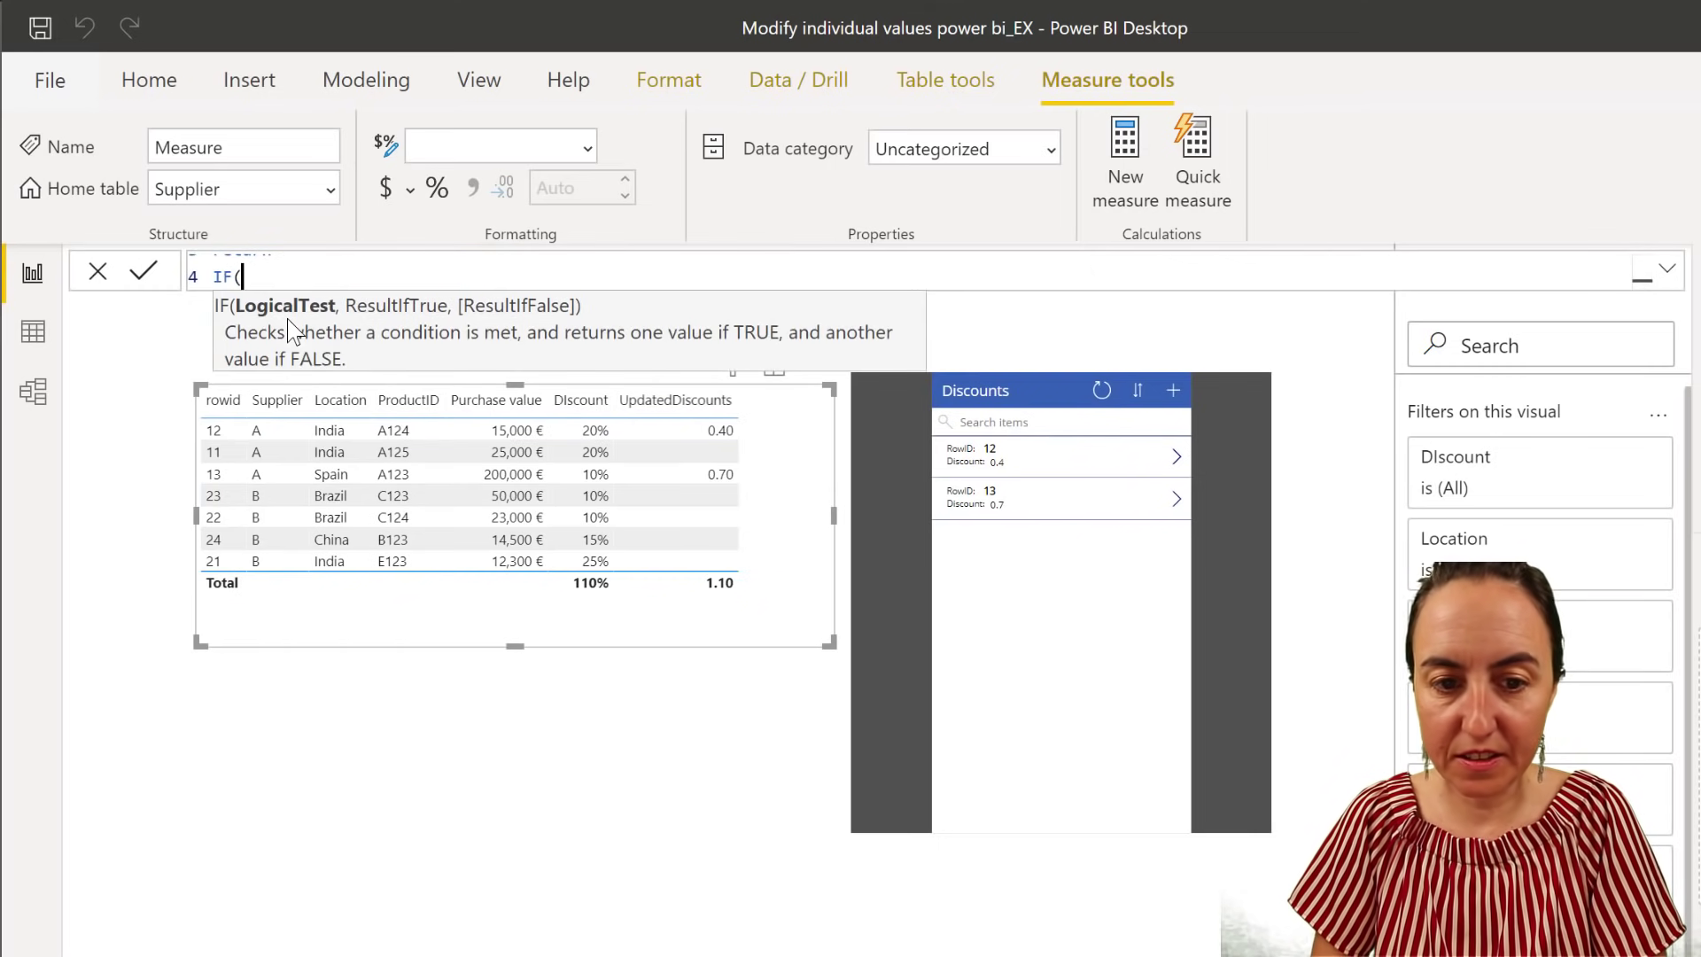
{"action": "type", "text": "isbl"}
{"action": "key", "text": "Tab"}
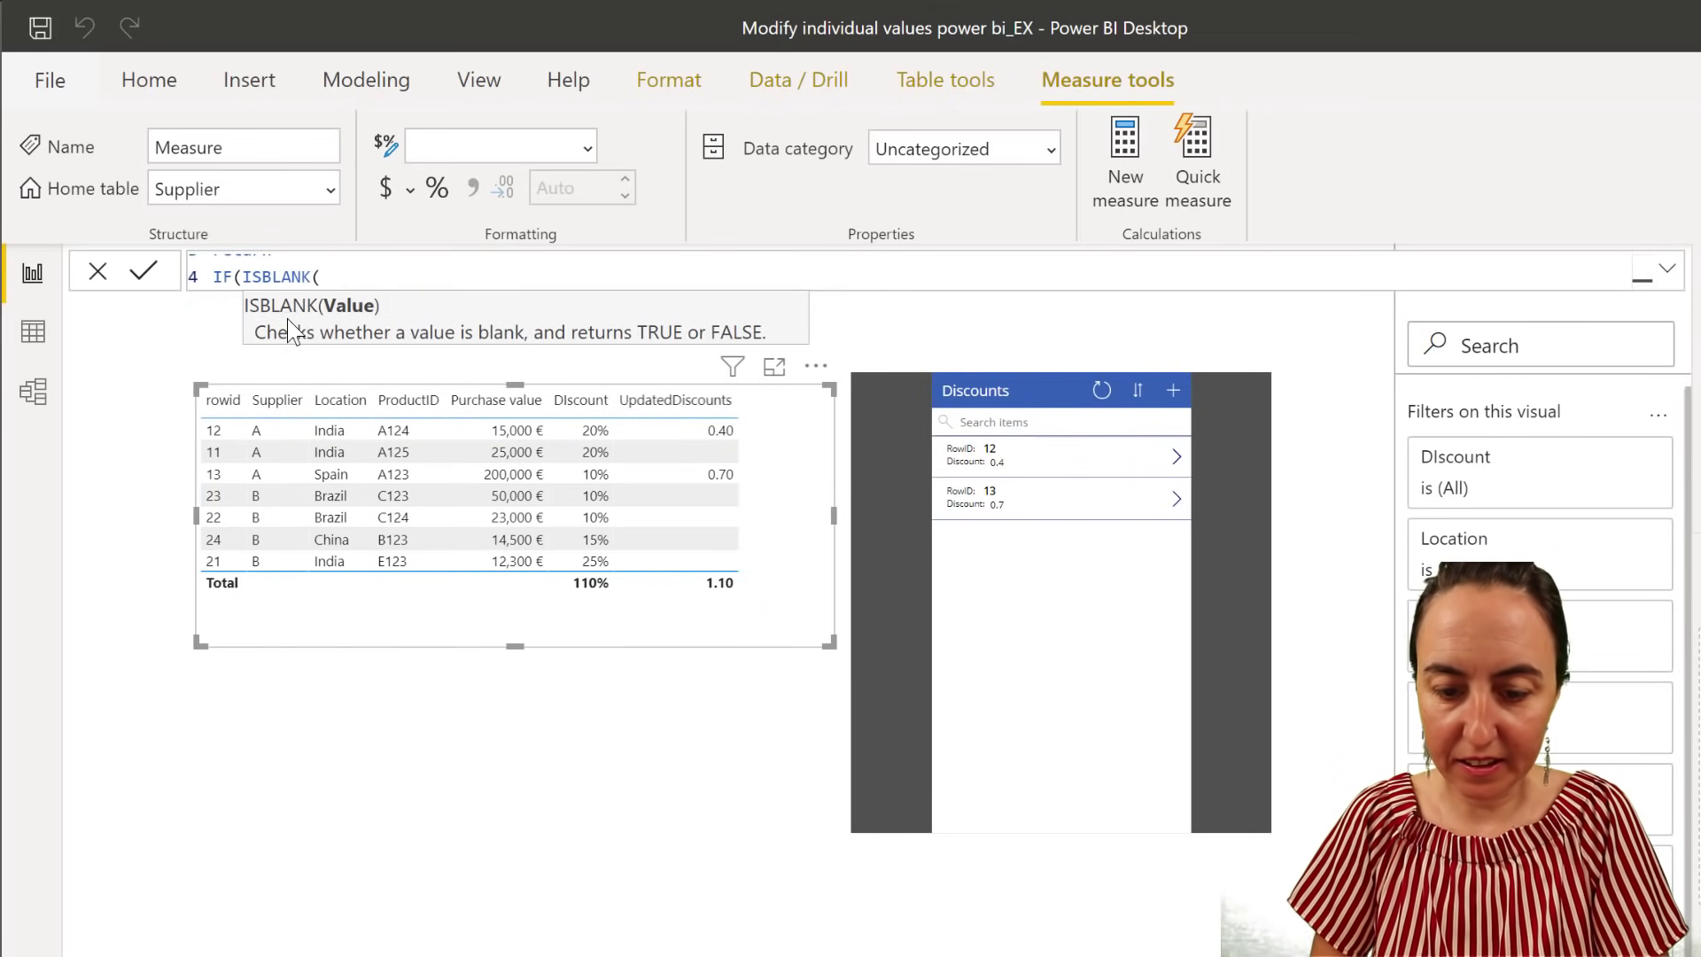
{"action": "type", "text": "s"}
{"action": "key", "text": "BackSpace"}
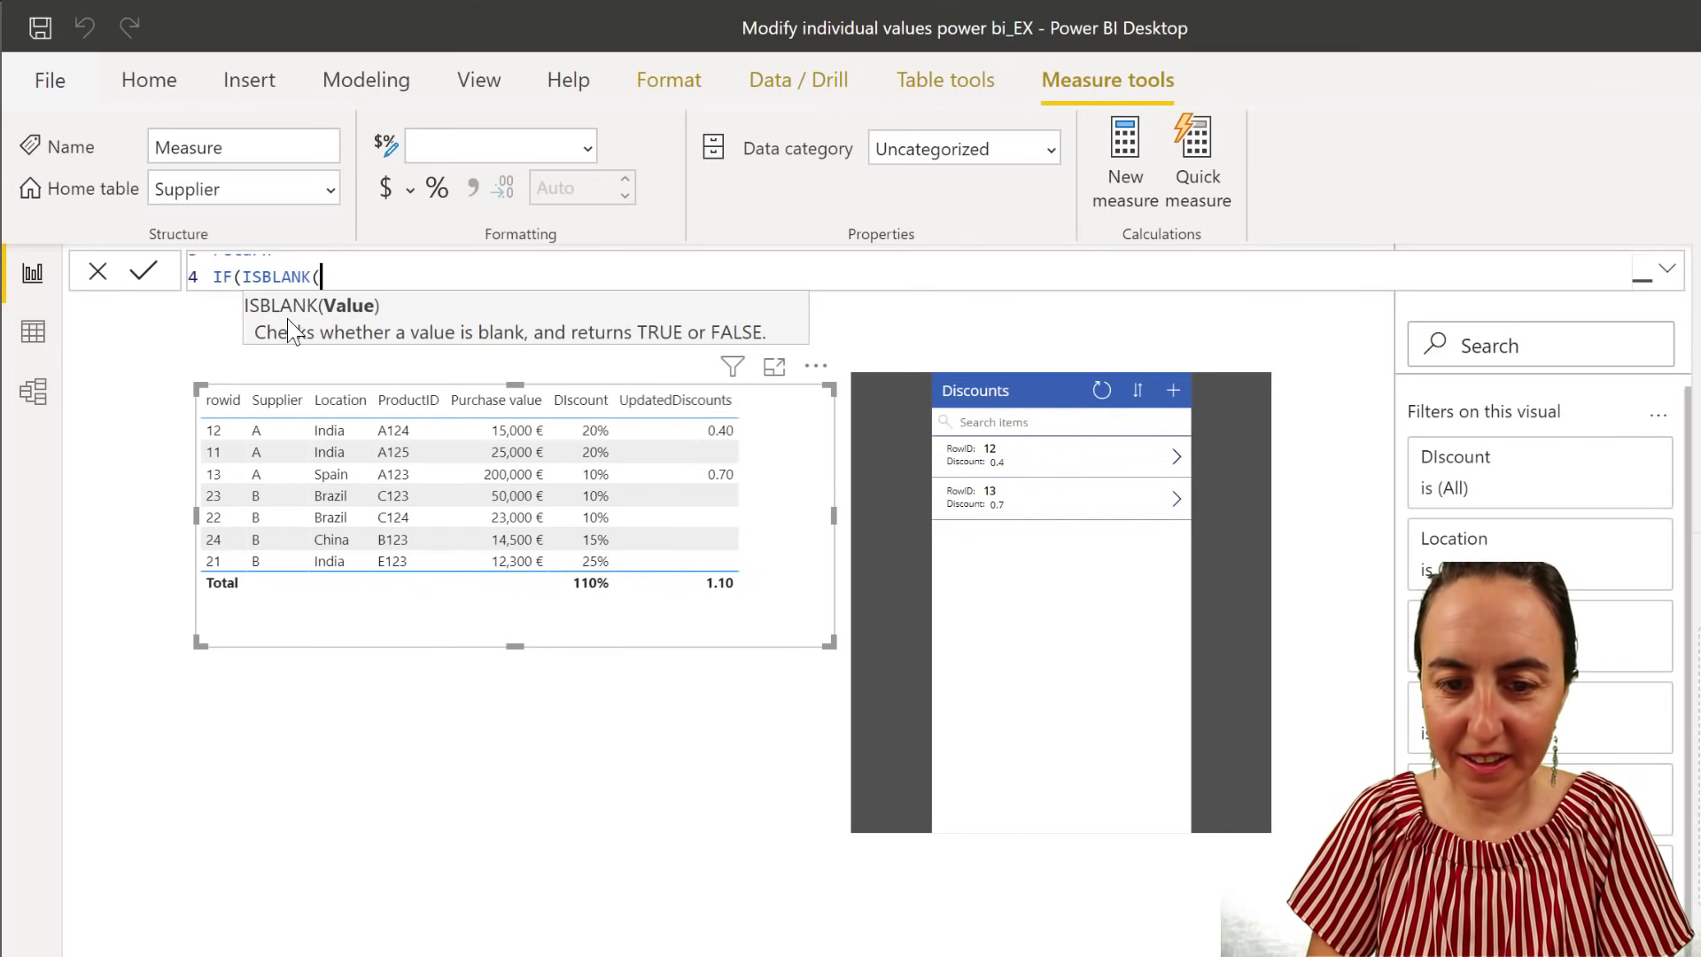
{"action": "type", "text": "Up"}
{"action": "key", "text": "Tab"}
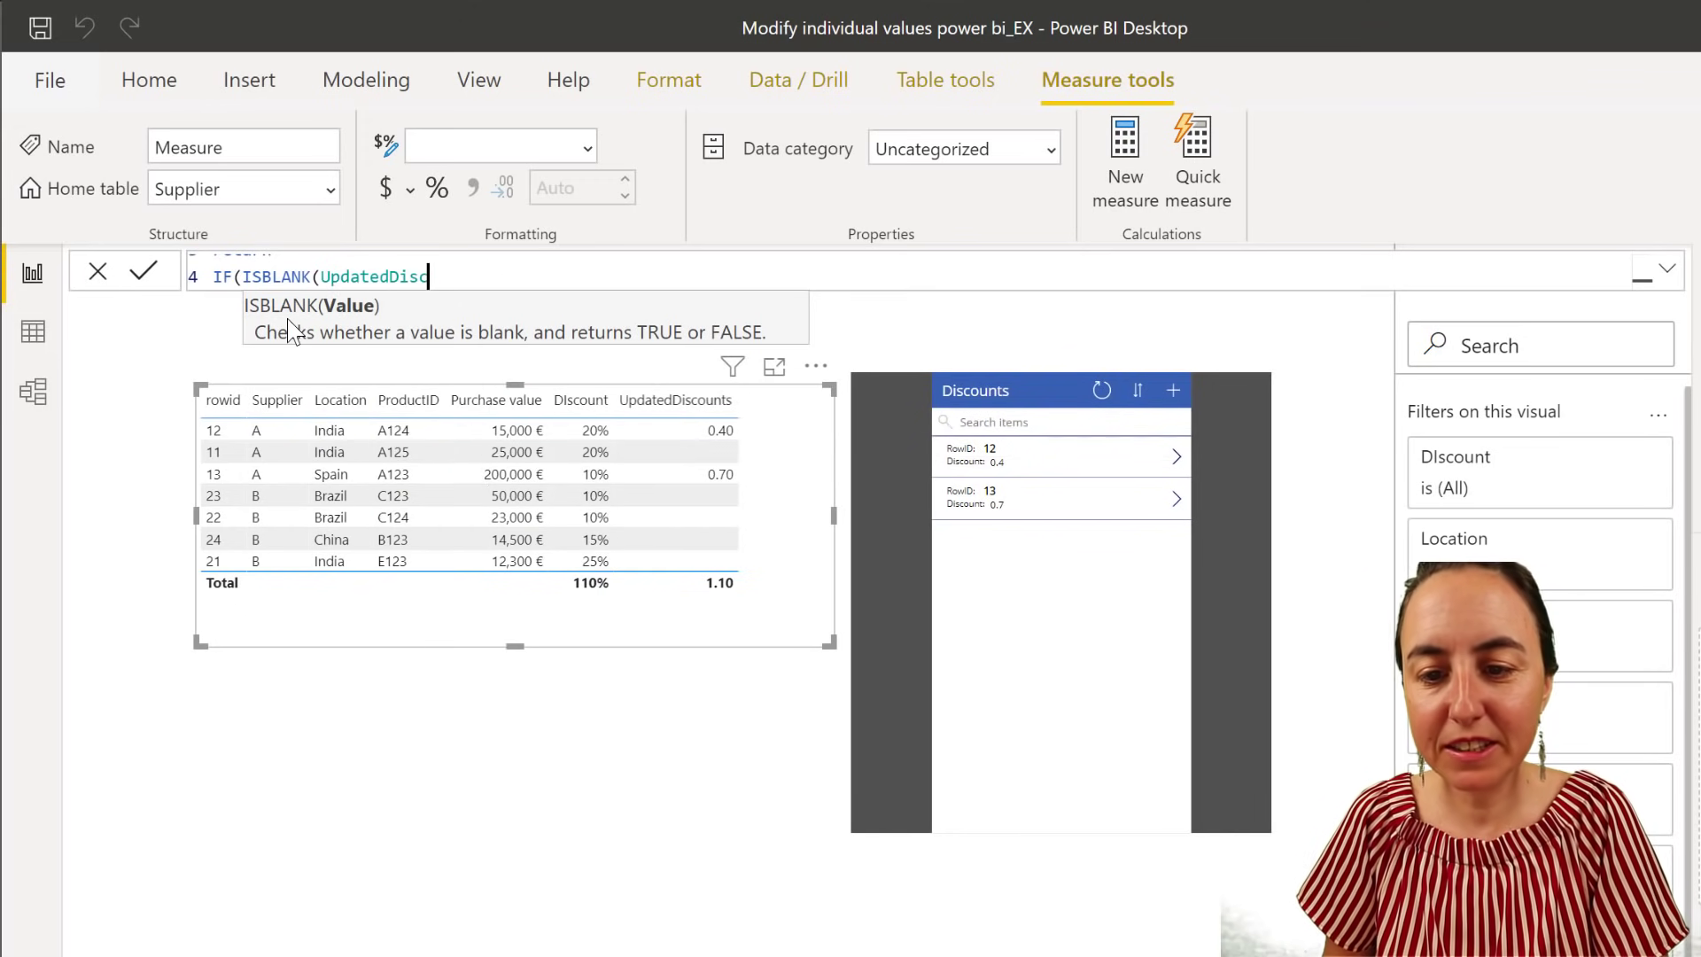
{"action": "type", "text": ")"}
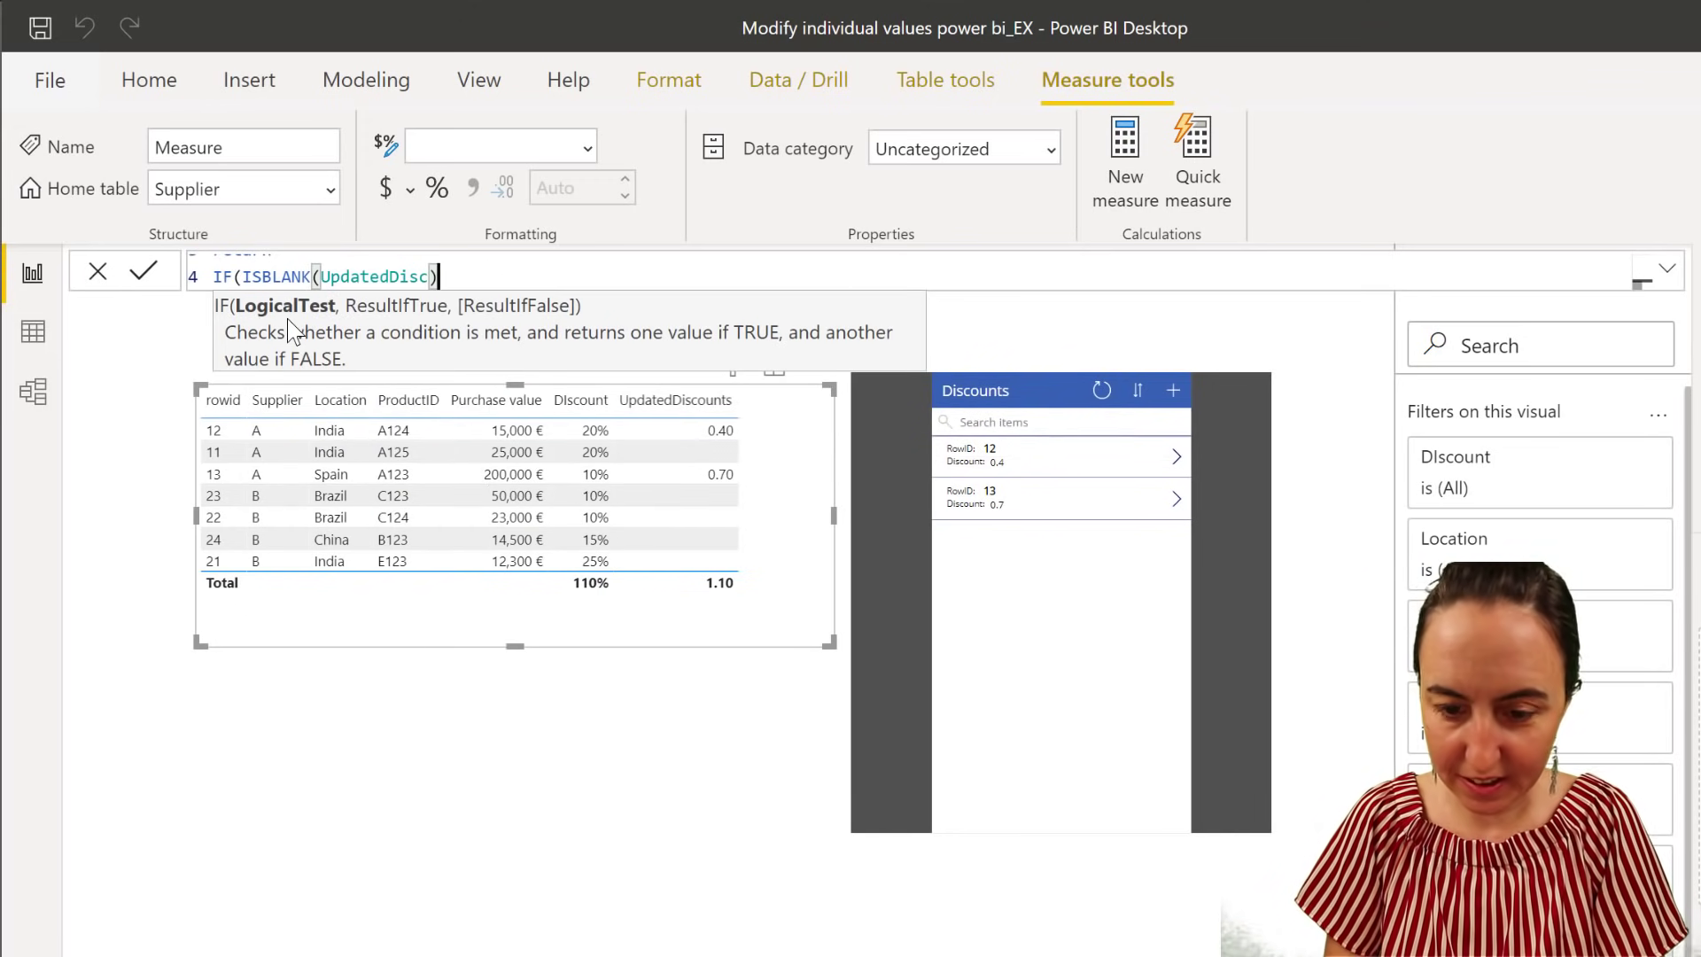
{"action": "type", "text": ","}
Finish the IF with SELECTEDVALUE(Supplier[DIscount]) as fallback, otherwise UpdatedDisc, and commit the measure
{"action": "key", "text": "shift+Return"}
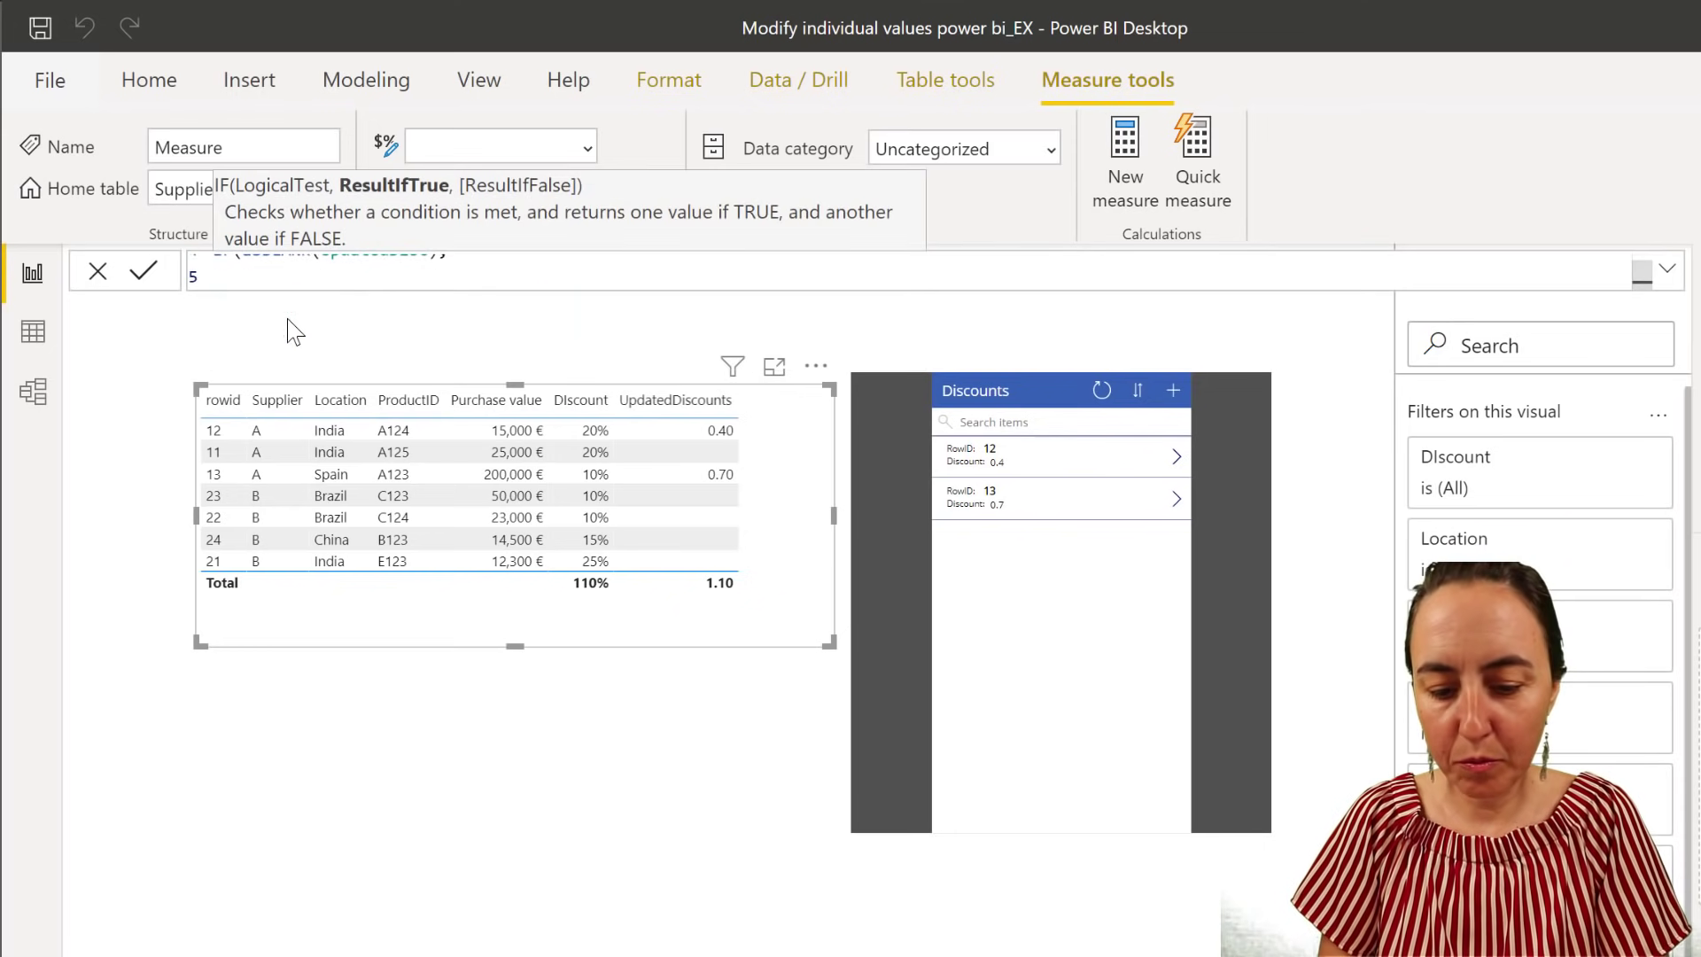
{"action": "type", "text": "sele"}
{"action": "key", "text": "Down"}
{"action": "key", "text": "Down"}
{"action": "key", "text": "Down"}
{"action": "key", "text": "Down"}
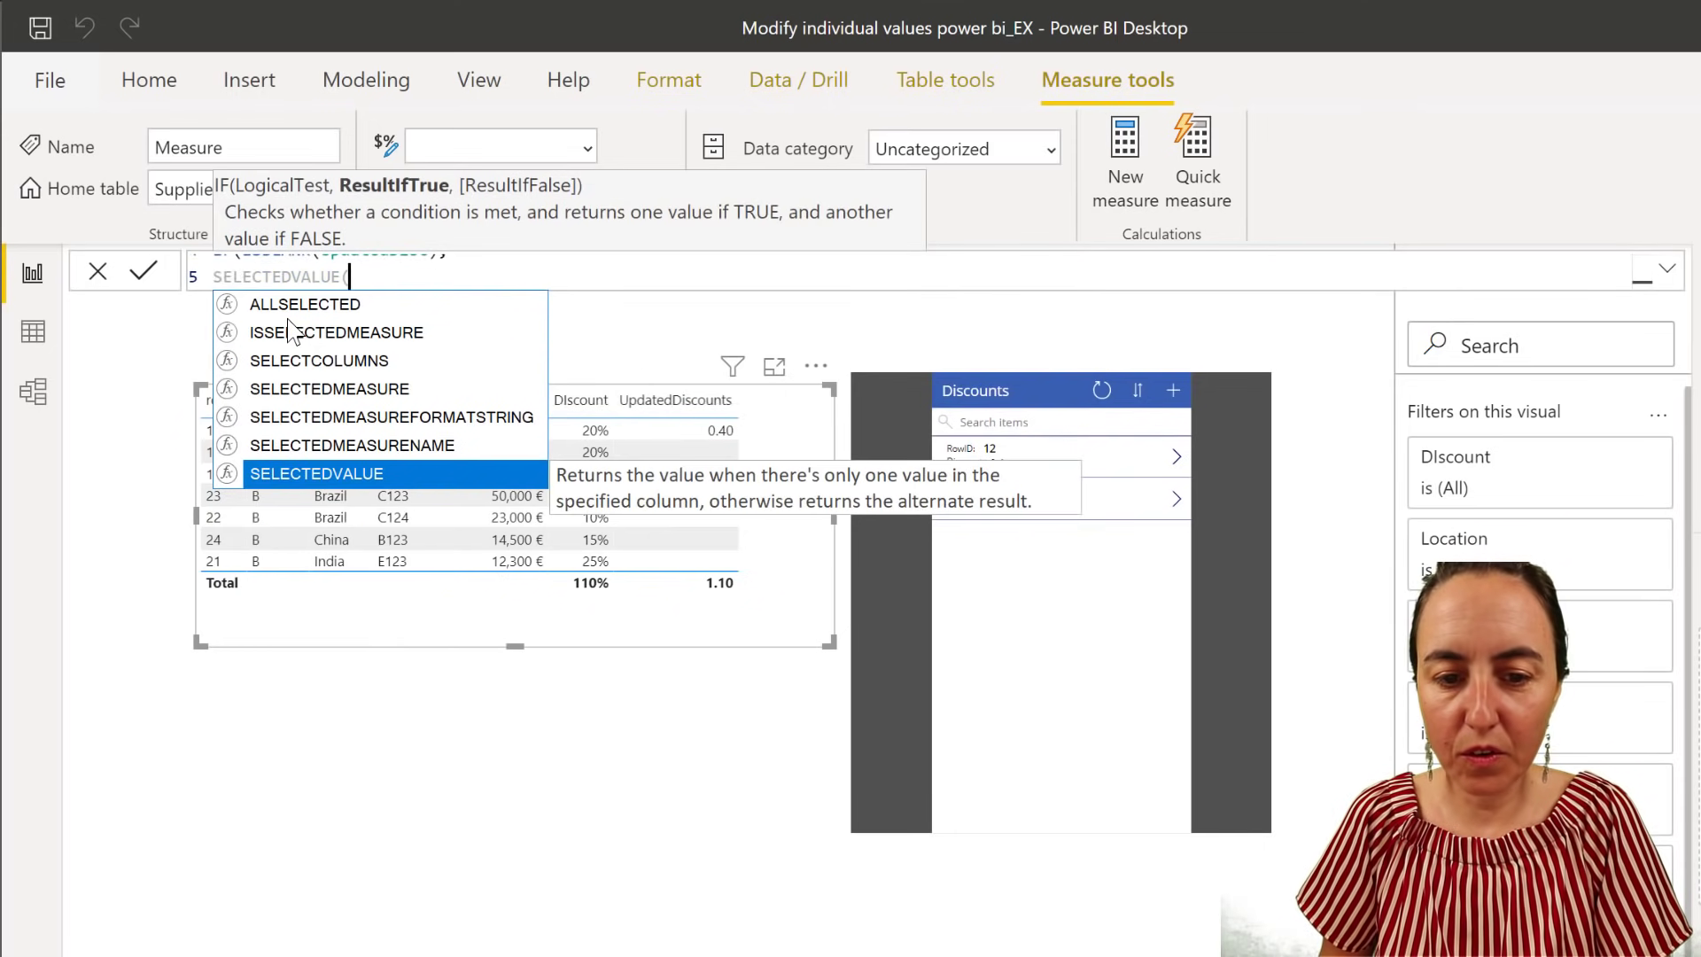
{"action": "key", "text": "Tab"}
{"action": "type", "text": "dis"}
{"action": "key", "text": "Down"}
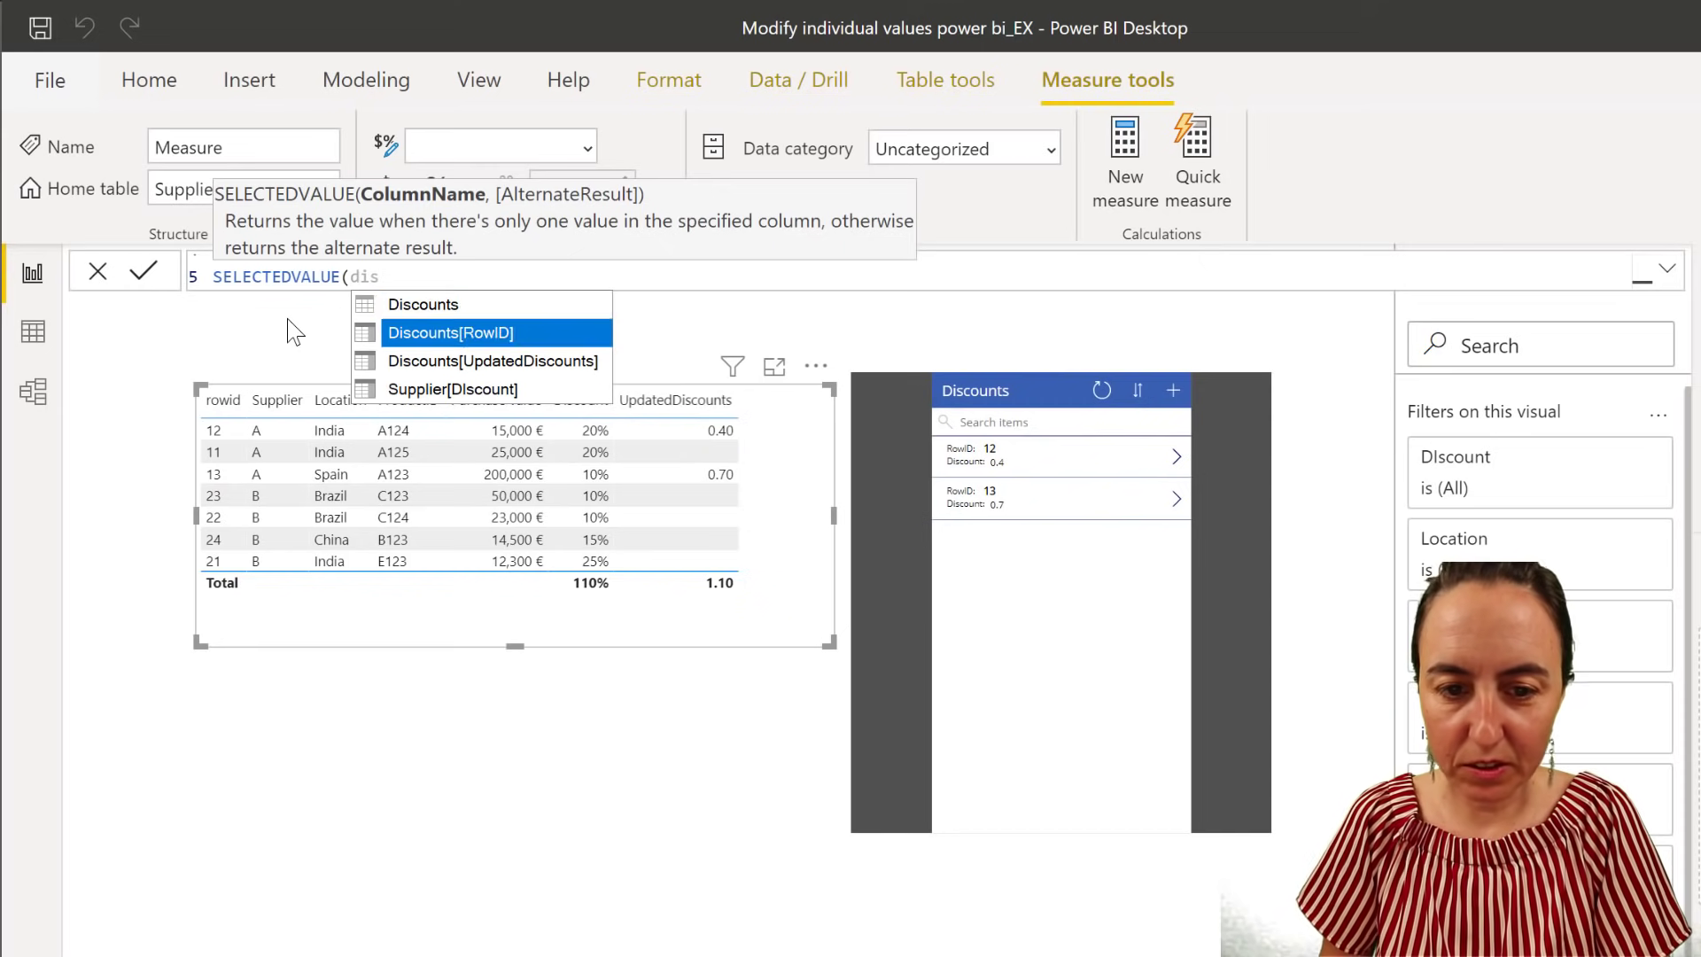
{"action": "key", "text": "Down"}
{"action": "key", "text": "Down"}
{"action": "key", "text": "Tab"}
{"action": "type", "text": "), up"}
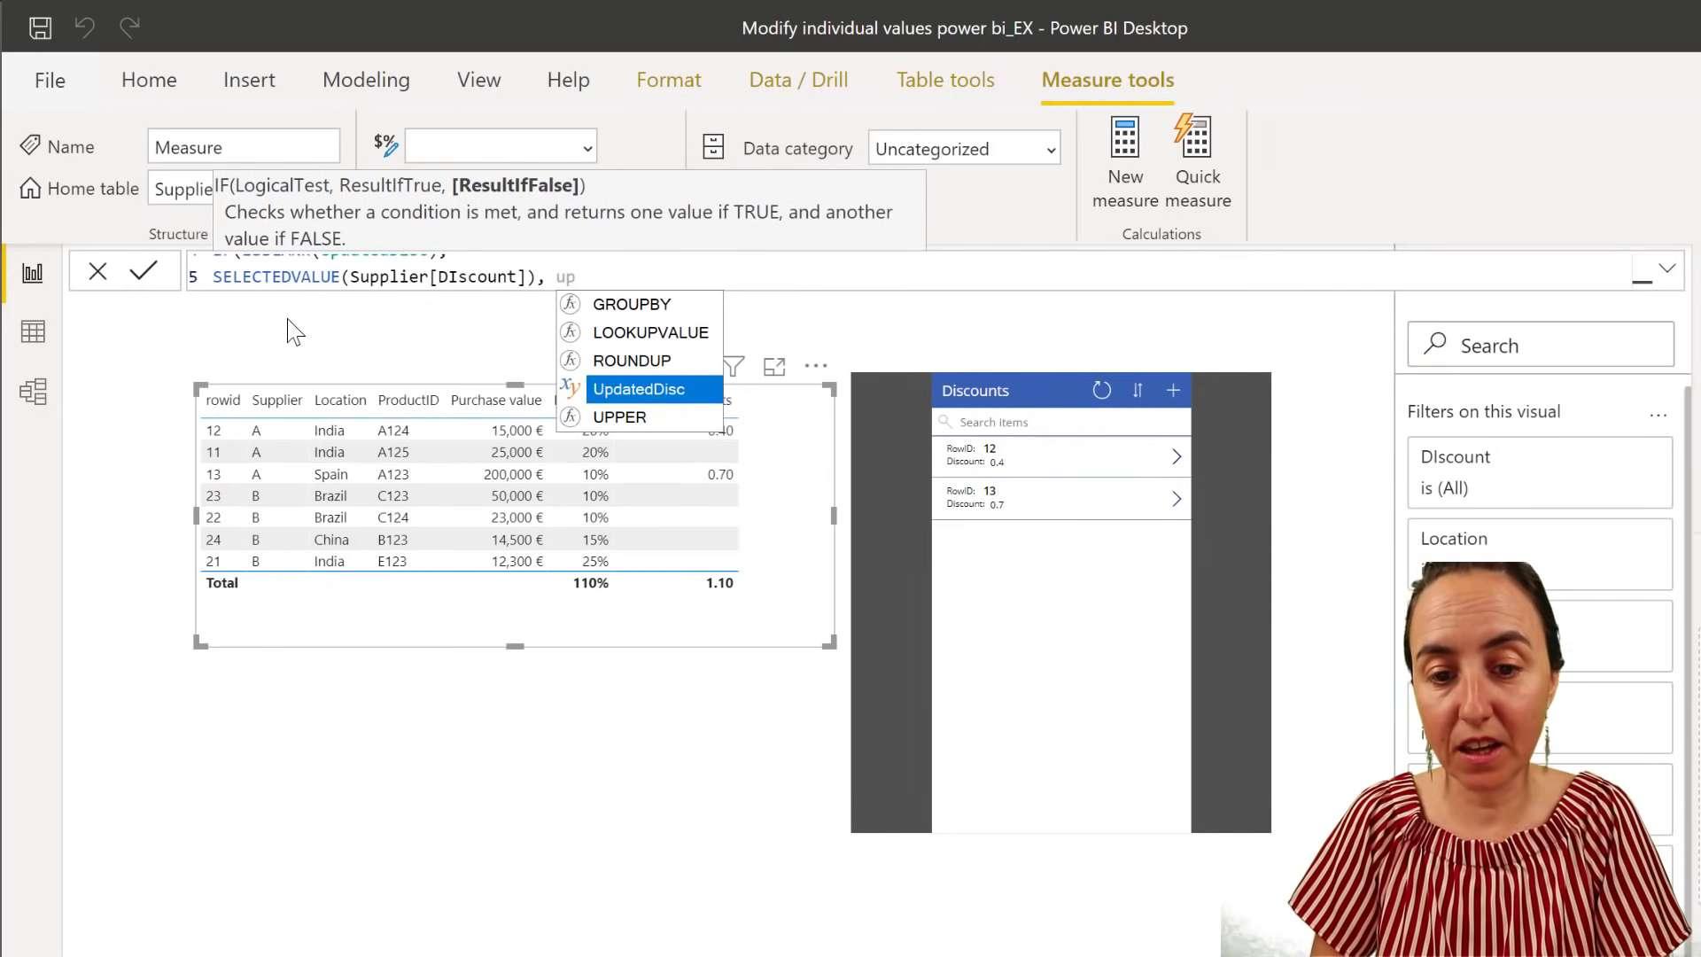
{"action": "key", "text": "Tab"}
{"action": "type", "text": ")"}
{"action": "key", "text": "shift+Return"}
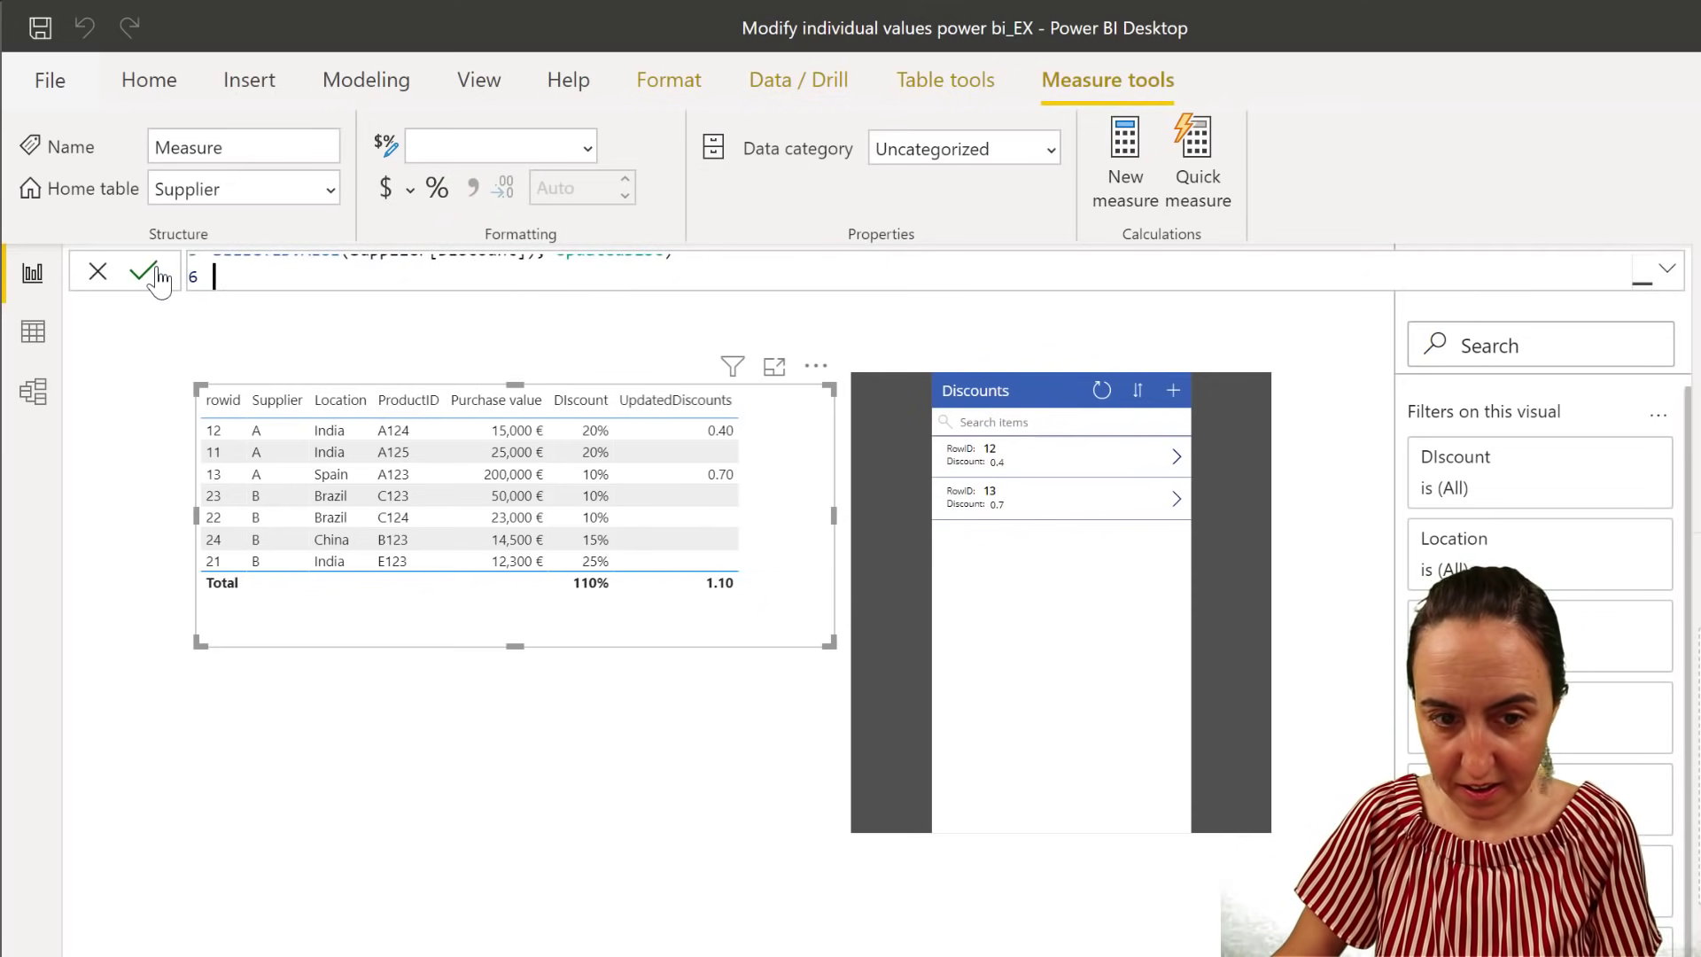
{"action": "key", "text": "Return"}
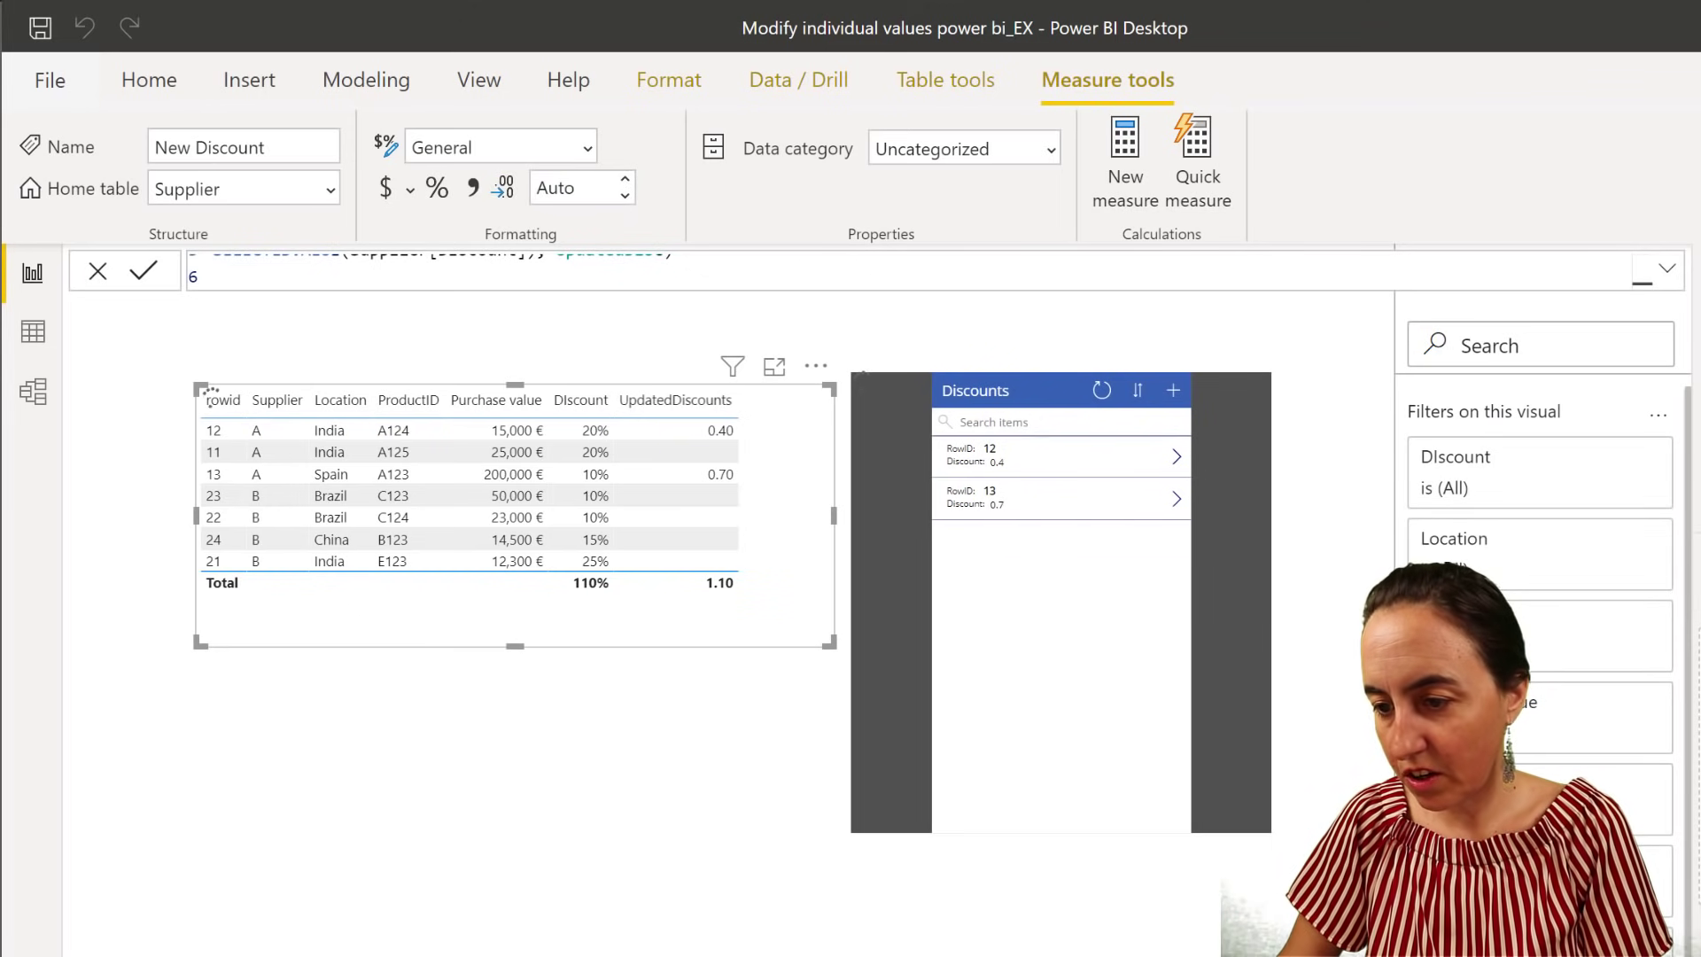
Add the New Discount measure to the table visual and shift the table left
{"action": "left_click_drag", "start_coordinate": [1214, 539], "coordinate": [858, 634]}
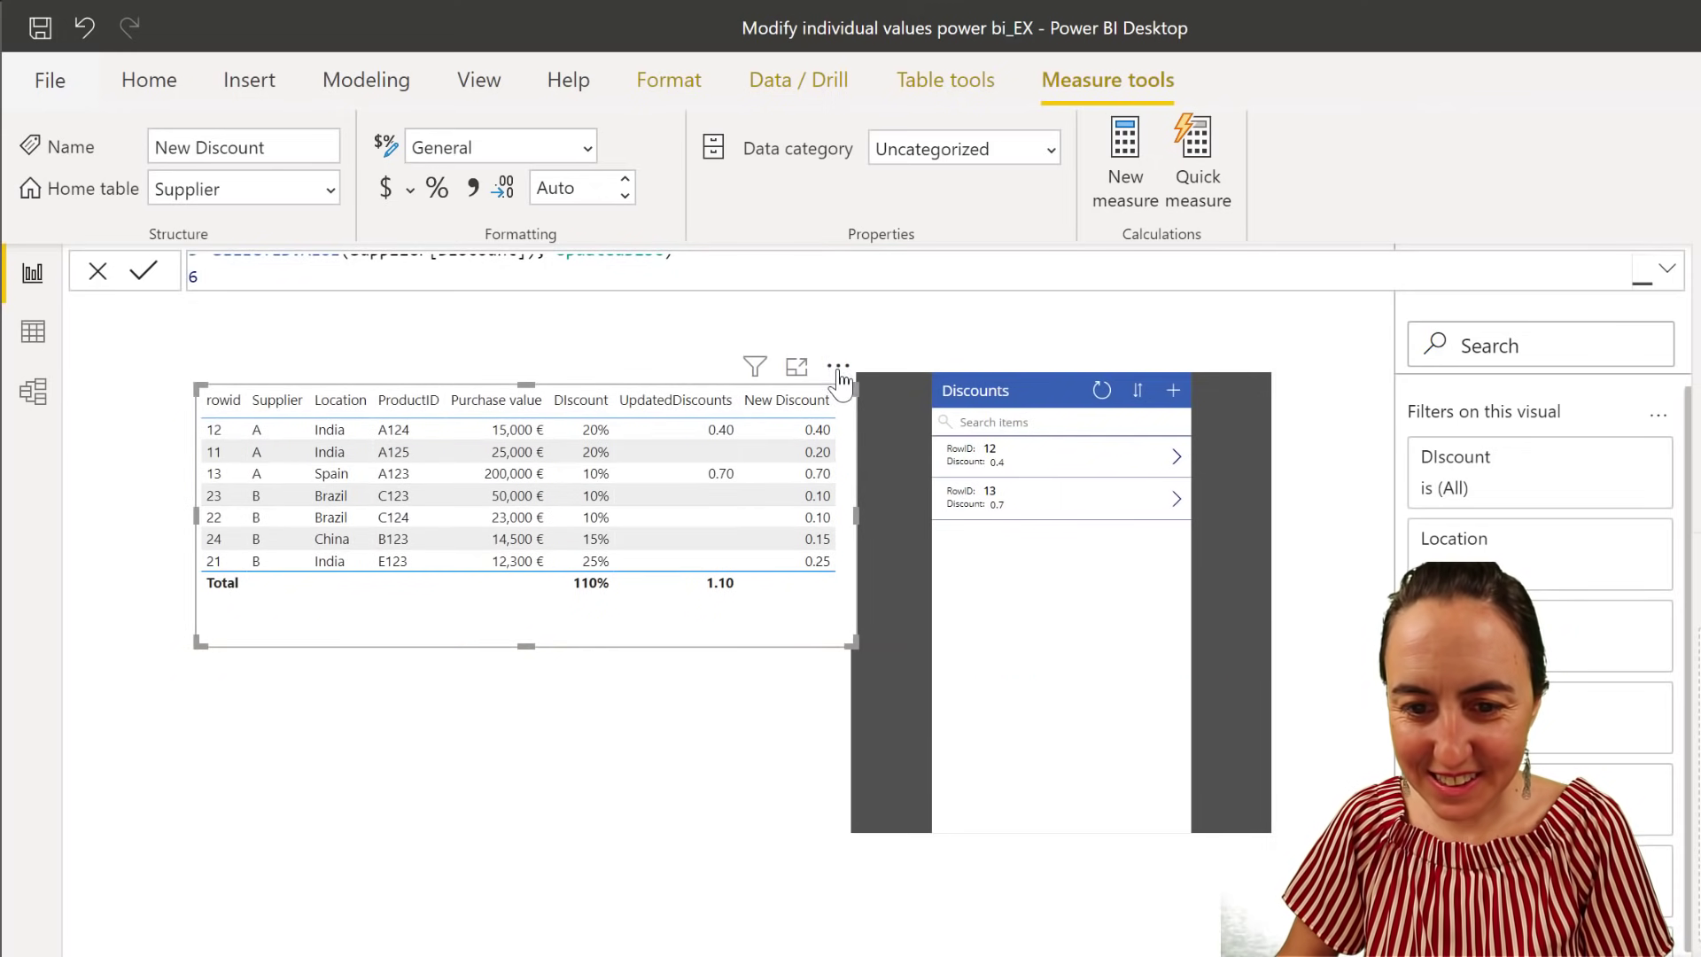
{"action": "left_click_drag", "start_coordinate": [839, 381], "coordinate": [789, 381]}
{"action": "left_click", "coordinate": [664, 434]}
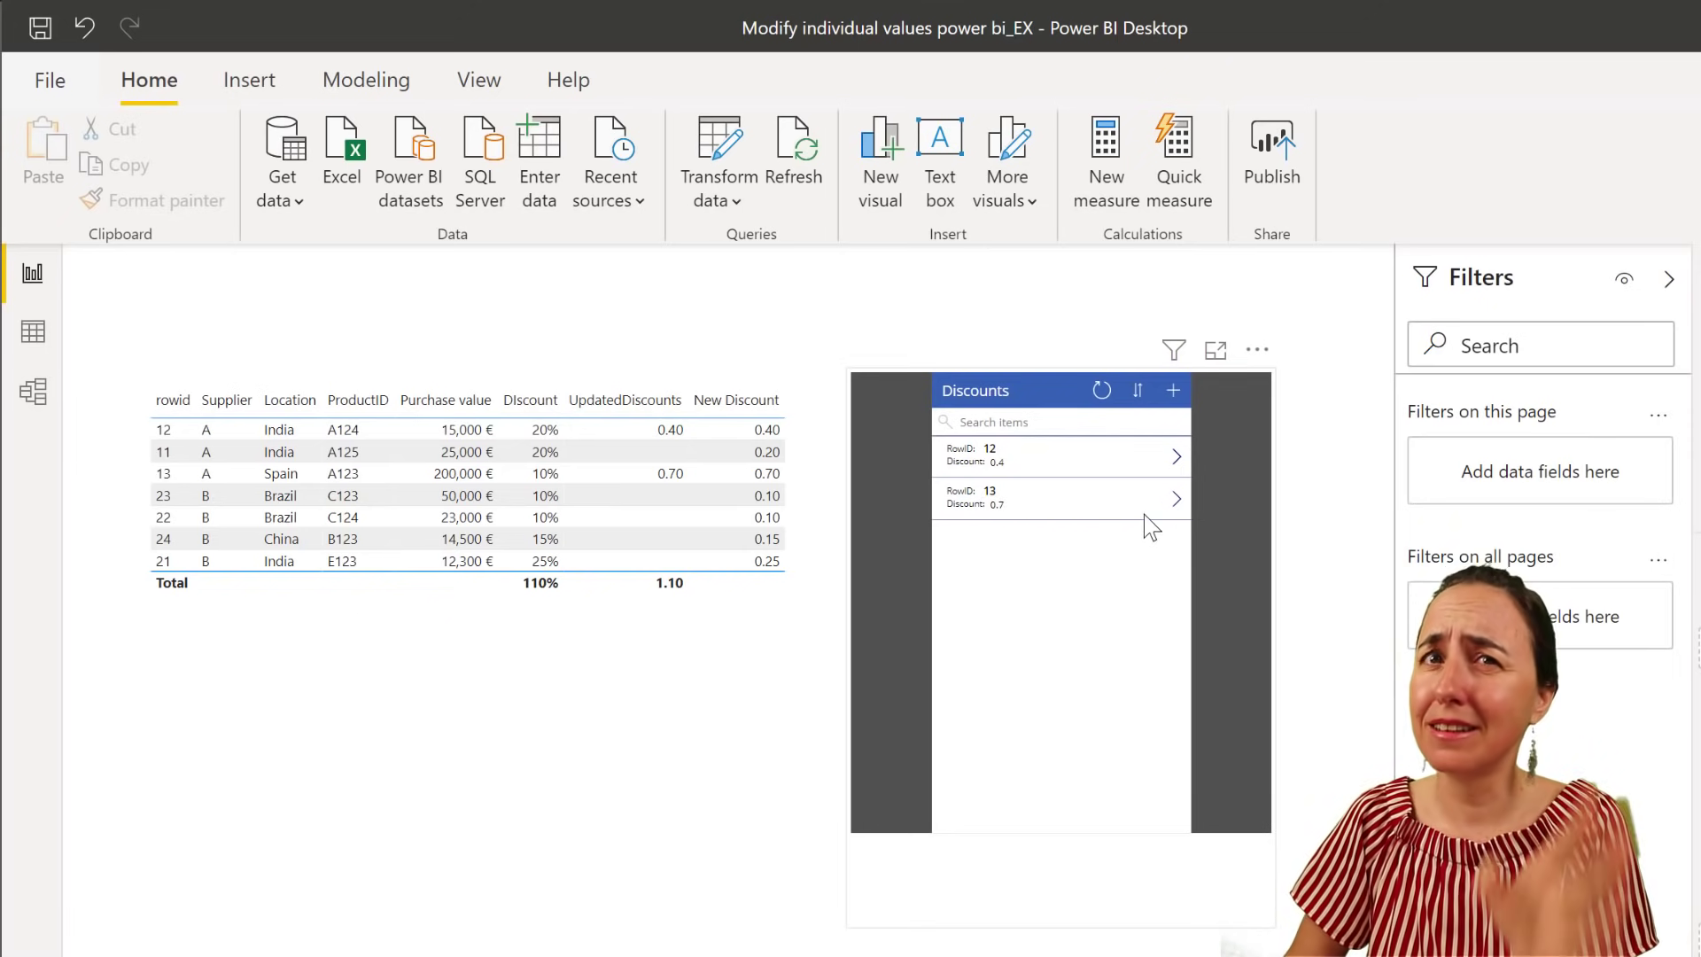
Edit RowID 13's record in the Power Apps visual, changing UpdatedDiscounts to 0.3, and save
{"action": "left_click", "coordinate": [1178, 498]}
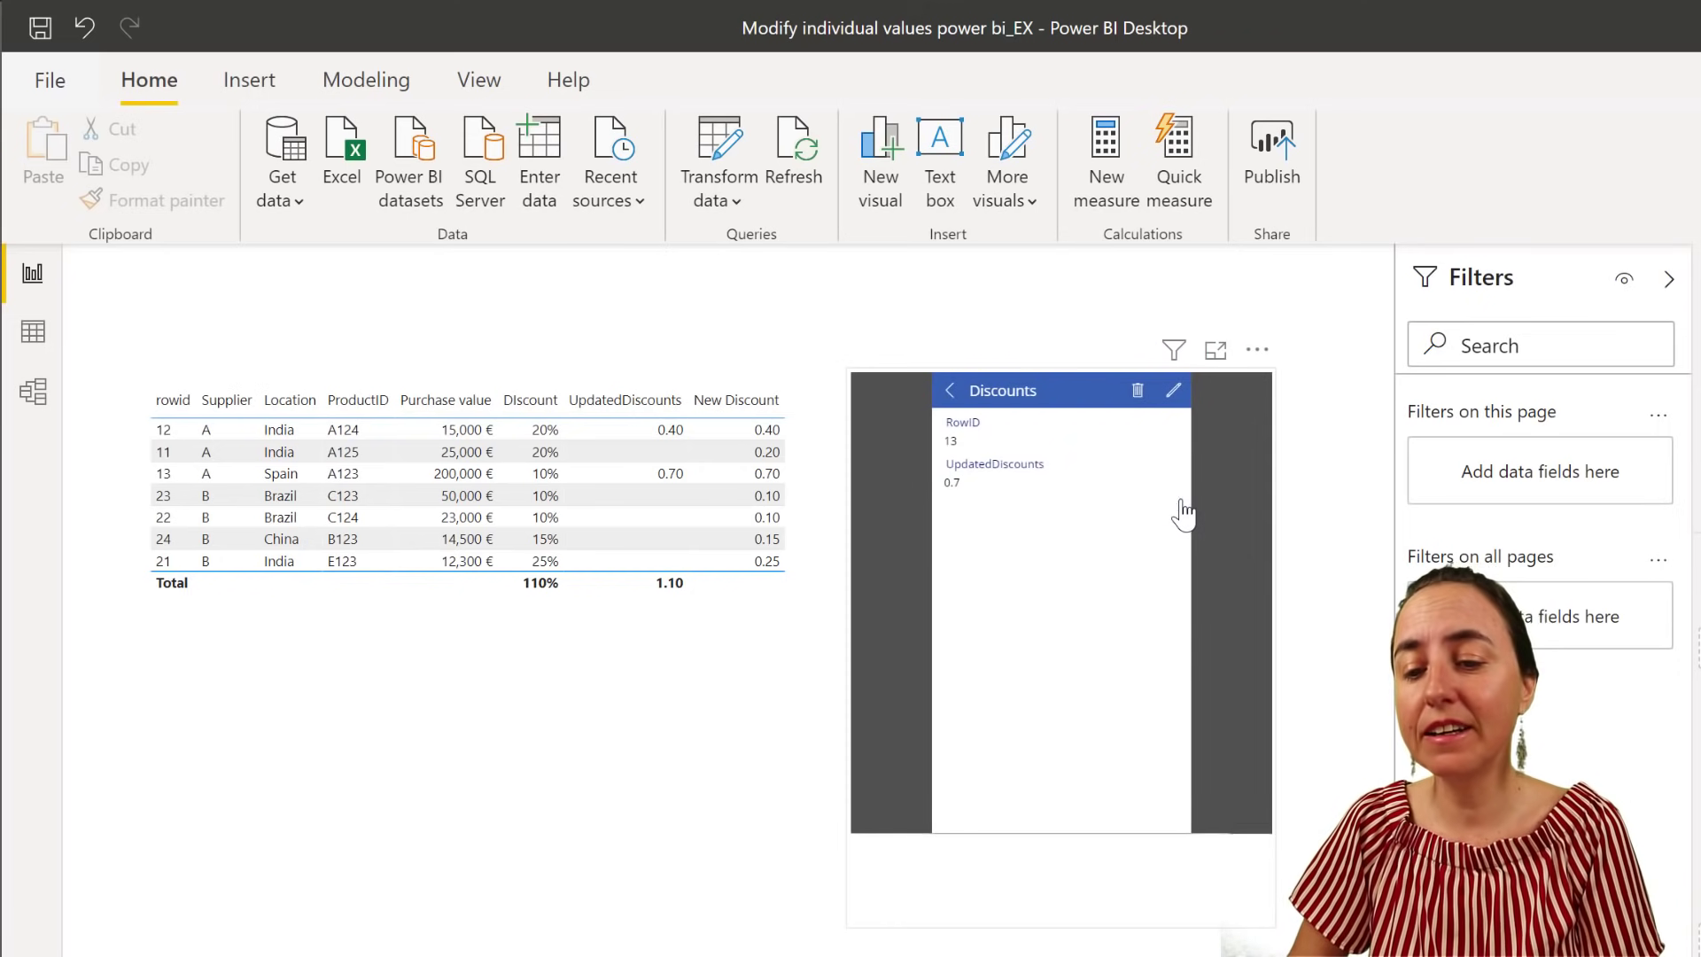
{"action": "left_click", "coordinate": [1173, 391]}
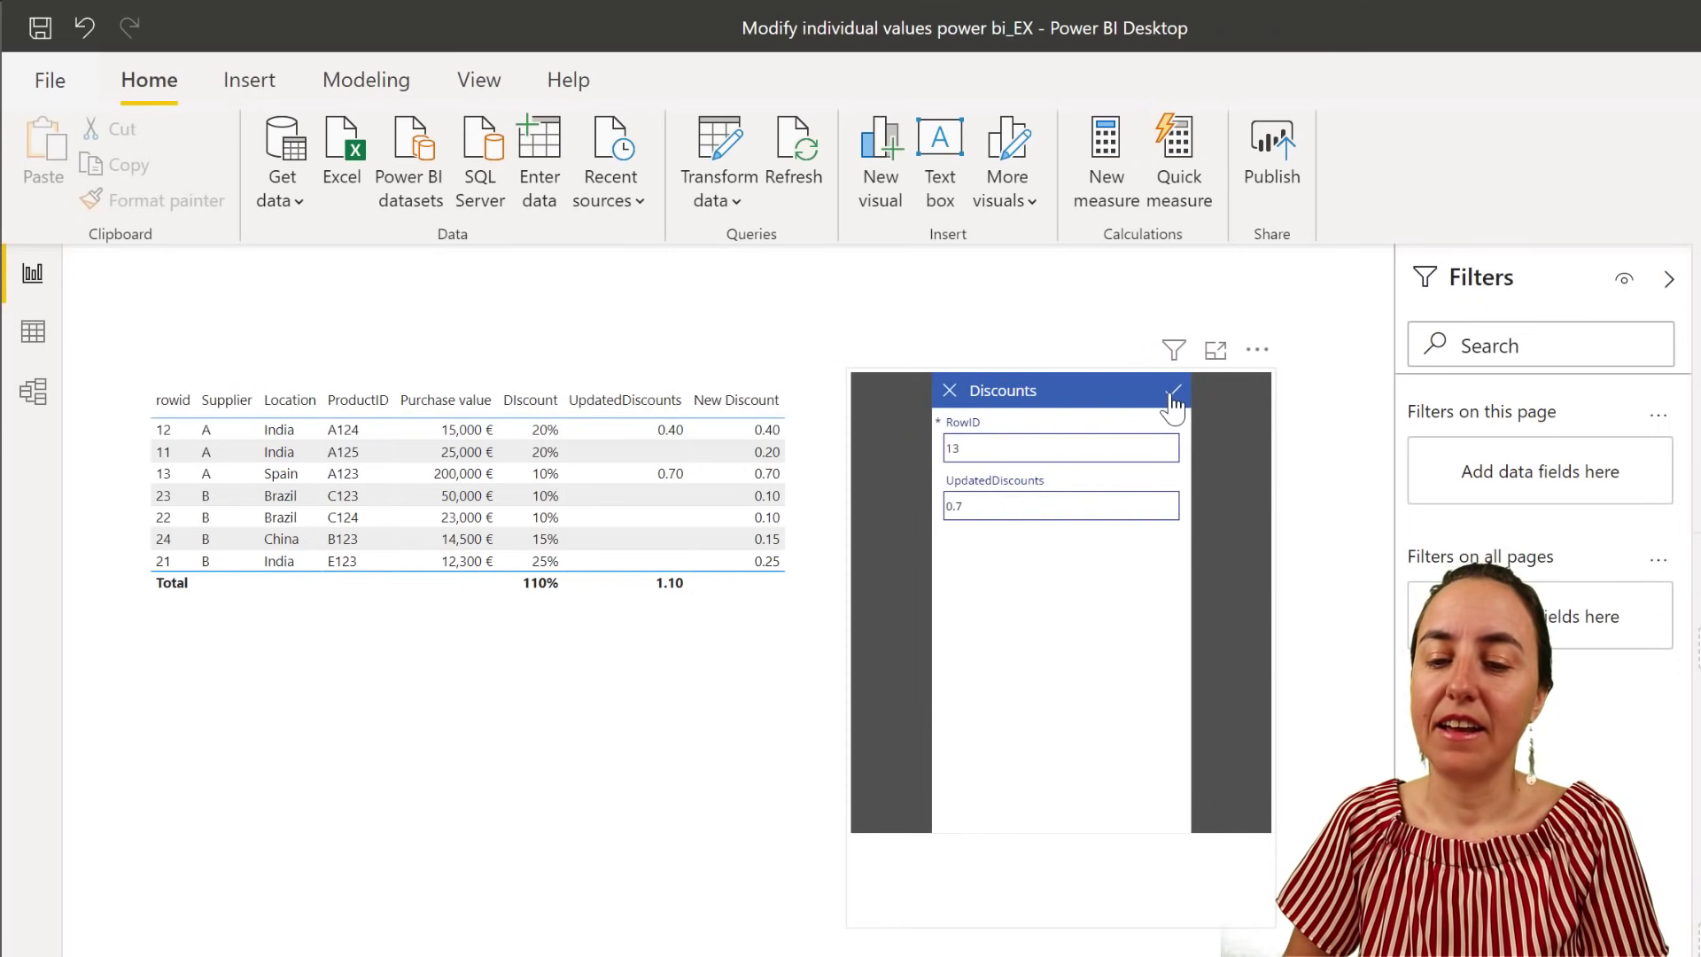
{"action": "left_click", "coordinate": [1021, 519]}
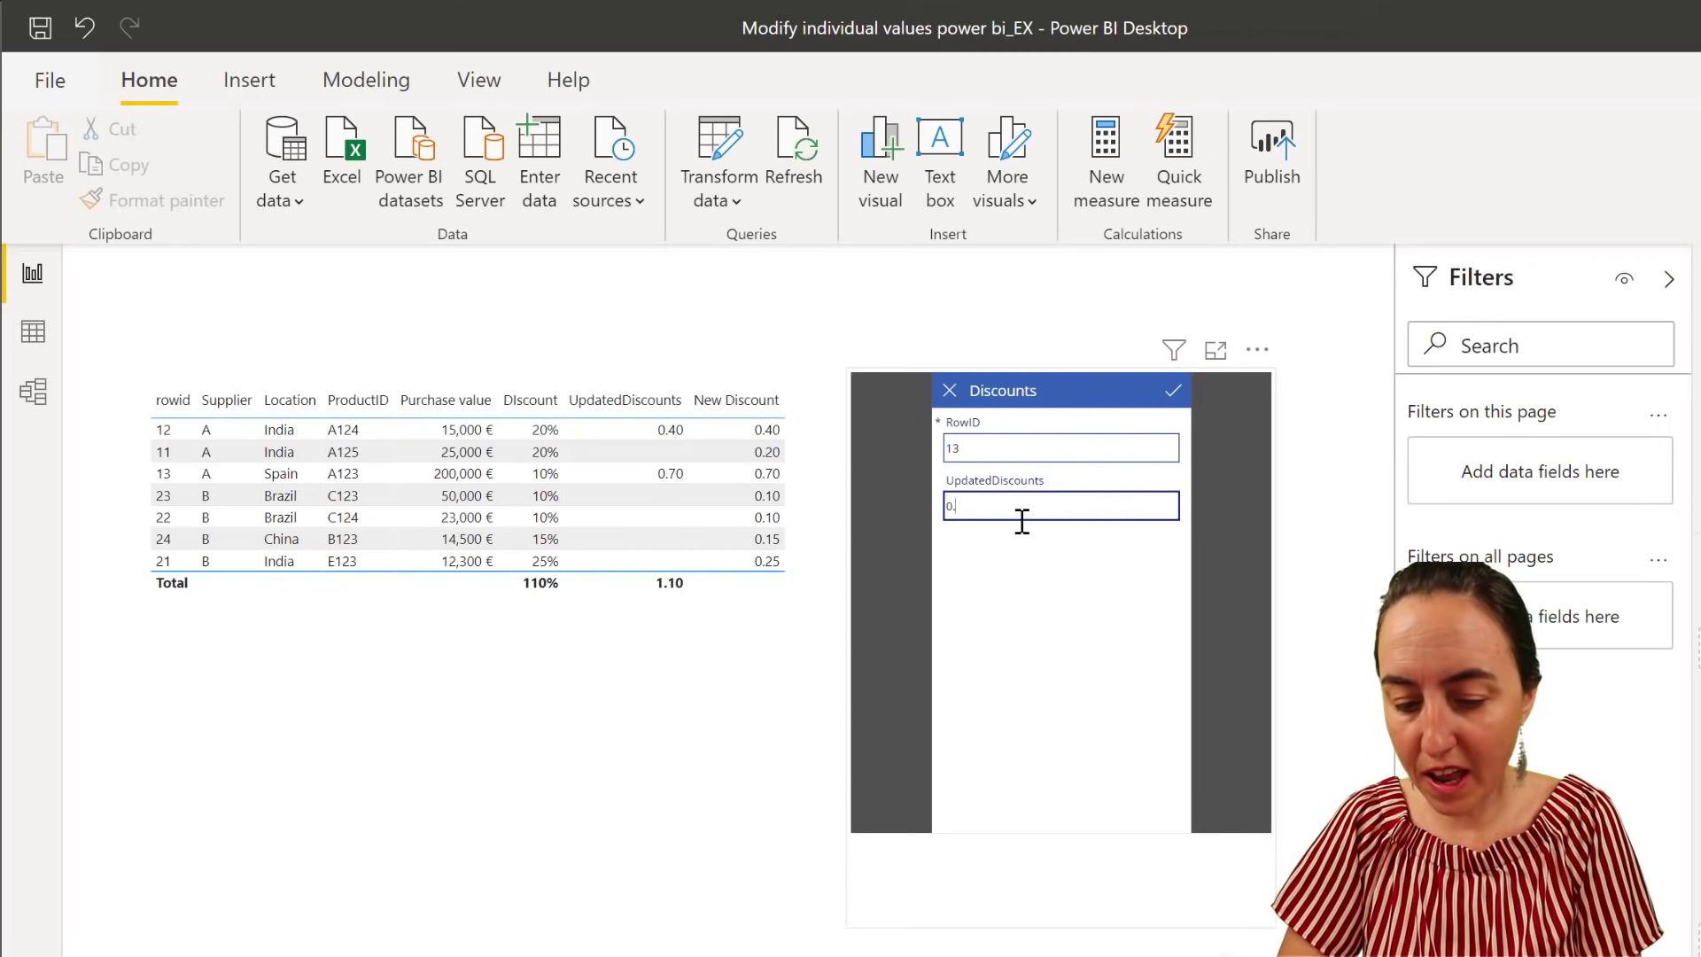
{"action": "type", "text": "0.3"}
{"action": "left_click", "coordinate": [1173, 391]}
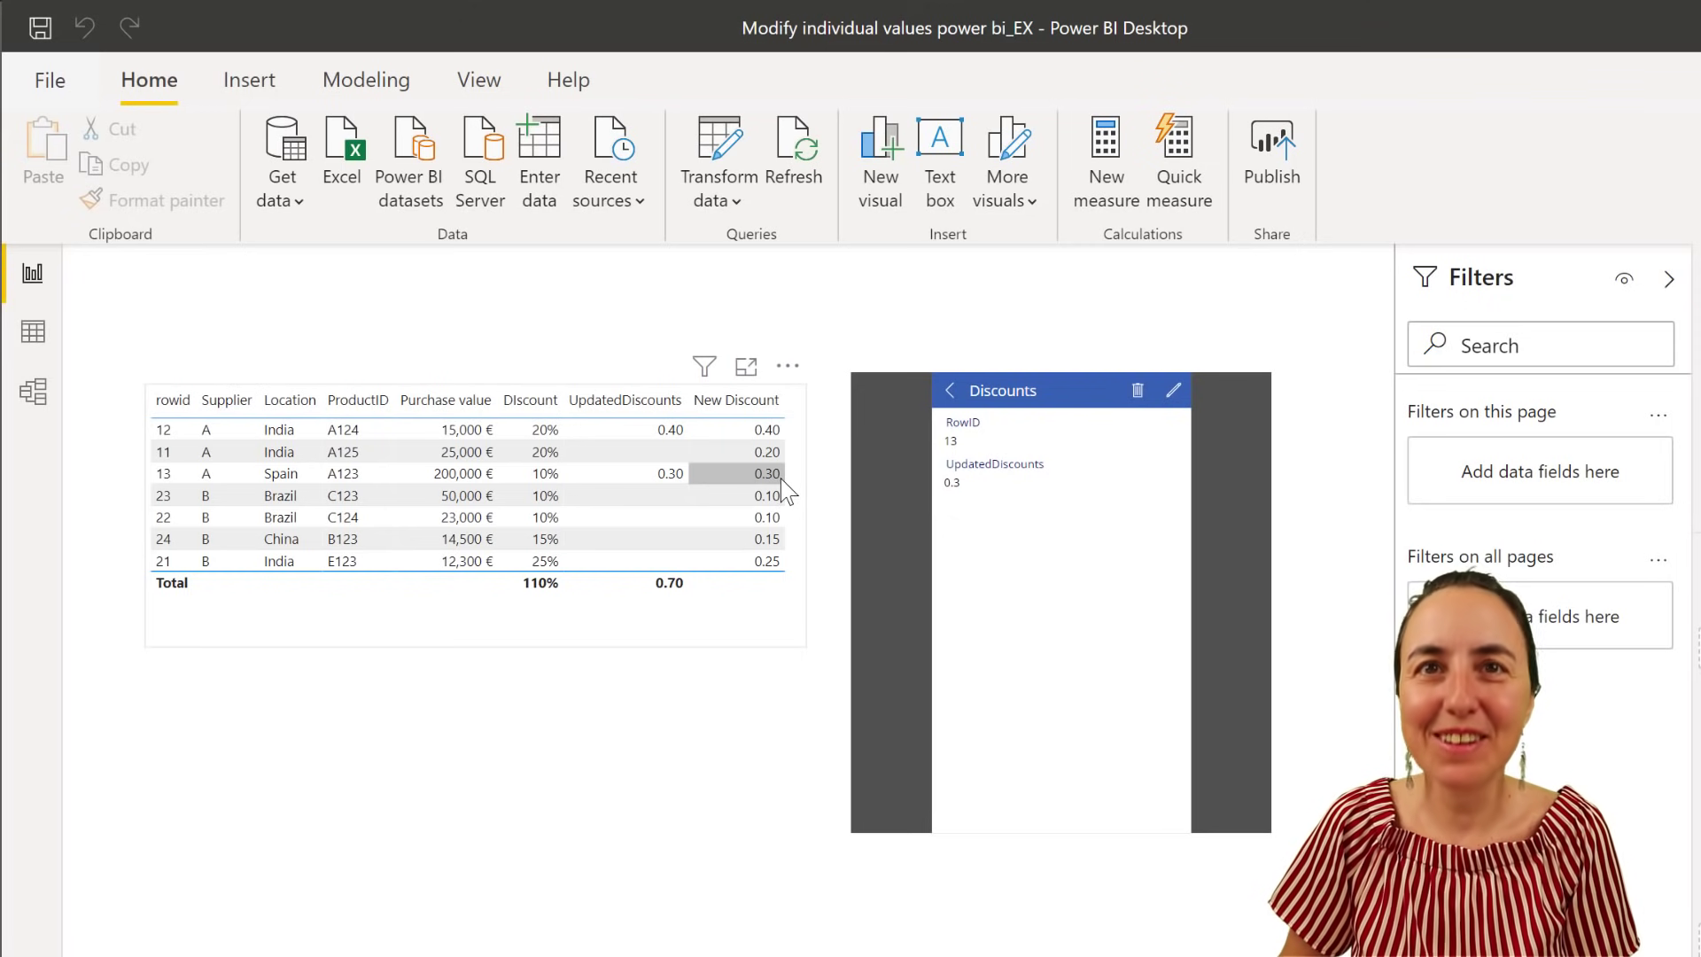
Create a new discount record with RowID 24 and UpdatedDiscounts 0.7 and submit it
{"action": "left_click", "coordinate": [948, 391]}
{"action": "left_click", "coordinate": [1174, 391]}
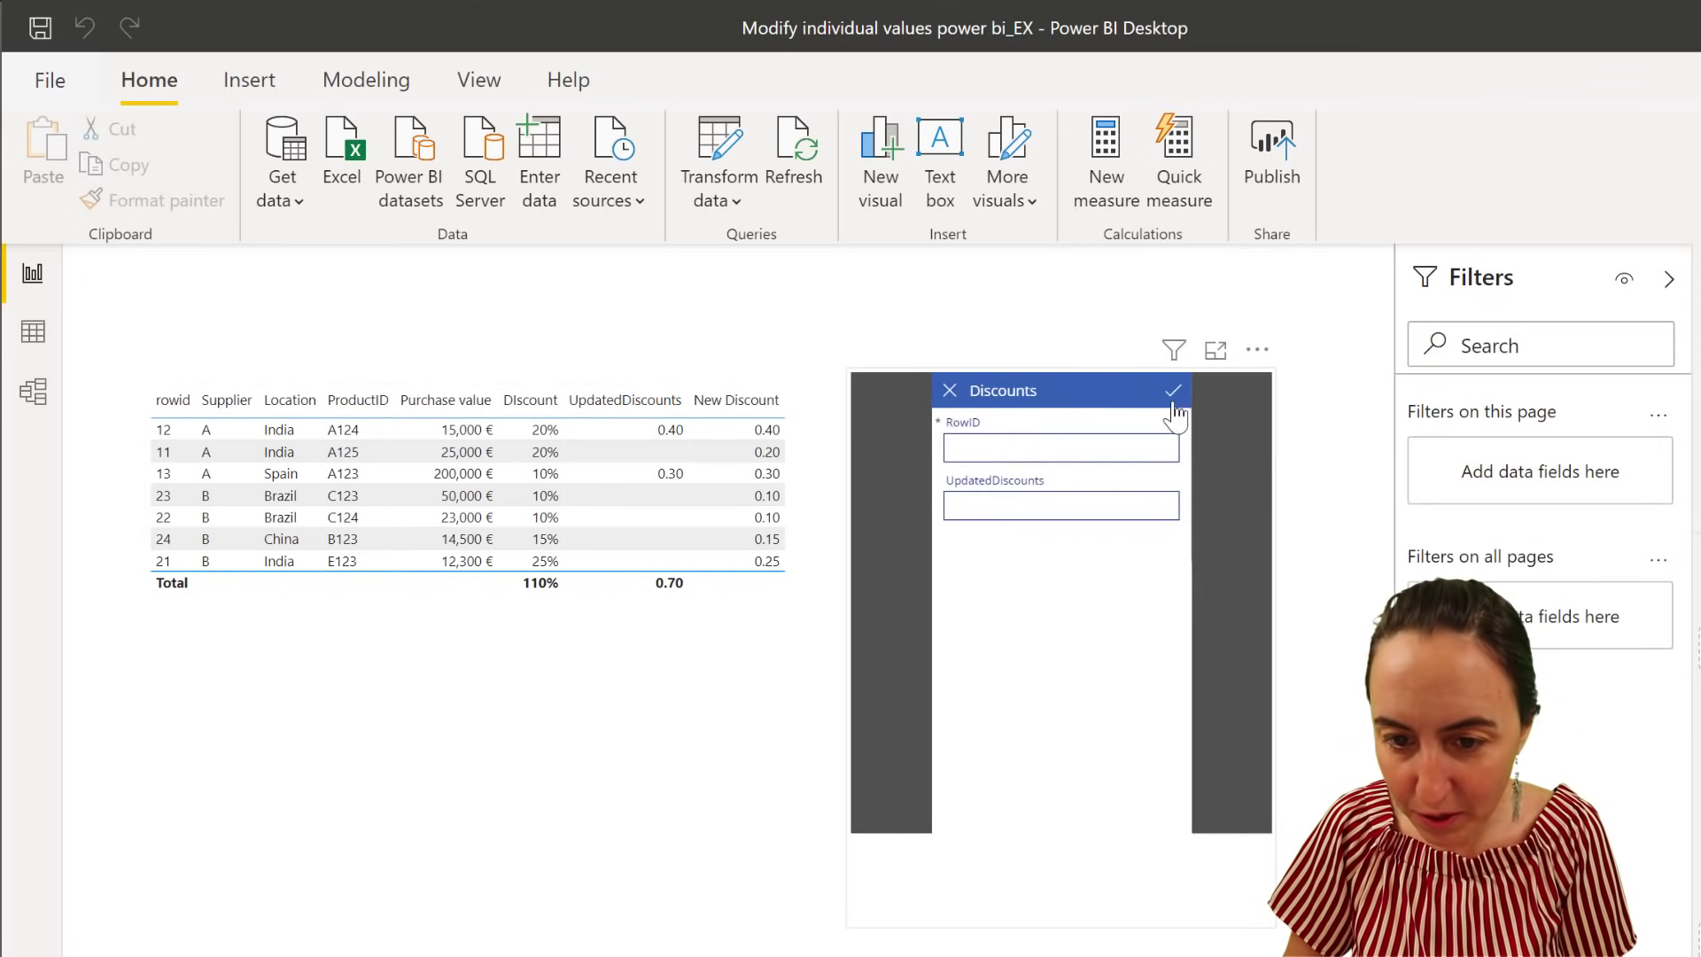
{"action": "left_click", "coordinate": [1094, 454]}
{"action": "type", "text": "2"}
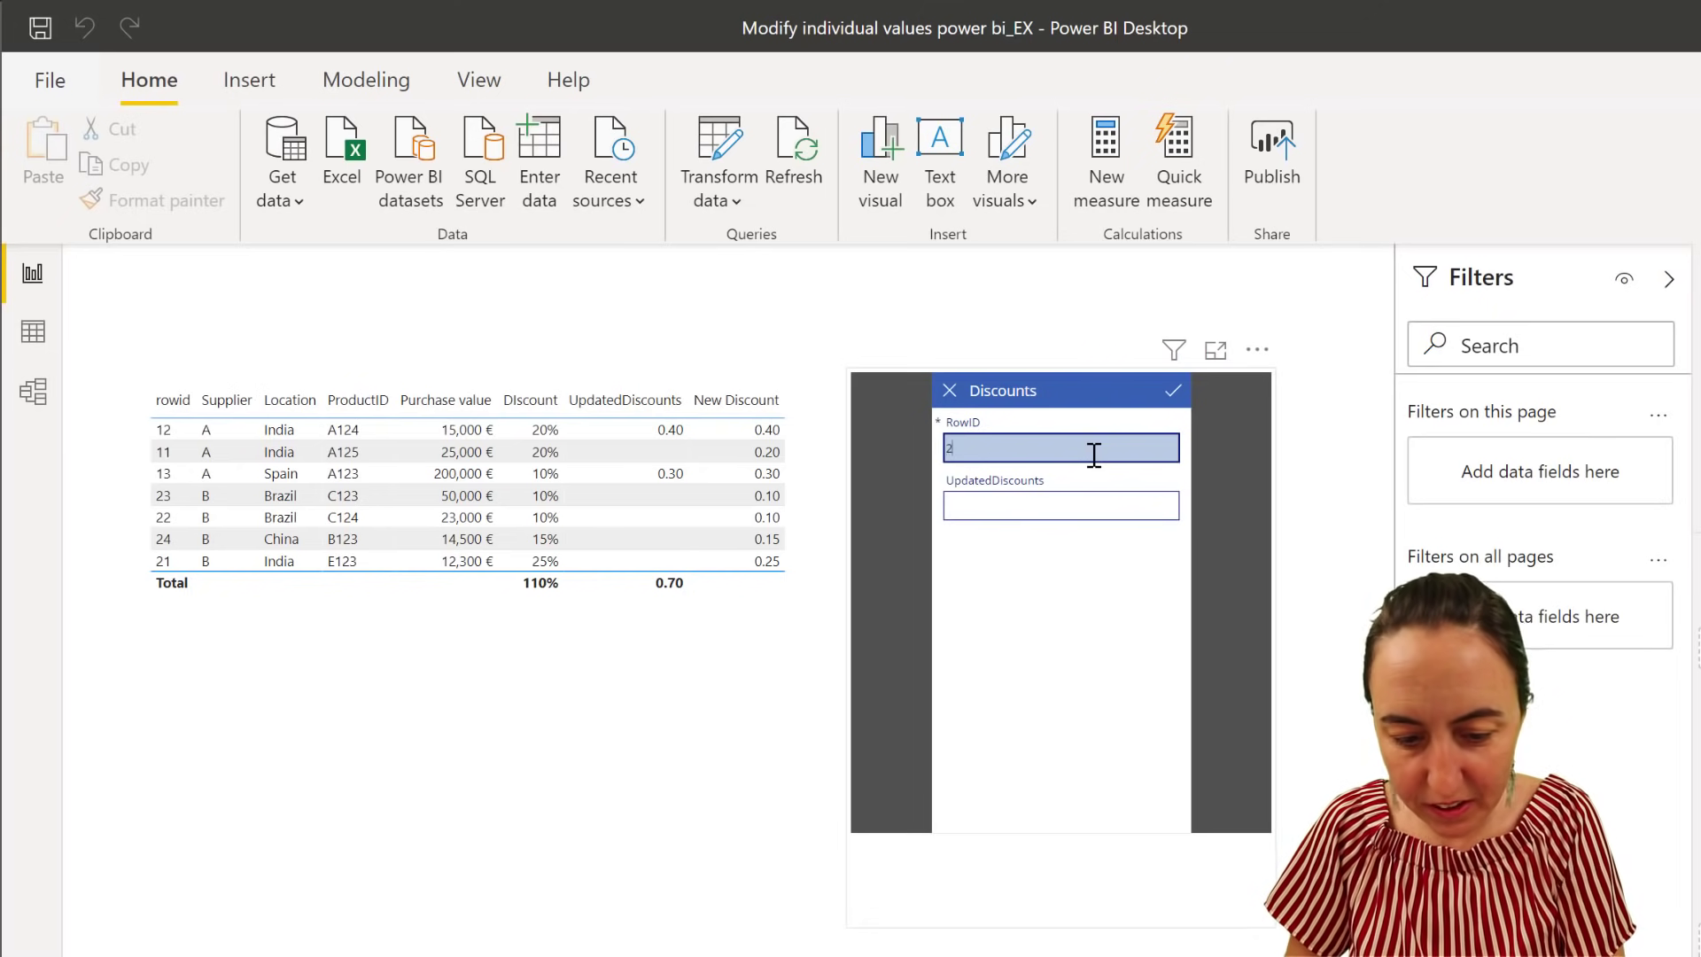
{"action": "type", "text": "4"}
{"action": "left_click", "coordinate": [1074, 497]}
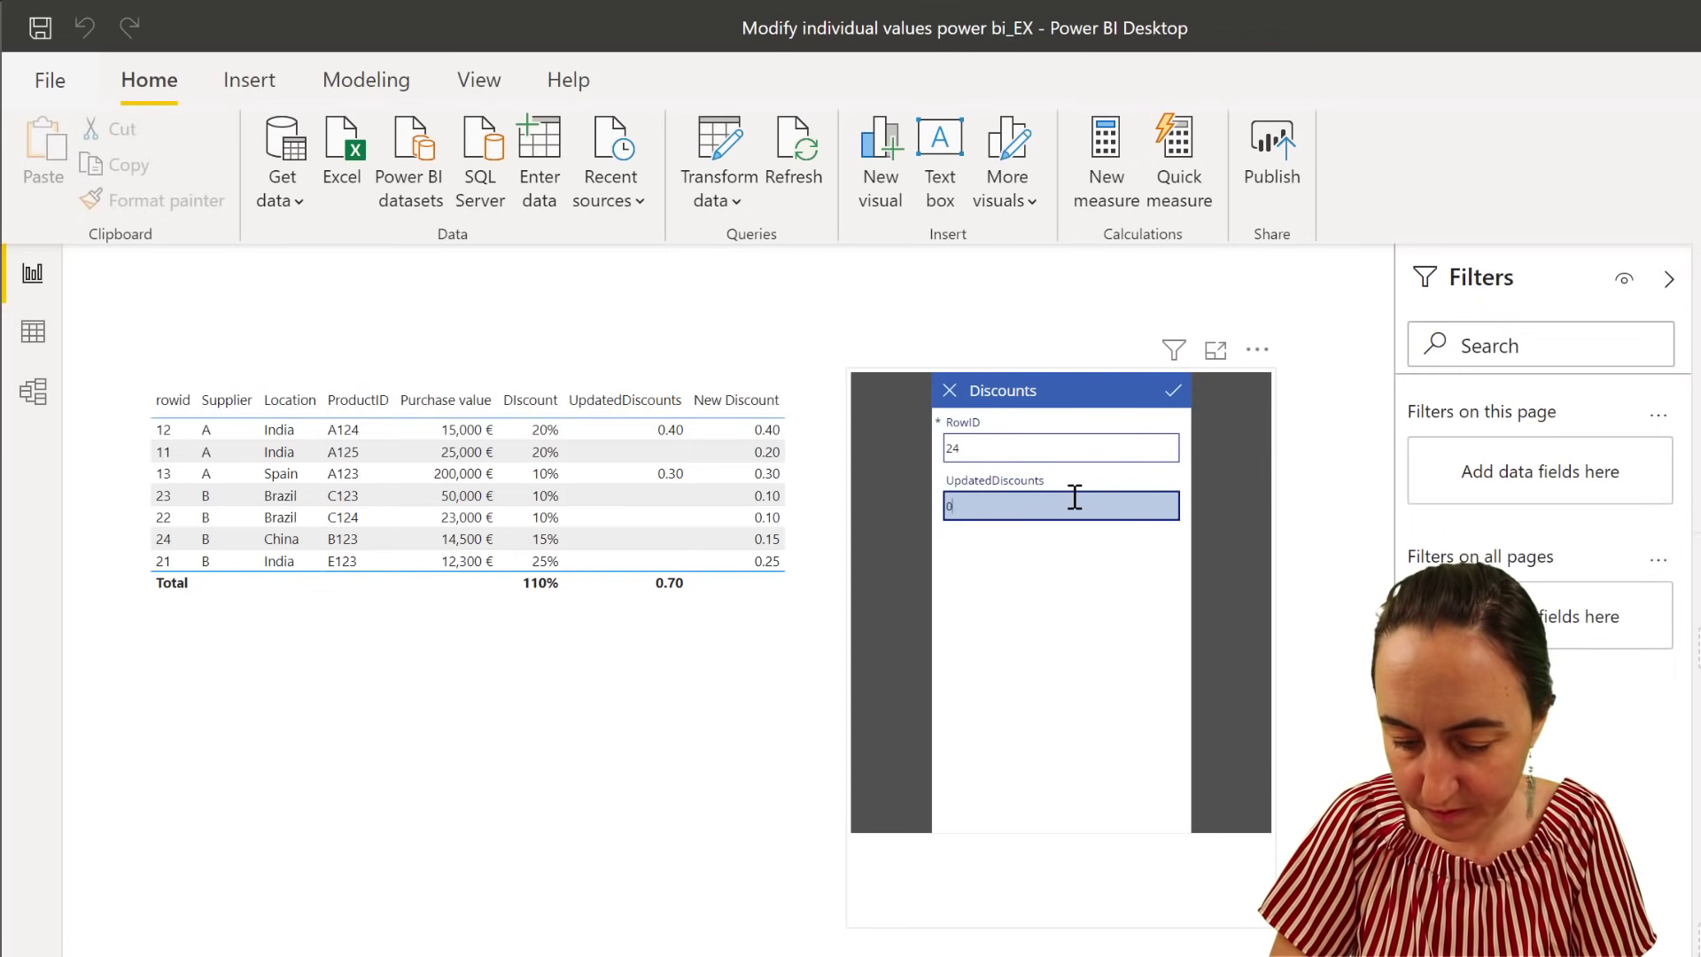
{"action": "left_click", "coordinate": [1172, 390]}
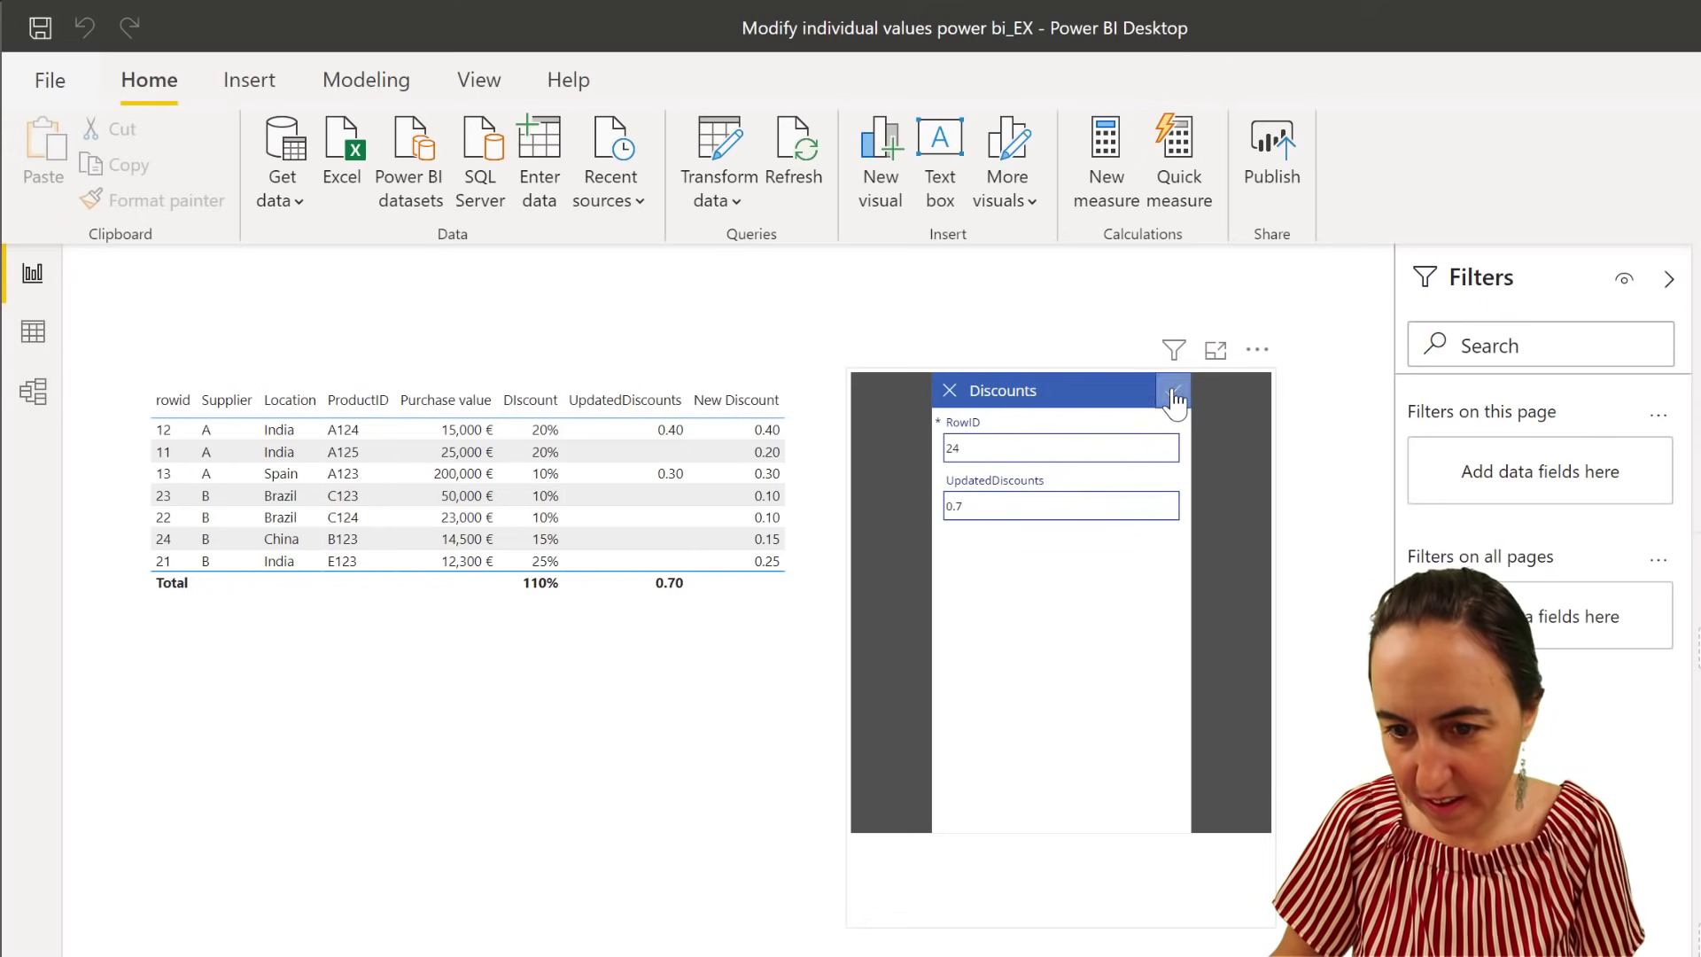